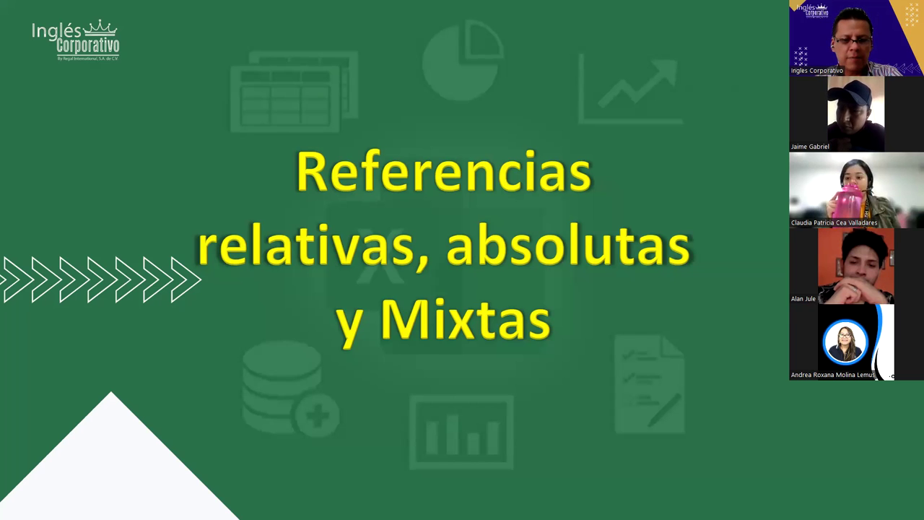
- Advance the slideshow from the references title slide to the Objetivo slide
{"action": "key", "text": "Right"}
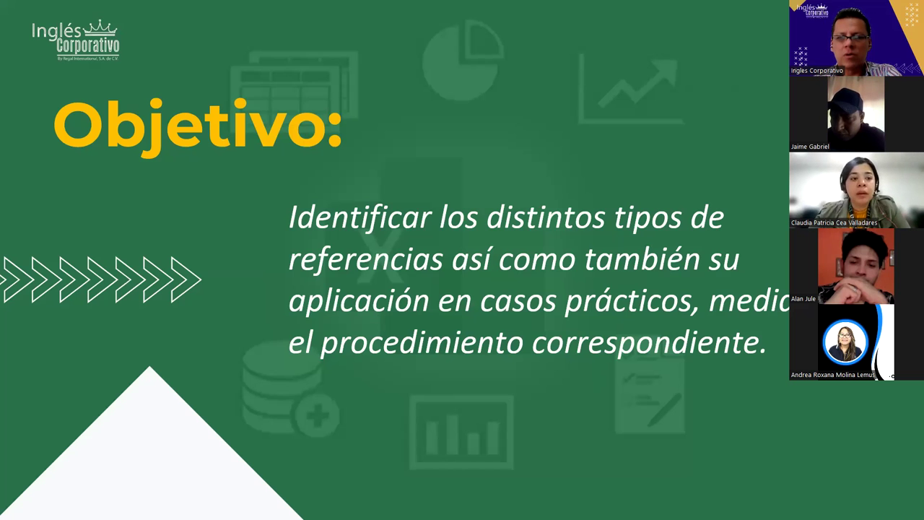
- Switch from the slideshow to the Sesión 4 Excel Intermedio workbook's reference-types sheet
{"action": "key", "text": "alt+Tab"}
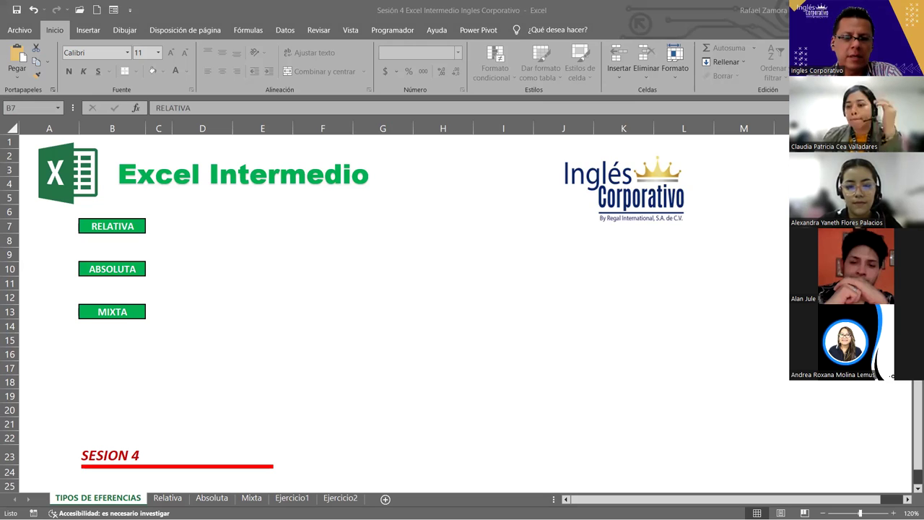
- Open the Relativa sheet and select cell C2 for the first total
{"action": "left_click", "coordinate": [170, 499]}
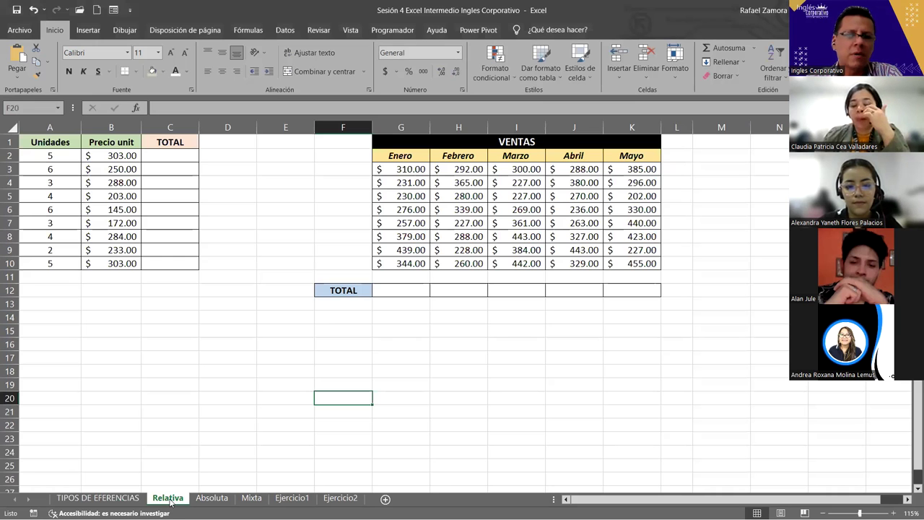
{"action": "left_click", "coordinate": [403, 428]}
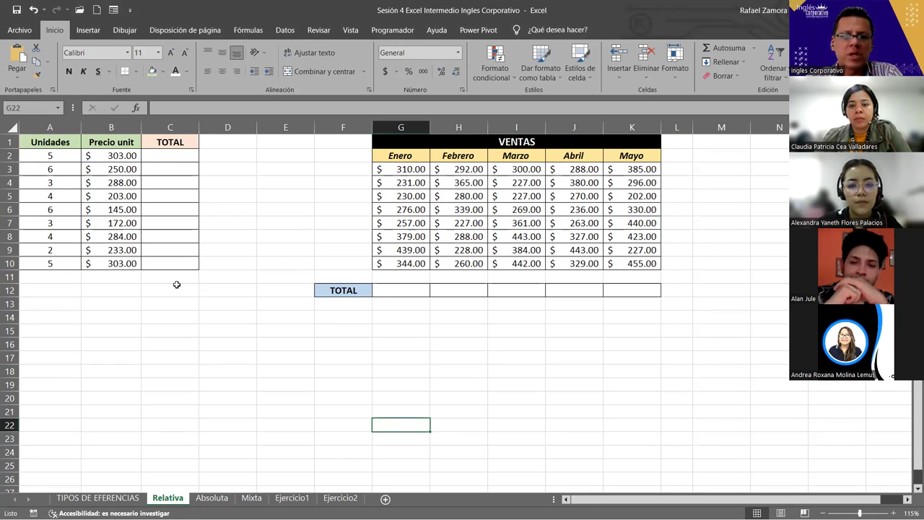
{"action": "left_click", "coordinate": [184, 154]}
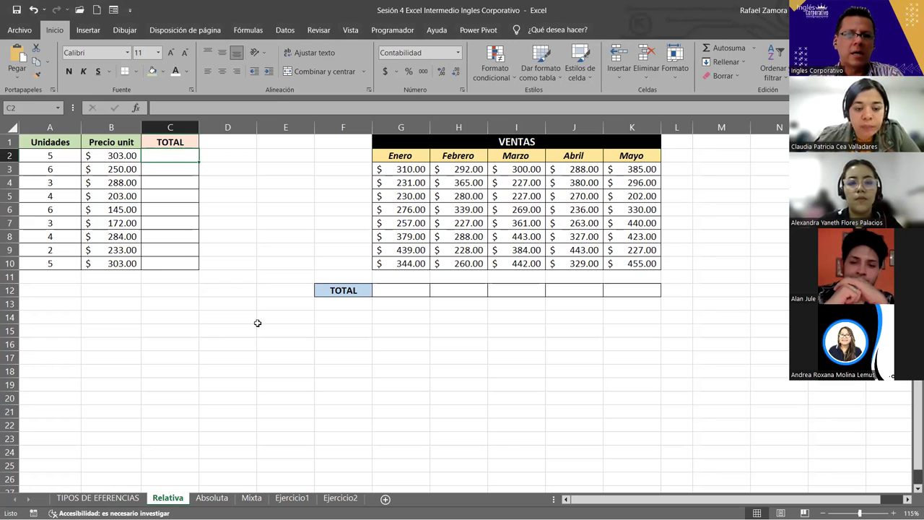
- Enter =A2*B2 in C2 and fill it down to C10
{"action": "type", "text": "¿"}
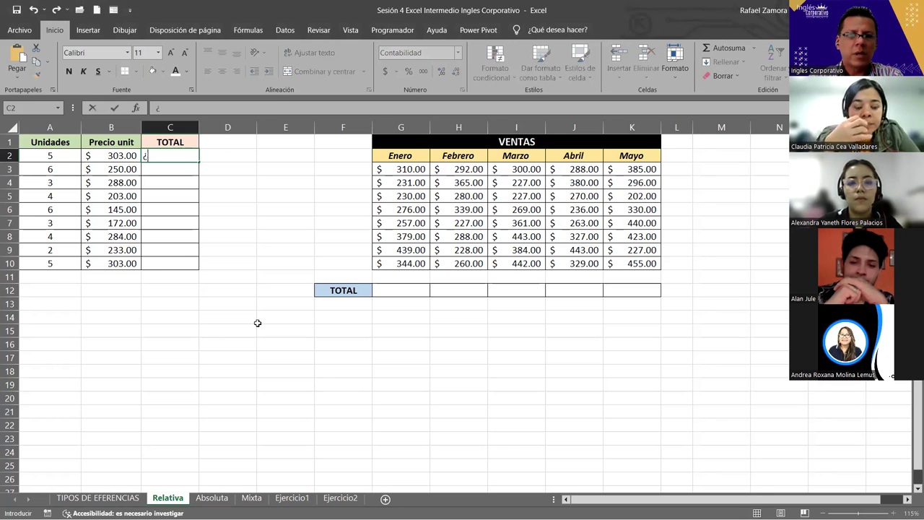
{"action": "key", "text": "BackSpace"}
{"action": "type", "text": "="}
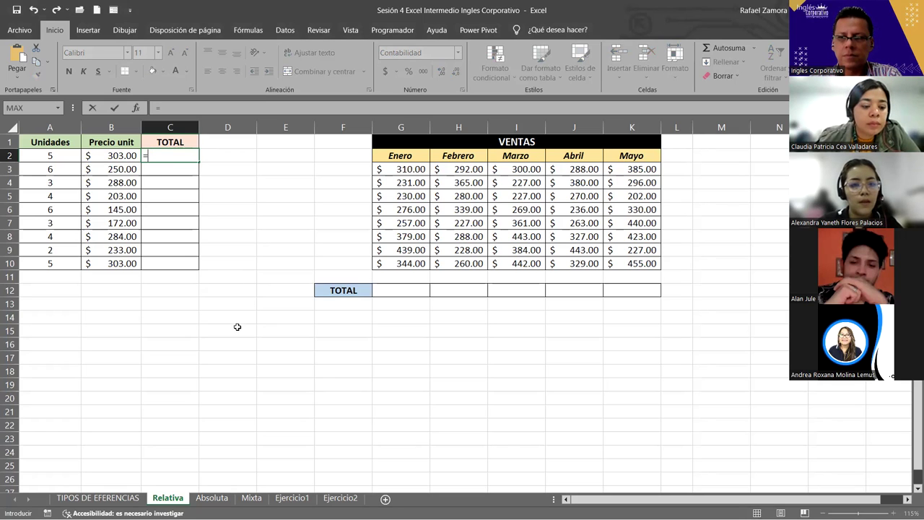
{"action": "left_click", "coordinate": [66, 157]}
{"action": "type", "text": "*"}
{"action": "left_click", "coordinate": [112, 157]}
{"action": "key", "text": "Return"}
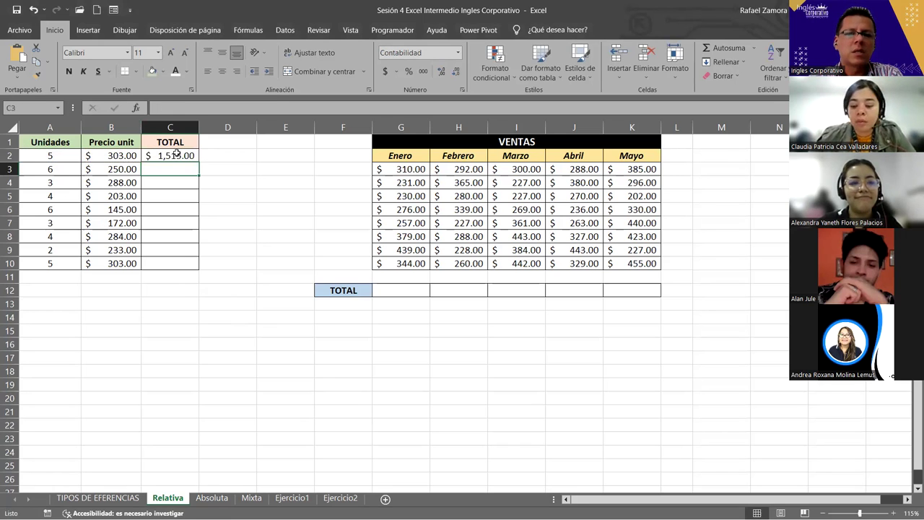
{"action": "left_click", "coordinate": [176, 153]}
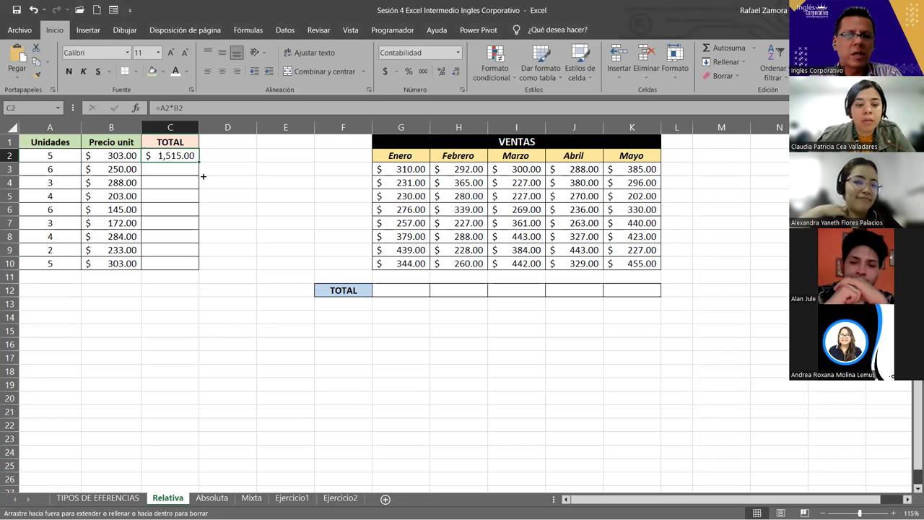
{"action": "left_click_drag", "start_coordinate": [203, 176], "coordinate": [223, 273]}
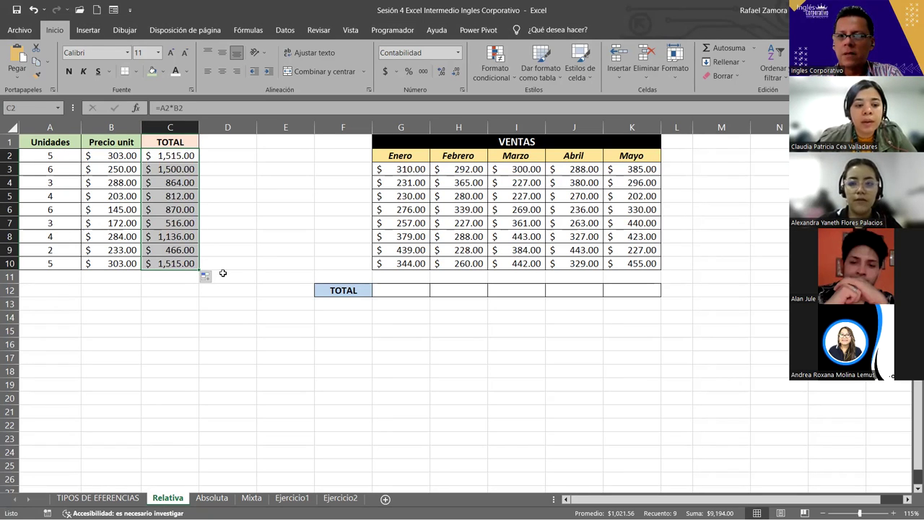
- Inspect the relative formulas in C2 through C5, then select the totals C2:C10
{"action": "left_click", "coordinate": [181, 156]}
{"action": "double_click", "coordinate": [180, 156]}
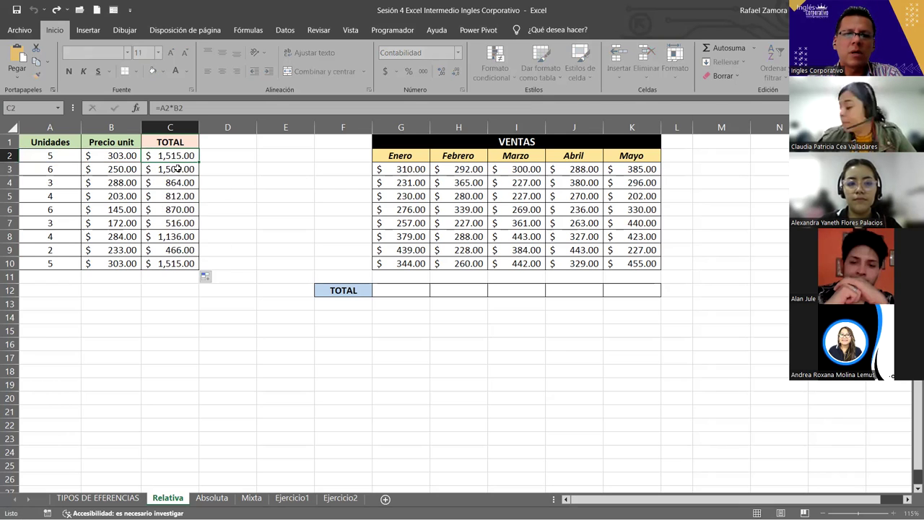
{"action": "double_click", "coordinate": [182, 169]}
{"action": "left_click", "coordinate": [182, 183]}
{"action": "double_click", "coordinate": [182, 183]}
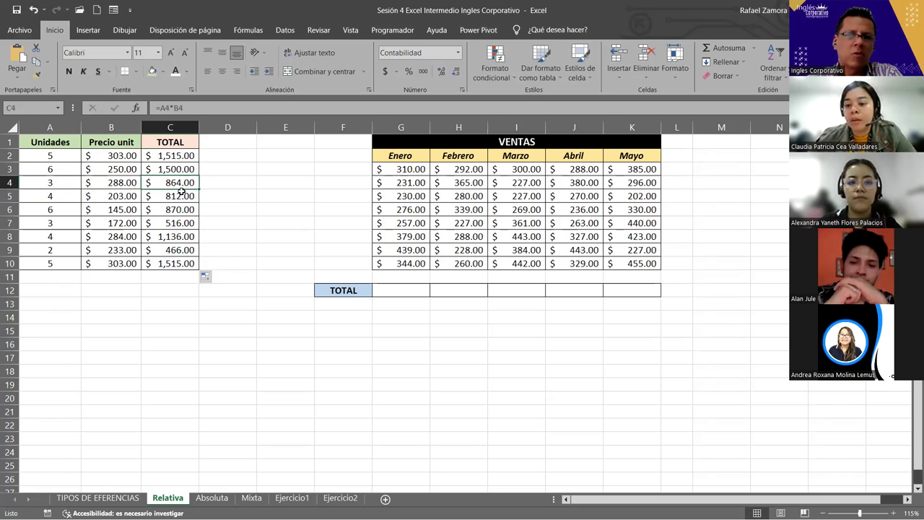
{"action": "double_click", "coordinate": [189, 194]}
{"action": "key", "text": "Escape"}
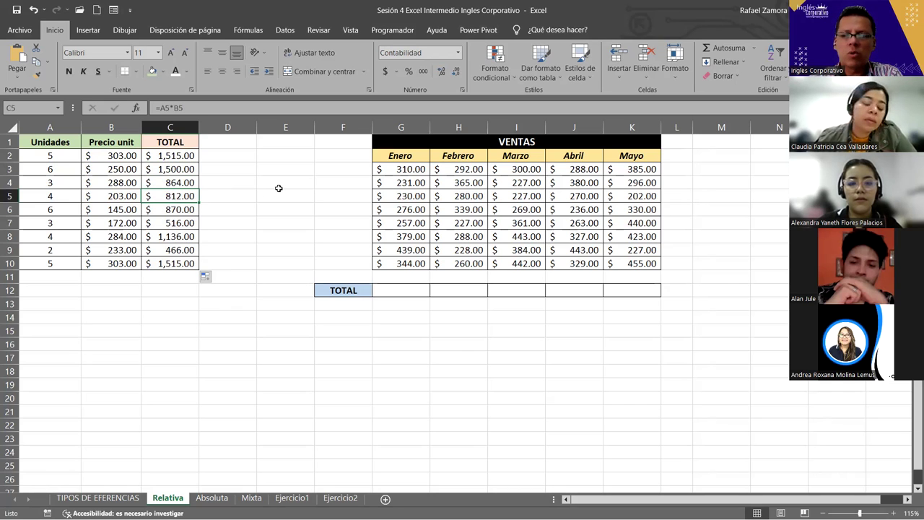
{"action": "left_click", "coordinate": [173, 155]}
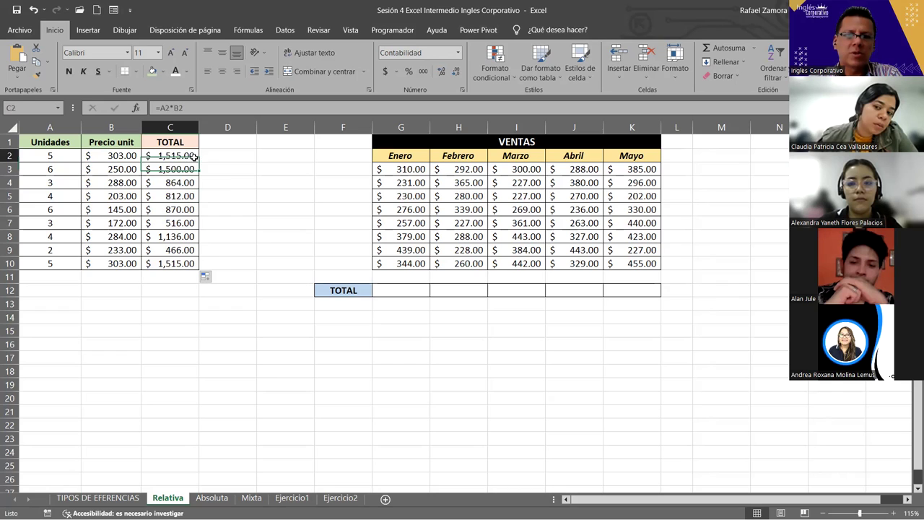
{"action": "left_click_drag", "start_coordinate": [199, 162], "coordinate": [194, 272]}
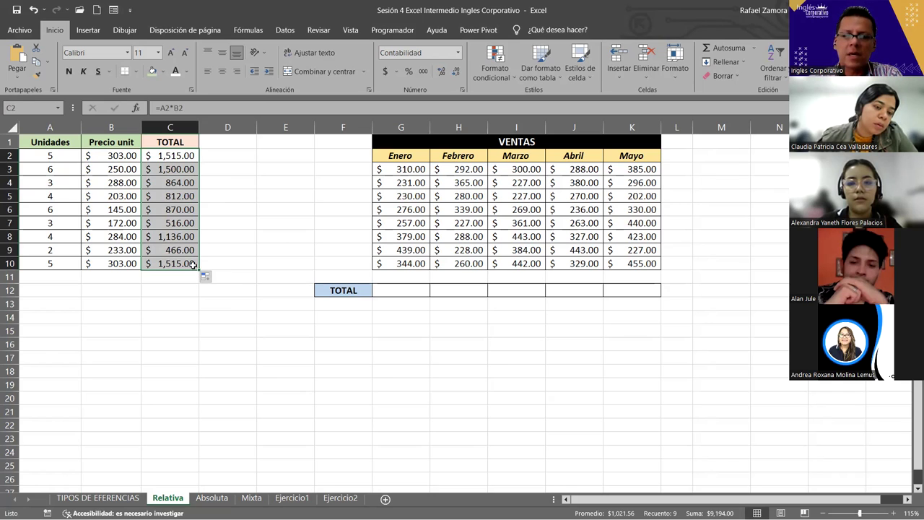
- Enter =SUMA(G3:G10) in G12 and fill it across to K12 for Enero through Mayo
{"action": "left_click", "coordinate": [412, 288]}
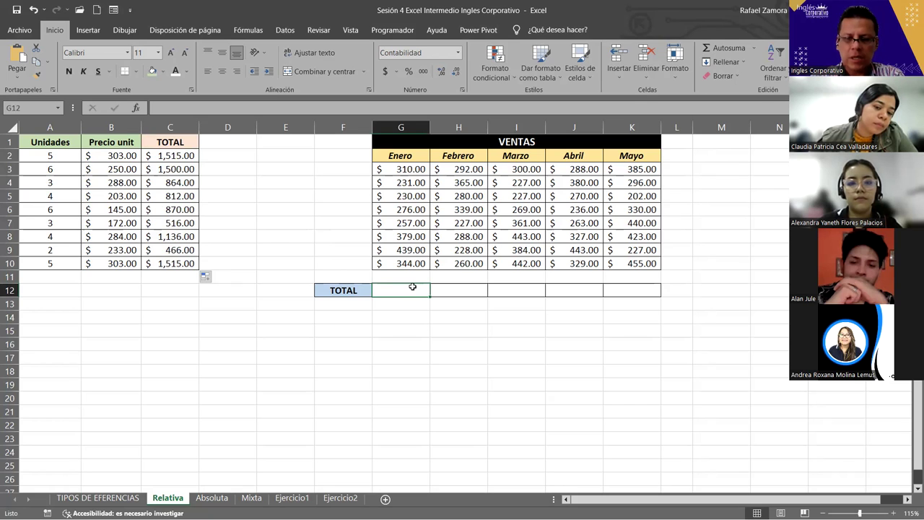
{"action": "type", "text": "="}
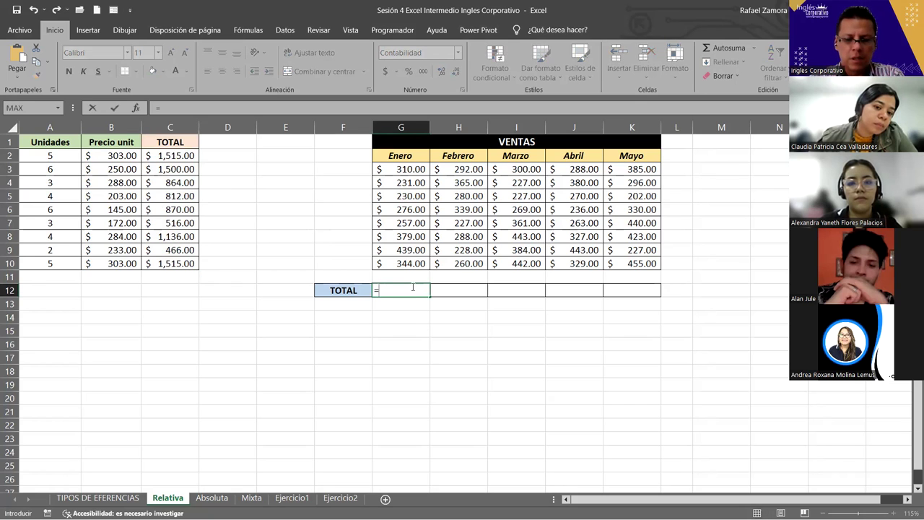
{"action": "type", "text": "uma("}
{"action": "left_click", "coordinate": [409, 174]}
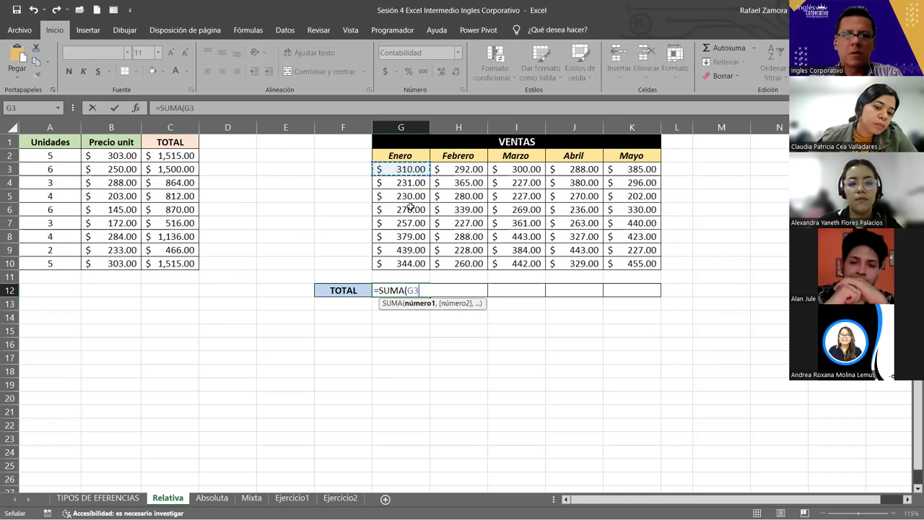
{"action": "left_click_drag", "start_coordinate": [408, 173], "coordinate": [426, 271]}
{"action": "type", "text": "="}
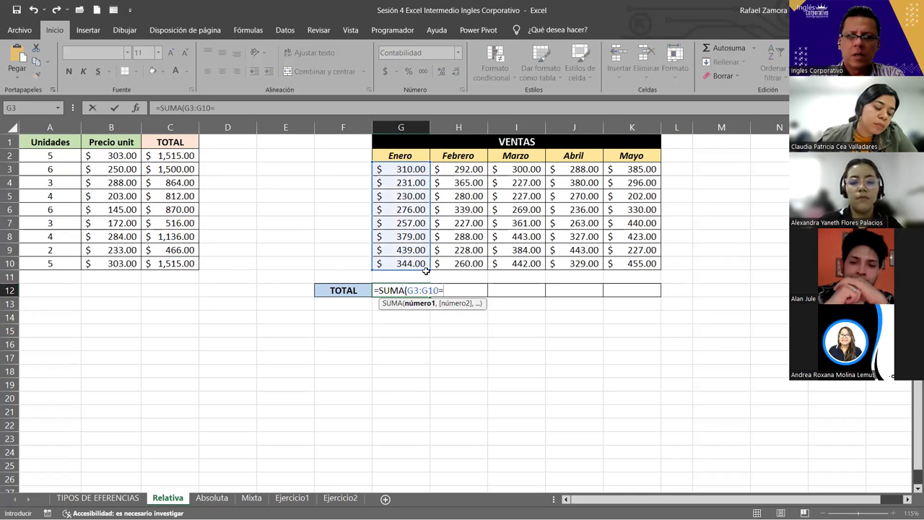
{"action": "key", "text": "BackSpace"}
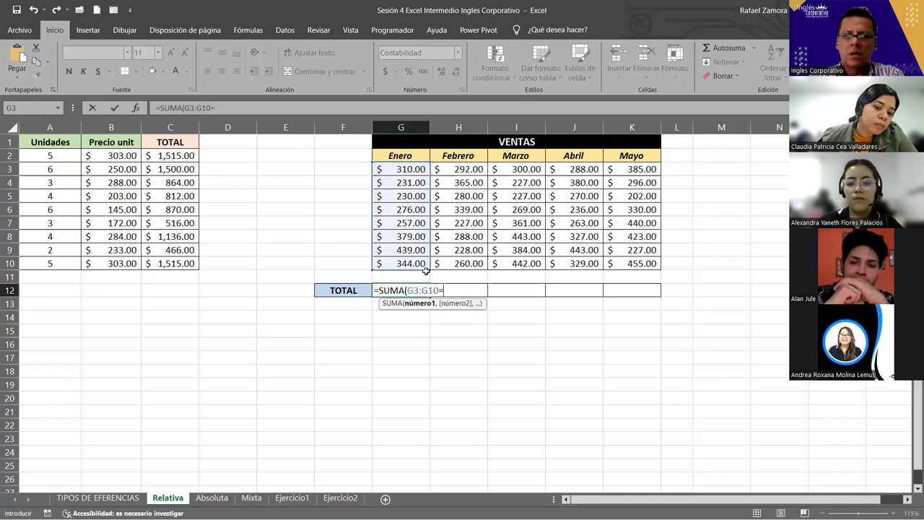
{"action": "key", "text": "ctrl+Return"}
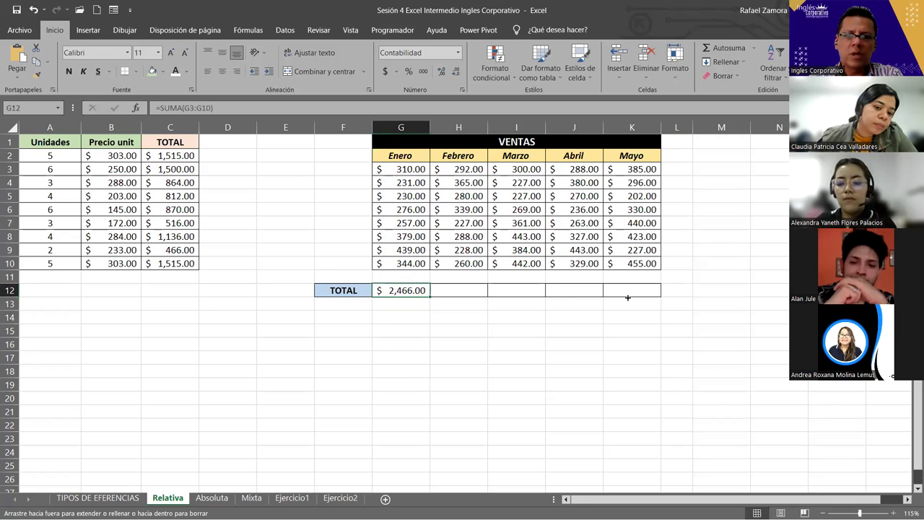
{"action": "left_click_drag", "start_coordinate": [432, 298], "coordinate": [669, 296]}
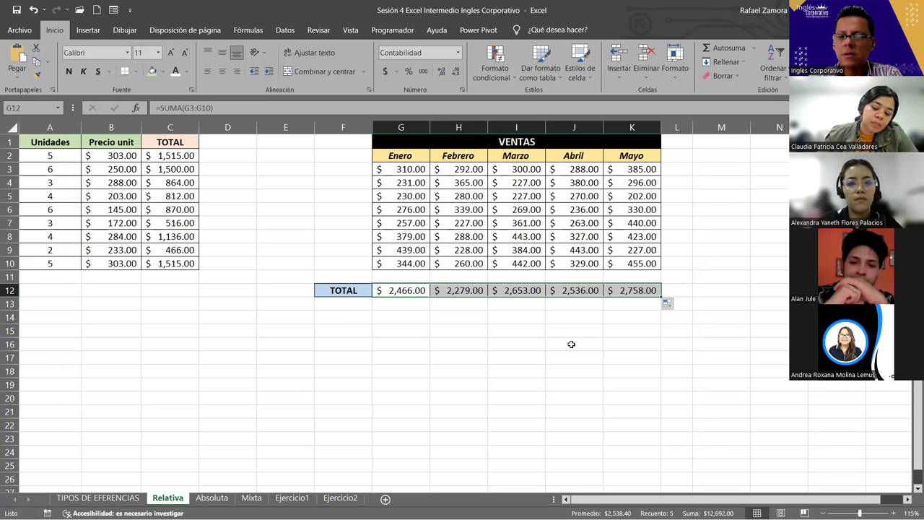
{"action": "left_click", "coordinate": [571, 345]}
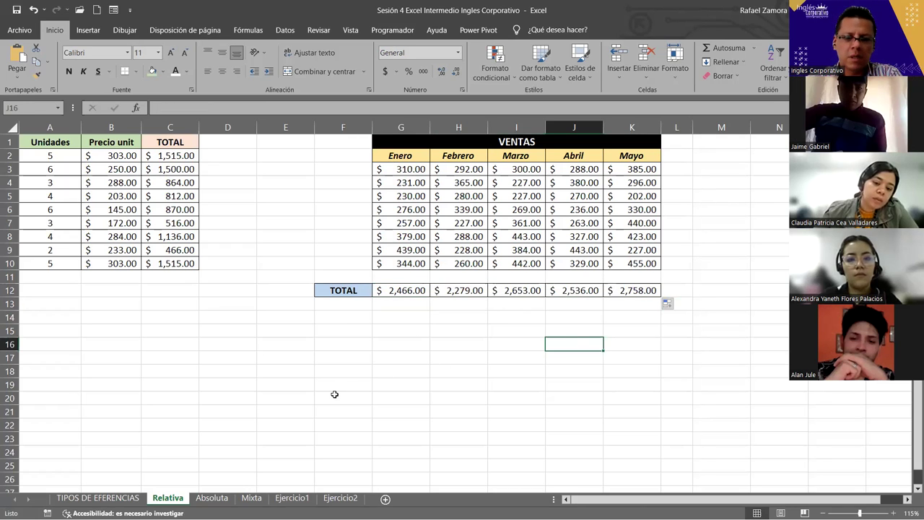
- On the Absoluta sheet, replace the 13% Descuento in A13 with 5%, then select C2
{"action": "left_click", "coordinate": [208, 500]}
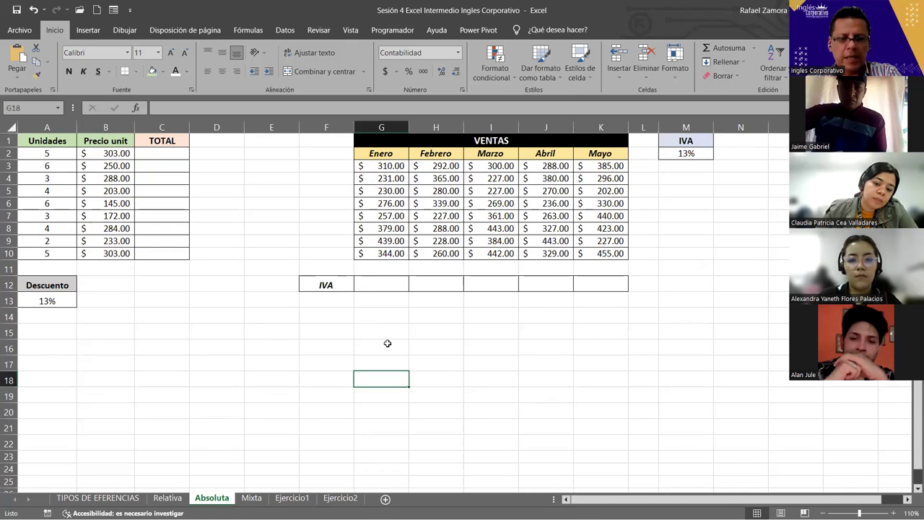
{"action": "scroll", "coordinate": [522, 372], "scroll_direction": "up", "scroll_amount": 1}
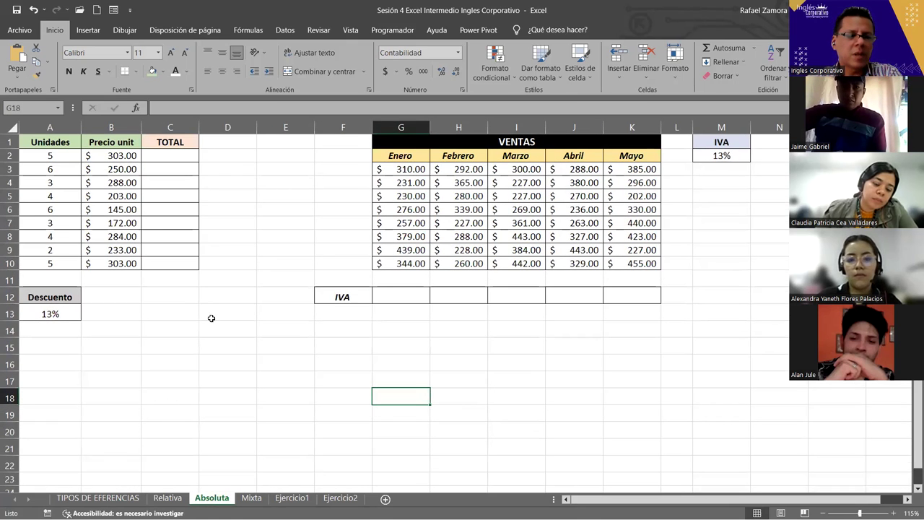
{"action": "left_click", "coordinate": [210, 314]}
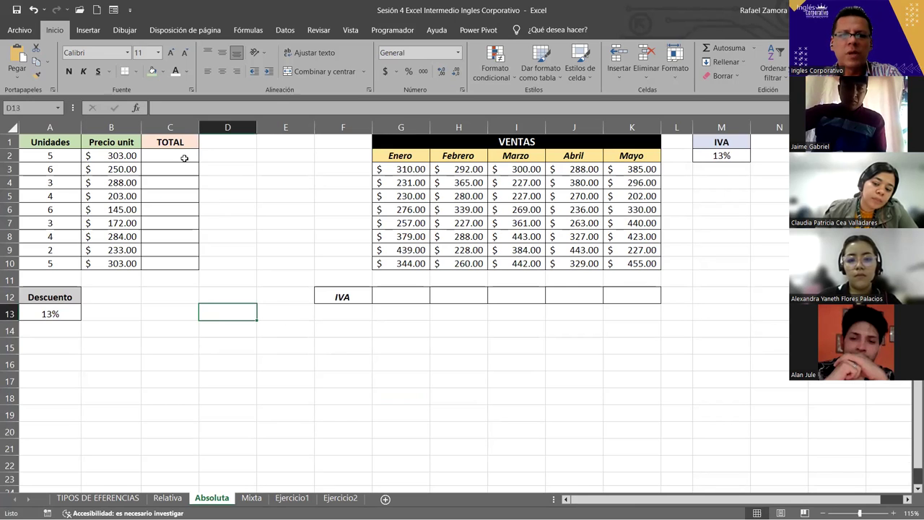
{"action": "left_click", "coordinate": [185, 158]}
{"action": "left_click", "coordinate": [46, 315]}
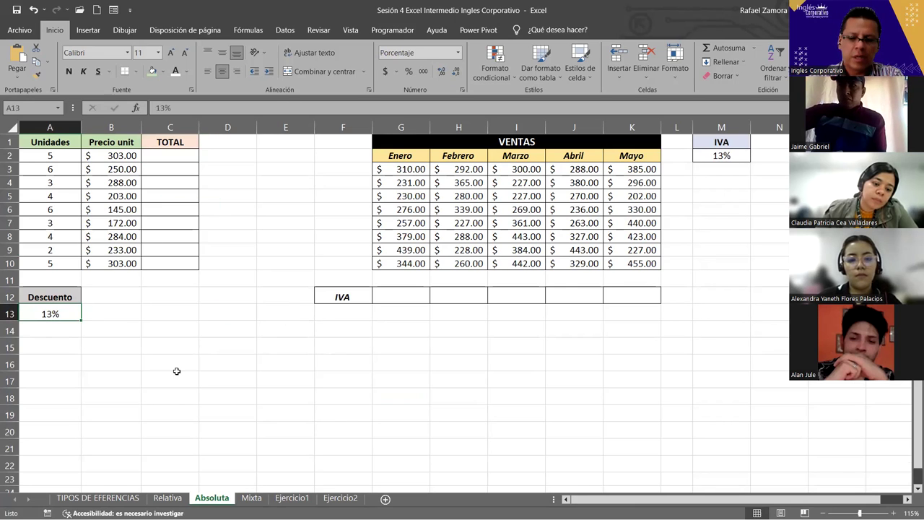
{"action": "key", "text": "BackSpace"}
{"action": "key", "text": "BackSpace"}
{"action": "key", "text": "BackSpace"}
{"action": "type", "text": "5%"}
{"action": "key", "text": "Return"}
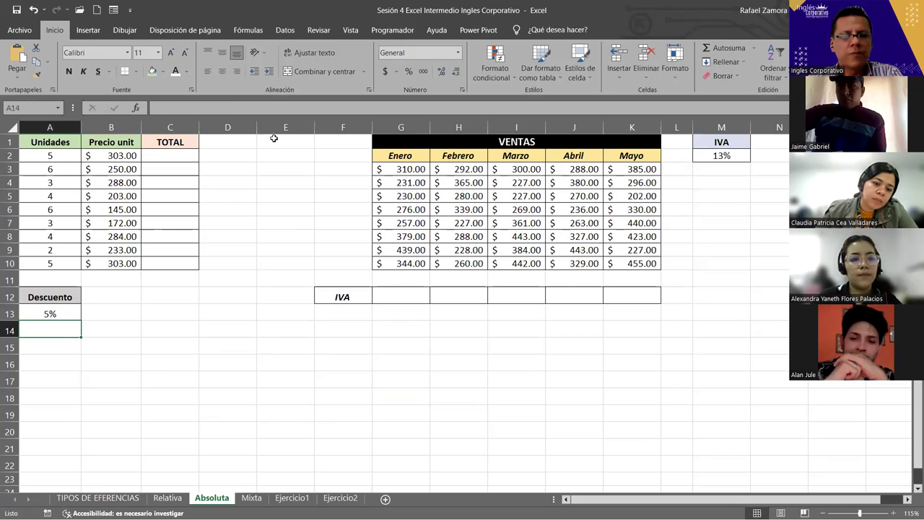
{"action": "left_click", "coordinate": [193, 155]}
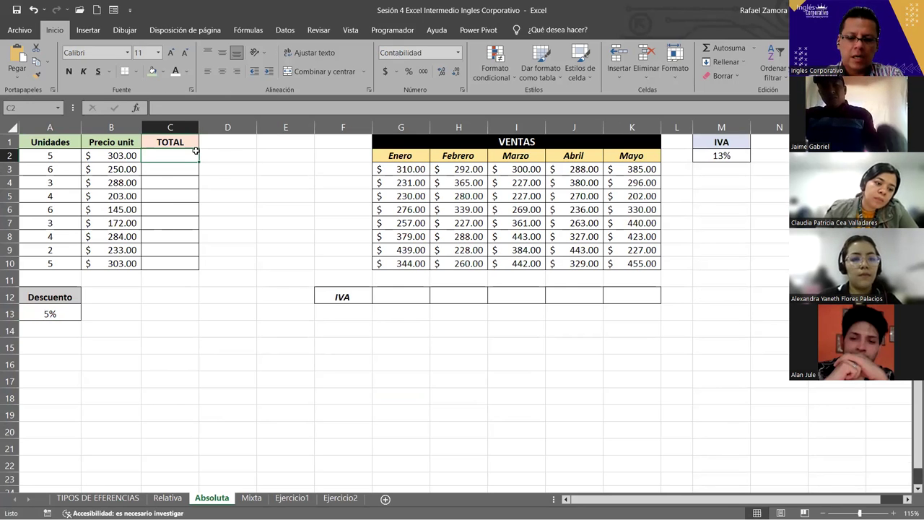
- Enter =A2*B2-A2*B2*A13 in C2 and fill it down to C10
{"action": "type", "text": "="}
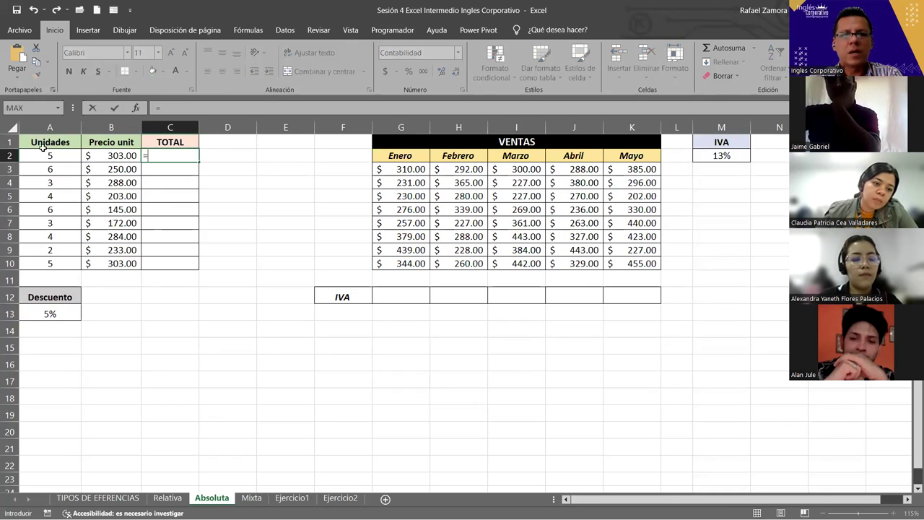
{"action": "left_click", "coordinate": [47, 154]}
{"action": "type", "text": "*"}
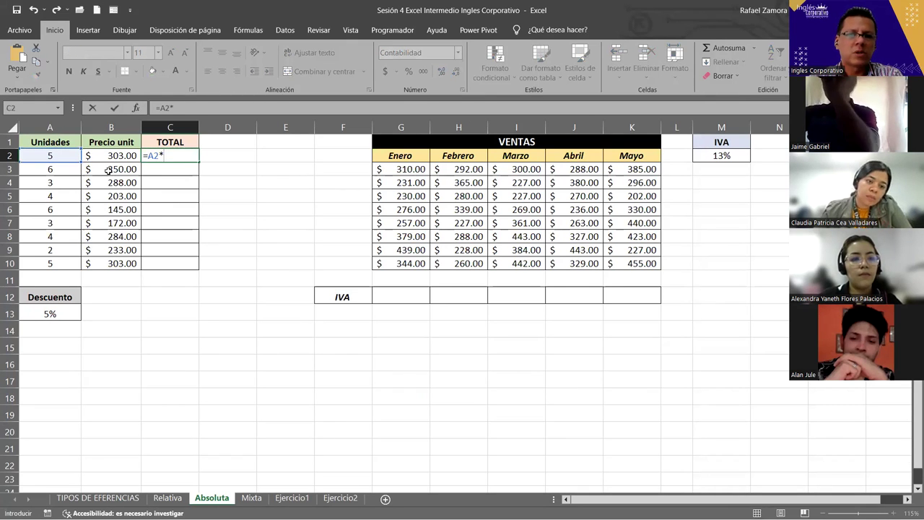
{"action": "left_click", "coordinate": [110, 157]}
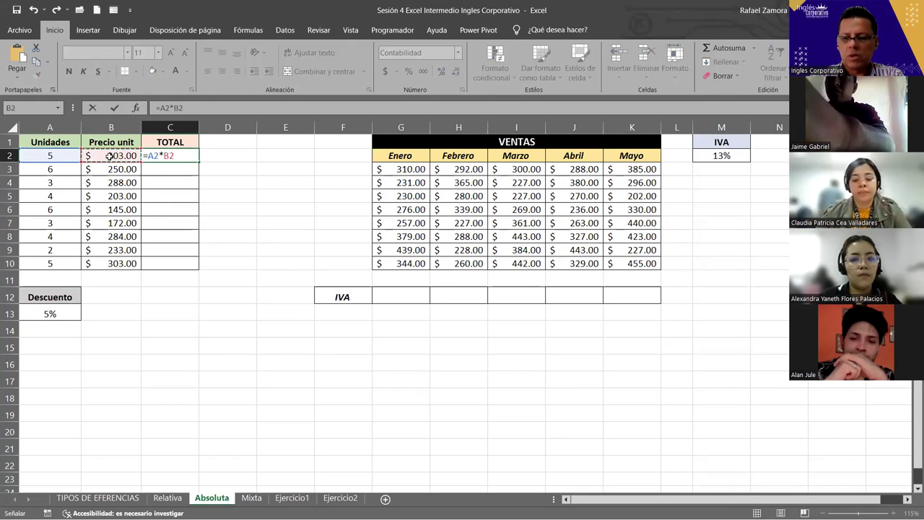
{"action": "type", "text": "-"}
{"action": "left_click", "coordinate": [57, 156]}
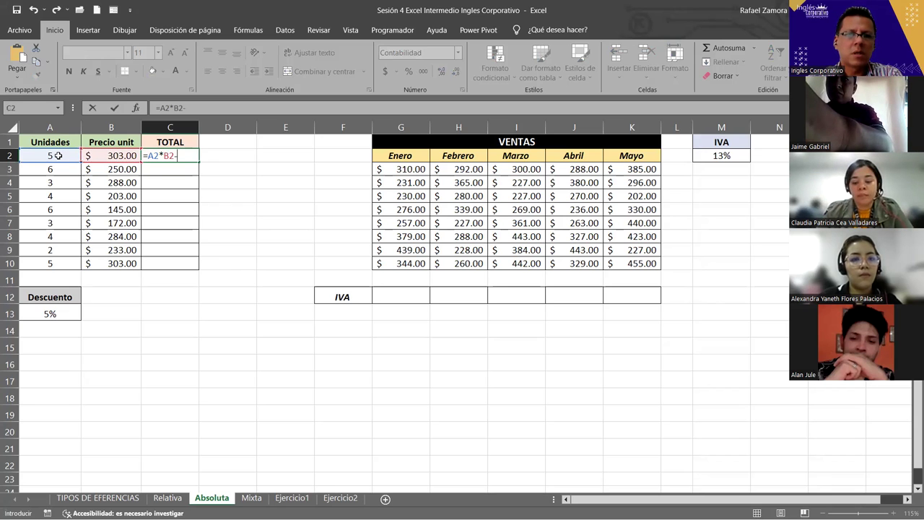
{"action": "type", "text": "*"}
{"action": "left_click", "coordinate": [106, 156]}
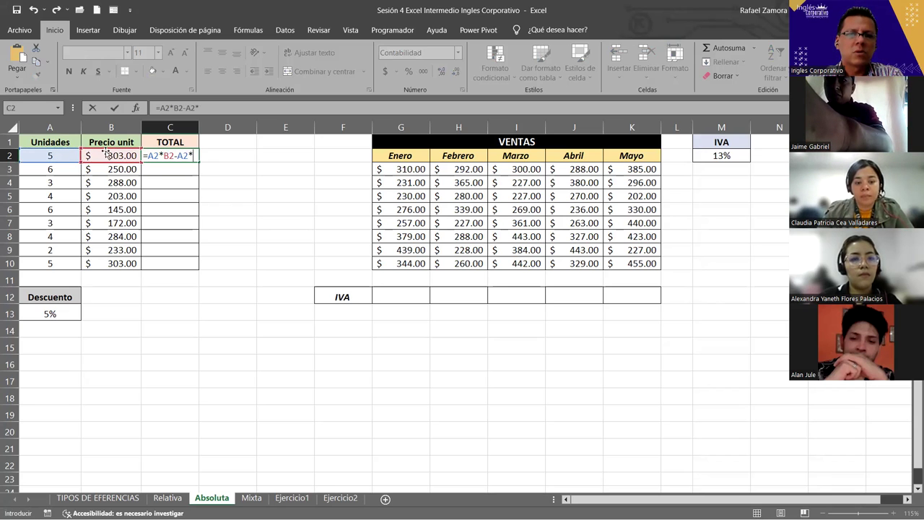
{"action": "type", "text": "*"}
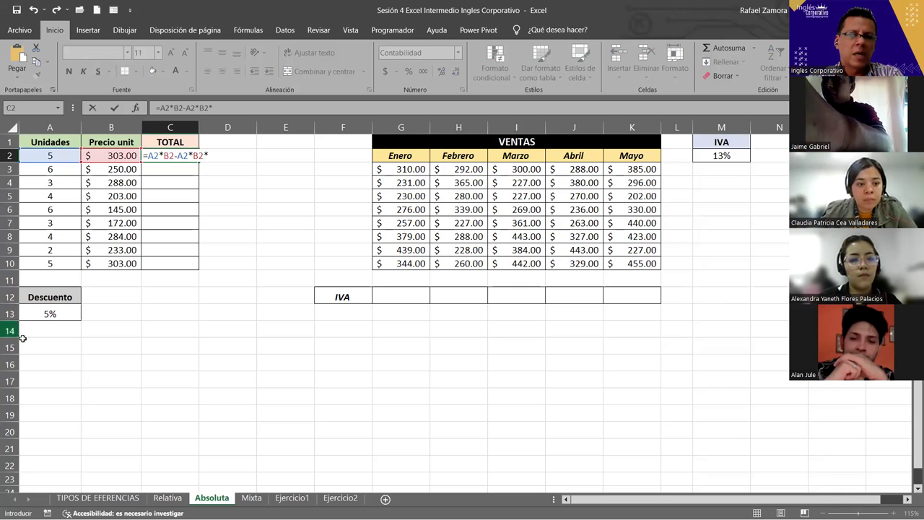
{"action": "left_click", "coordinate": [70, 315]}
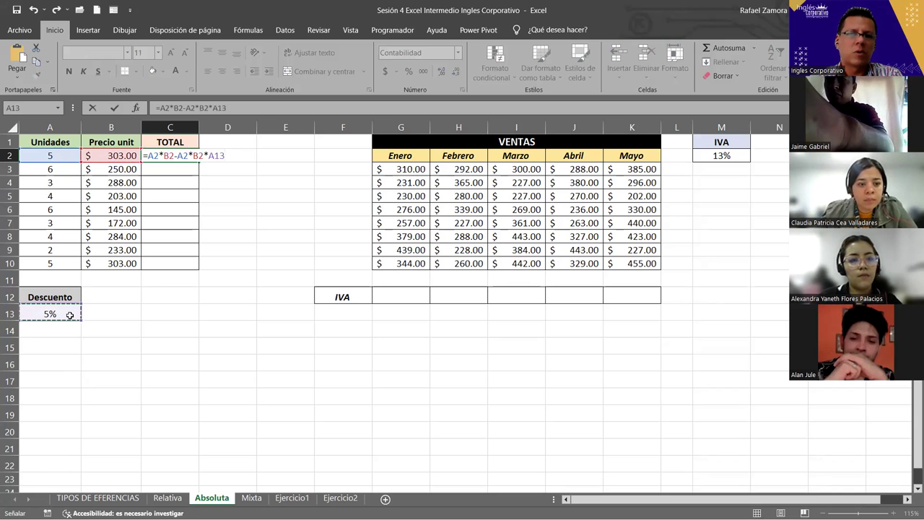
{"action": "key", "text": "Return"}
{"action": "left_click", "coordinate": [177, 153]}
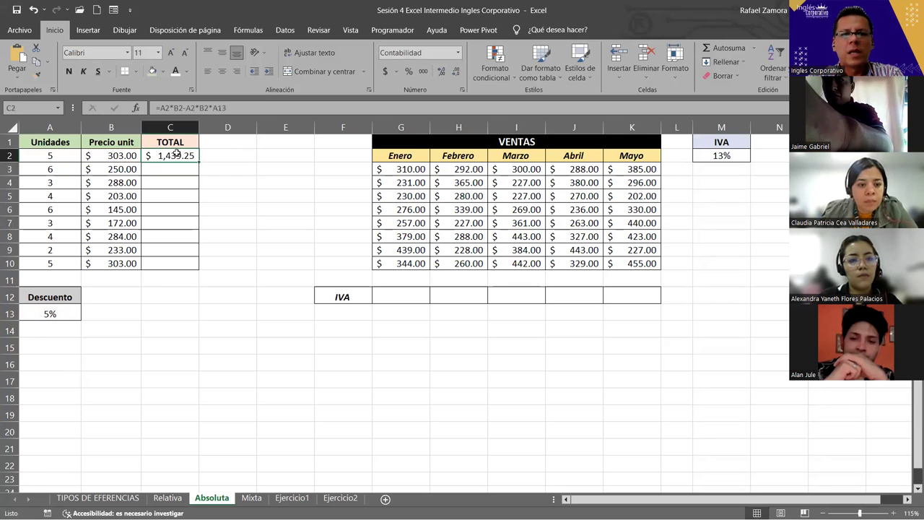
{"action": "left_click_drag", "start_coordinate": [199, 163], "coordinate": [197, 268]}
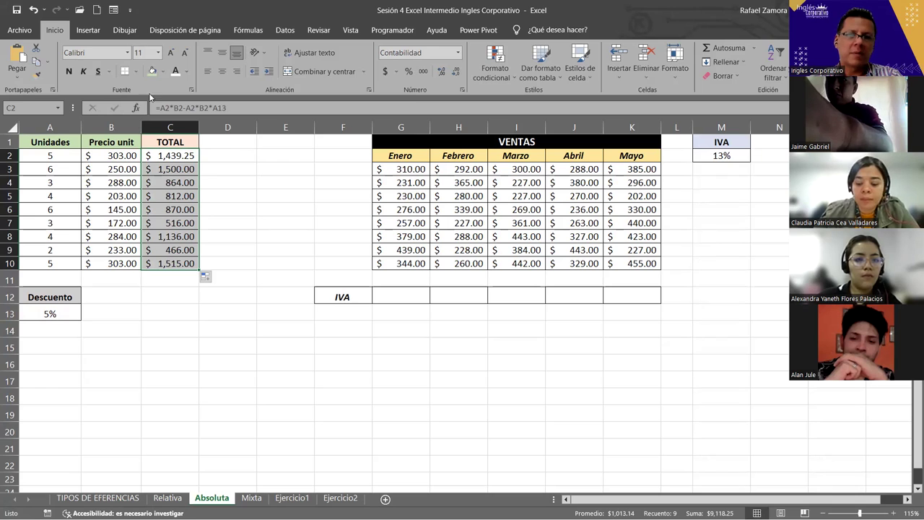
{"action": "double_click", "coordinate": [179, 156]}
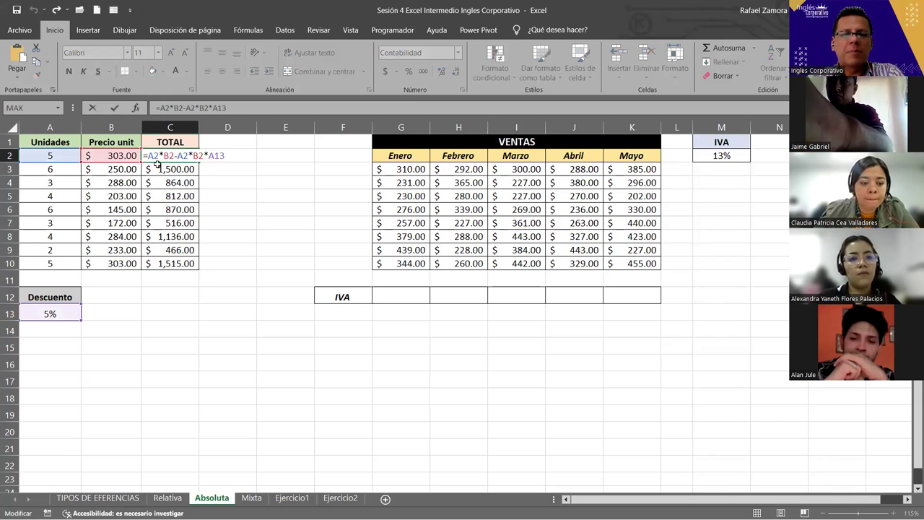
{"action": "key", "text": "Return"}
{"action": "double_click", "coordinate": [173, 168]}
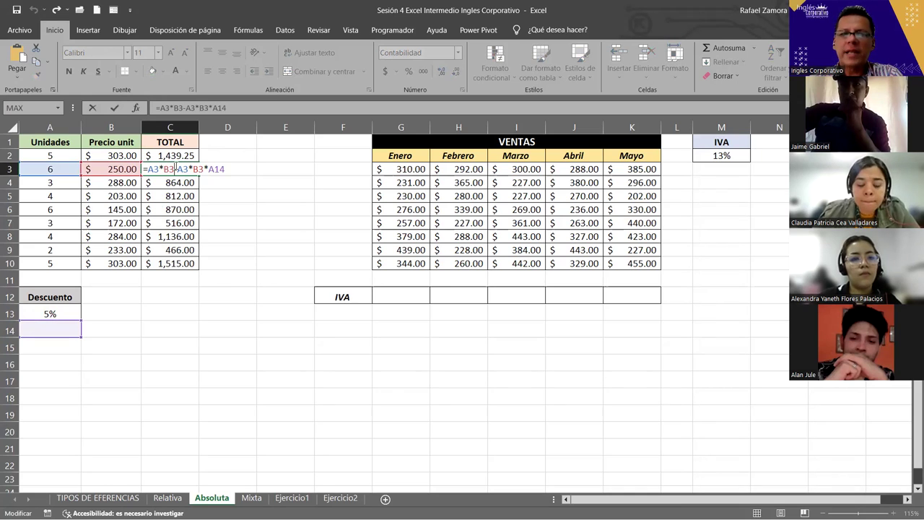
{"action": "key", "text": "Escape"}
{"action": "double_click", "coordinate": [184, 181]}
{"action": "key", "text": "Escape"}
{"action": "double_click", "coordinate": [186, 196]}
{"action": "key", "text": "Escape"}
{"action": "double_click", "coordinate": [187, 209]}
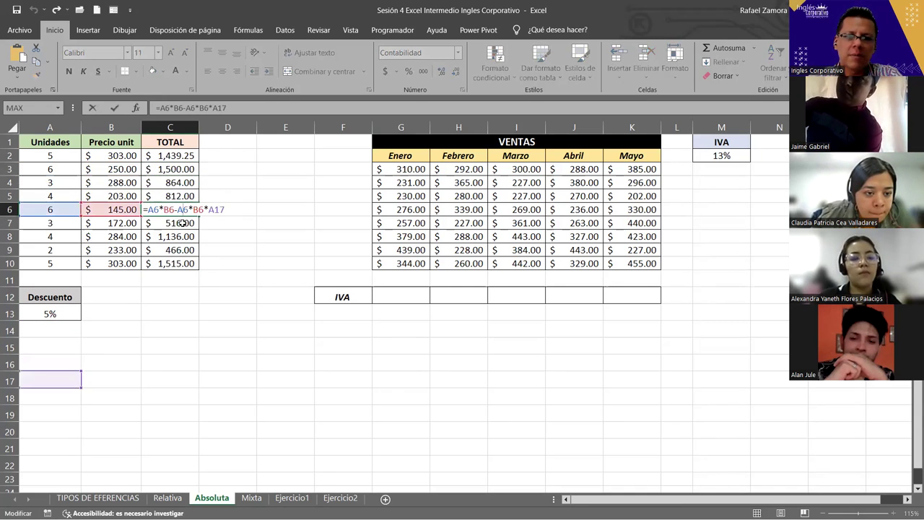
{"action": "key", "text": "Escape"}
{"action": "double_click", "coordinate": [182, 223]}
{"action": "key", "text": "Escape"}
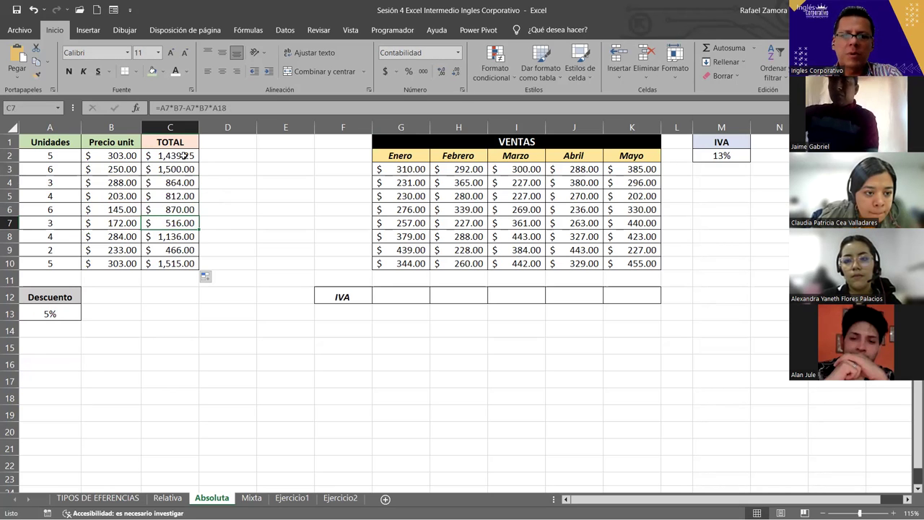
{"action": "left_click", "coordinate": [185, 155]}
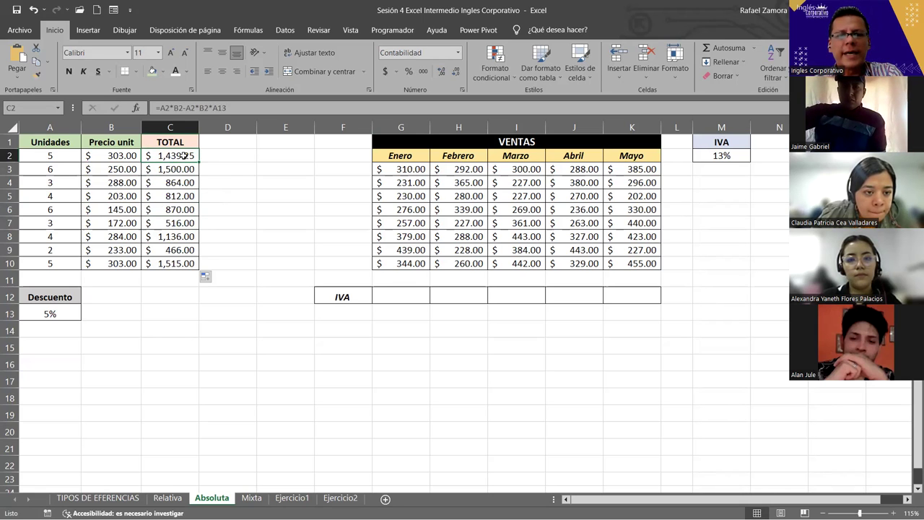
{"action": "double_click", "coordinate": [185, 155]}
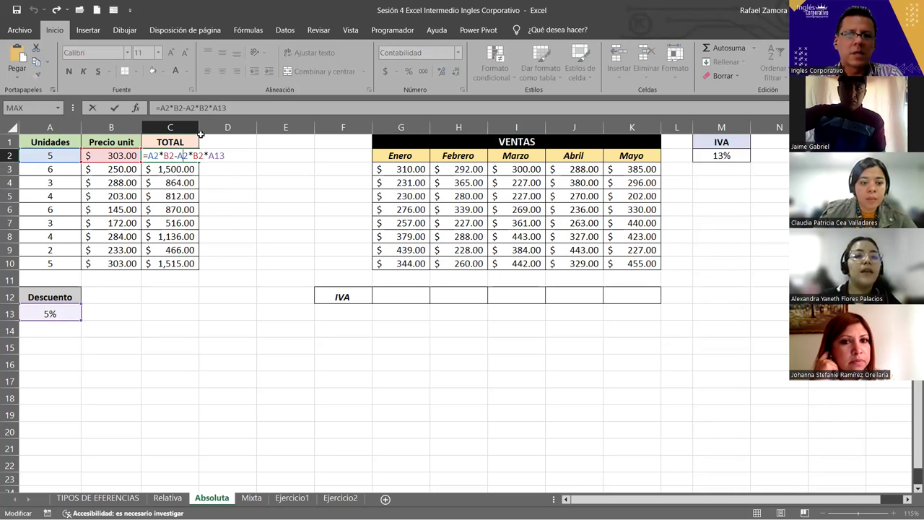
- Change C2's discount reference to A$13 and refill the formula down to C10
{"action": "key", "text": "Left"}
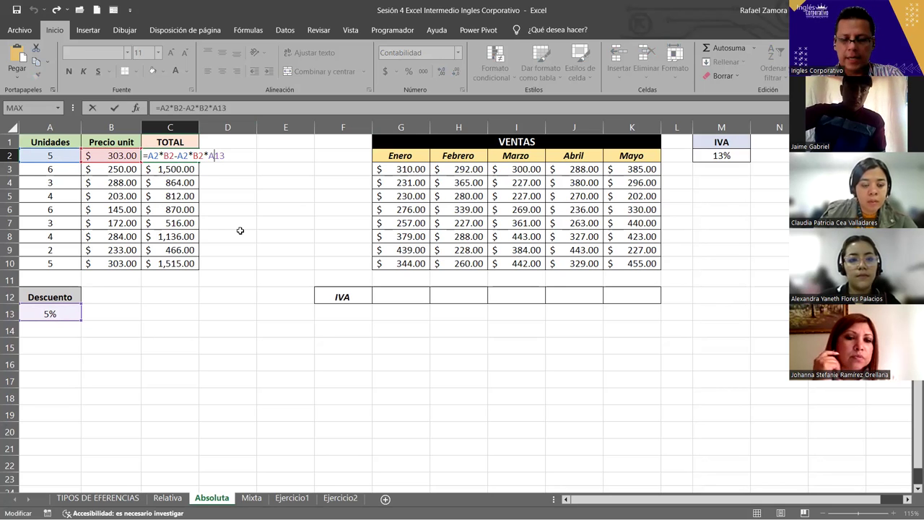
{"action": "type", "text": "$"}
{"action": "key", "text": "Return"}
{"action": "left_click", "coordinate": [185, 156]}
{"action": "left_click_drag", "start_coordinate": [198, 157], "coordinate": [173, 267]}
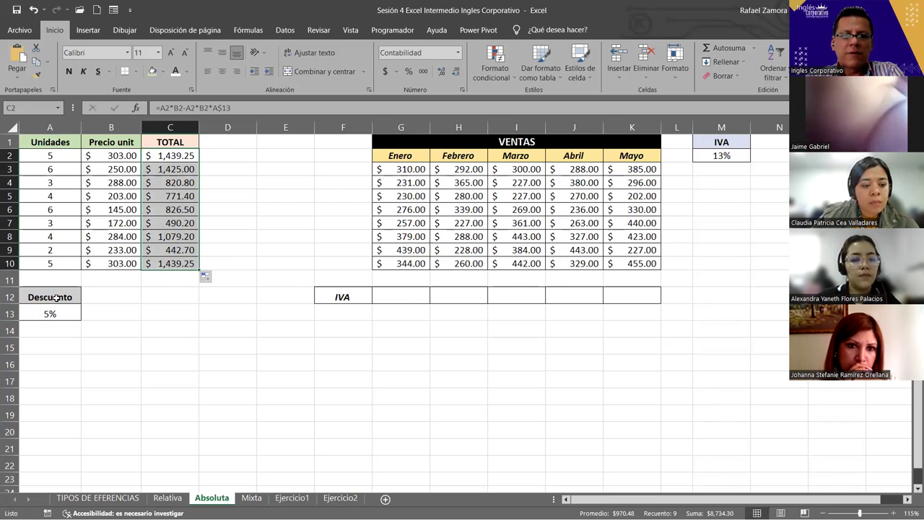
- Verify the locked A$13 reference in the formulas of C3, C4, C6 and C9
{"action": "left_click", "coordinate": [179, 169]}
{"action": "double_click", "coordinate": [179, 169]}
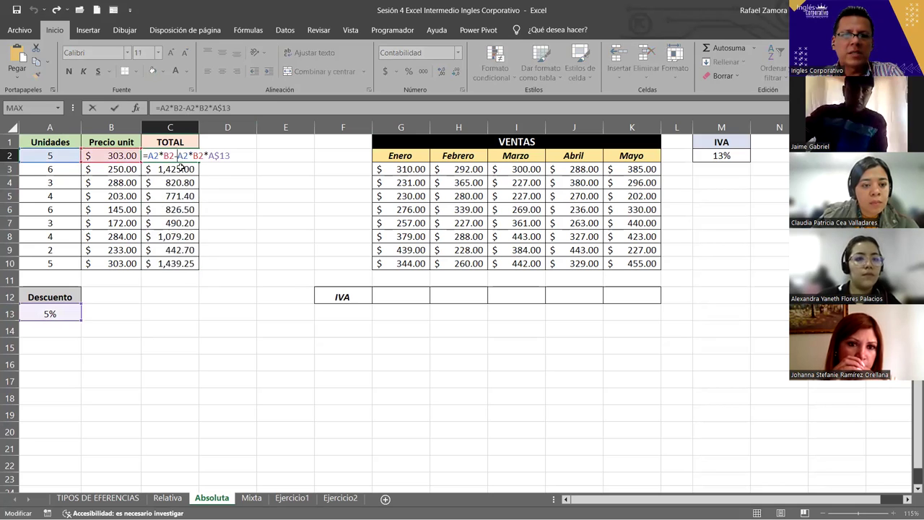
{"action": "key", "text": "Escape"}
{"action": "double_click", "coordinate": [177, 183]}
{"action": "key", "text": "Escape"}
{"action": "double_click", "coordinate": [177, 209]}
{"action": "key", "text": "Return"}
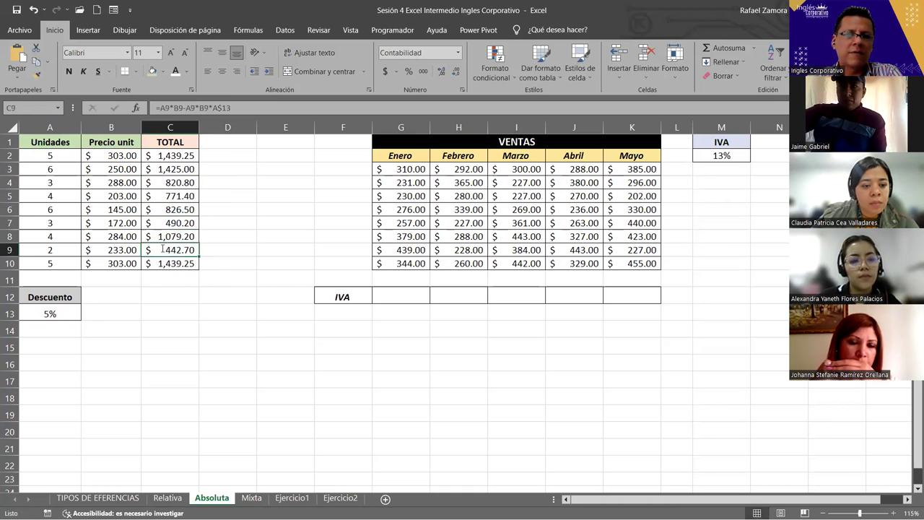
{"action": "double_click", "coordinate": [161, 250]}
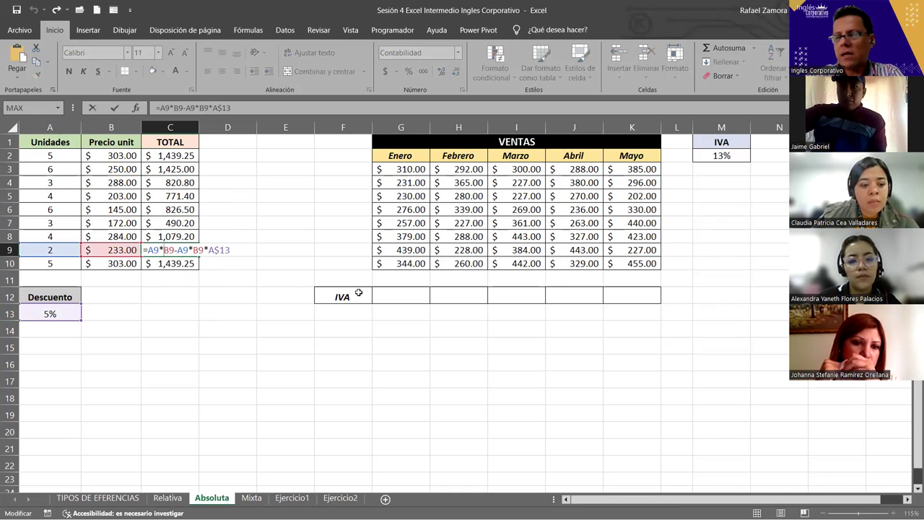
{"action": "left_click", "coordinate": [386, 302]}
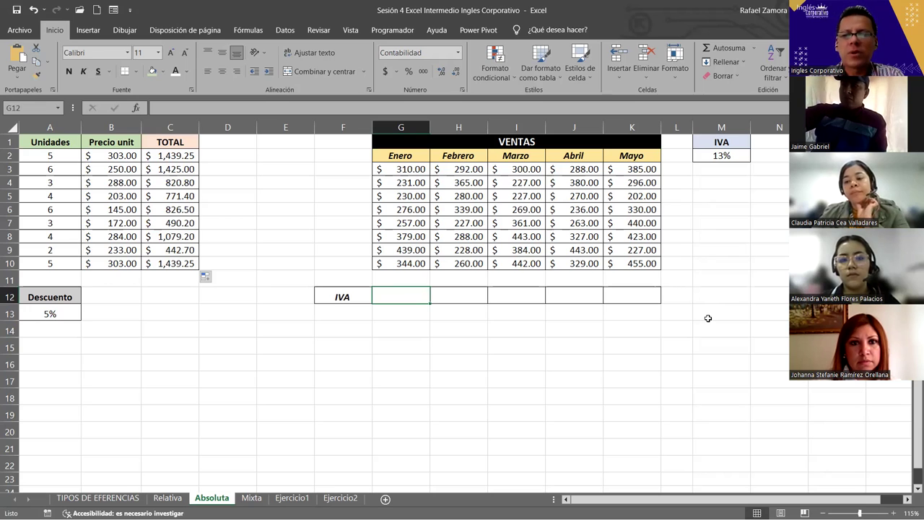
- Enter =SUMA(G3:G10)*M2 in G12 for January's 13% IVA
{"action": "type", "text": "?"}
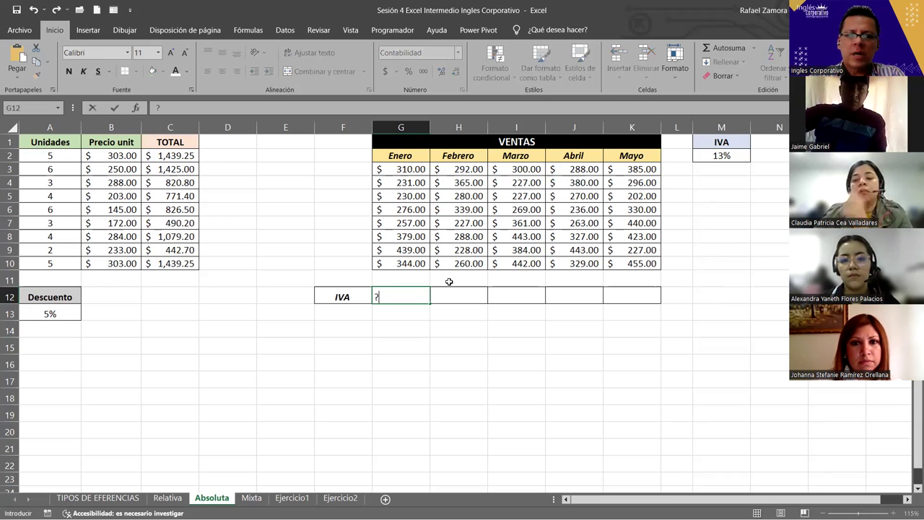
{"action": "key", "text": "BackSpace"}
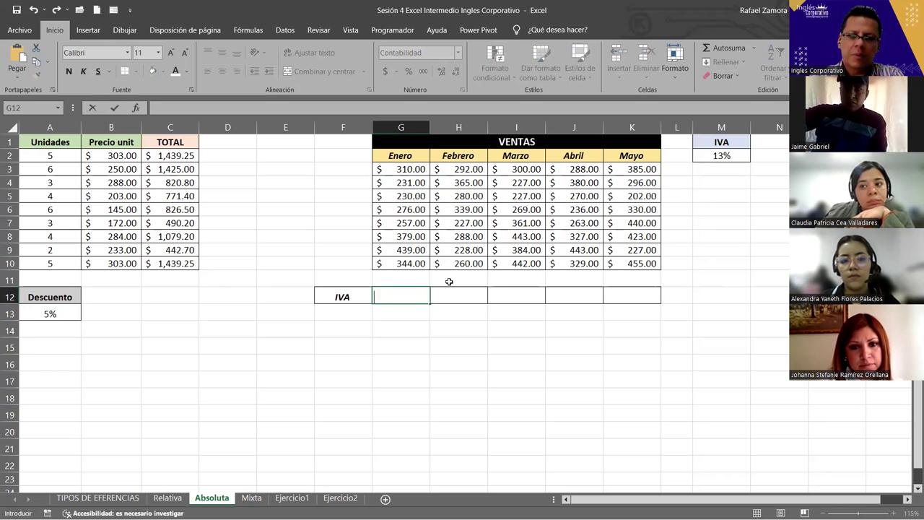
{"action": "type", "text": "="}
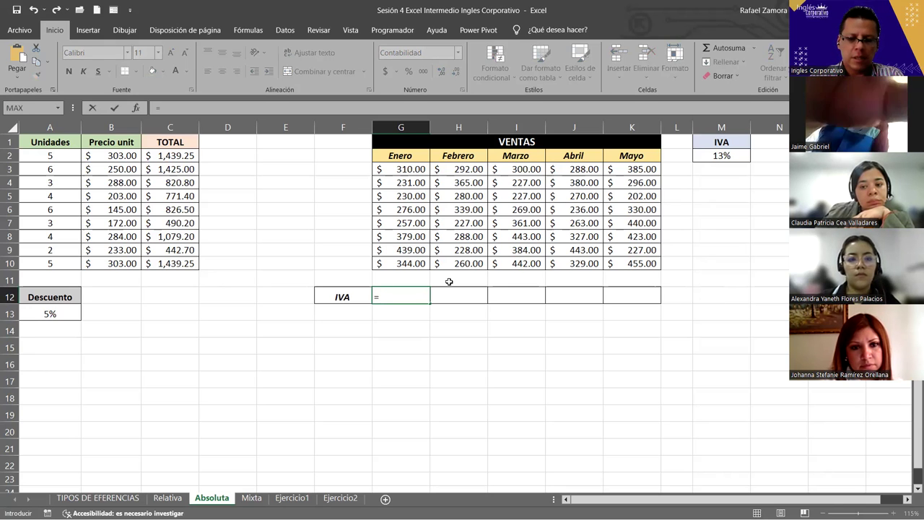
{"action": "type", "text": "SUMA("}
{"action": "left_click", "coordinate": [408, 169]}
{"action": "left_click", "coordinate": [418, 263], "text": "shift"}
{"action": "type", "text": "="}
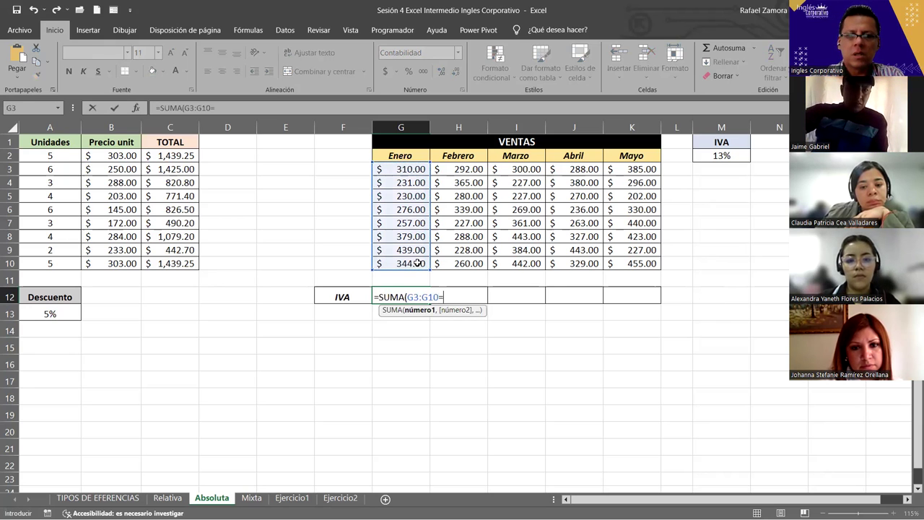
{"action": "key", "text": "BackSpace"}
{"action": "type", "text": ")"}
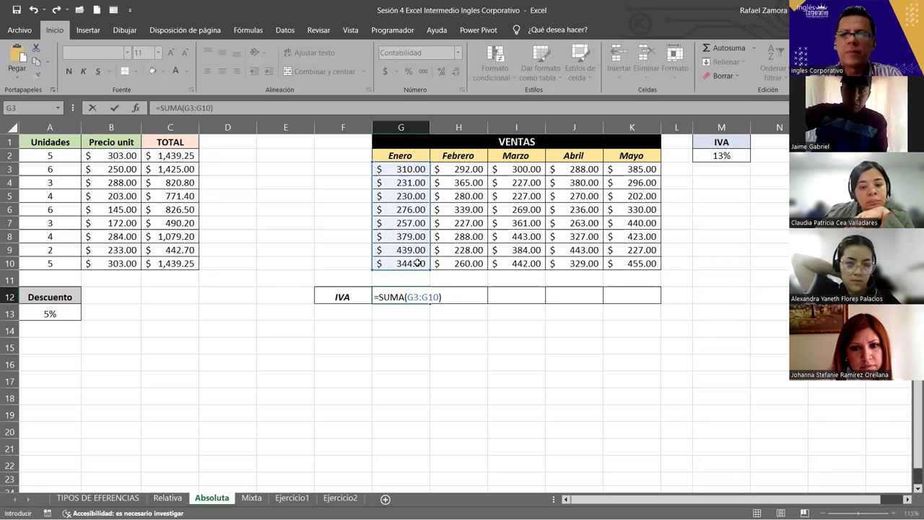
{"action": "type", "text": "*"}
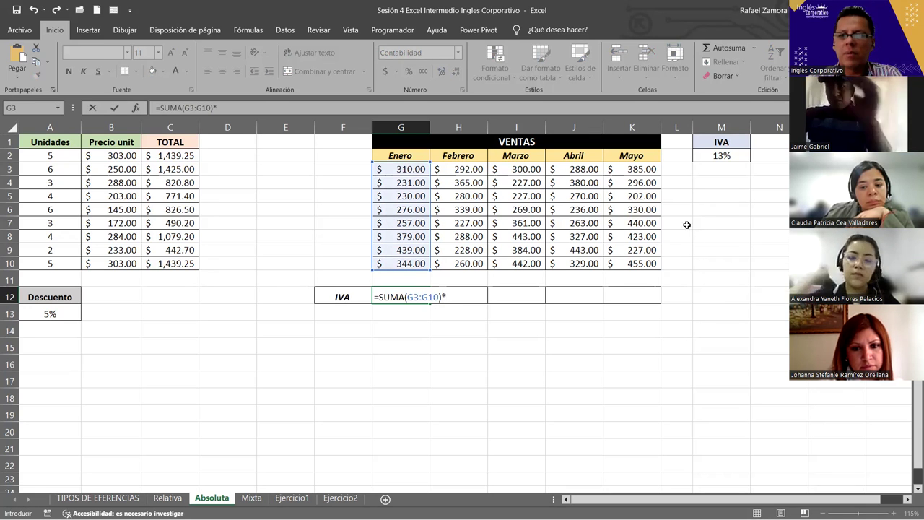
{"action": "left_click", "coordinate": [729, 156]}
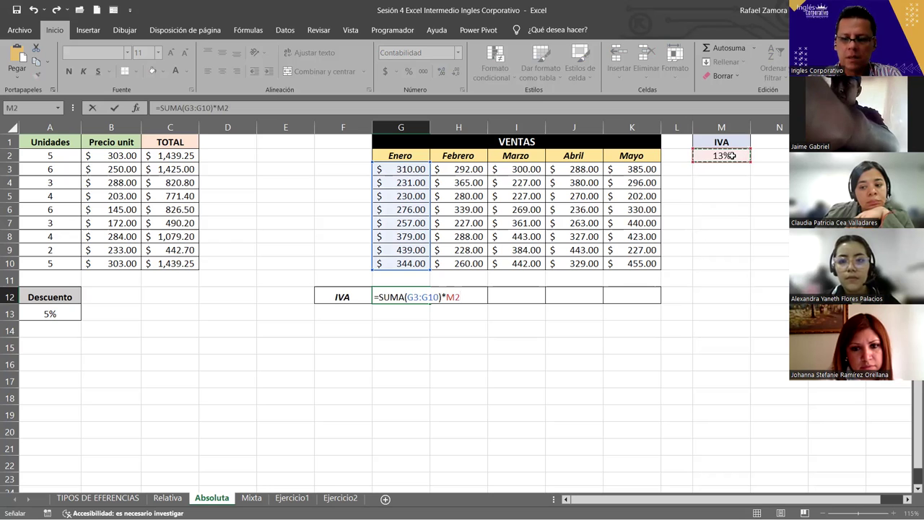
{"action": "key", "text": "Return"}
- Copy G12's IVA formula across to K12 and inspect G12's formula
{"action": "left_click", "coordinate": [423, 302]}
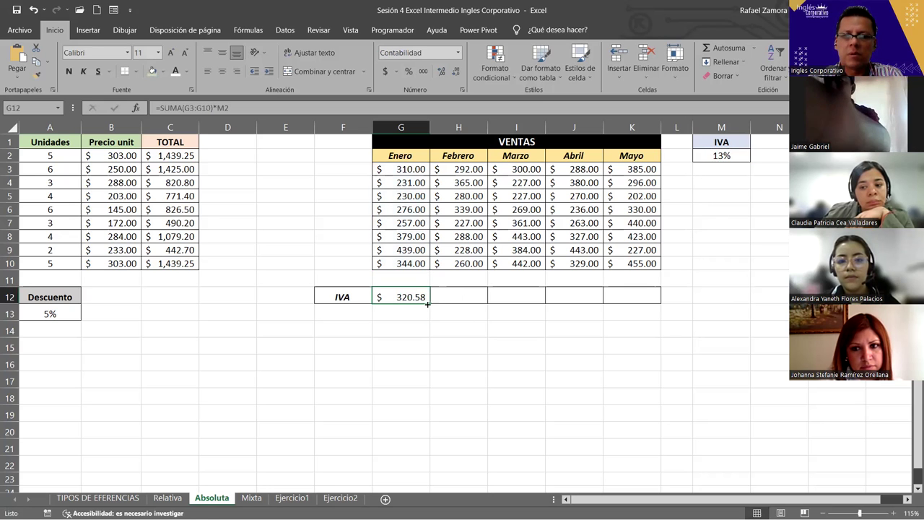
{"action": "left_click_drag", "start_coordinate": [427, 304], "coordinate": [652, 318]}
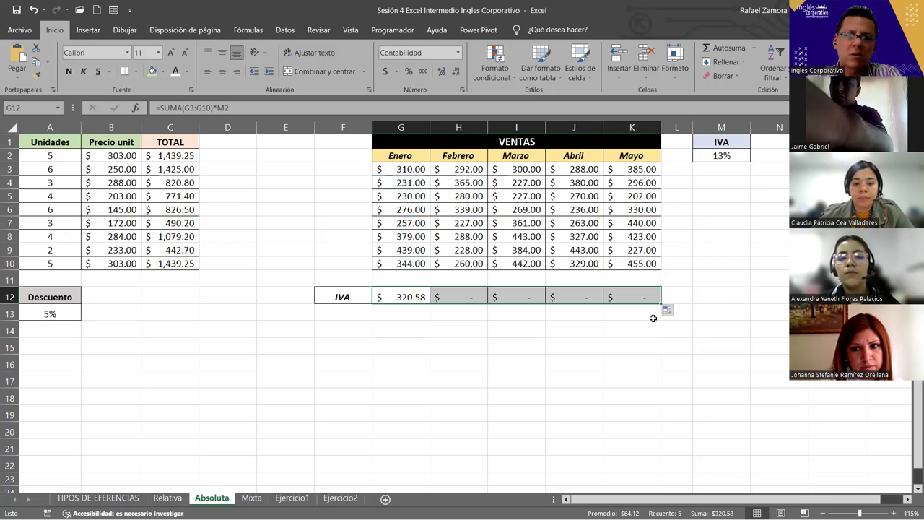
{"action": "double_click", "coordinate": [417, 296]}
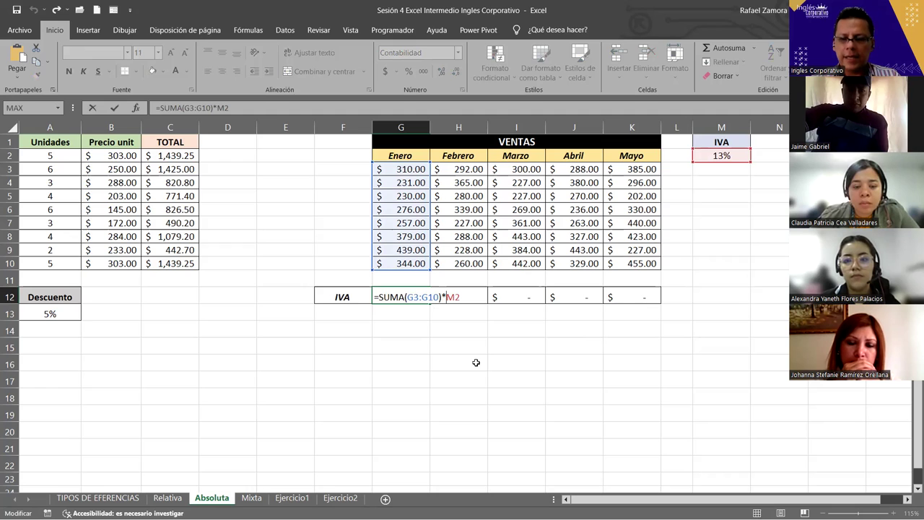
- Change the rate reference to $M2 and copy the IVA formula across G12:K12
{"action": "type", "text": "$"}
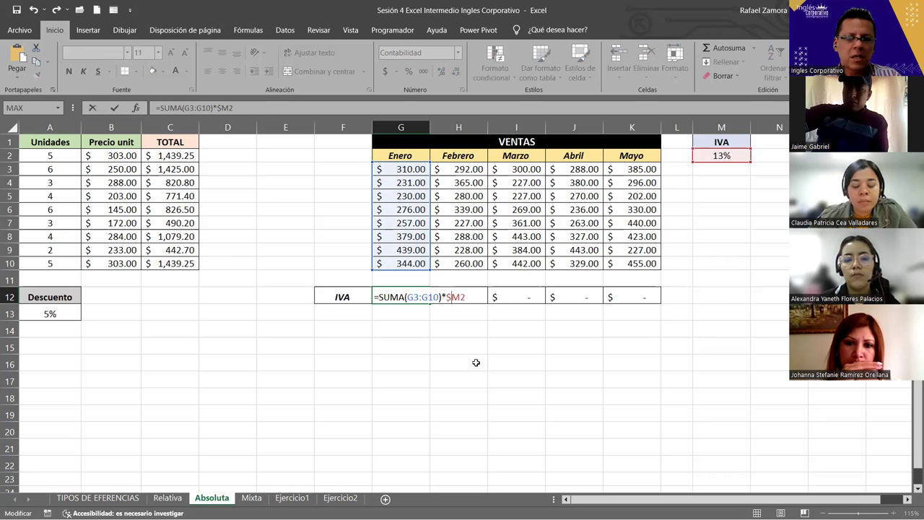
{"action": "key", "text": "Return"}
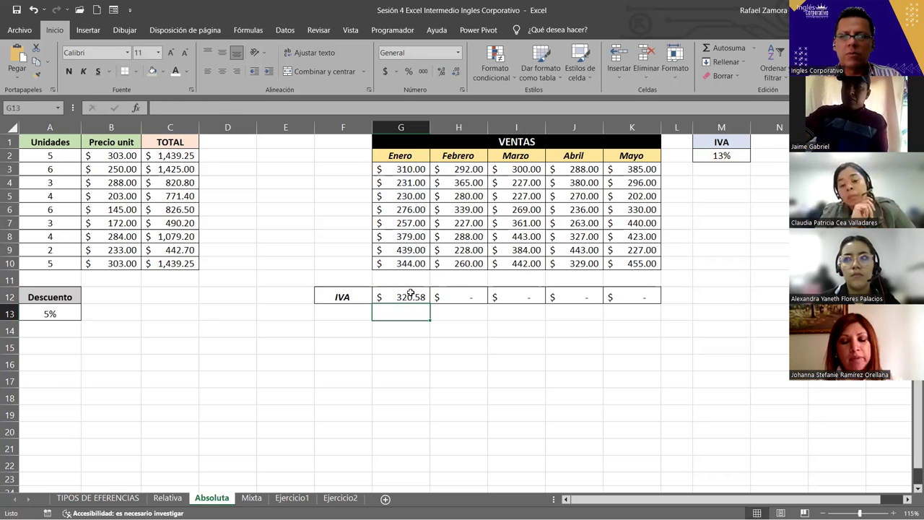
{"action": "left_click", "coordinate": [410, 297]}
{"action": "left_click_drag", "start_coordinate": [430, 304], "coordinate": [640, 297]}
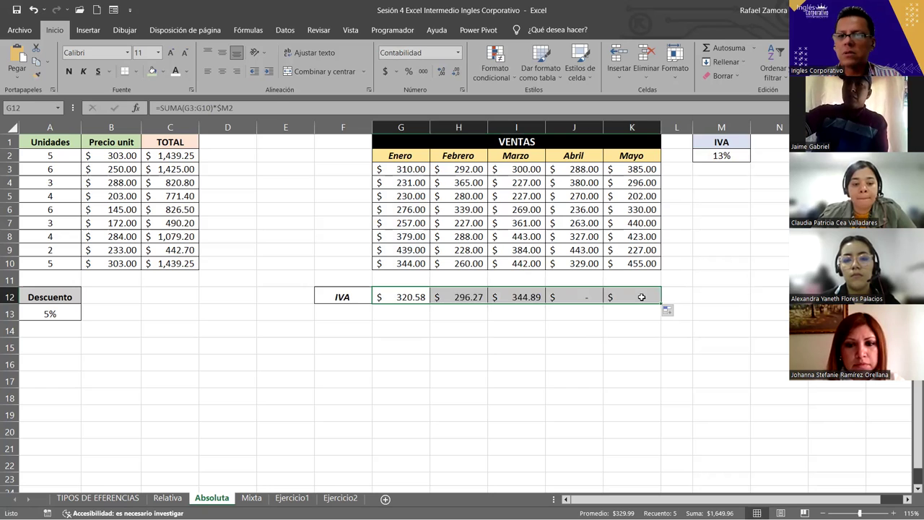
- Check the IVA formulas for Enero, Febrero and Mayo
{"action": "left_click", "coordinate": [415, 296]}
{"action": "double_click", "coordinate": [415, 296]}
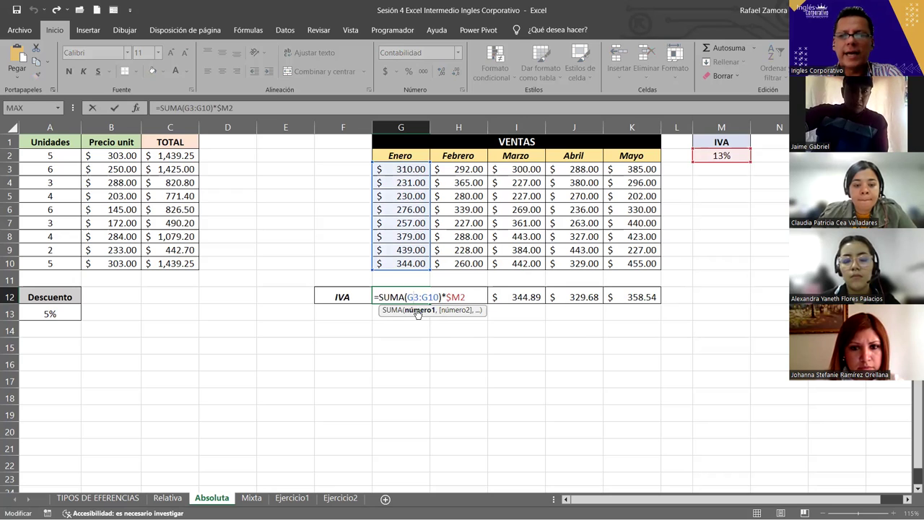
{"action": "double_click", "coordinate": [474, 297]}
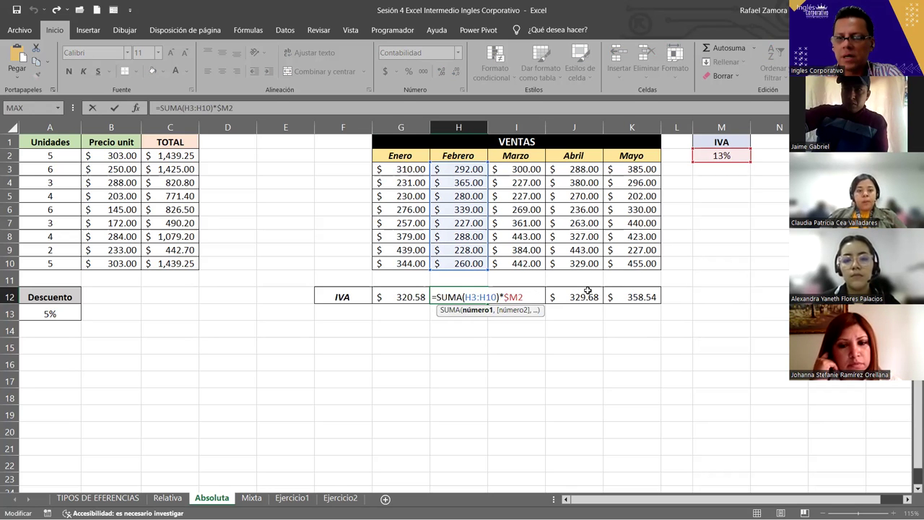
{"action": "double_click", "coordinate": [630, 296]}
{"action": "key", "text": "Escape"}
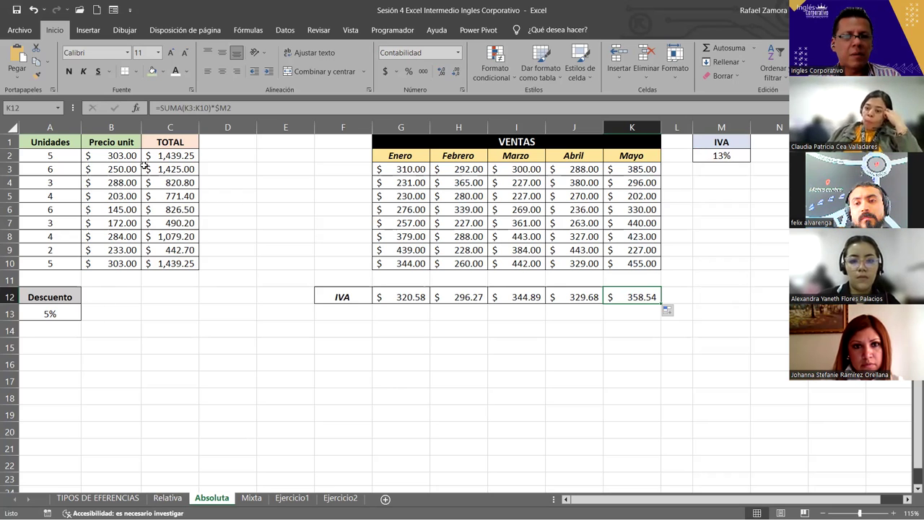
- Open C2's TOTAL formula =A2*B2-A2*B2*A$13 for editing
{"action": "double_click", "coordinate": [187, 155]}
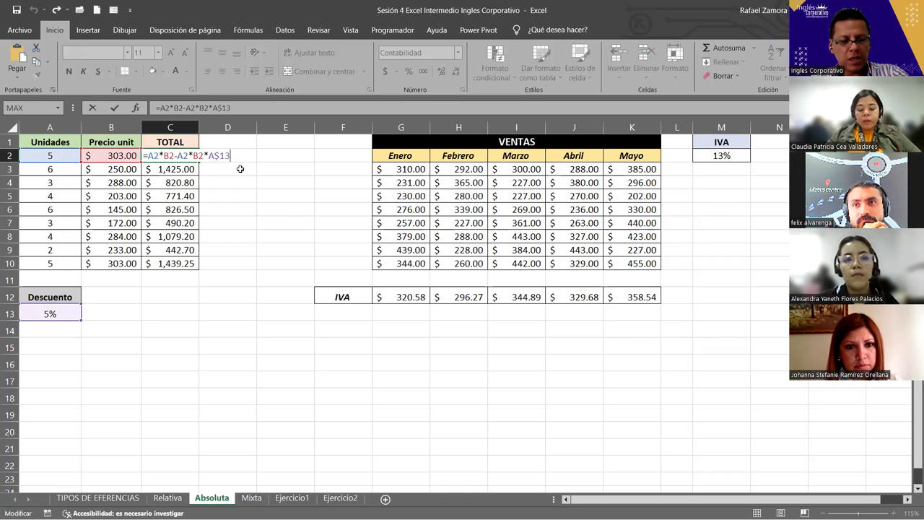
- Cycle C2's discount reference to fully absolute $A$13 with F4, keeping $1,439.25, then go to the Mixta sheet
{"action": "key", "text": "F4"}
{"action": "key", "text": "F4"}
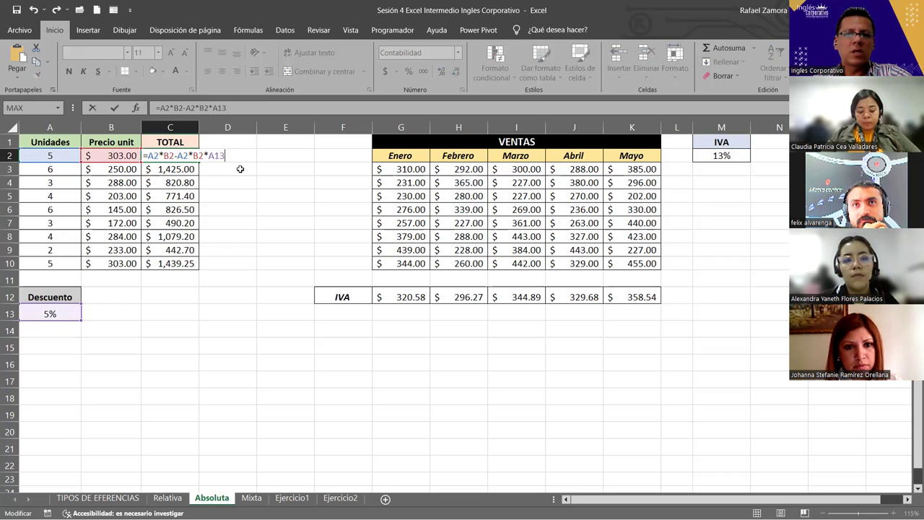
{"action": "key", "text": "F4"}
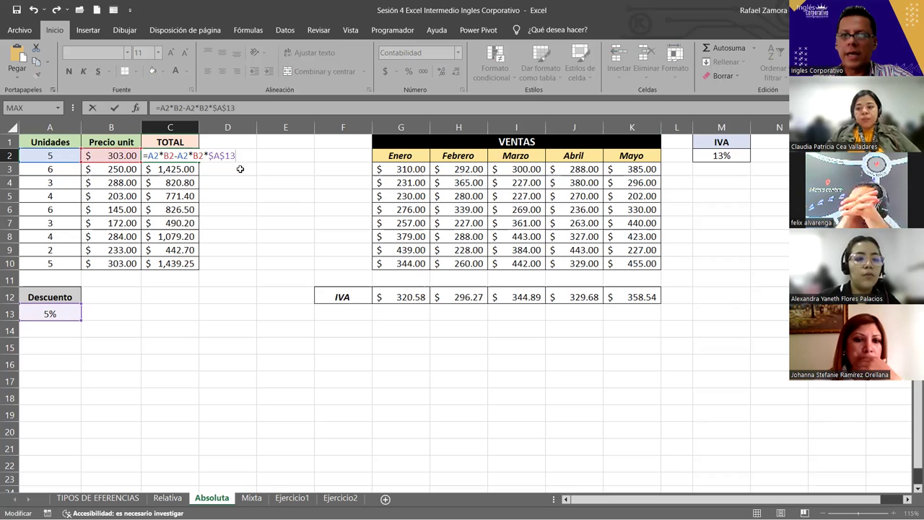
{"action": "key", "text": "F4"}
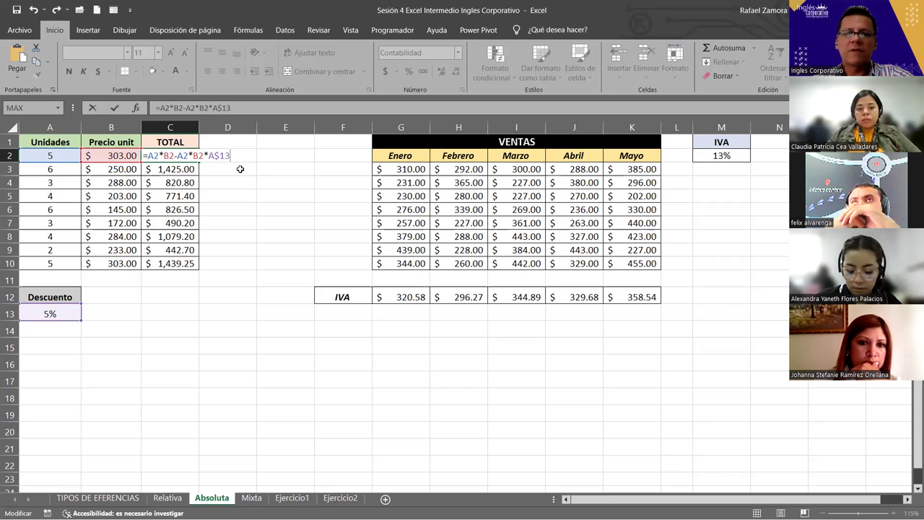
{"action": "key", "text": "F4"}
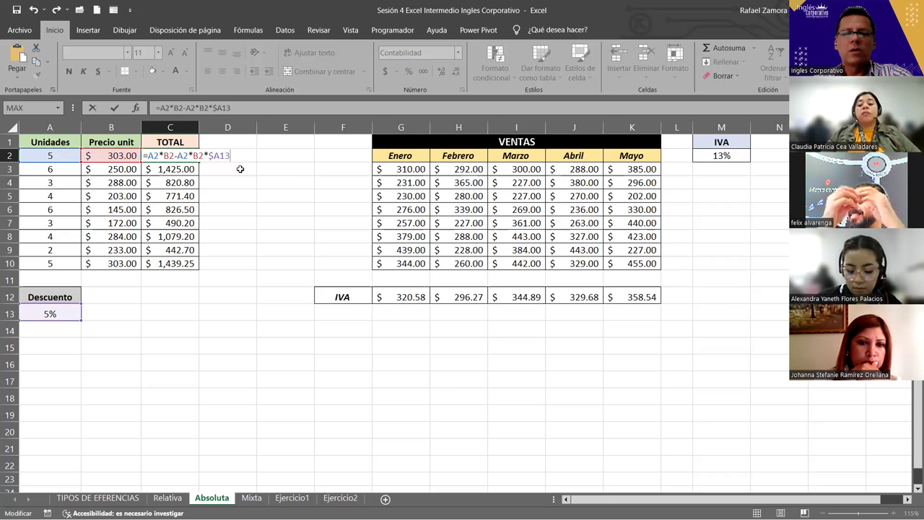
{"action": "key", "text": "F4"}
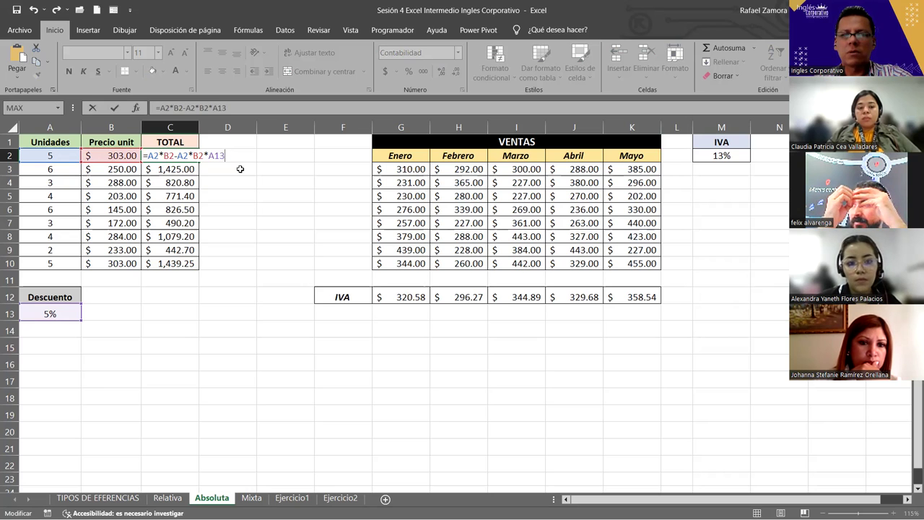
{"action": "key", "text": "F4"}
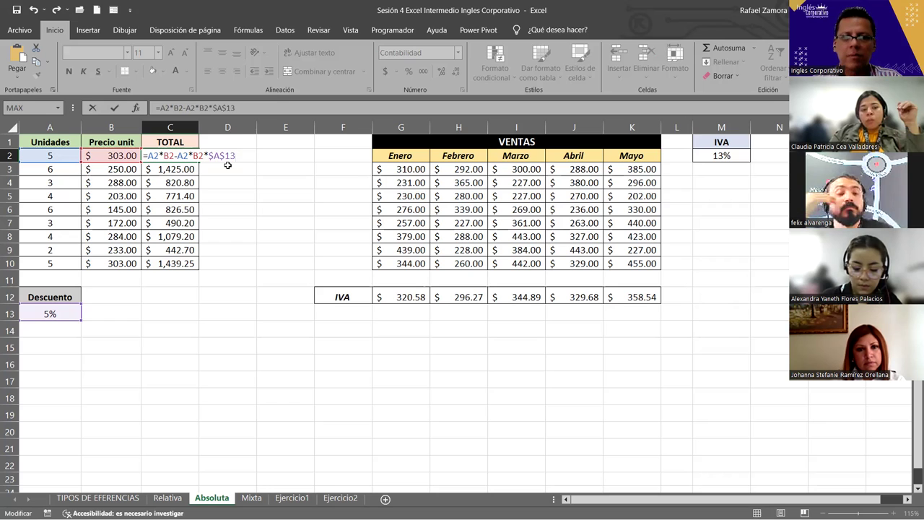
{"action": "key", "text": "Return"}
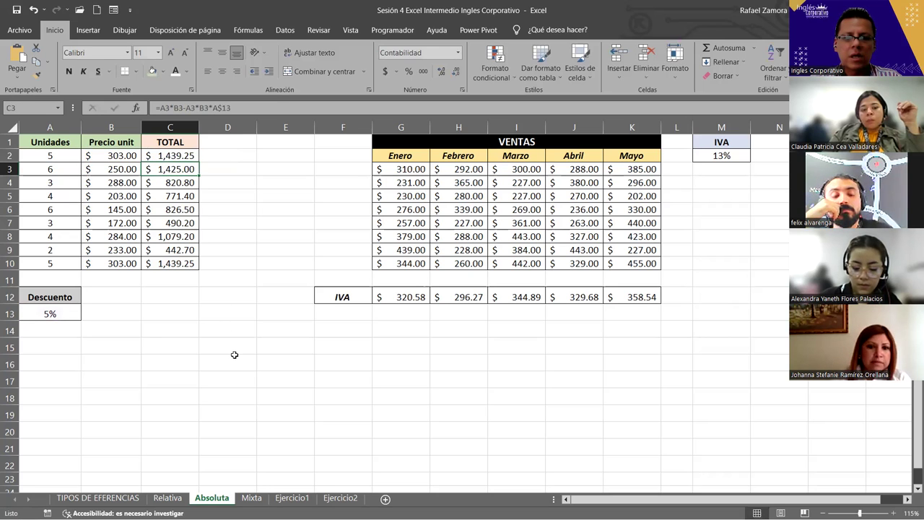
{"action": "left_click", "coordinate": [252, 498]}
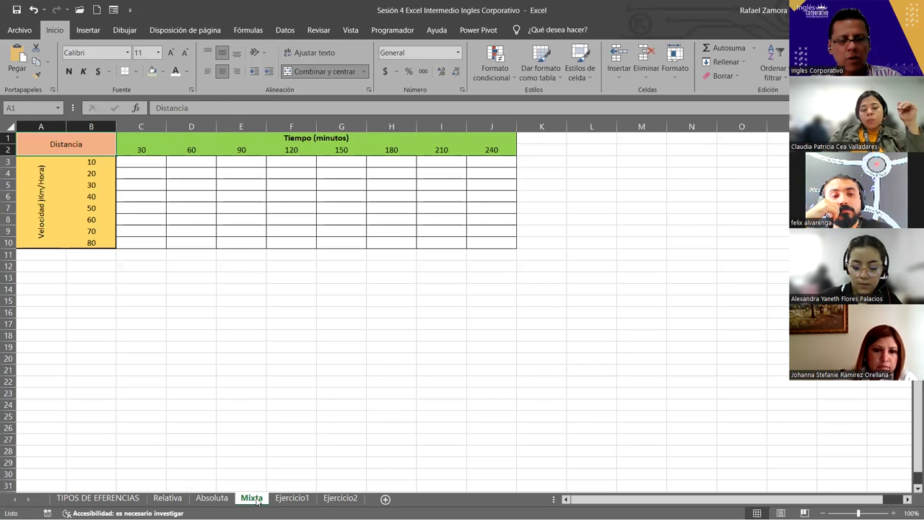
- Zoom into the empty Distancia grid and select cell C3
{"action": "scroll", "coordinate": [366, 356], "scroll_direction": "up", "scroll_amount": 2, "text": "ctrl"}
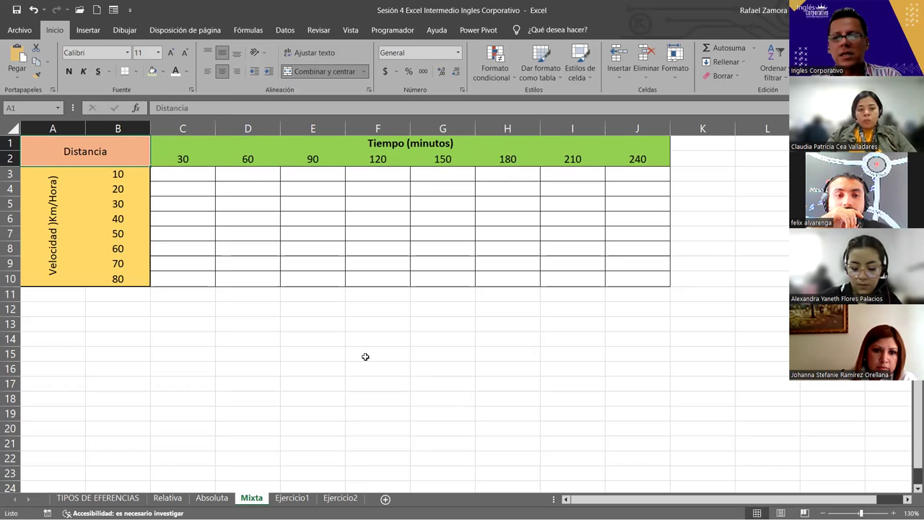
{"action": "left_click", "coordinate": [211, 172]}
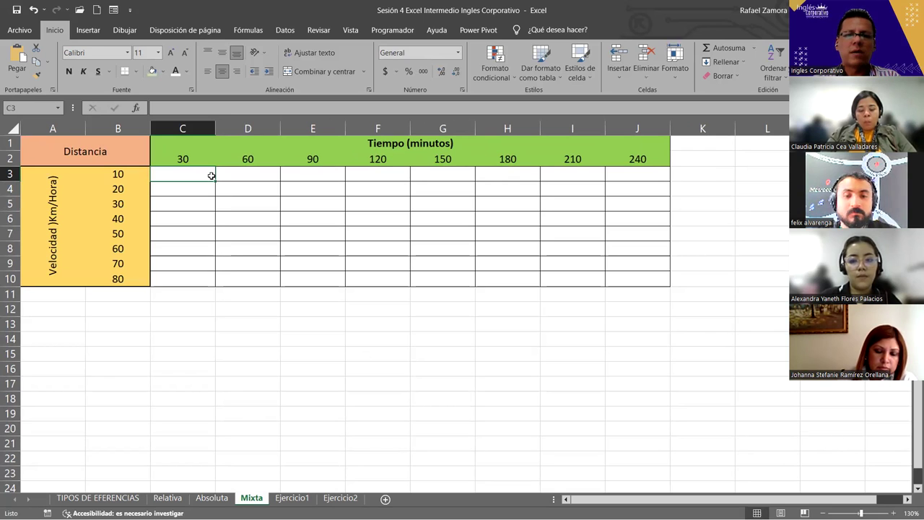
- Enter =B3*C2 in C3 for the first distance, 300
{"action": "type", "text": "="}
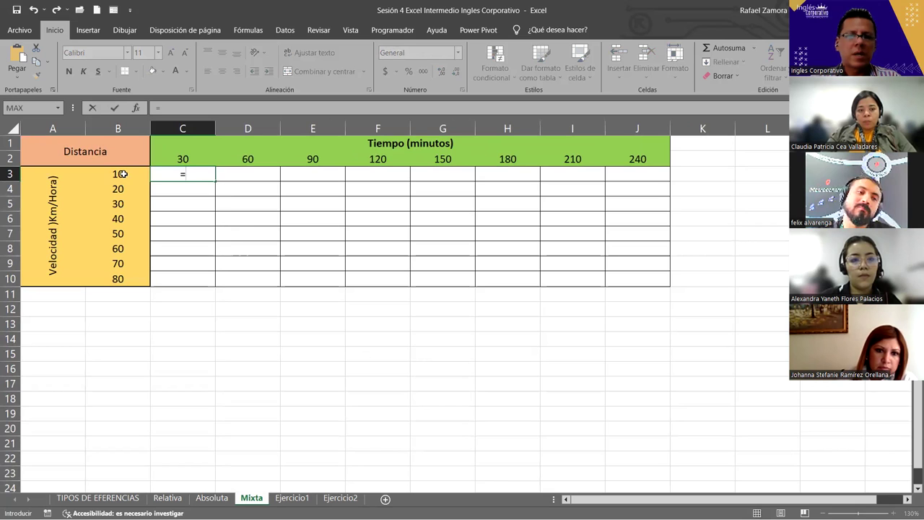
{"action": "left_click", "coordinate": [140, 175]}
{"action": "type", "text": "*"}
{"action": "left_click", "coordinate": [190, 144]}
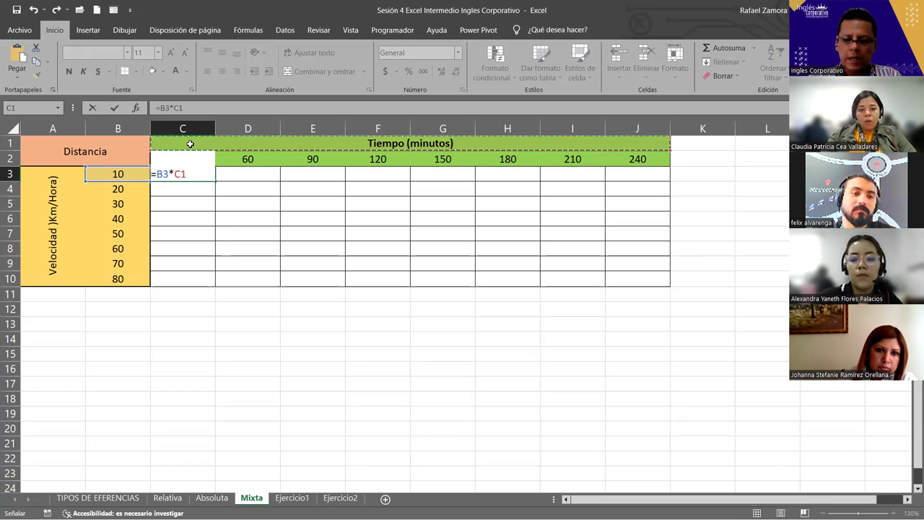
{"action": "key", "text": "Down"}
{"action": "key", "text": "Return"}
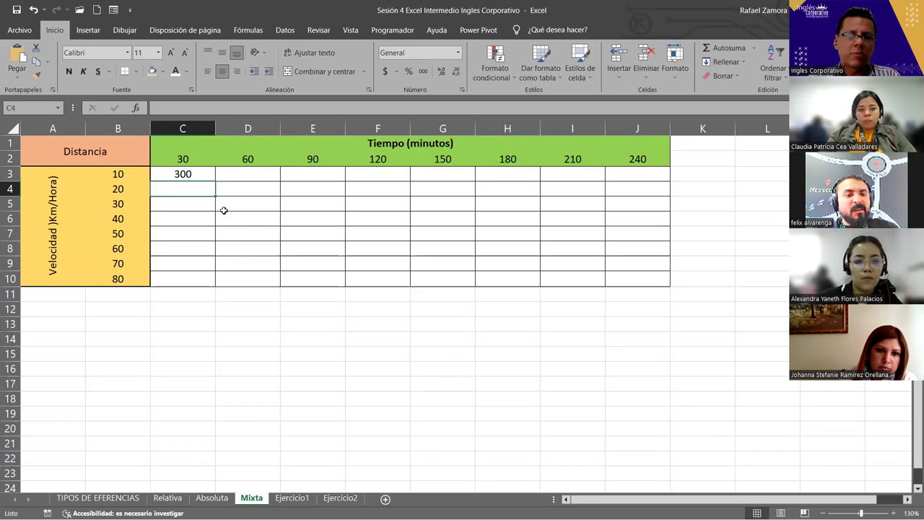
{"action": "left_click", "coordinate": [187, 174]}
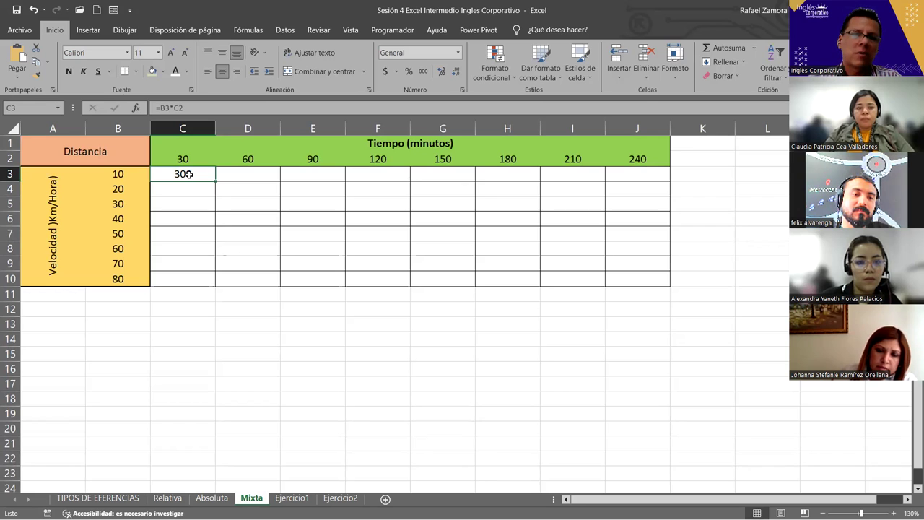
- Change C3 to =B3*$C2, fill it down to C10, and undo the wrong results
{"action": "left_click_drag", "start_coordinate": [215, 182], "coordinate": [213, 288]}
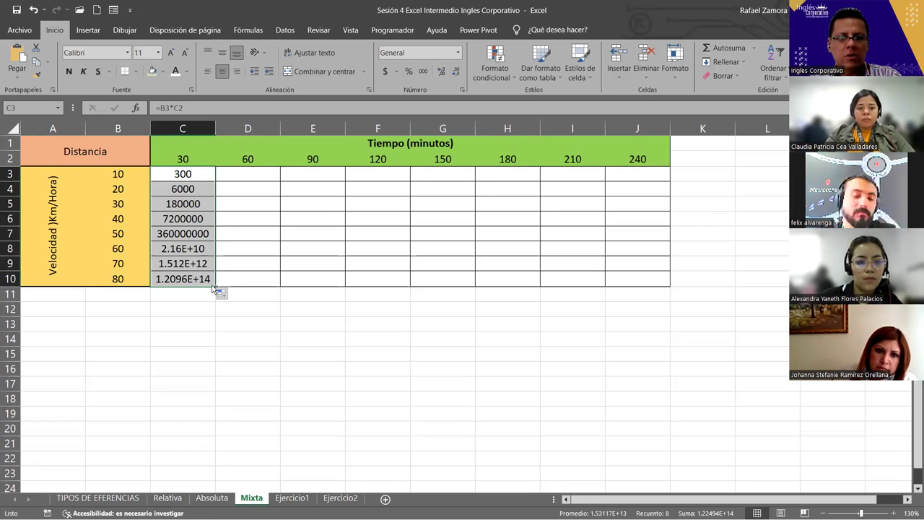
{"action": "key", "text": "ctrl+z"}
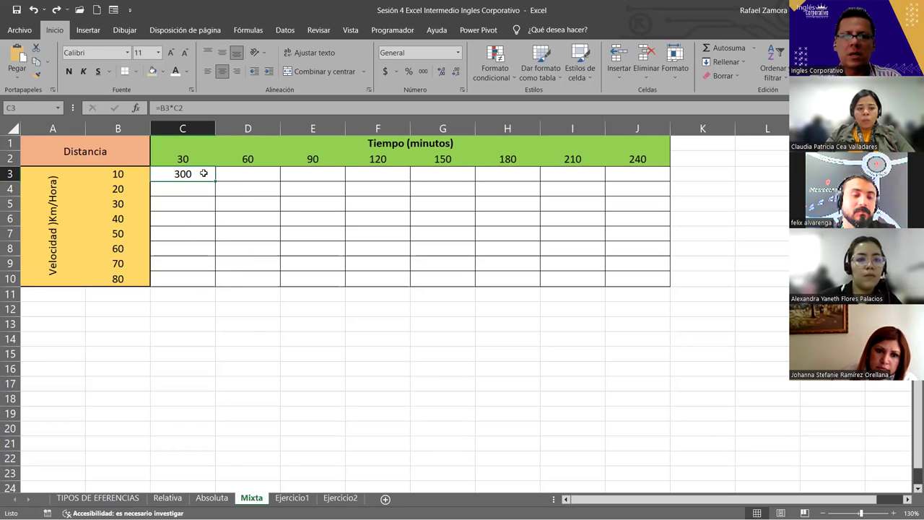
{"action": "double_click", "coordinate": [203, 173]}
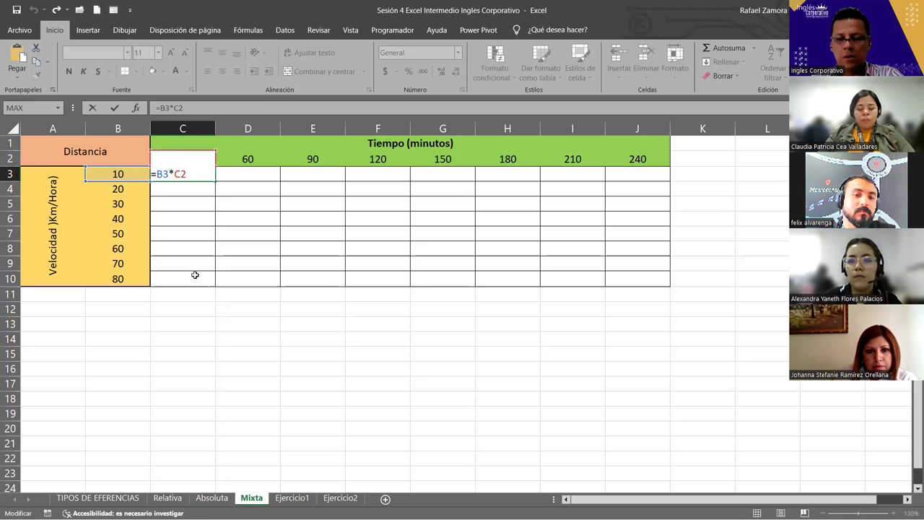
{"action": "type", "text": "$"}
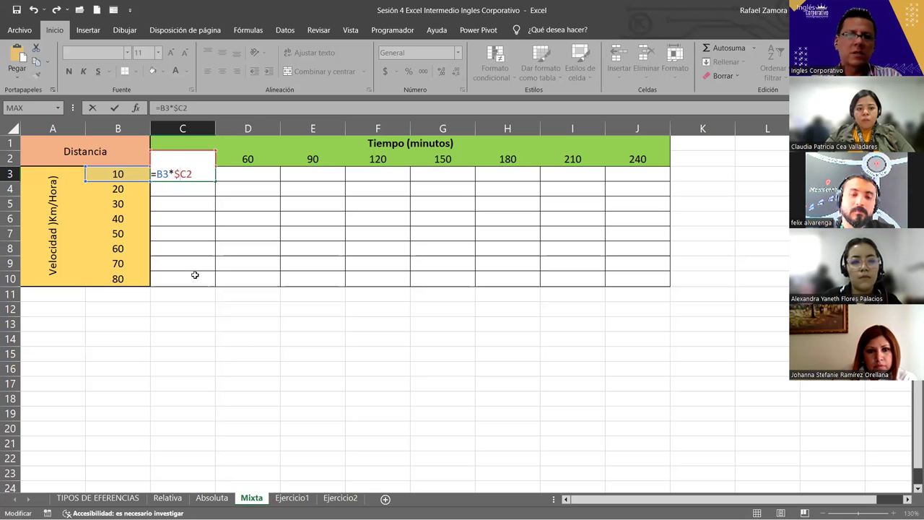
{"action": "key", "text": "Return"}
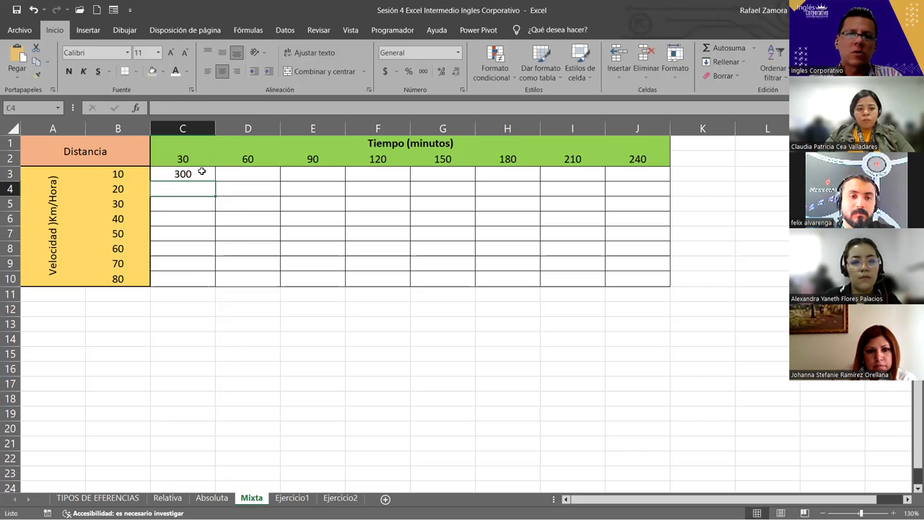
{"action": "left_click", "coordinate": [204, 175]}
{"action": "left_click_drag", "start_coordinate": [211, 218], "coordinate": [208, 281]}
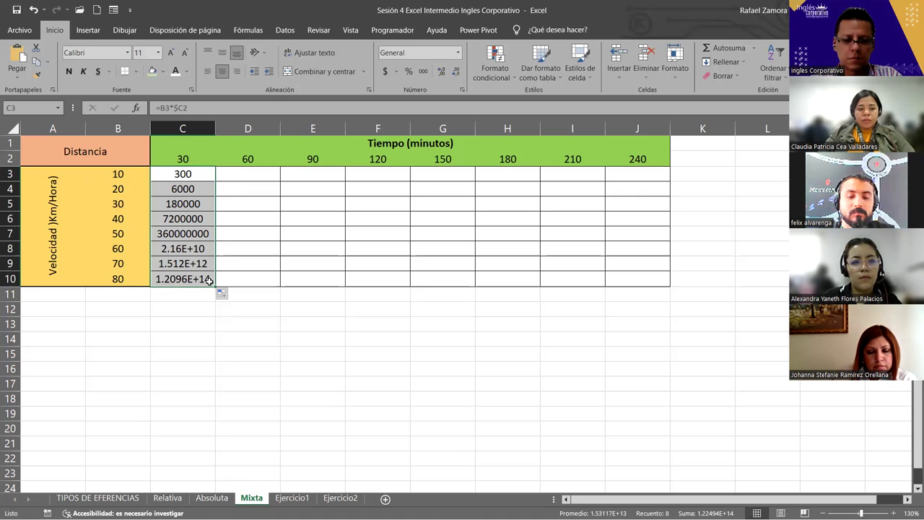
{"action": "key", "text": "ctrl+z"}
- Make C3 =B3*C$2 and fill it down C3:C10, giving distances 300 to 2400
{"action": "double_click", "coordinate": [185, 174]}
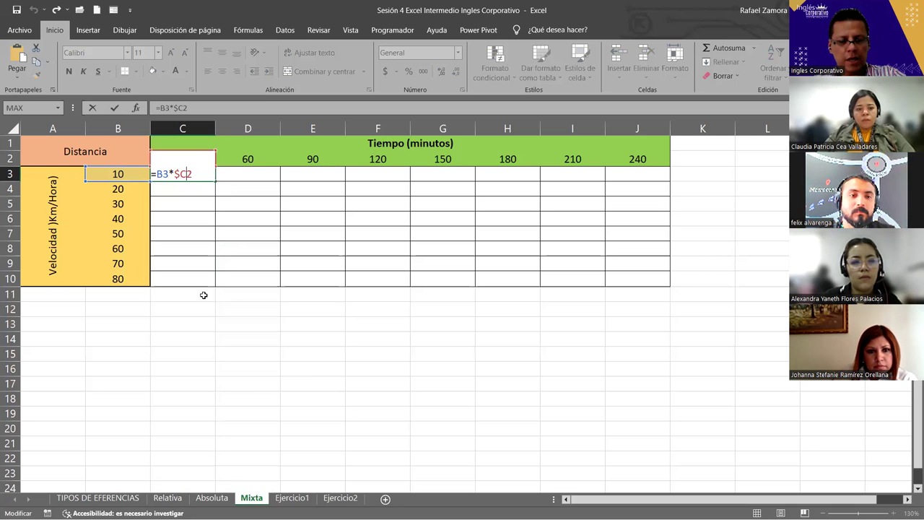
{"action": "key", "text": "F4"}
{"action": "key", "text": "F4"}
{"action": "key", "text": "F4"}
{"action": "key", "text": "F4"}
{"action": "key", "text": "F4"}
{"action": "left_click", "coordinate": [203, 175]}
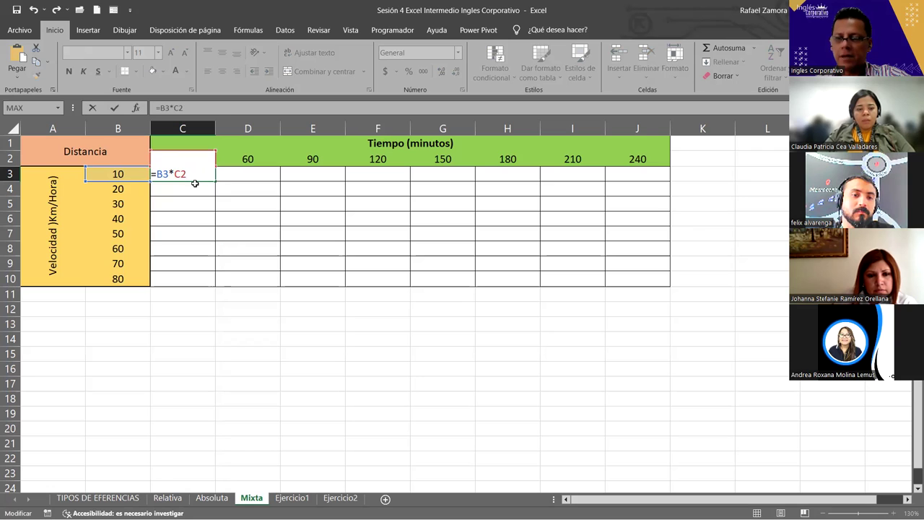
{"action": "key", "text": "F4"}
{"action": "key", "text": "F4"}
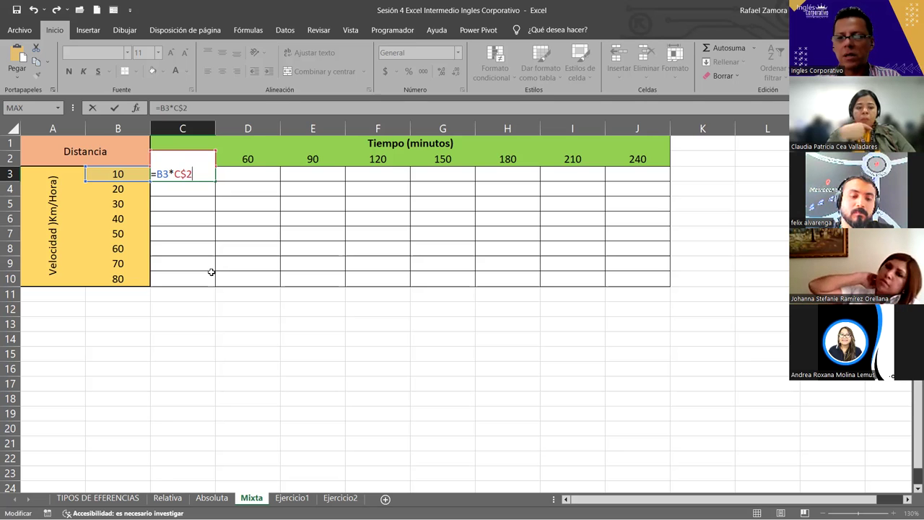
{"action": "key", "text": "Return"}
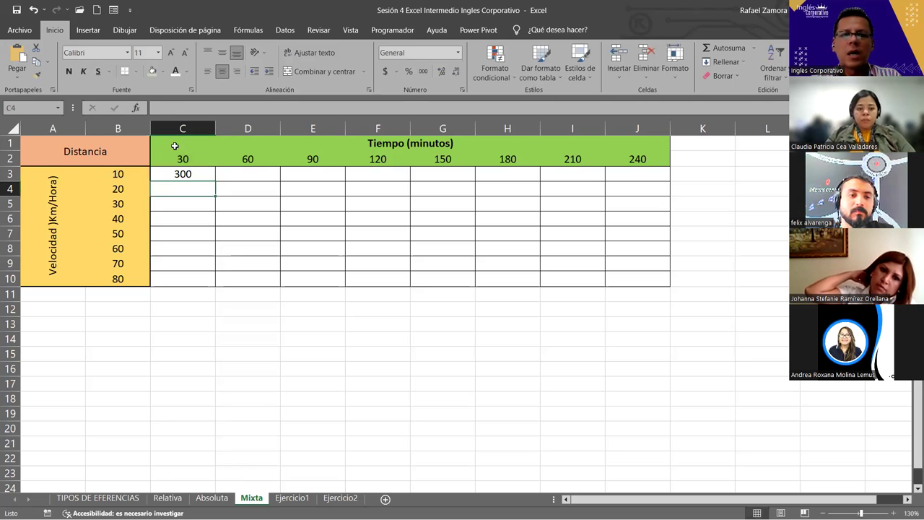
{"action": "left_click", "coordinate": [181, 173]}
{"action": "left_click_drag", "start_coordinate": [215, 181], "coordinate": [218, 288]}
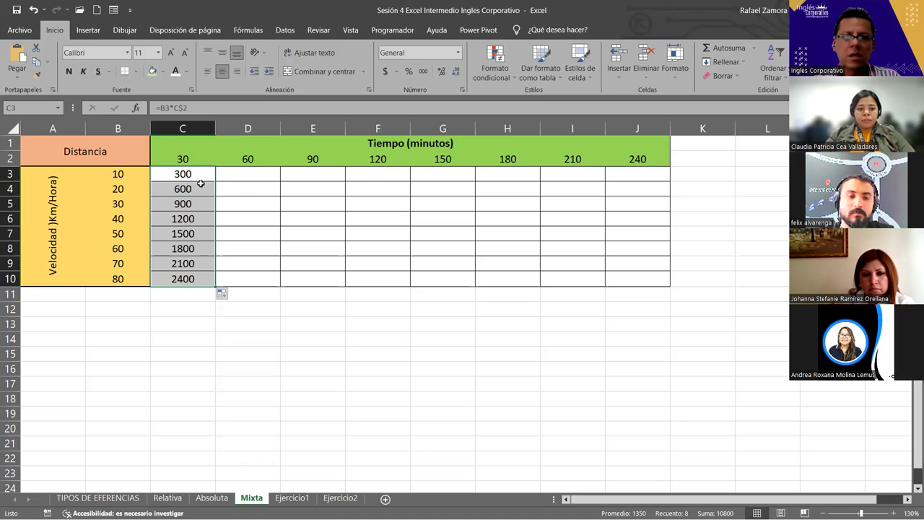
{"action": "left_click", "coordinate": [248, 170]}
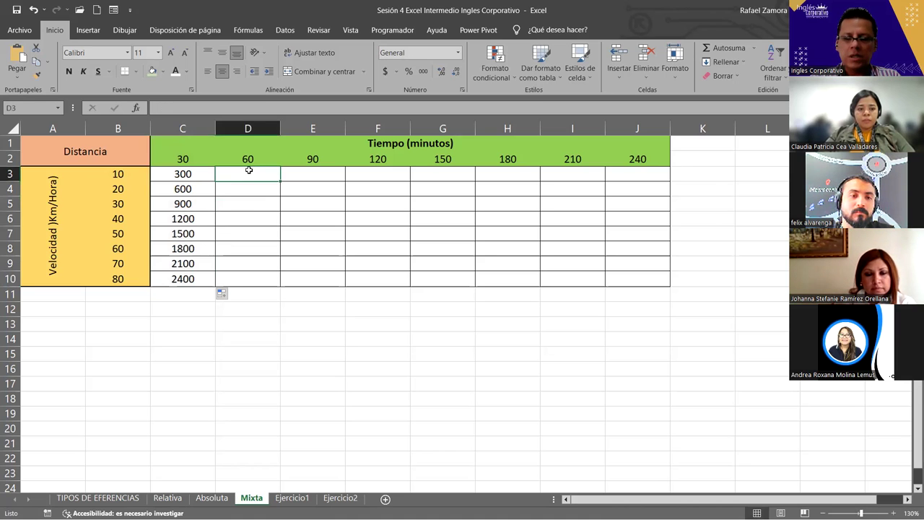
- Enter =B3*D$2 in D3 and fill it down to D10, giving 600 through 4800
{"action": "type", "text": "="}
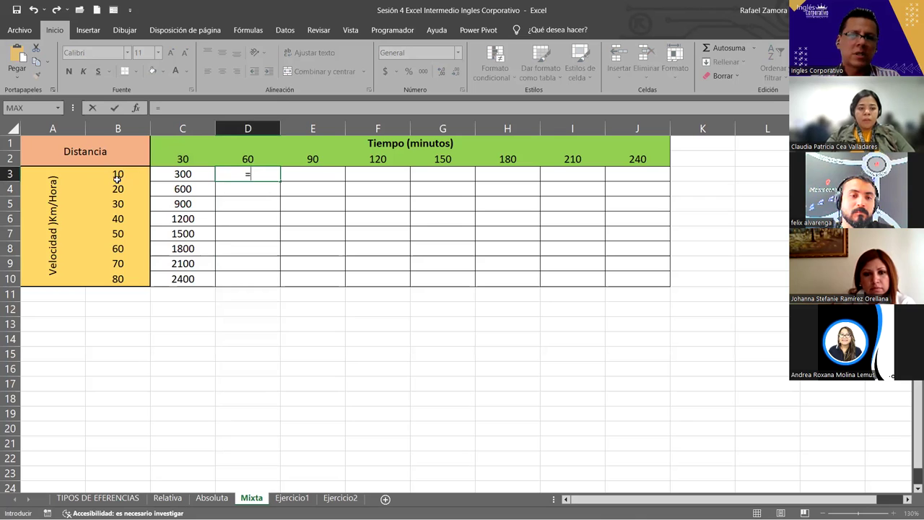
{"action": "left_click", "coordinate": [117, 175]}
{"action": "type", "text": "*"}
{"action": "left_click", "coordinate": [315, 158]}
{"action": "key", "text": "Left"}
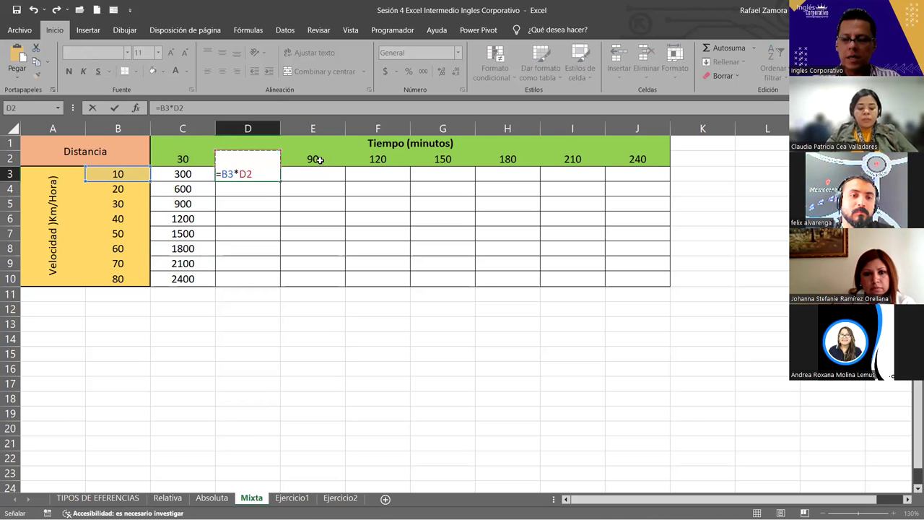
{"action": "key", "text": "Return"}
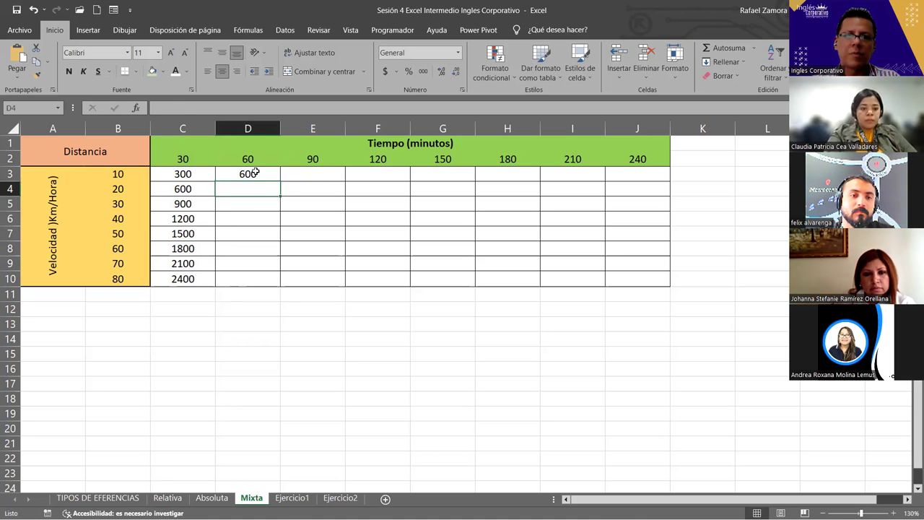
{"action": "double_click", "coordinate": [255, 173]}
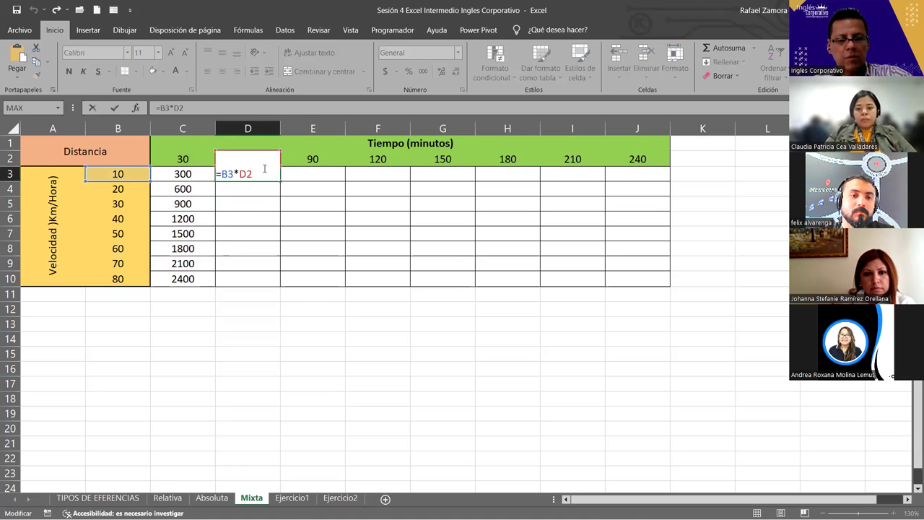
{"action": "key", "text": "F4"}
{"action": "key", "text": "F4"}
{"action": "key", "text": "Return"}
{"action": "left_click", "coordinate": [265, 169]}
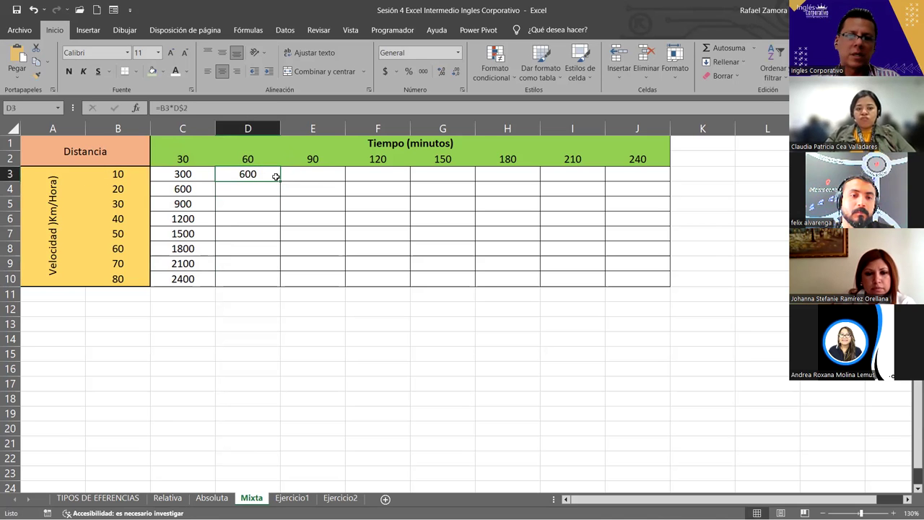
{"action": "left_click_drag", "start_coordinate": [284, 179], "coordinate": [282, 287]}
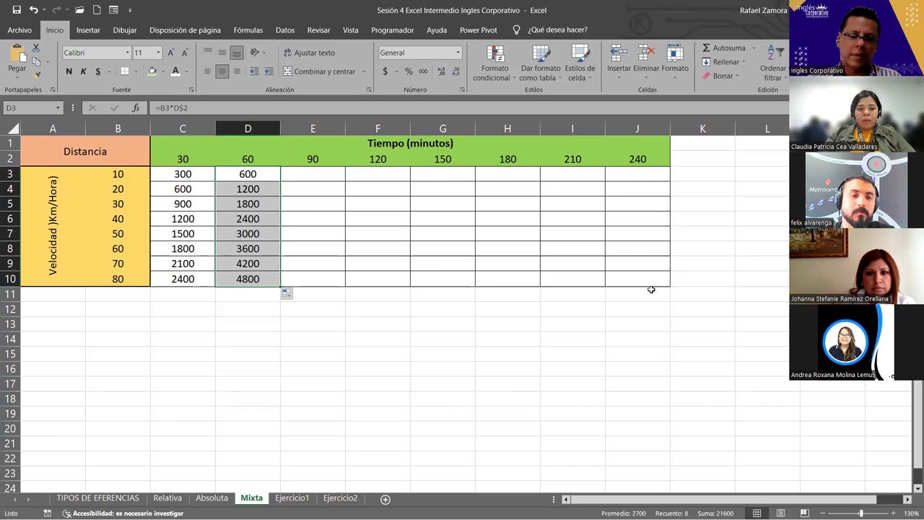
{"action": "mouse_move", "coordinate": [195, 174]}
{"action": "left_mouse_down"}
{"action": "mouse_move", "coordinate": [229, 163]}
{"action": "mouse_move", "coordinate": [614, 159]}
{"action": "left_mouse_up"}
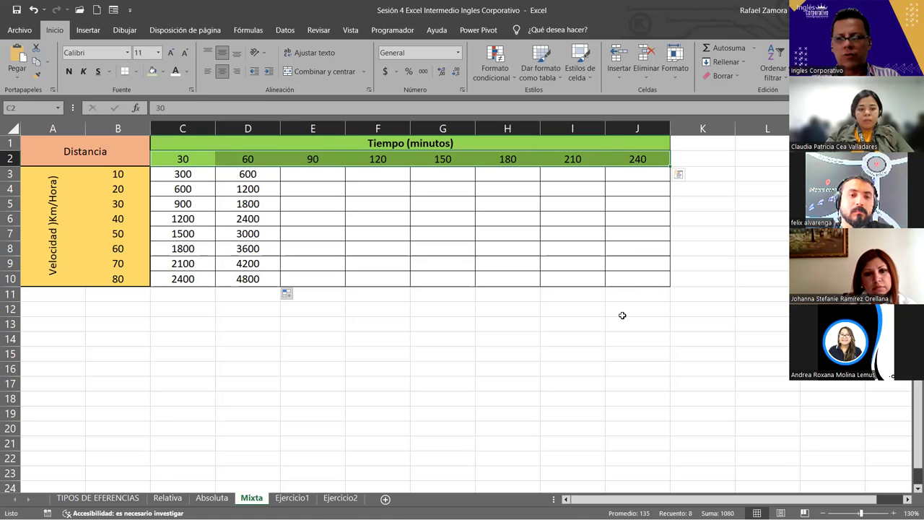
- Undo the column fills and change C3 to =$B3*C$2
{"action": "left_click", "coordinate": [548, 364]}
{"action": "key", "text": "ctrl+z"}
{"action": "key", "text": "ctrl+z"}
{"action": "key", "text": "ctrl+z"}
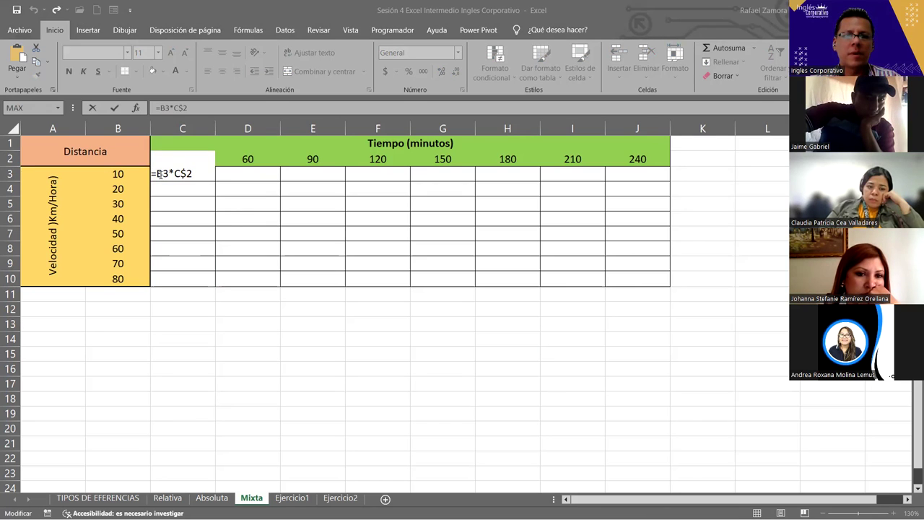
{"action": "left_click", "coordinate": [178, 4]}
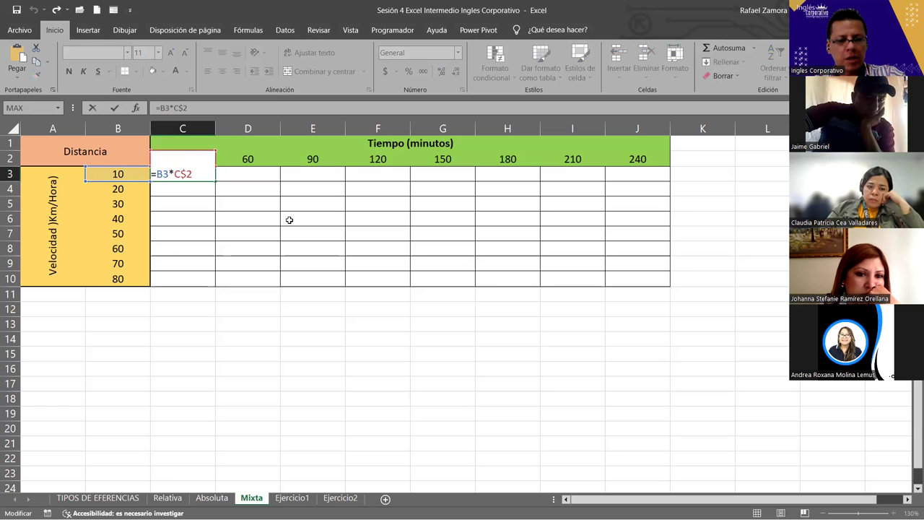
{"action": "key", "text": "F4"}
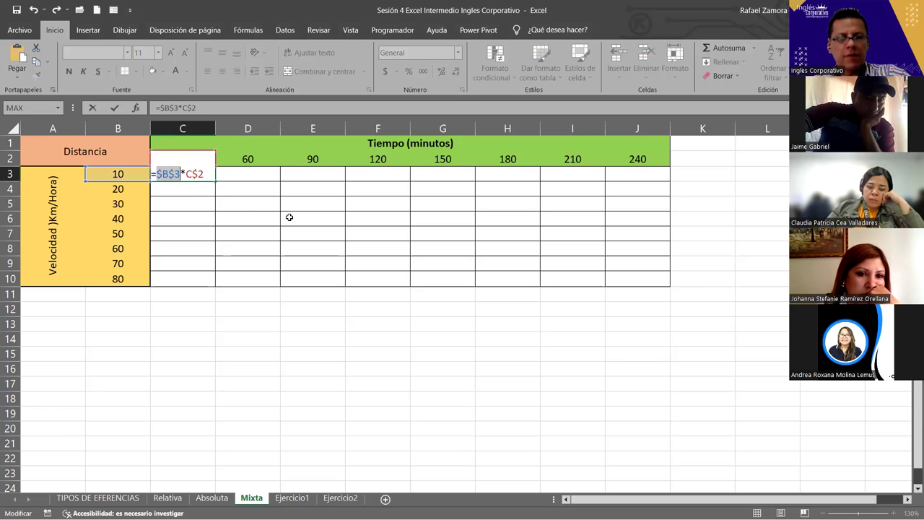
{"action": "key", "text": "F4"}
{"action": "key", "text": "F4"}
{"action": "key", "text": "Return"}
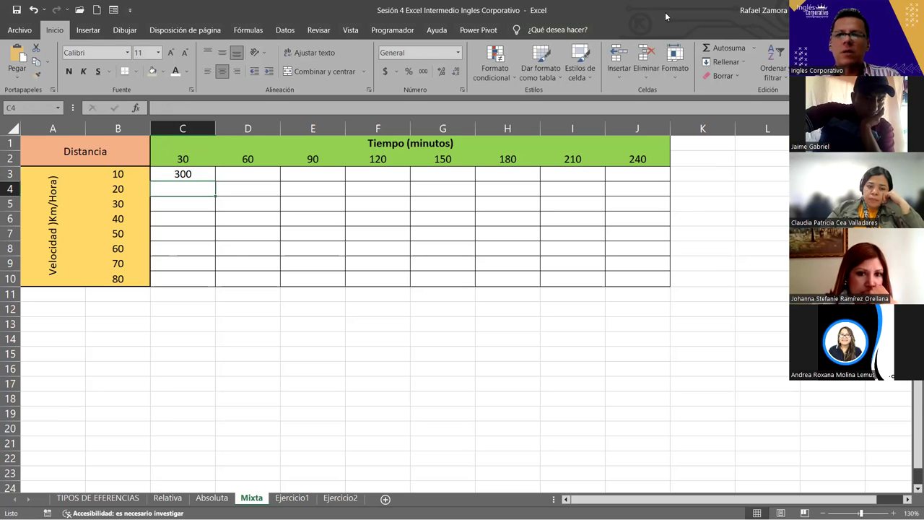
- Fill C3's formula across the whole C3:J10 table, reaching 19200
{"action": "left_click", "coordinate": [187, 175]}
{"action": "mouse_move", "coordinate": [214, 181]}
{"action": "left_mouse_down"}
{"action": "mouse_move", "coordinate": [213, 286]}
{"action": "mouse_move", "coordinate": [647, 278]}
{"action": "left_mouse_up"}
{"action": "key", "text": "ctrl+z"}
{"action": "key", "text": "ctrl+z"}
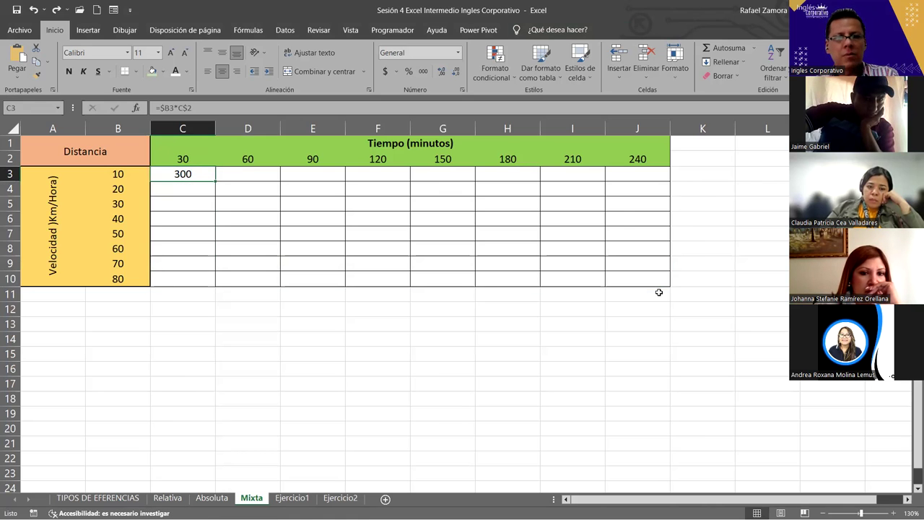
{"action": "mouse_move", "coordinate": [217, 185]}
{"action": "left_mouse_down"}
{"action": "mouse_move", "coordinate": [648, 196]}
{"action": "mouse_move", "coordinate": [671, 183]}
{"action": "mouse_move", "coordinate": [671, 287]}
{"action": "left_mouse_up"}
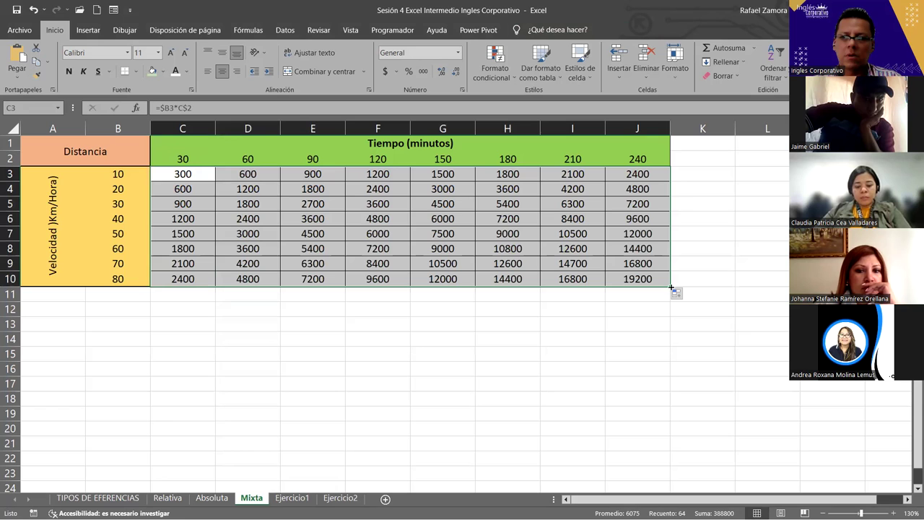
{"action": "double_click", "coordinate": [180, 176]}
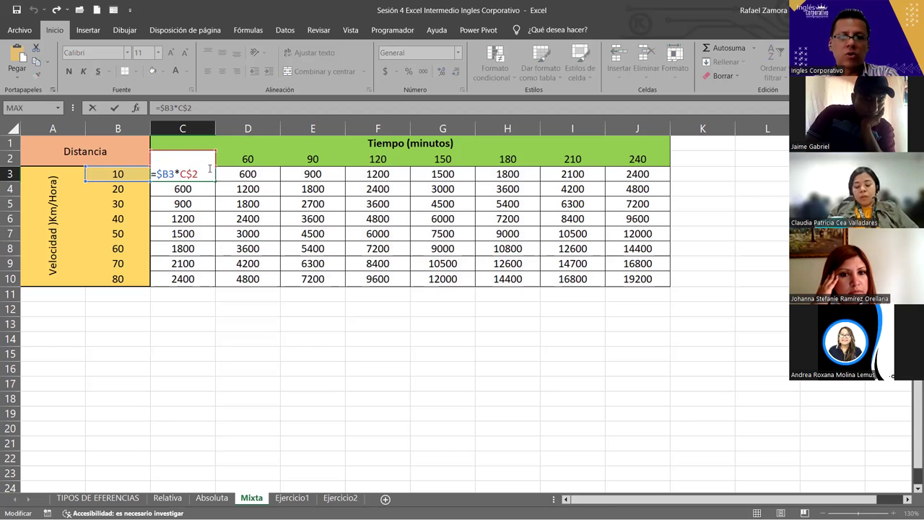
- Inspect the mixed-reference formulas in C3:J10, including D3, E3 and F3, and move to Ejercicio1
{"action": "key", "text": "ctrl+Return"}
{"action": "left_click_drag", "start_coordinate": [201, 176], "coordinate": [613, 280]}
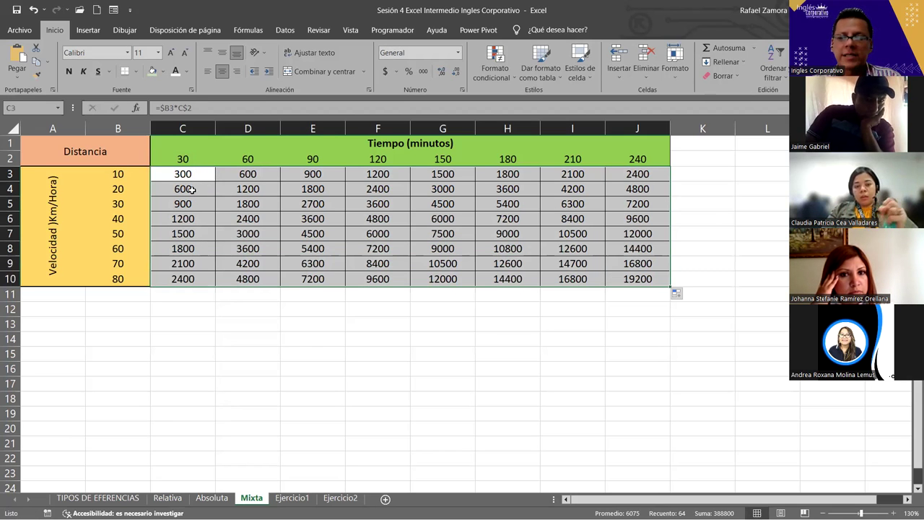
{"action": "key", "text": "Down"}
{"action": "key", "text": "Down"}
{"action": "key", "text": "Down"}
{"action": "key", "text": "Down"}
{"action": "key", "text": "Down"}
{"action": "key", "text": "Down"}
{"action": "key", "text": "Down"}
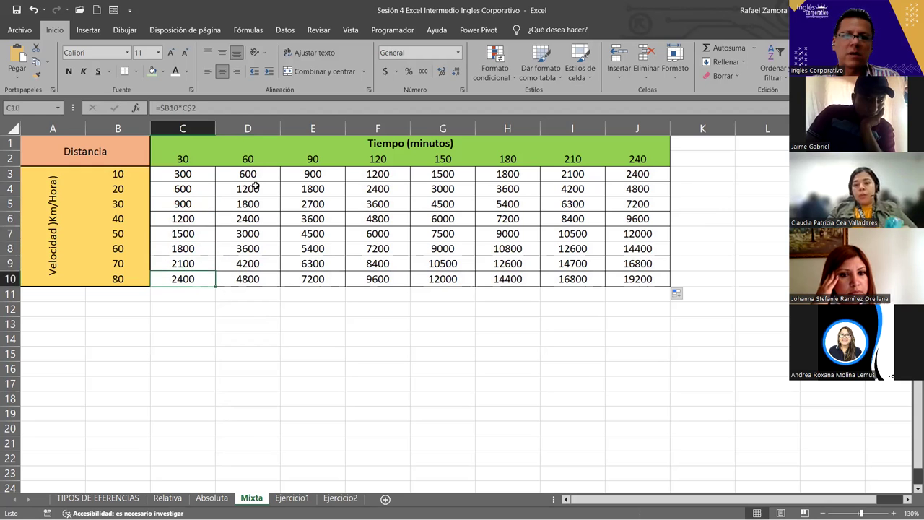
{"action": "left_click", "coordinate": [268, 176]}
{"action": "left_click", "coordinate": [318, 176]}
{"action": "left_click", "coordinate": [366, 178]}
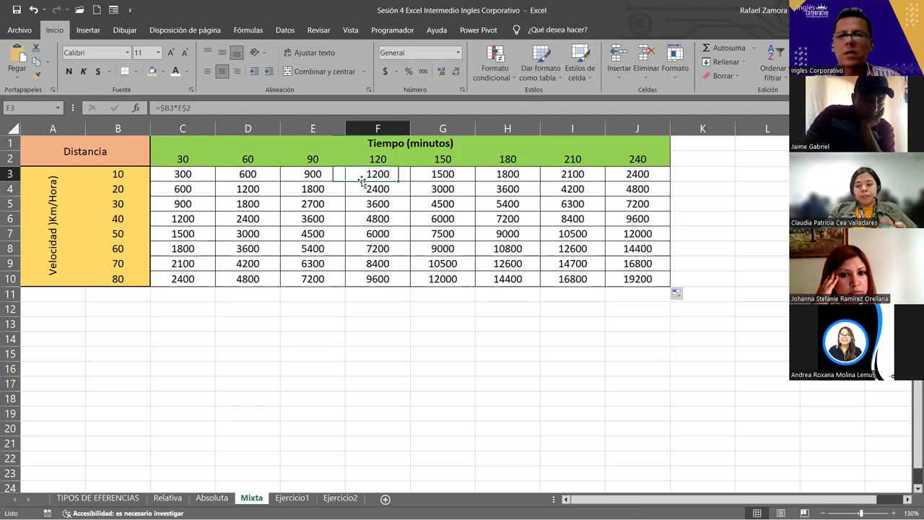
{"action": "left_click", "coordinate": [235, 175]}
{"action": "left_click", "coordinate": [180, 175]}
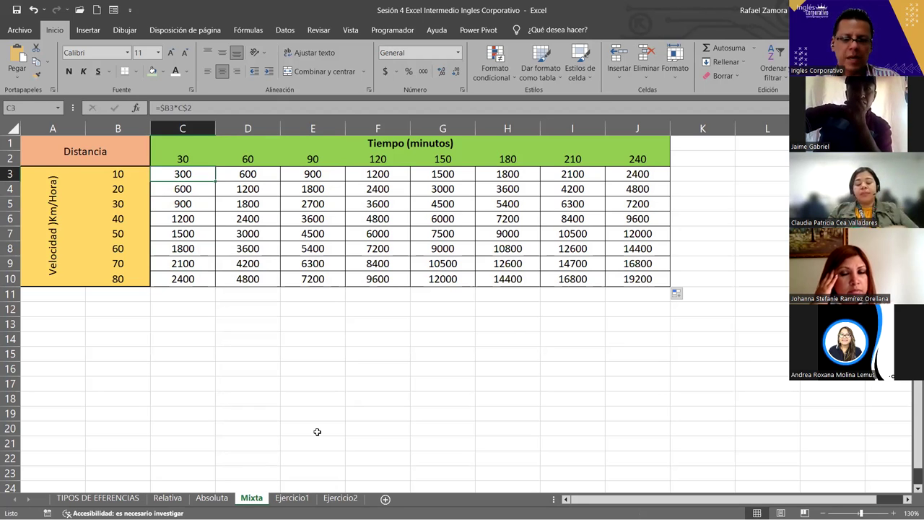
{"action": "left_click", "coordinate": [292, 498]}
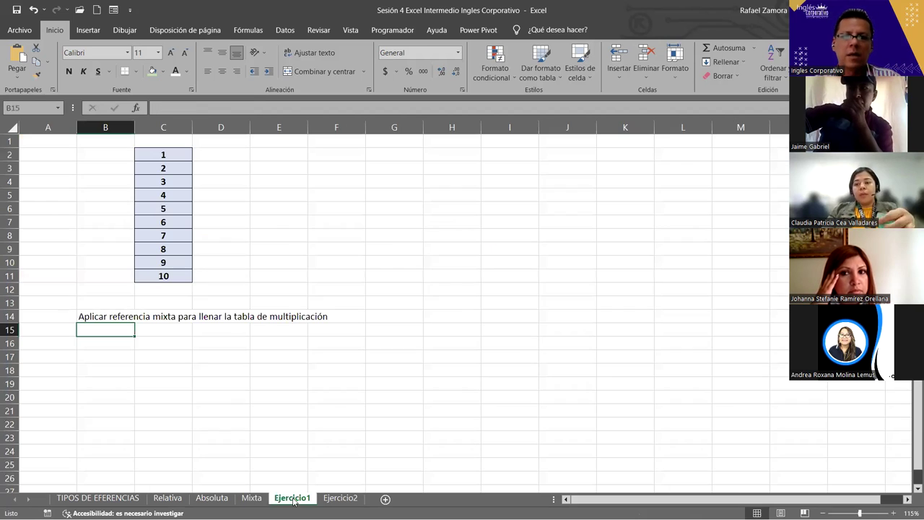
- Click within the Ejercicio1 sheet beside the multiplication-table data
{"action": "left_click", "coordinate": [440, 366]}
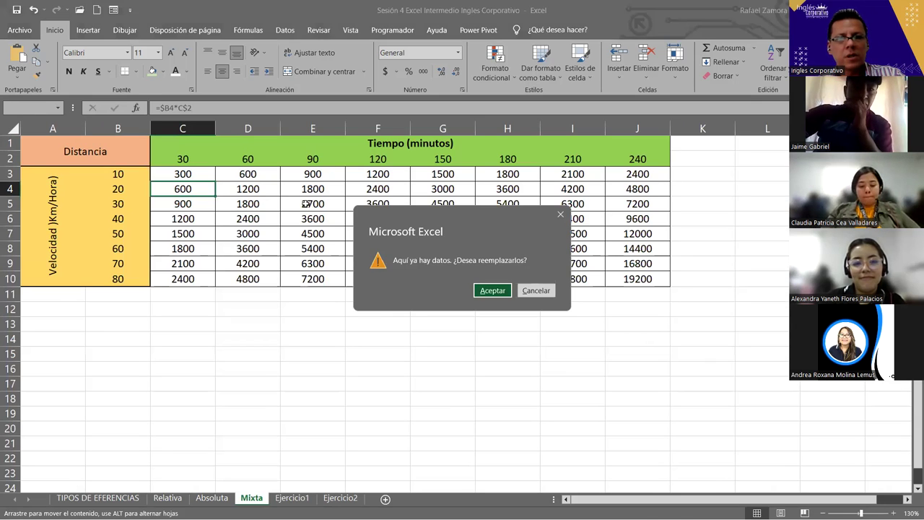
- Clear the table, enter =B3*C2 in C3 and copy it across row 3 to J3
{"action": "key", "text": "Return"}
{"action": "key", "text": "Delete"}
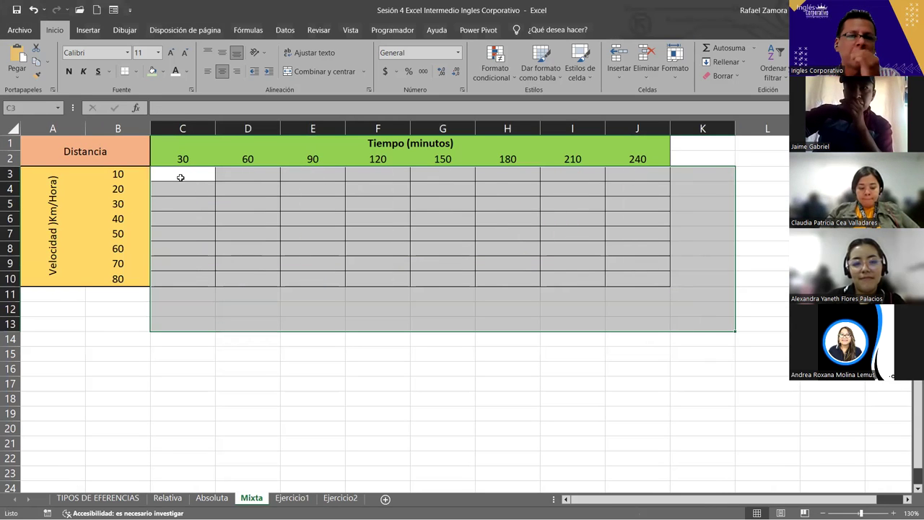
{"action": "left_click", "coordinate": [181, 178]}
{"action": "type", "text": "?"}
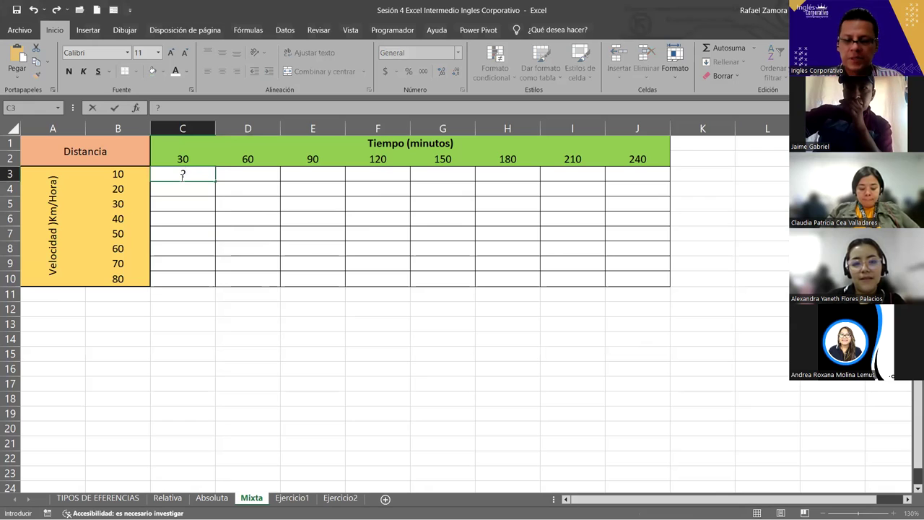
{"action": "type", "text": "="}
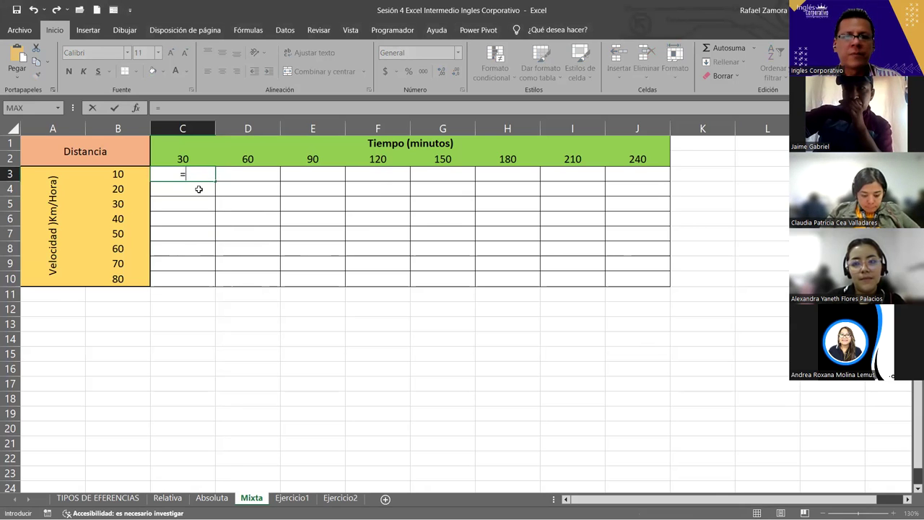
{"action": "left_click", "coordinate": [137, 174]}
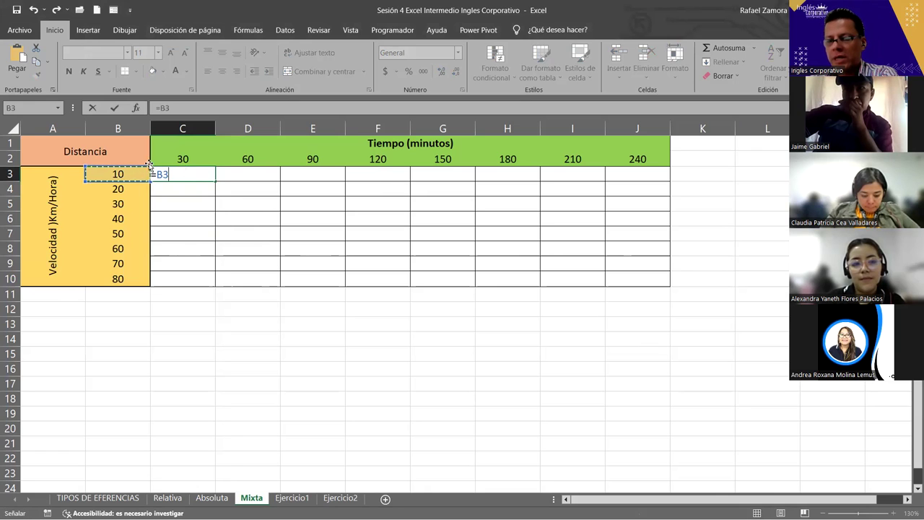
{"action": "type", "text": "*"}
{"action": "left_click", "coordinate": [251, 161]}
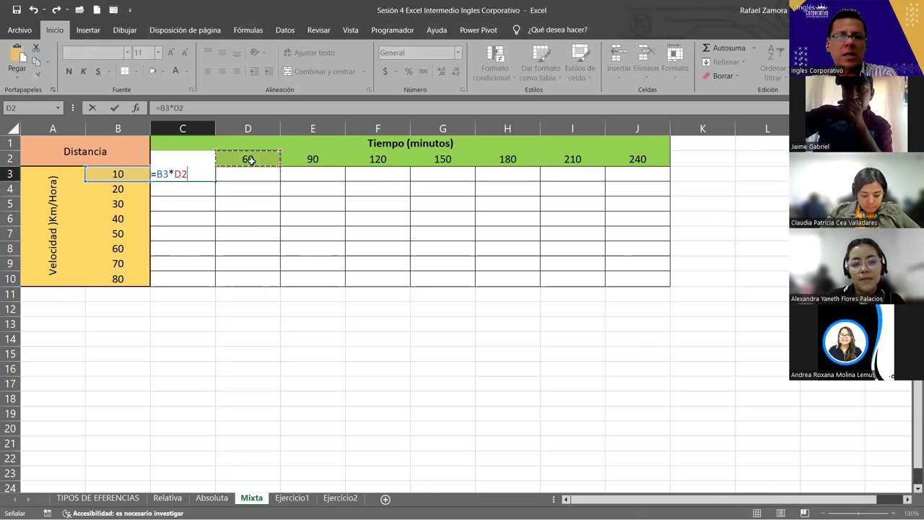
{"action": "key", "text": "Left"}
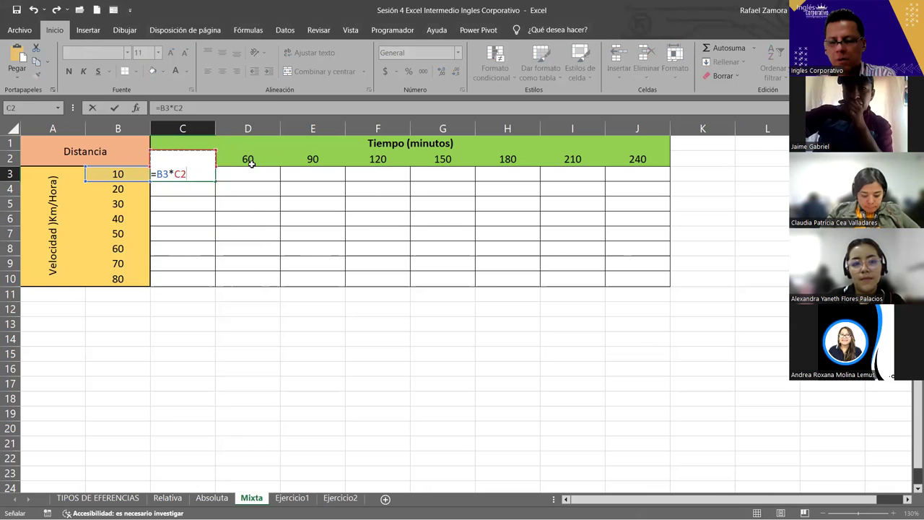
{"action": "key", "text": "Return"}
{"action": "left_click", "coordinate": [185, 174]}
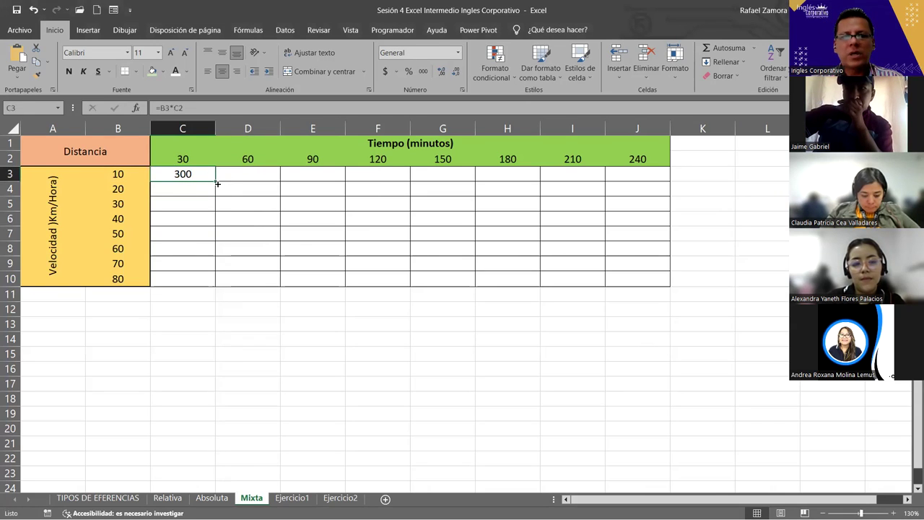
{"action": "left_click_drag", "start_coordinate": [214, 183], "coordinate": [664, 168]}
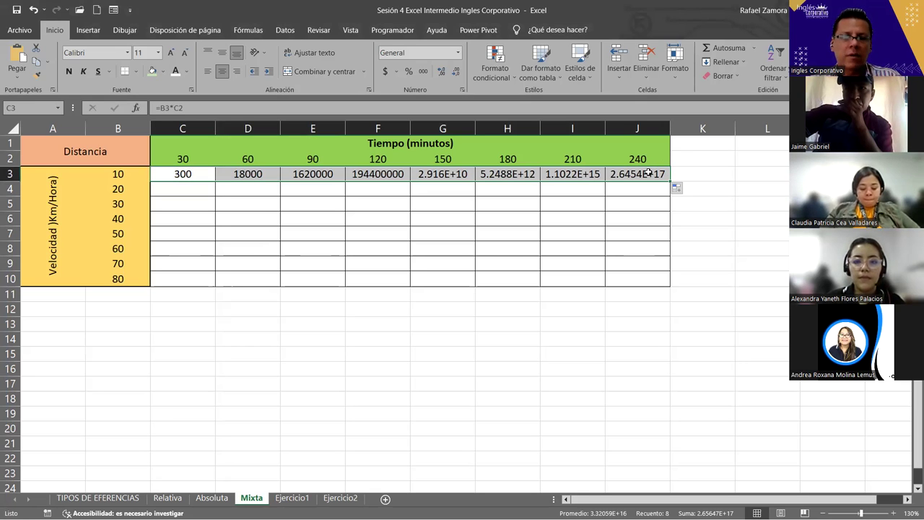
- Inspect the copied relative formulas in D3 through H3 and the runaway results in G3:J3
{"action": "left_click", "coordinate": [253, 175]}
{"action": "double_click", "coordinate": [253, 175]}
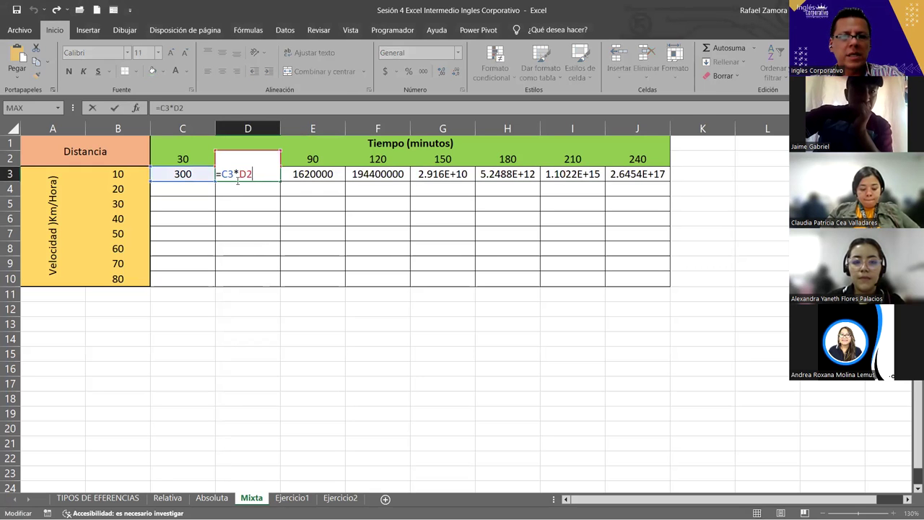
{"action": "key", "text": "Escape"}
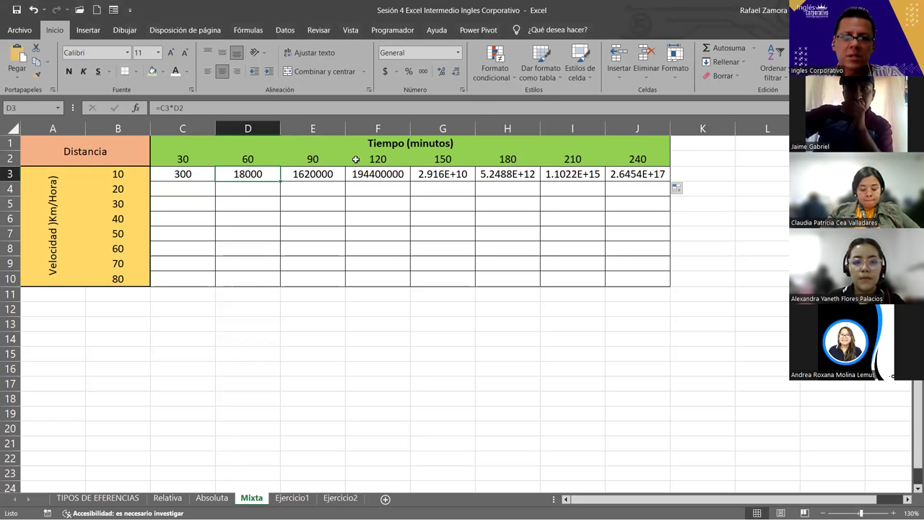
{"action": "double_click", "coordinate": [326, 178]}
{"action": "key", "text": "Escape"}
{"action": "double_click", "coordinate": [376, 174]}
{"action": "key", "text": "Escape"}
{"action": "double_click", "coordinate": [437, 171]}
{"action": "key", "text": "Escape"}
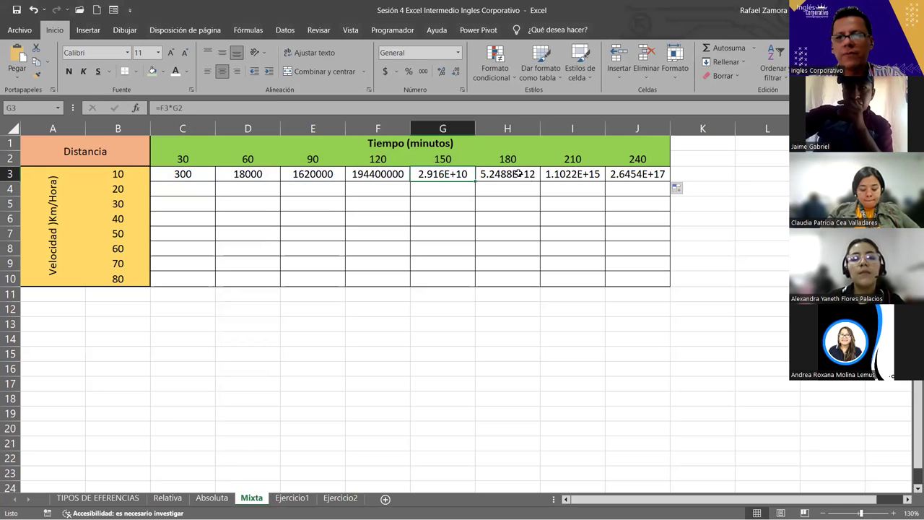
{"action": "double_click", "coordinate": [517, 175]}
{"action": "key", "text": "Escape"}
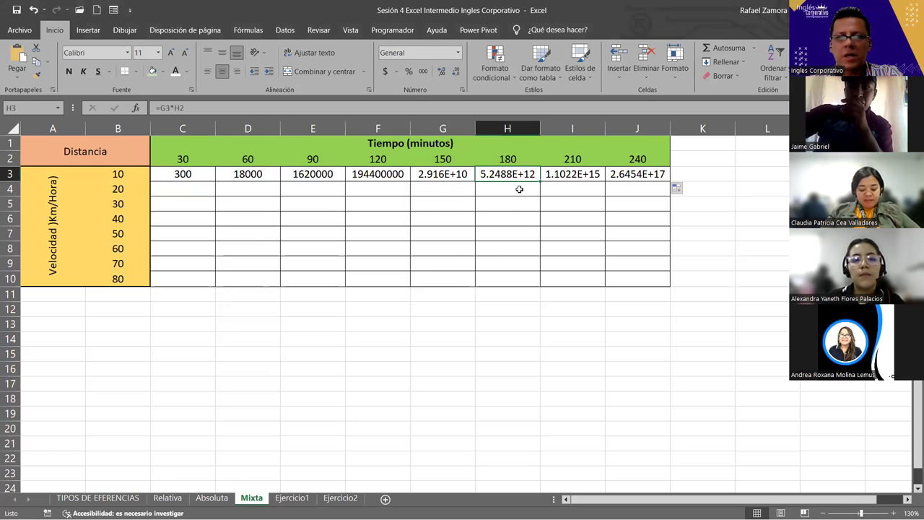
{"action": "left_click_drag", "start_coordinate": [434, 175], "coordinate": [623, 170]}
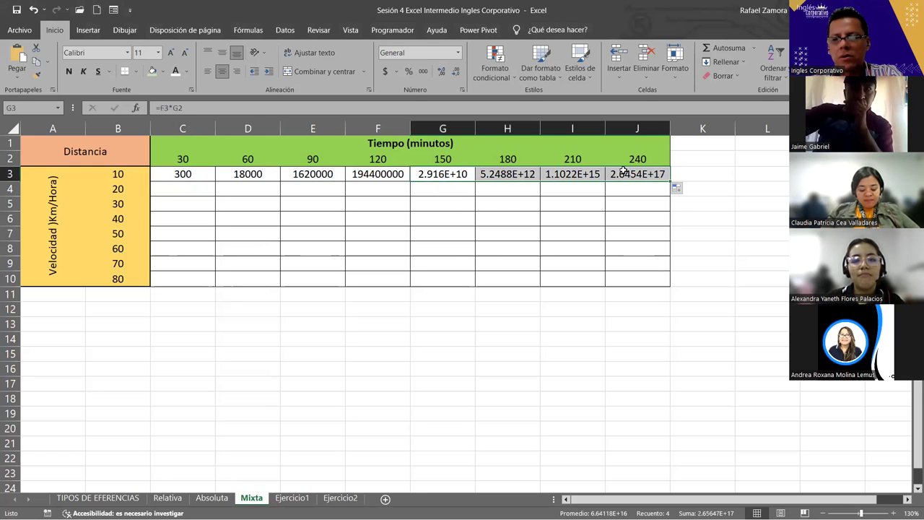
- Reopen C3's formula and compare its B3 and C2 references with speed 10 and time 30
{"action": "left_click", "coordinate": [182, 177]}
{"action": "double_click", "coordinate": [182, 178]}
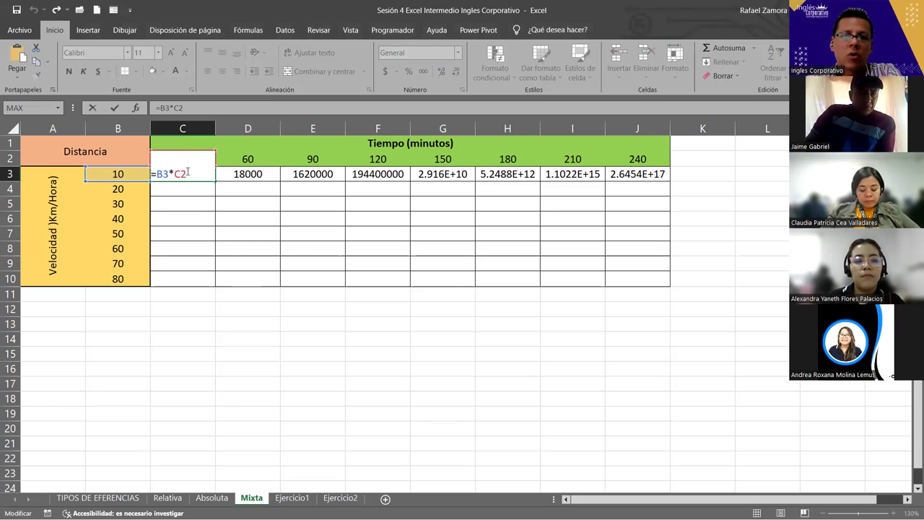
{"action": "left_click", "coordinate": [178, 168]}
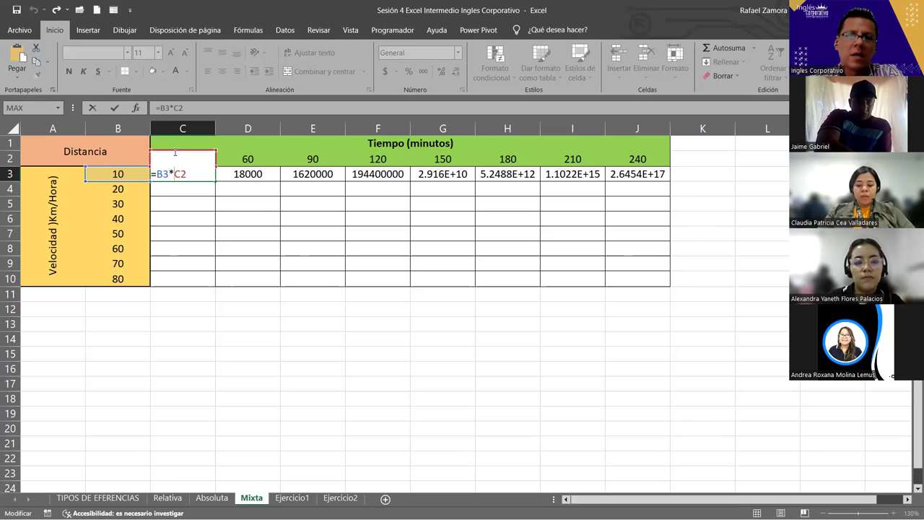
{"action": "left_click", "coordinate": [142, 175]}
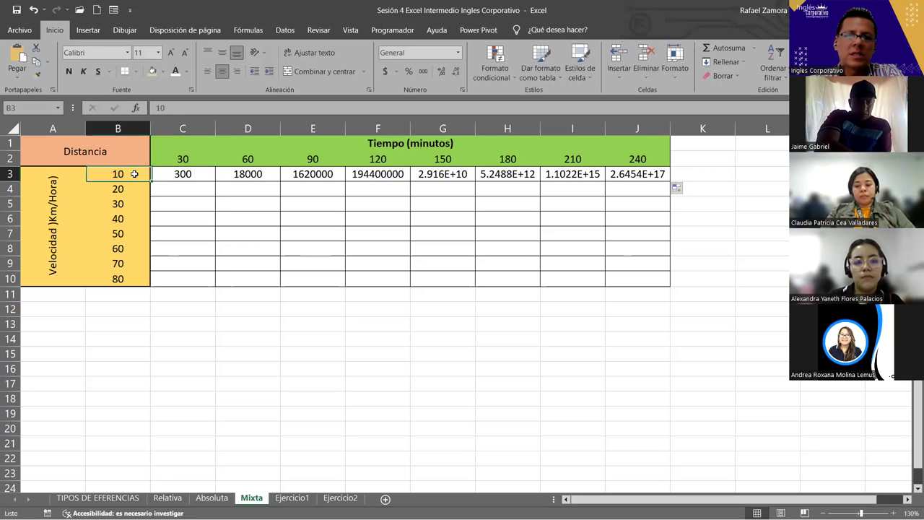
{"action": "left_click", "coordinate": [185, 156]}
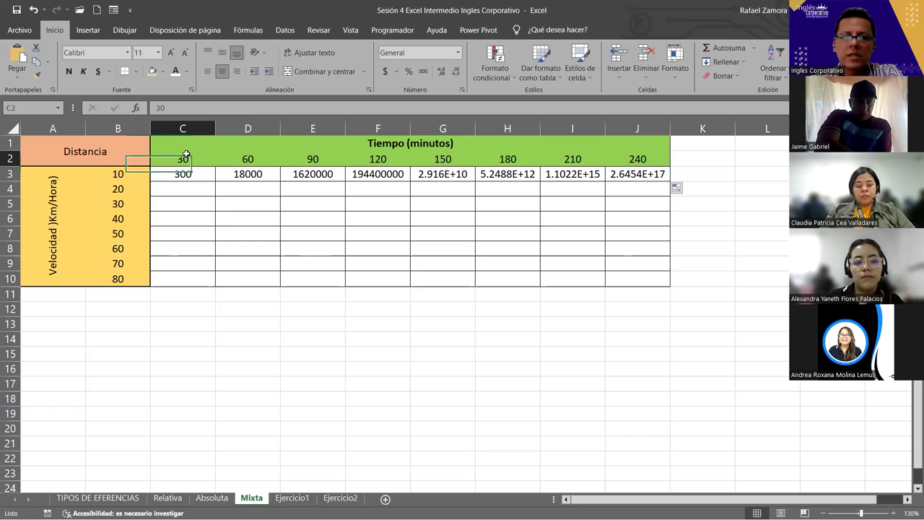
{"action": "left_click", "coordinate": [135, 177]}
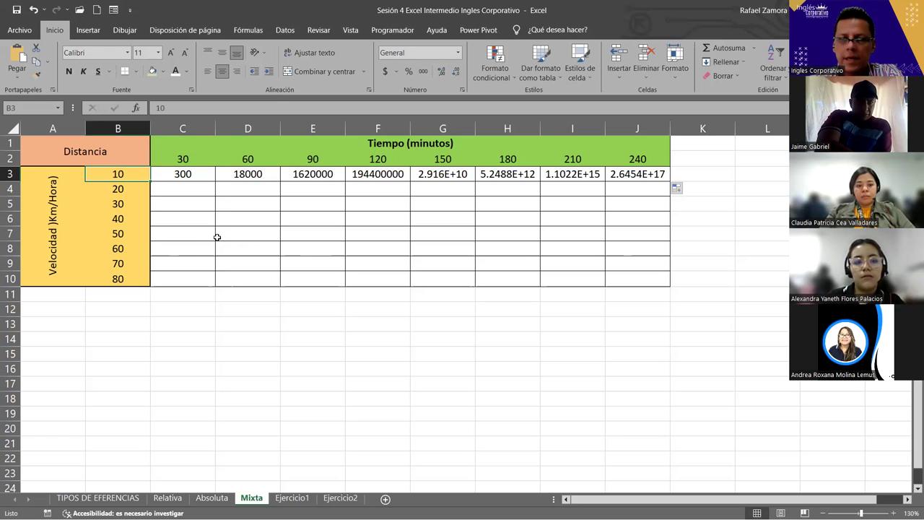
{"action": "double_click", "coordinate": [192, 173]}
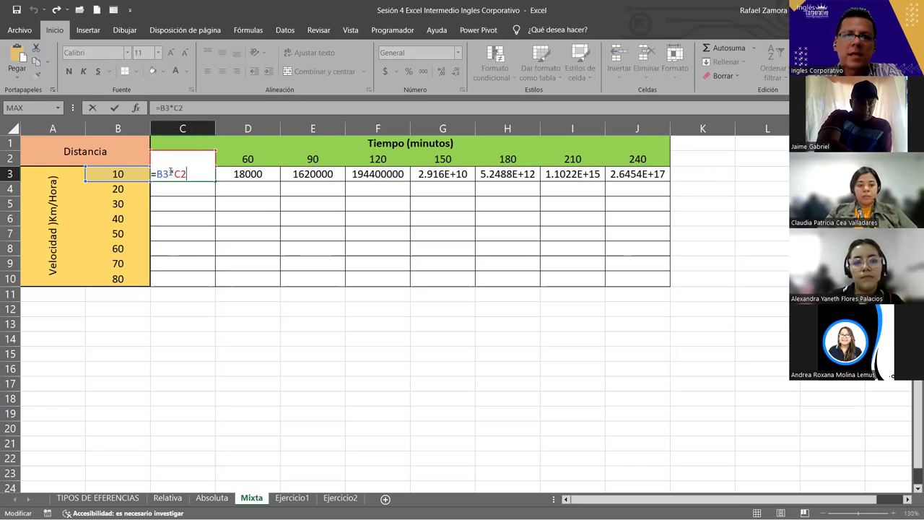
{"action": "double_click", "coordinate": [162, 174]}
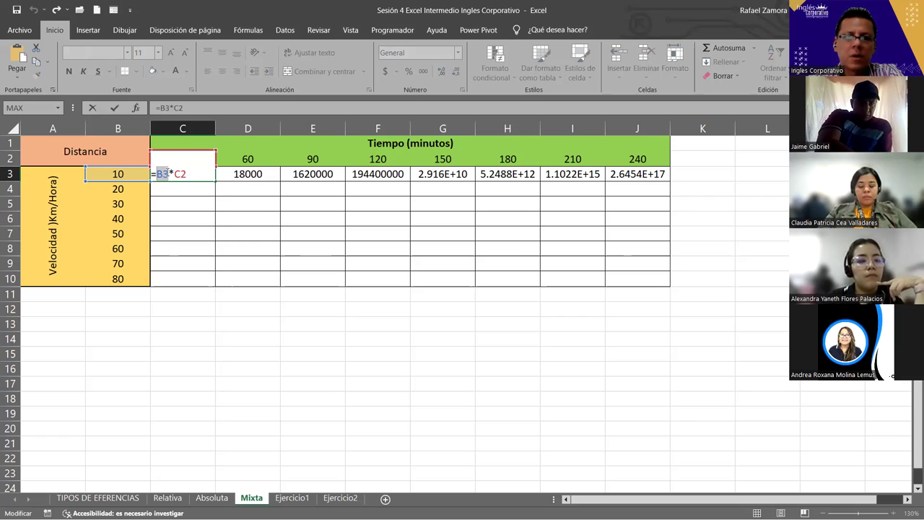
{"action": "left_click", "coordinate": [171, 175]}
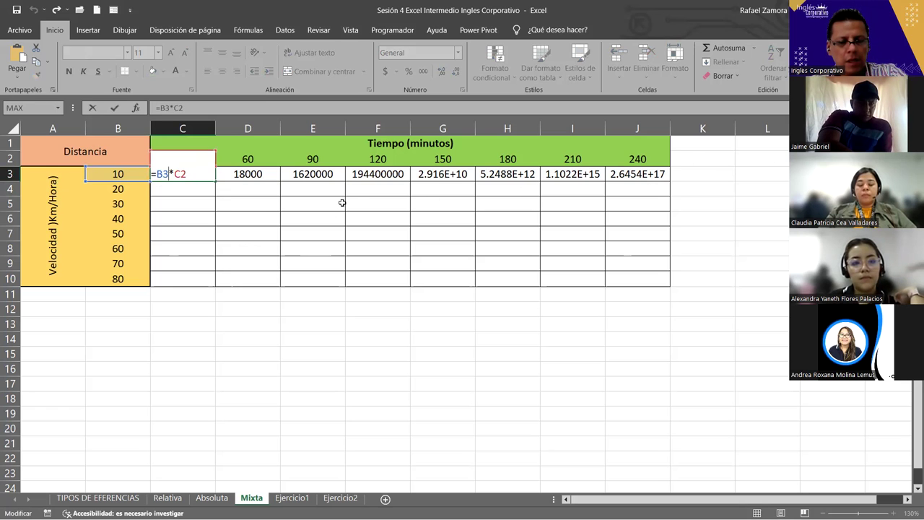
- Change C3 to =$B3*C2, then test fills across row 3 and down column C, undoing both
{"action": "key", "text": "F4"}
{"action": "key", "text": "F4"}
{"action": "key", "text": "F4"}
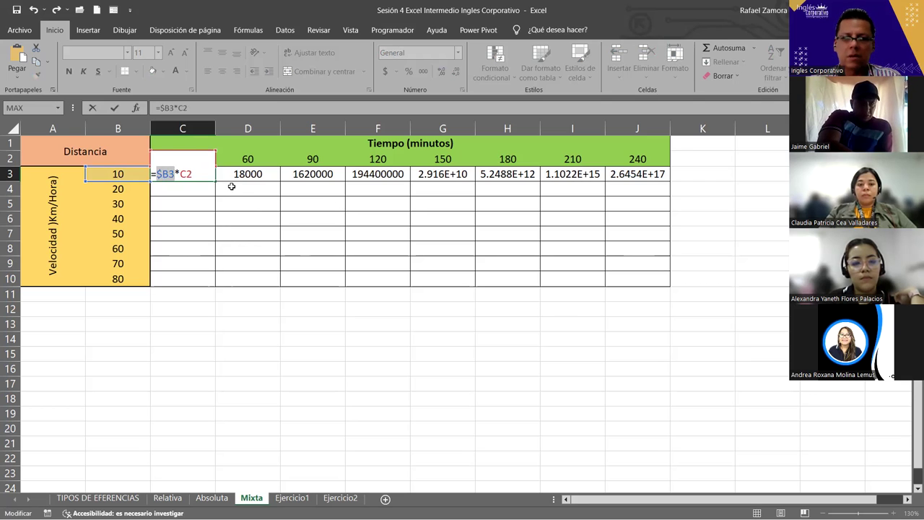
{"action": "key", "text": "ctrl+Return"}
{"action": "left_click_drag", "start_coordinate": [213, 181], "coordinate": [655, 175]}
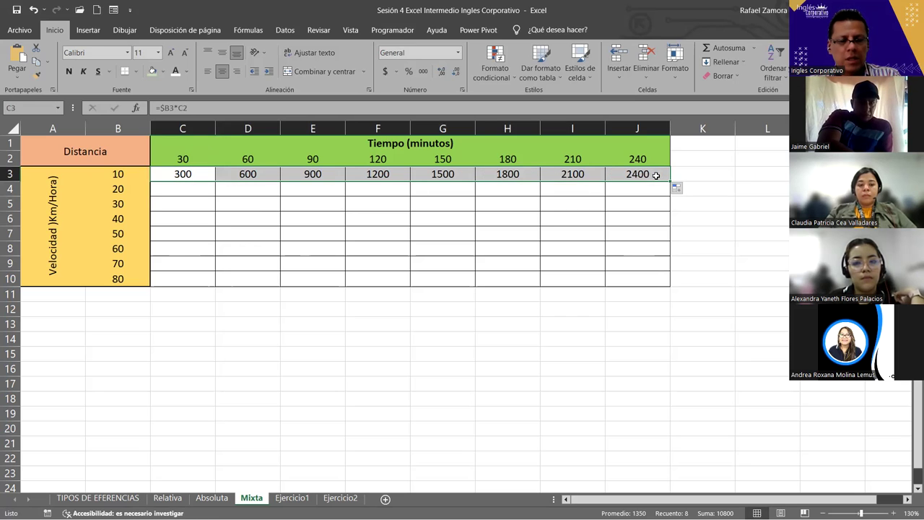
{"action": "left_click", "coordinate": [177, 173]}
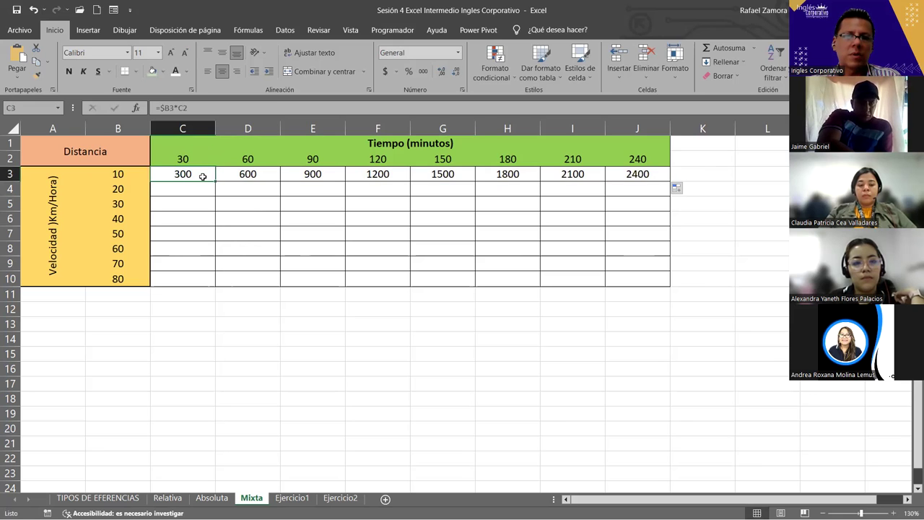
{"action": "key", "text": "ctrl+z"}
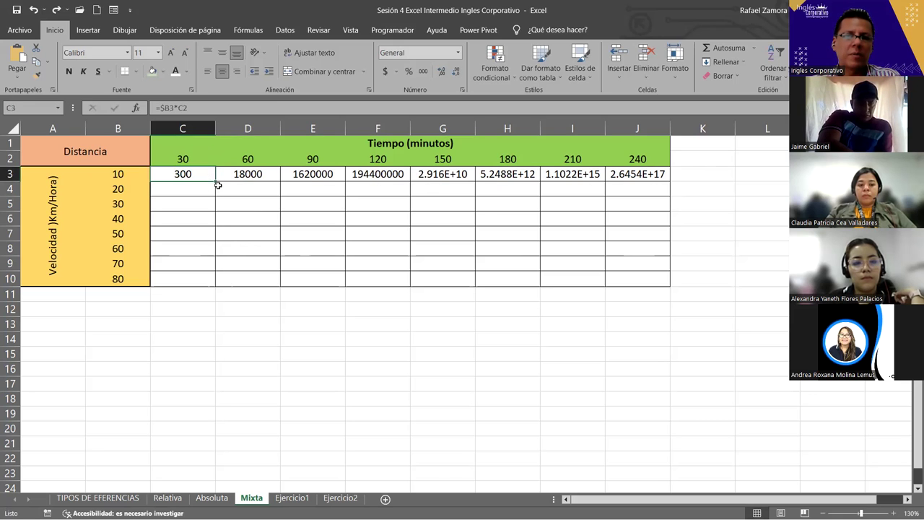
{"action": "left_click_drag", "start_coordinate": [215, 181], "coordinate": [220, 292]}
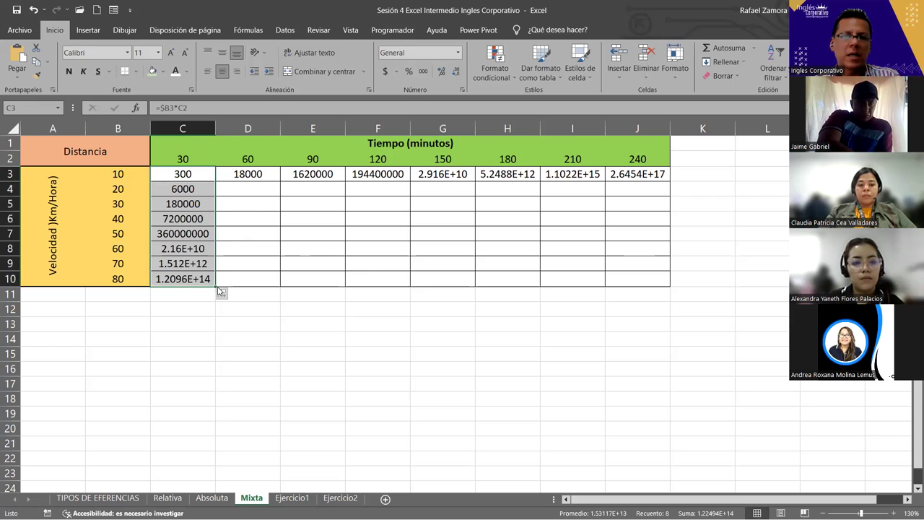
{"action": "key", "text": "ctrl+z"}
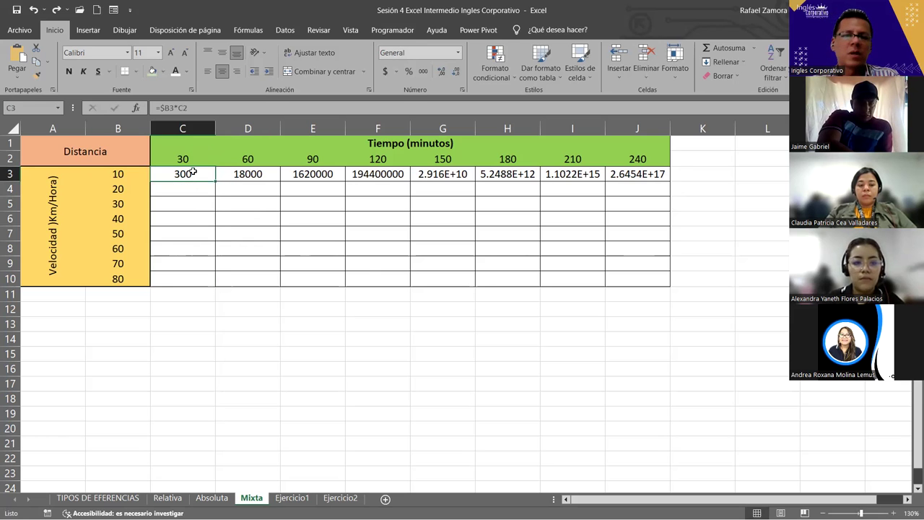
- Lock row 2 in C3's formula to make it =$B3*C$2
{"action": "double_click", "coordinate": [191, 174]}
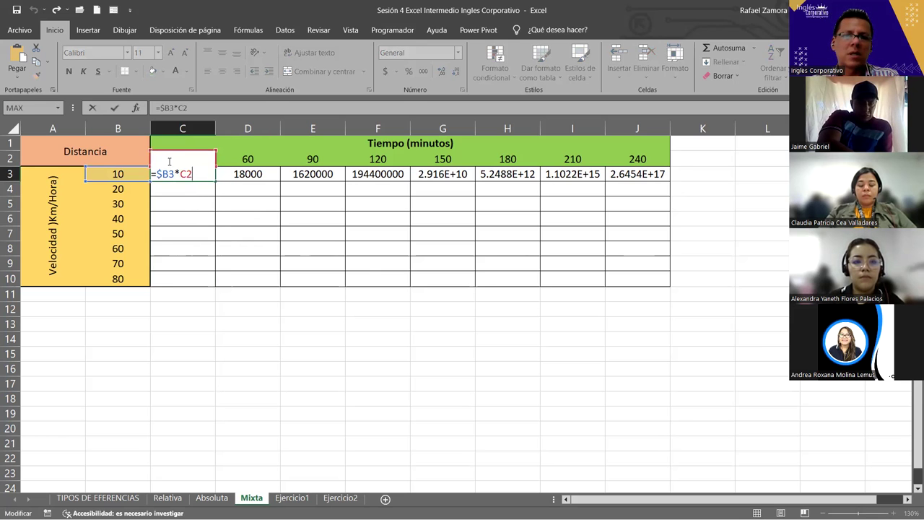
{"action": "left_click", "coordinate": [118, 175]}
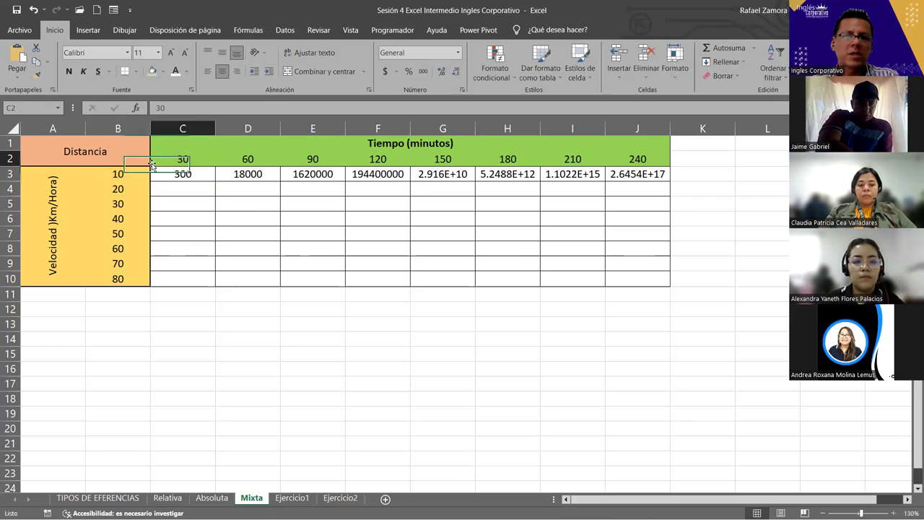
{"action": "left_click", "coordinate": [182, 158]}
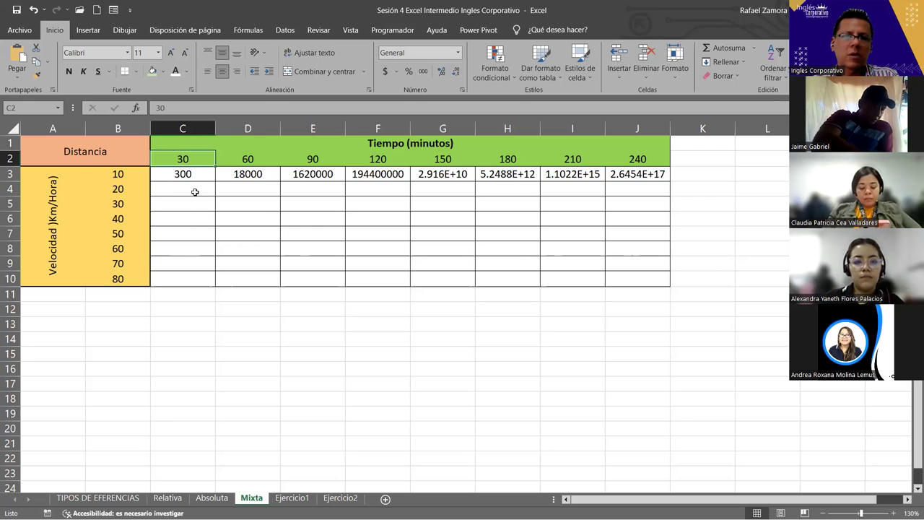
{"action": "double_click", "coordinate": [186, 175]}
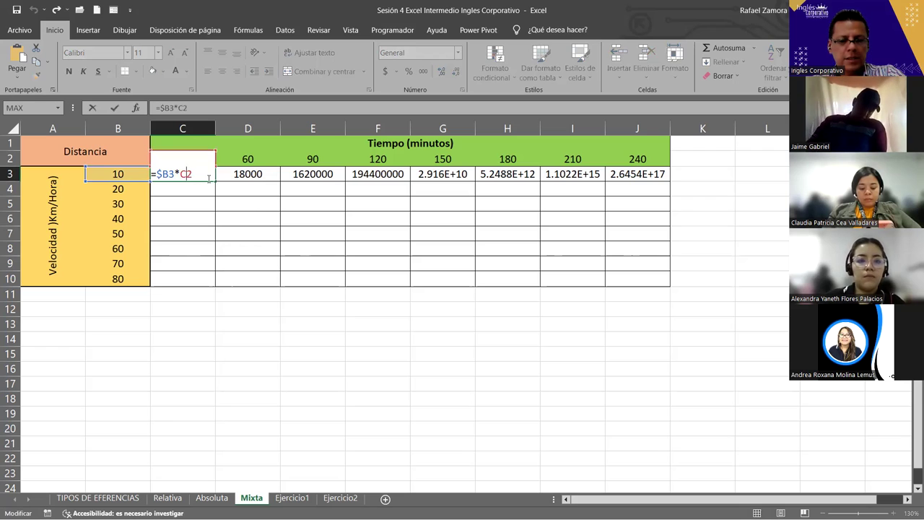
{"action": "key", "text": "F4"}
{"action": "key", "text": "F4"}
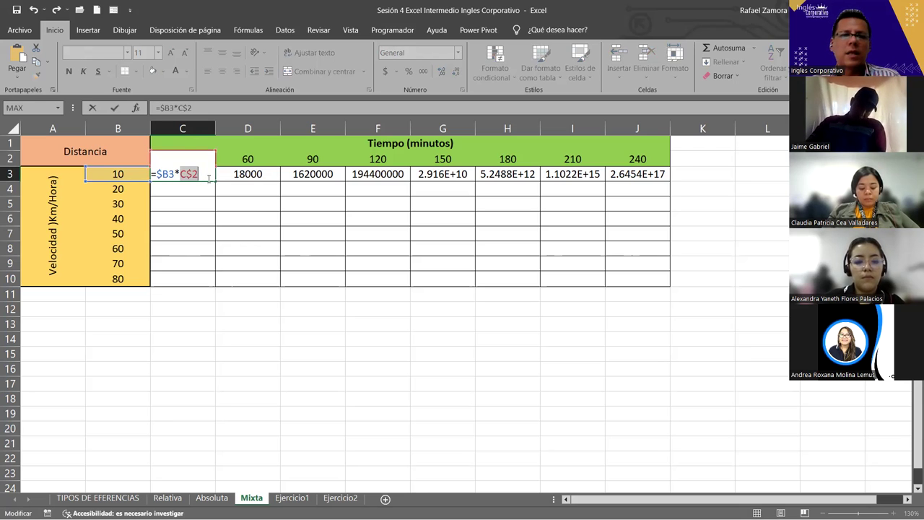
{"action": "left_click", "coordinate": [200, 174]}
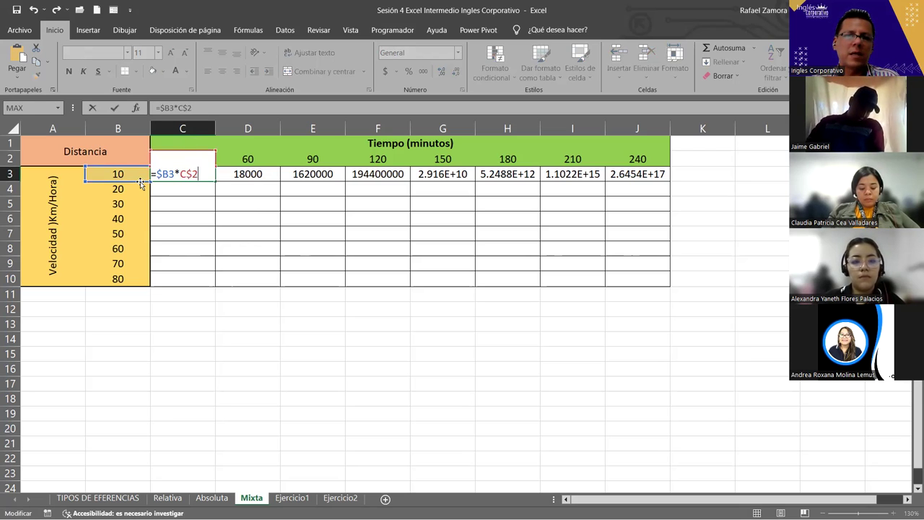
{"action": "key", "text": "Return"}
- Fill =$B3*C$2 over C3:J10, giving distances from 300 up to 19200
{"action": "left_click", "coordinate": [195, 173]}
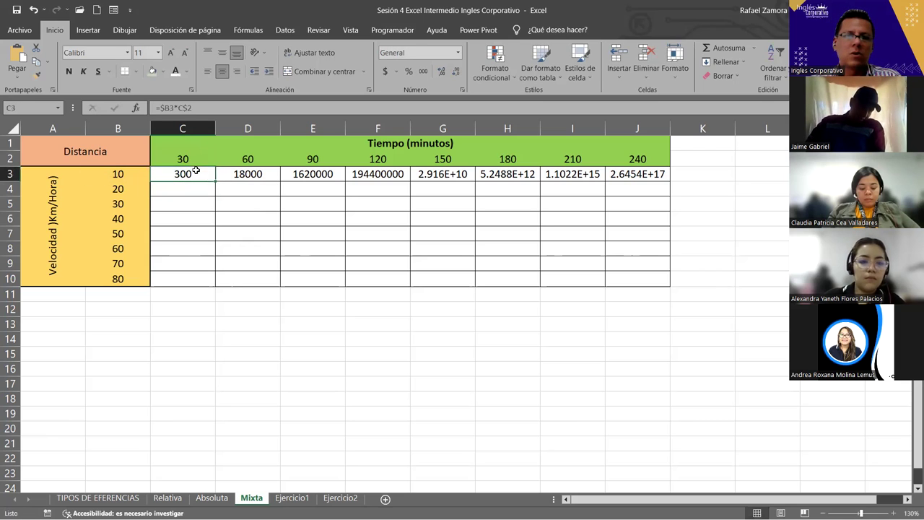
{"action": "left_click_drag", "start_coordinate": [214, 181], "coordinate": [668, 182]}
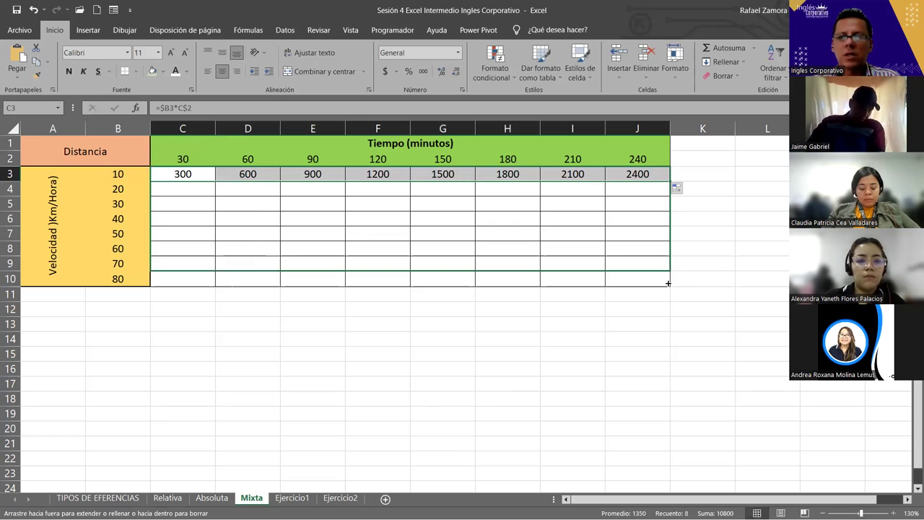
{"action": "left_click_drag", "start_coordinate": [668, 182], "coordinate": [669, 289]}
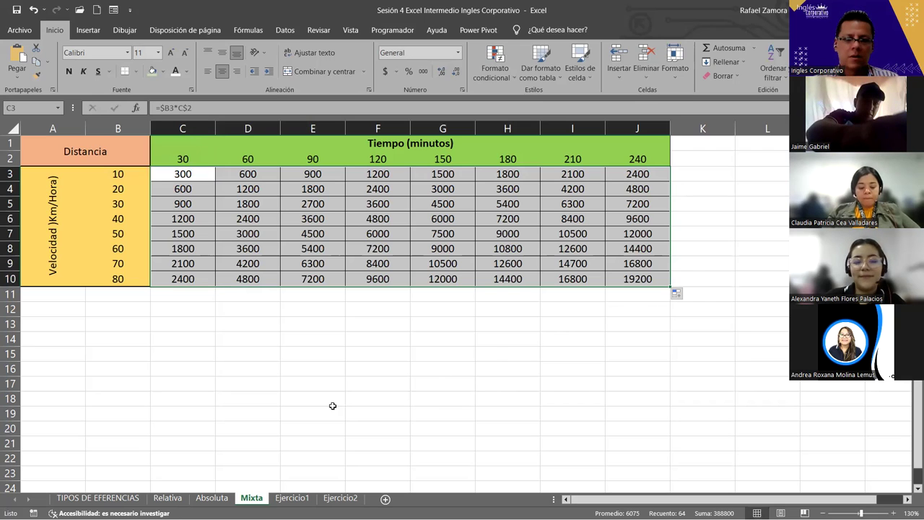
{"action": "left_click", "coordinate": [294, 500]}
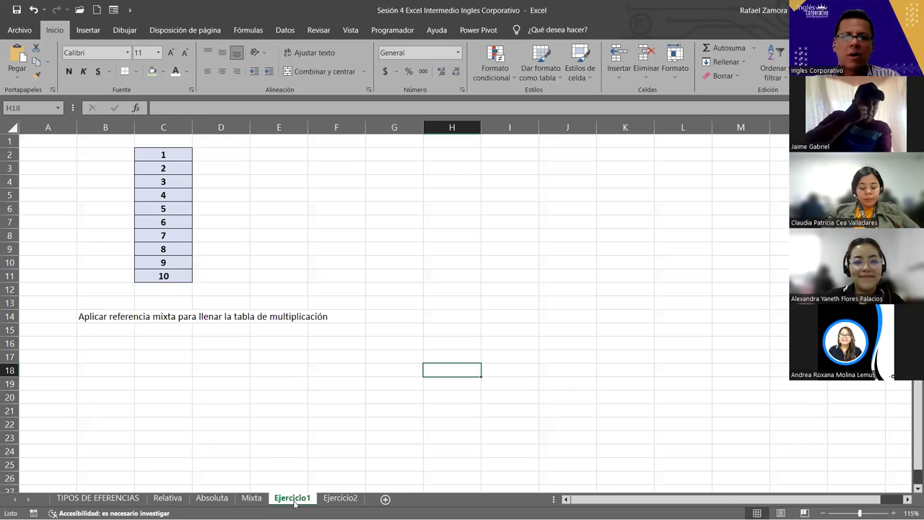
- Copy the numbers 1 to 10 from C2:C11 on the Ejercicio1 sheet
{"action": "left_click", "coordinate": [7, 141]}
{"action": "left_click", "coordinate": [351, 235]}
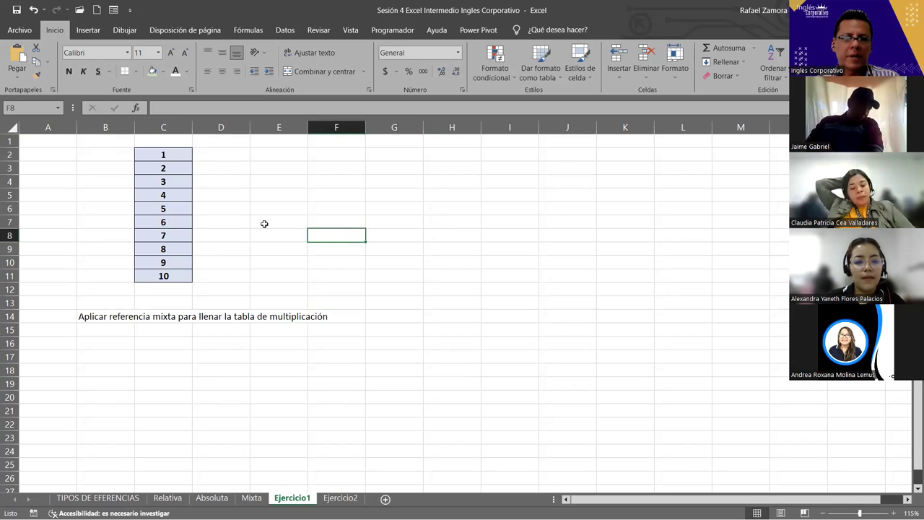
{"action": "left_click", "coordinate": [168, 143]}
{"action": "mouse_move", "coordinate": [168, 155]}
{"action": "left_mouse_down"}
{"action": "mouse_move", "coordinate": [163, 295]}
{"action": "mouse_move", "coordinate": [163, 281]}
{"action": "left_mouse_up"}
{"action": "key", "text": "ctrl+c"}
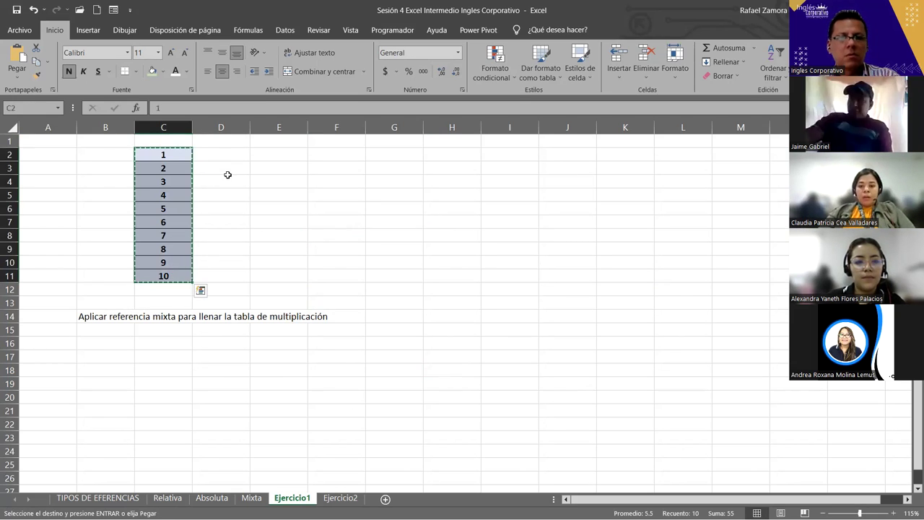
- Try pasting the numbers transposed at D1 and narrowing columns D–M, then undo
{"action": "left_click", "coordinate": [226, 141]}
{"action": "right_click", "coordinate": [228, 141]}
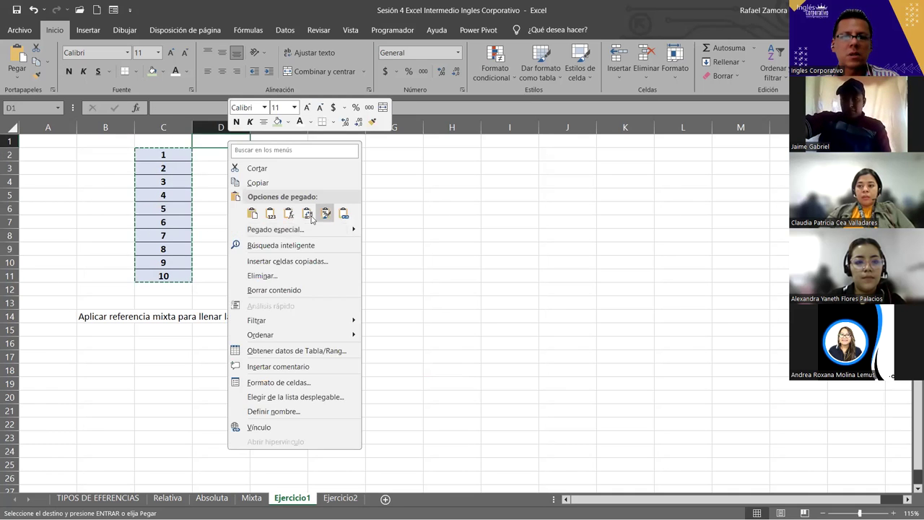
{"action": "left_click", "coordinate": [307, 218]}
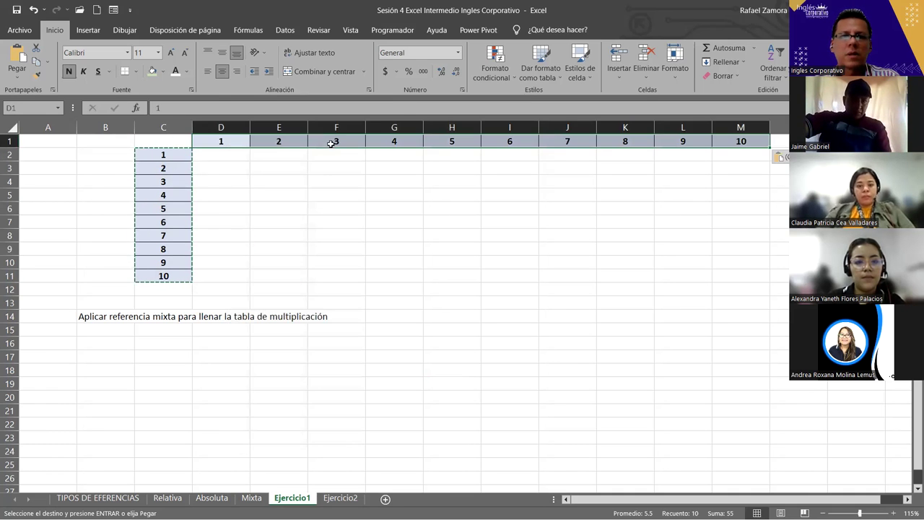
{"action": "left_click", "coordinate": [245, 128]}
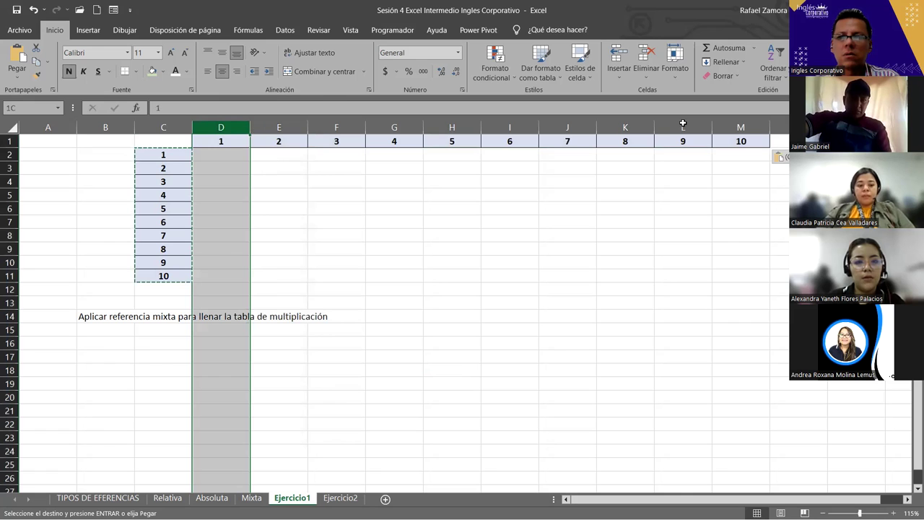
{"action": "left_click_drag", "start_coordinate": [735, 127], "coordinate": [696, 134]}
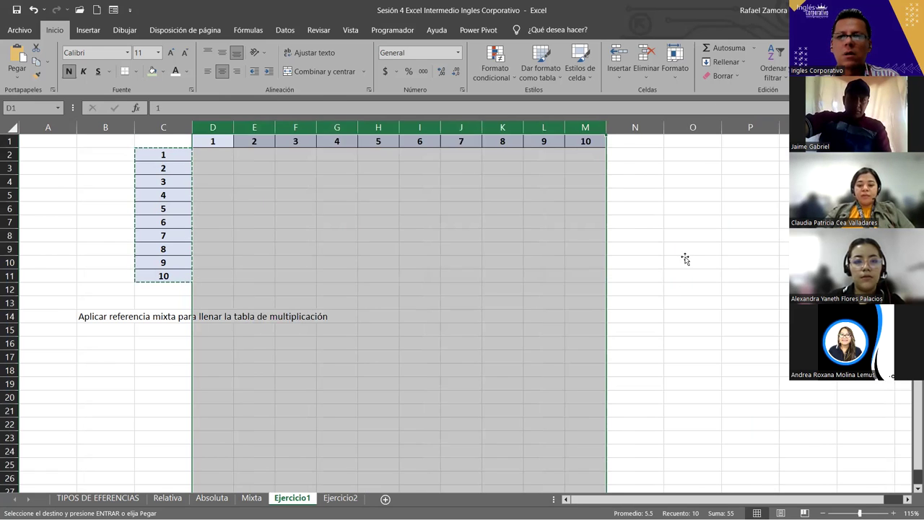
{"action": "left_click", "coordinate": [689, 261]}
{"action": "left_click_drag", "start_coordinate": [183, 151], "coordinate": [185, 273]}
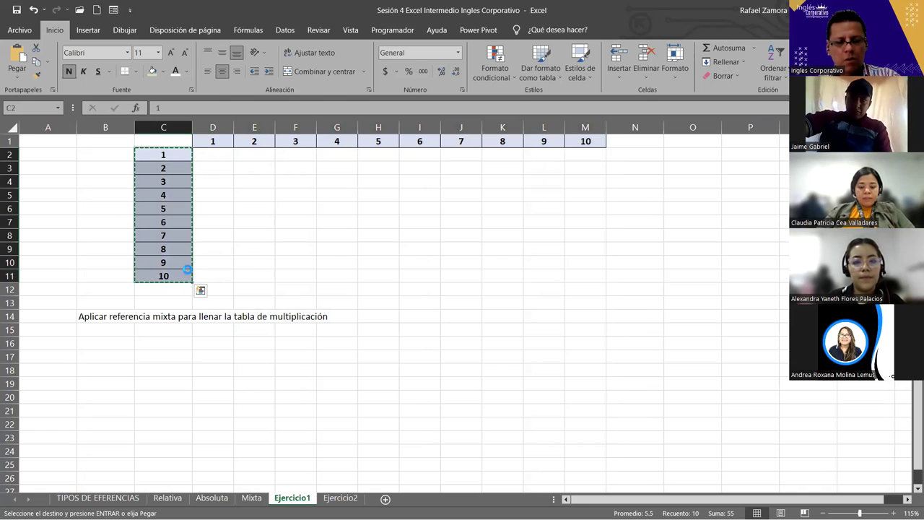
{"action": "key", "text": "ctrl+z"}
{"action": "left_click", "coordinate": [337, 223]}
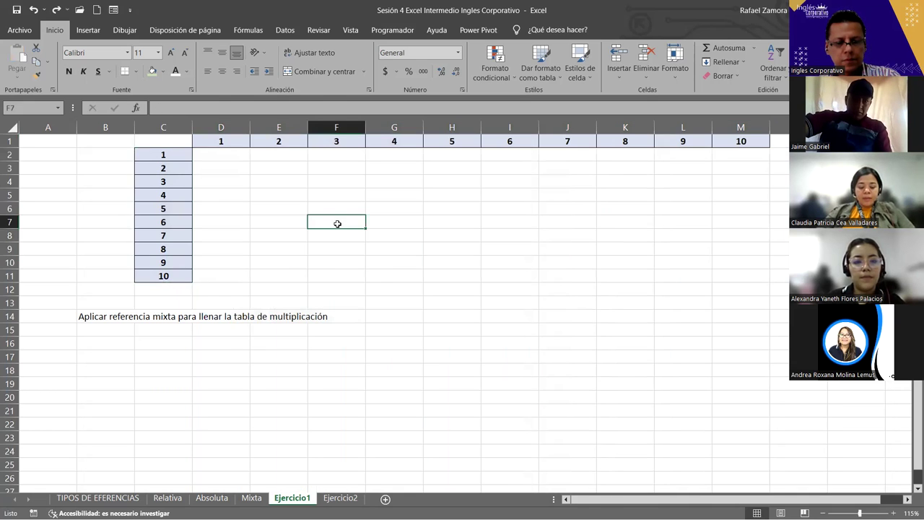
- Fill the Mixta row 3 formulas down to row 10, then reselect C2:C11 on Ejercicio1
{"action": "key", "text": "ctrl+Page_Up"}
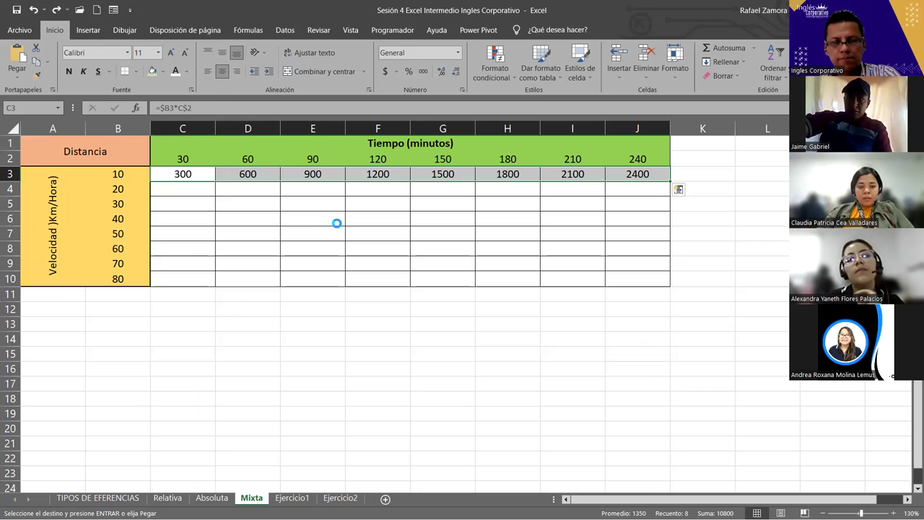
{"action": "double_click", "coordinate": [670, 181]}
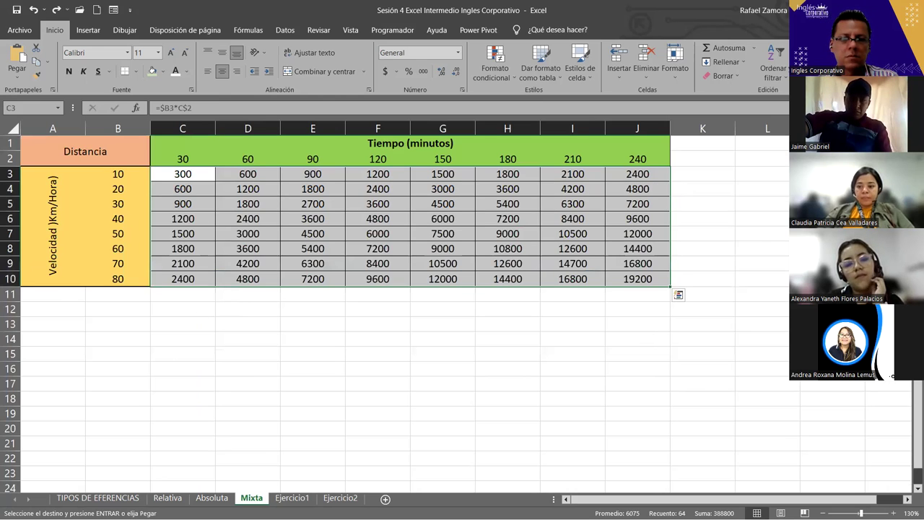
{"action": "key", "text": "ctrl+Page_Down"}
{"action": "left_click_drag", "start_coordinate": [175, 177], "coordinate": [174, 276]}
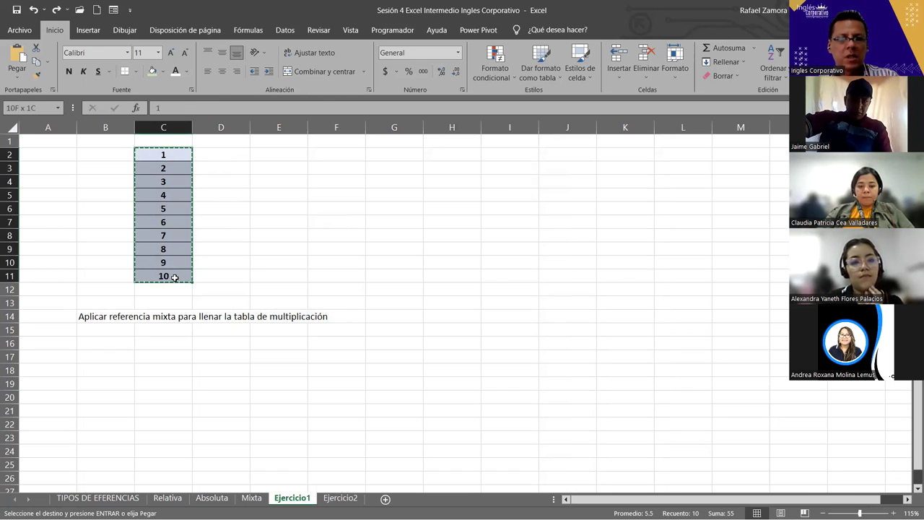
- Paste the numbers 1–10 transposed across D1:M1 as column headers
{"action": "left_click", "coordinate": [224, 140]}
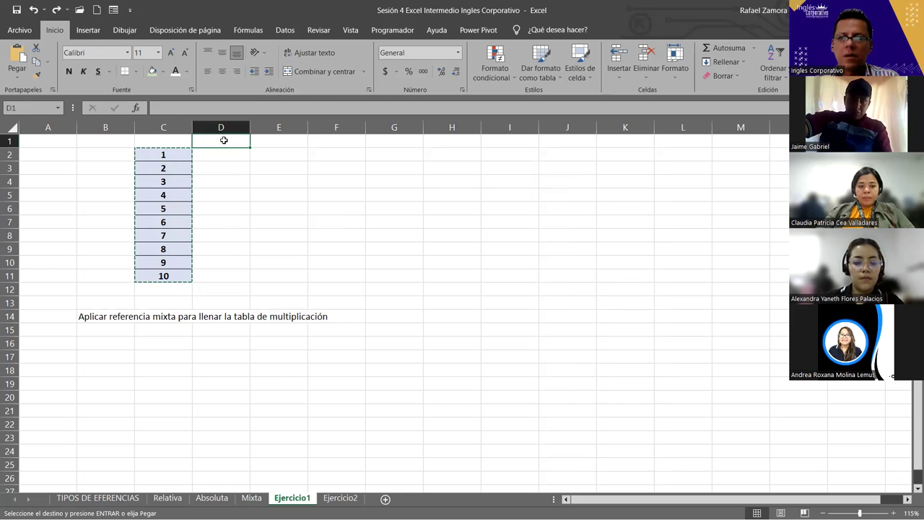
{"action": "right_click", "coordinate": [224, 143]}
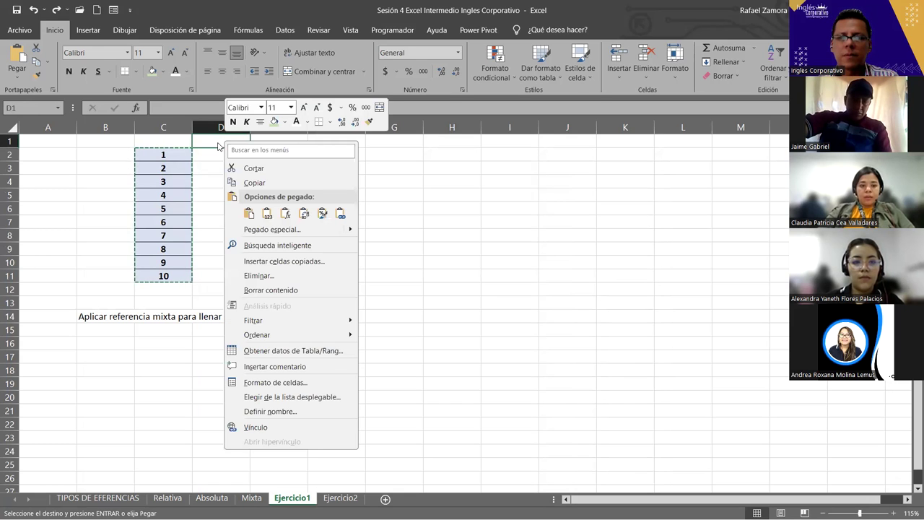
{"action": "left_click", "coordinate": [290, 231]}
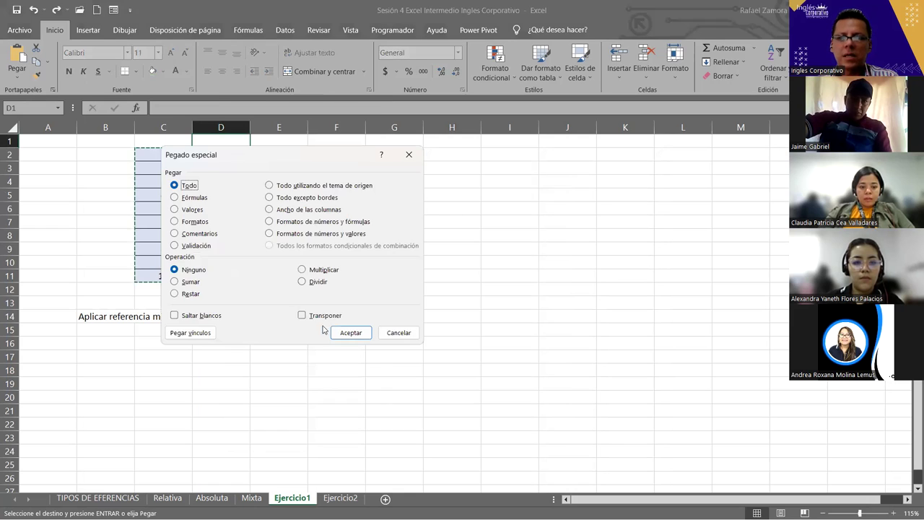
{"action": "left_click", "coordinate": [392, 332]}
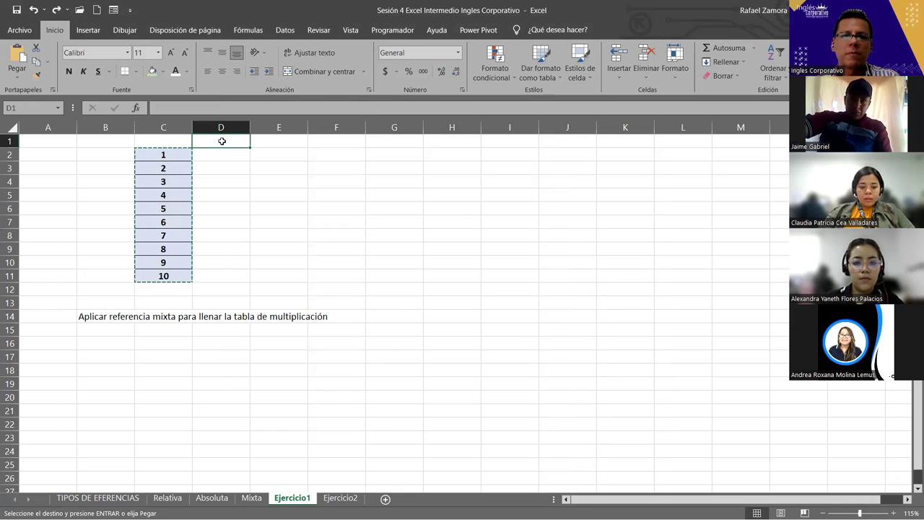
{"action": "right_click", "coordinate": [222, 142]}
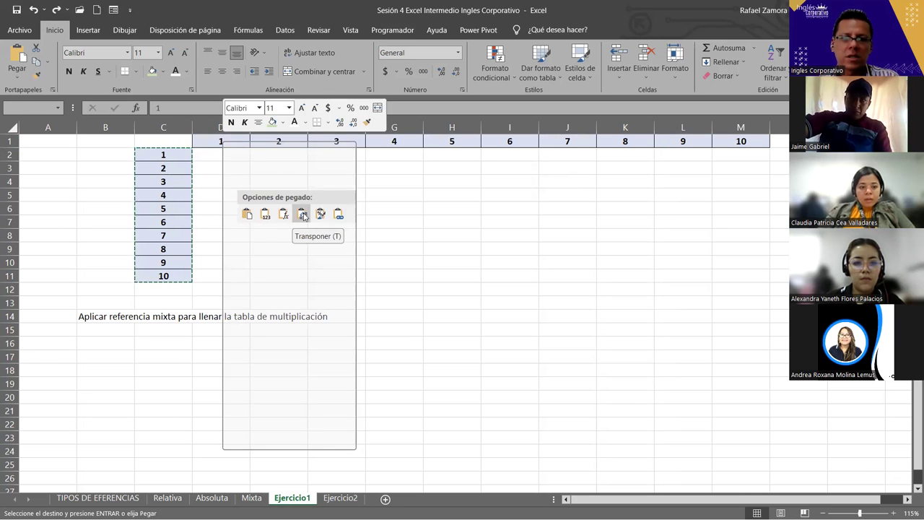
{"action": "left_click", "coordinate": [303, 216]}
- Narrow columns D through M, then try pasting into D2 and undo it
{"action": "left_click_drag", "start_coordinate": [221, 128], "coordinate": [265, 127]}
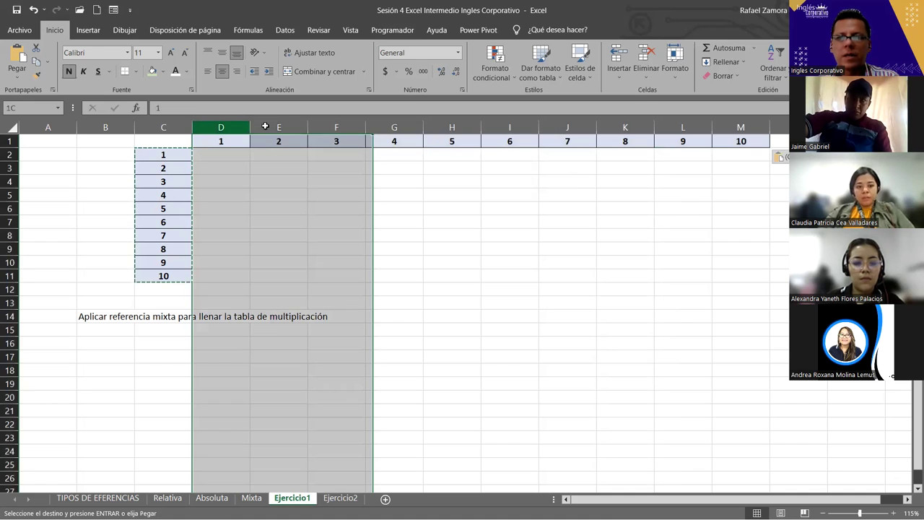
{"action": "left_click_drag", "start_coordinate": [751, 158], "coordinate": [699, 148]}
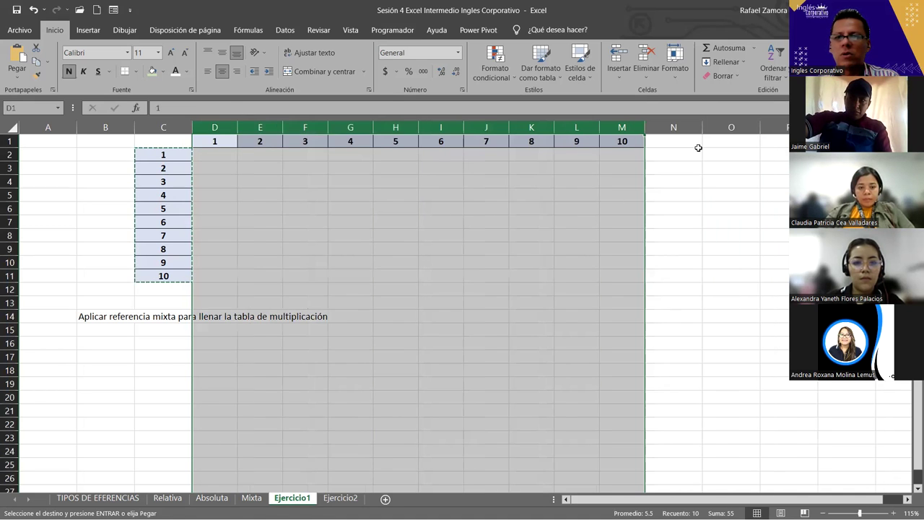
{"action": "left_click", "coordinate": [546, 232]}
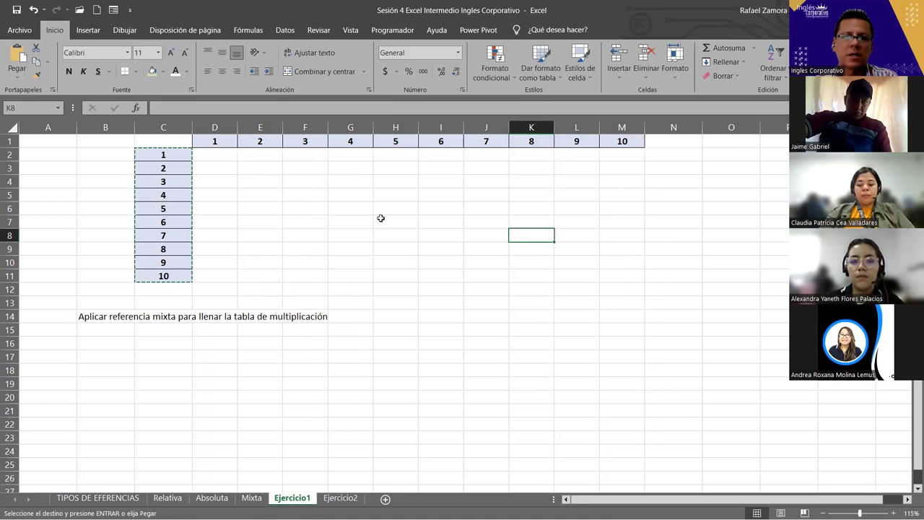
{"action": "left_click", "coordinate": [209, 158]}
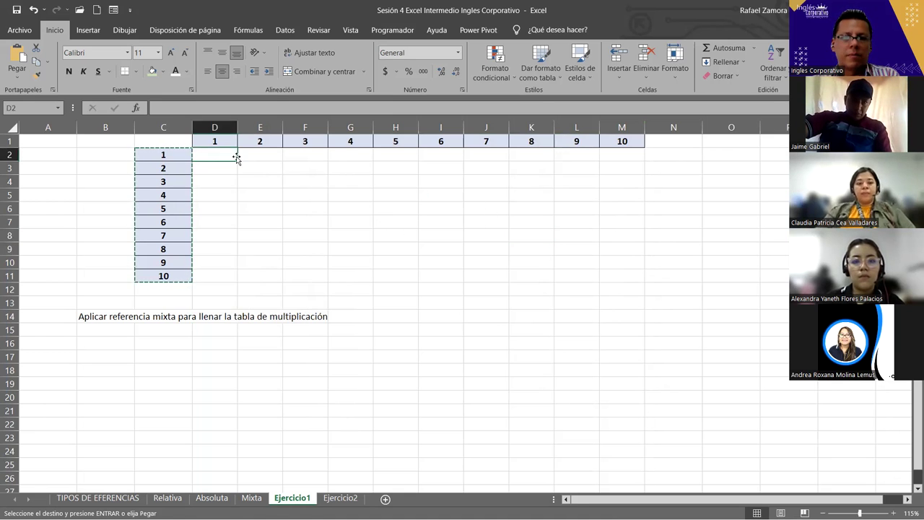
{"action": "key", "text": "Return"}
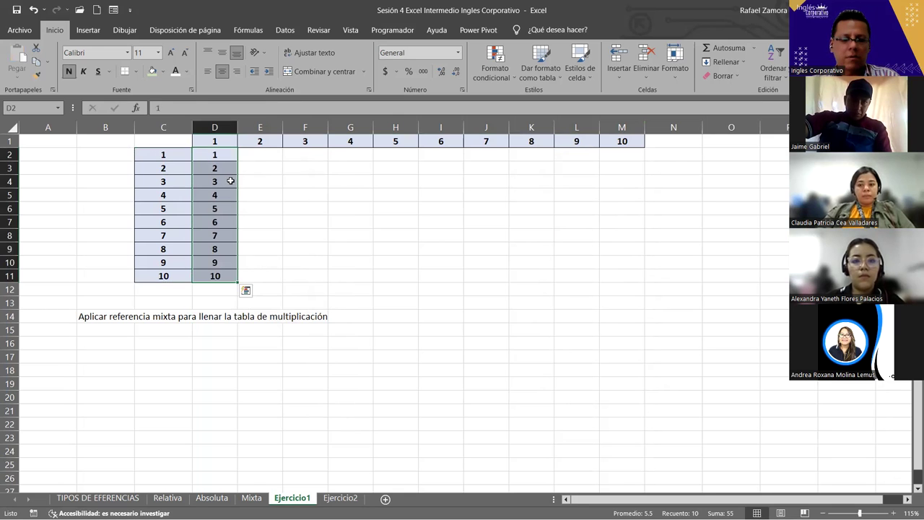
{"action": "key", "text": "ctrl+z"}
{"action": "left_click", "coordinate": [220, 156]}
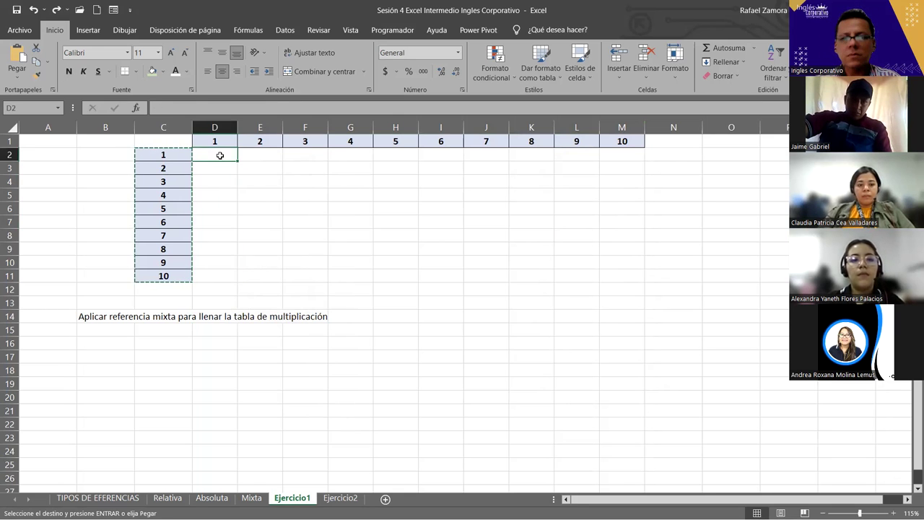
- Enter =$C2*D$1 in D2 using F4 to lock column C and row 1
{"action": "type", "text": "="}
{"action": "left_click", "coordinate": [187, 154]}
{"action": "type", "text": "*"}
{"action": "left_click", "coordinate": [217, 141]}
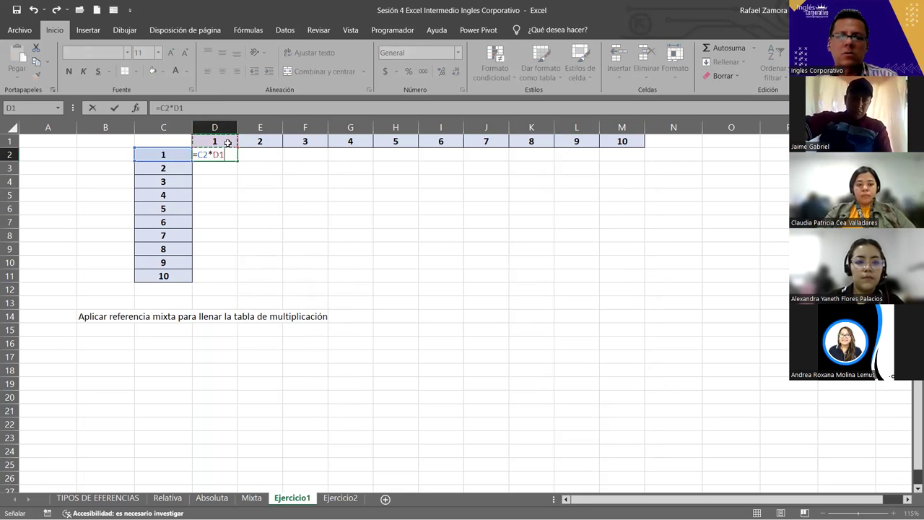
{"action": "left_click", "coordinate": [200, 155]}
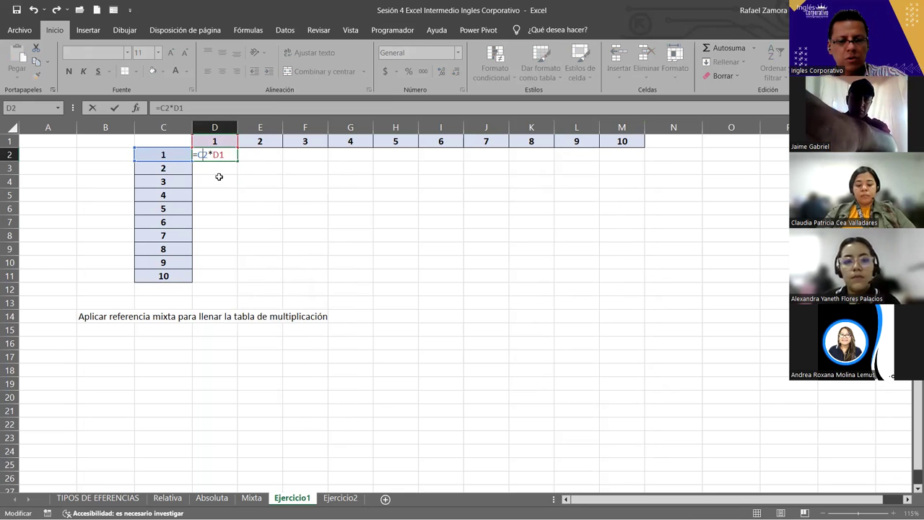
{"action": "key", "text": "F4"}
{"action": "key", "text": "F4"}
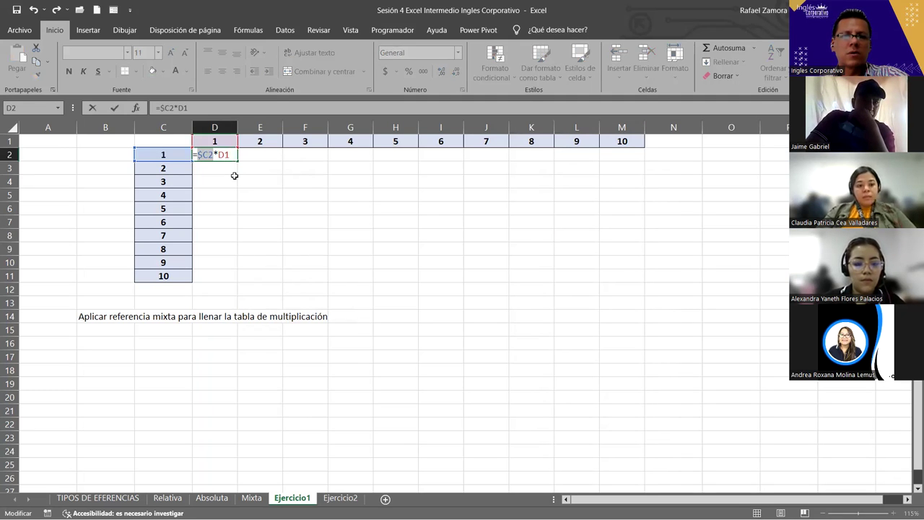
{"action": "key", "text": "End"}
{"action": "key", "text": "F4"}
{"action": "key", "text": "F4"}
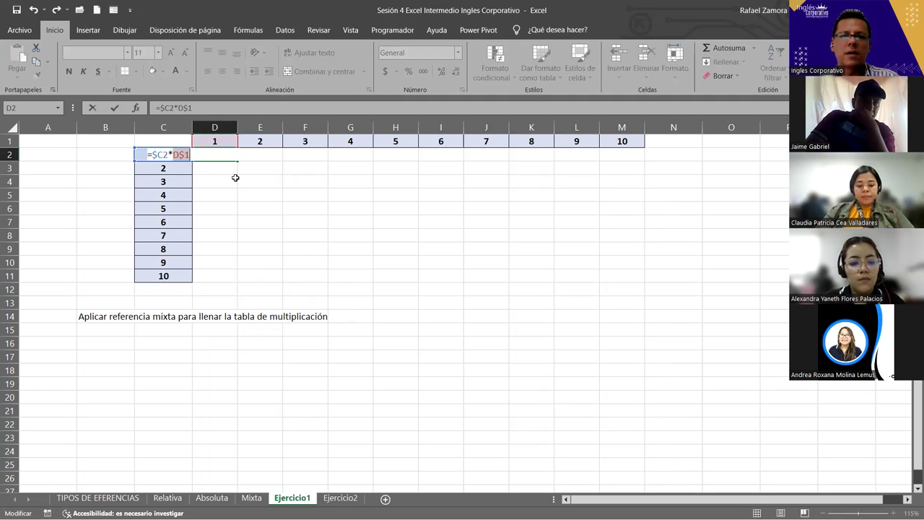
{"action": "key", "text": "Return"}
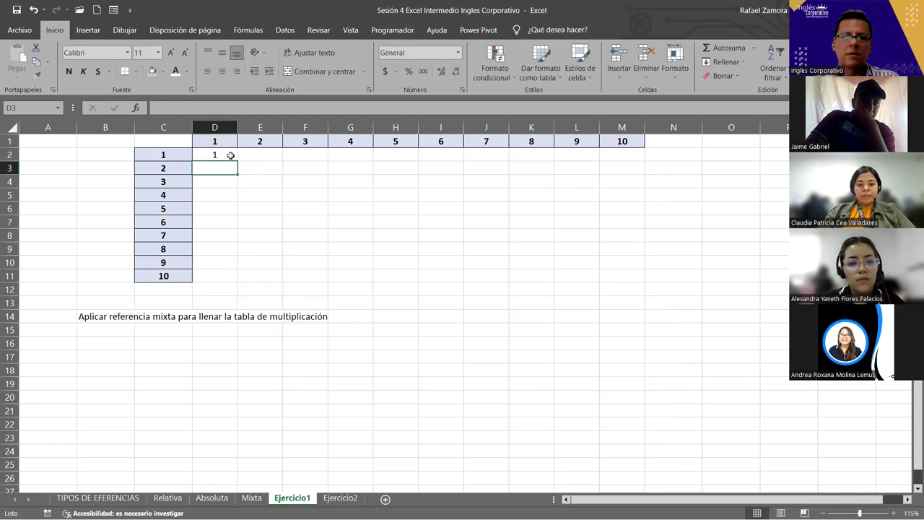
- Fill D2's formula over D2:M11 to get products up to 100, then undo
{"action": "left_click", "coordinate": [230, 155]}
{"action": "mouse_move", "coordinate": [237, 161]}
{"action": "left_mouse_down"}
{"action": "mouse_move", "coordinate": [237, 282]}
{"action": "mouse_move", "coordinate": [640, 291]}
{"action": "left_mouse_up"}
{"action": "left_click", "coordinate": [670, 382]}
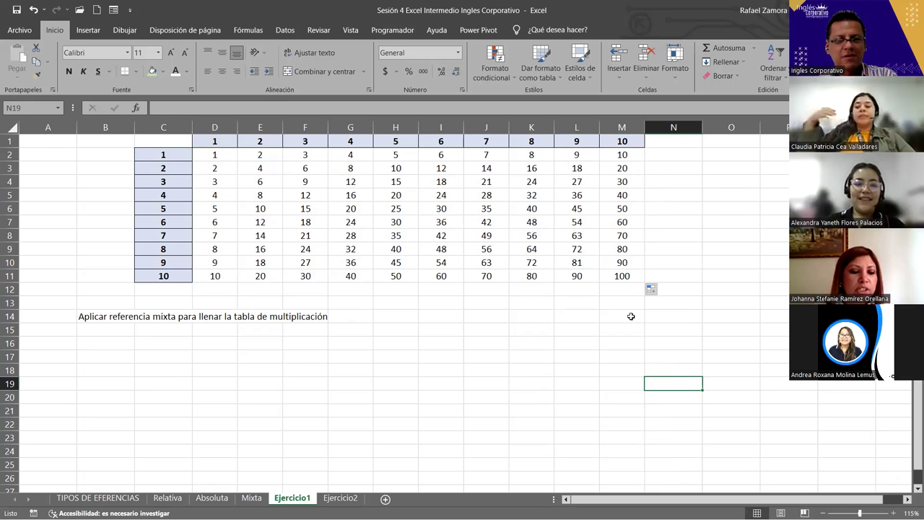
{"action": "key", "text": "ctrl+z"}
{"action": "key", "text": "ctrl+z"}
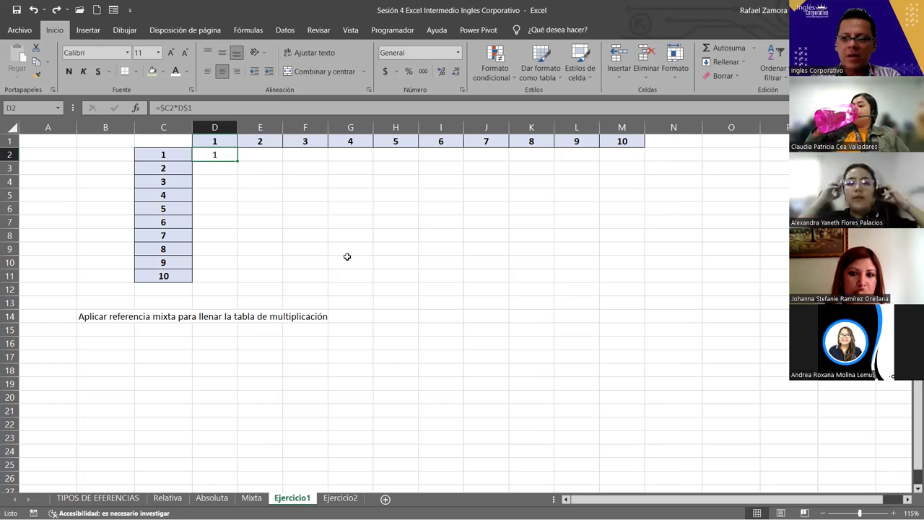
- Enter the unlocked formula =C2*D1 in D2, showing 1
{"action": "type", "text": "="}
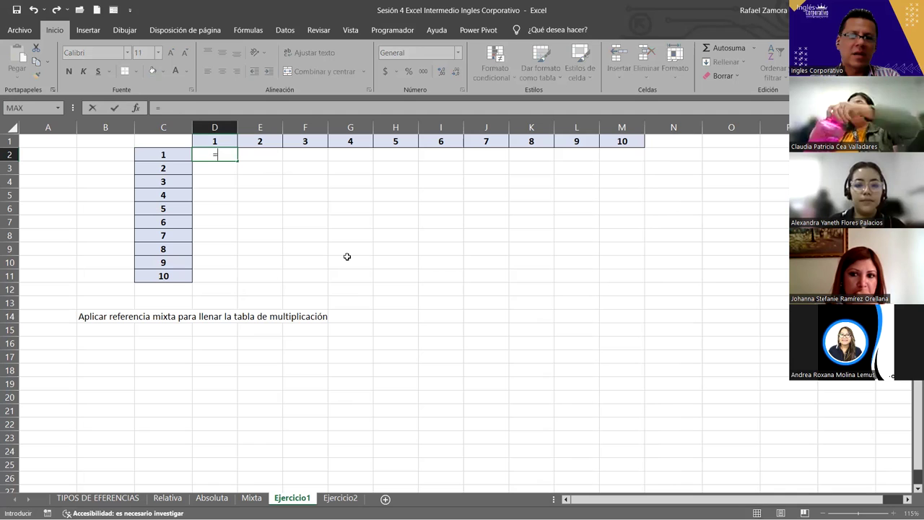
{"action": "left_click", "coordinate": [165, 152]}
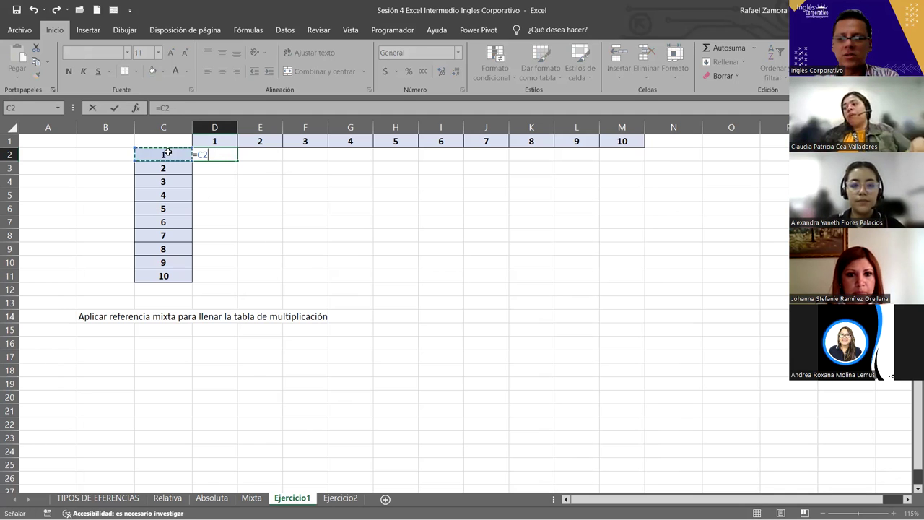
{"action": "type", "text": "*"}
{"action": "left_click", "coordinate": [227, 138]}
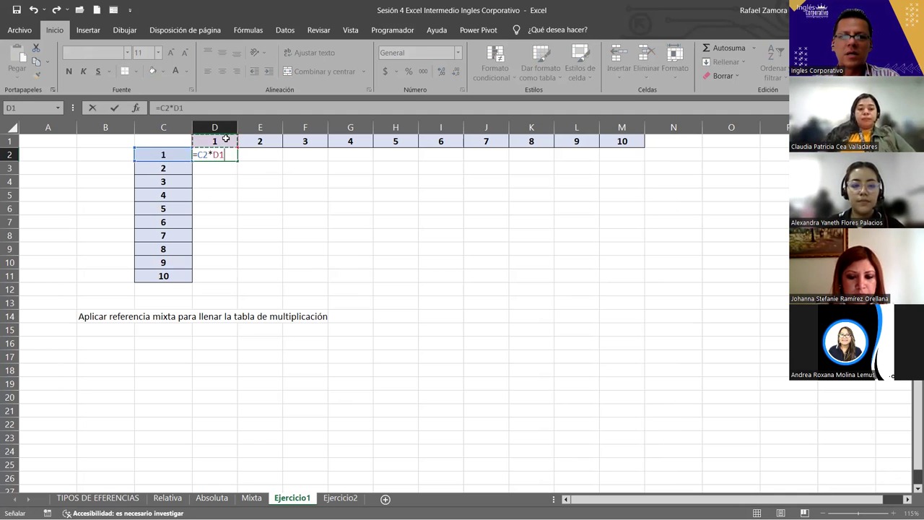
{"action": "key", "text": "Return"}
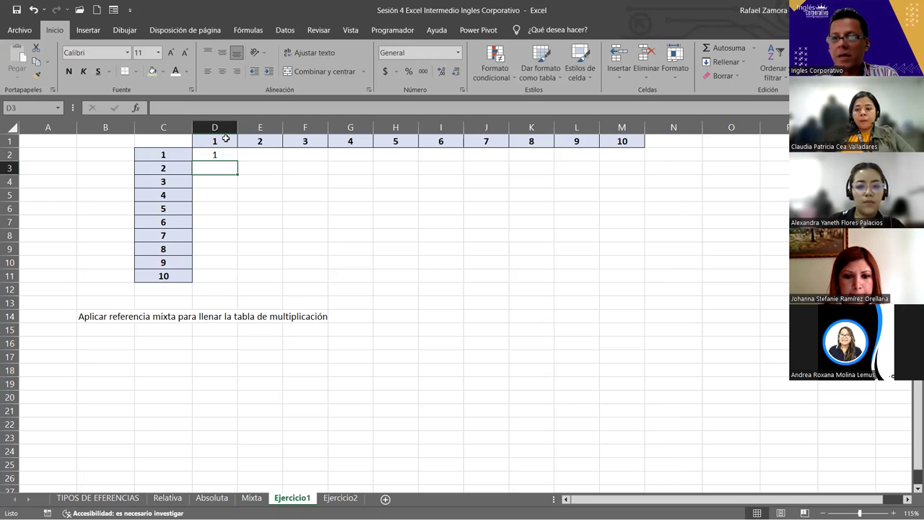
- Edit D2's formula to =$C2*D$1 with F4 locking column C and row 1
{"action": "left_click", "coordinate": [218, 154]}
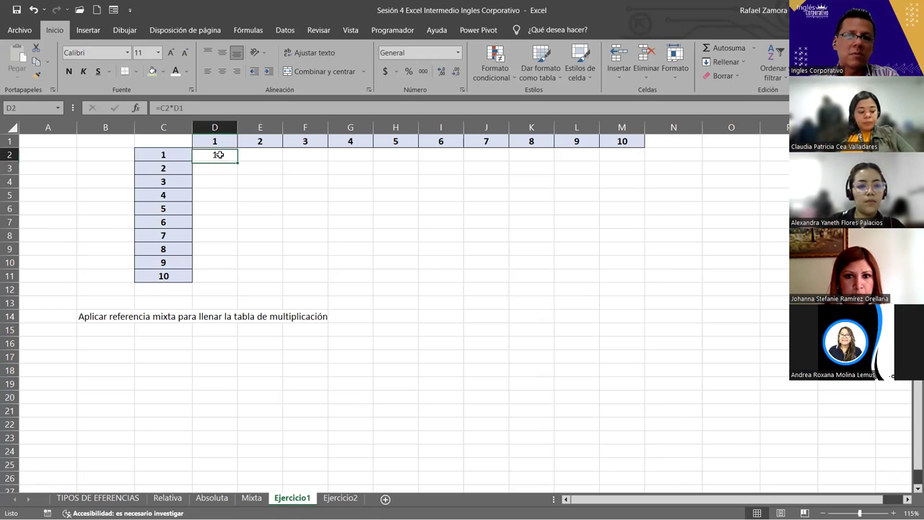
{"action": "double_click", "coordinate": [218, 155]}
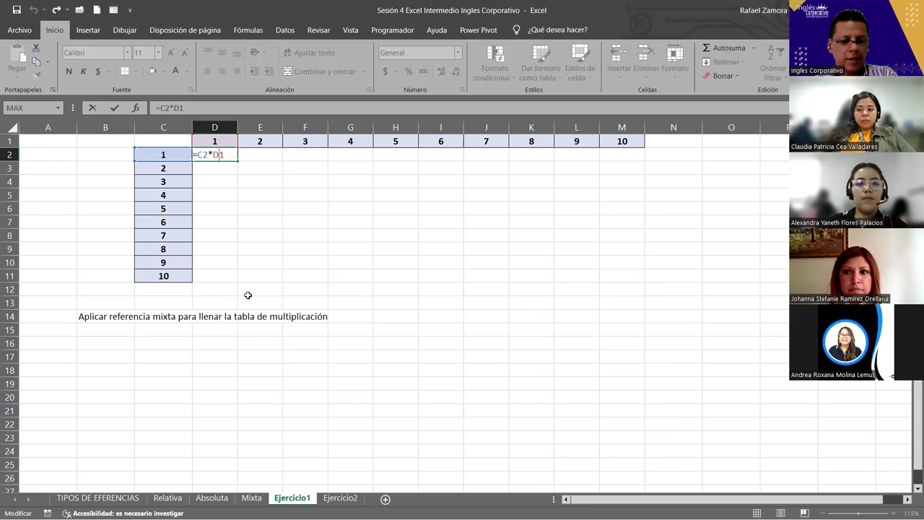
{"action": "key", "text": "F4"}
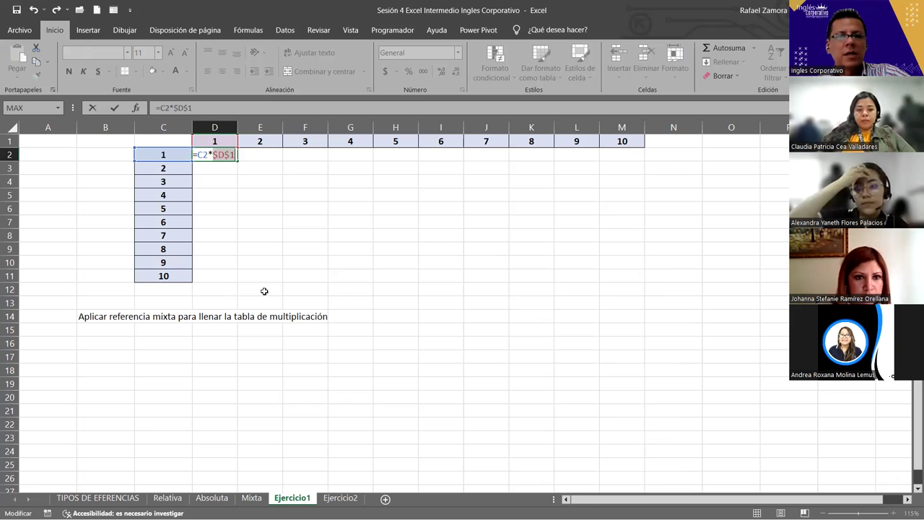
{"action": "key", "text": "F4"}
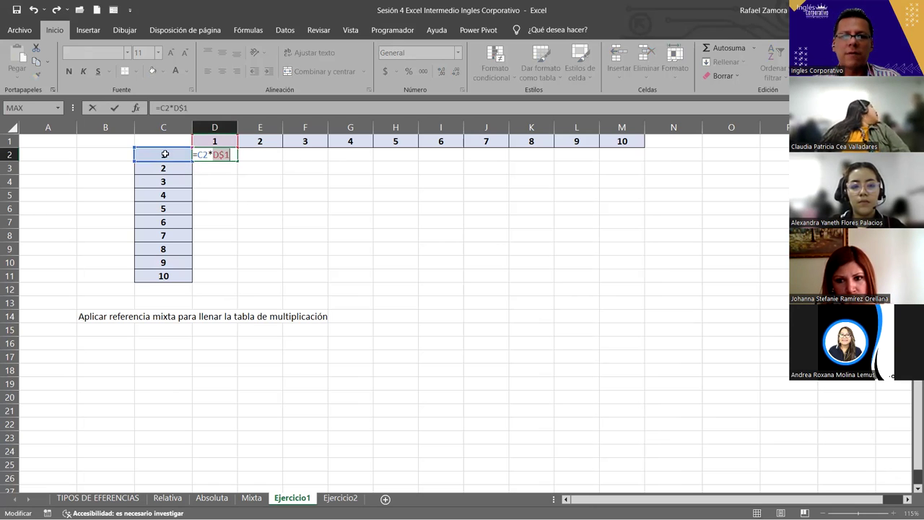
{"action": "left_click", "coordinate": [202, 155]}
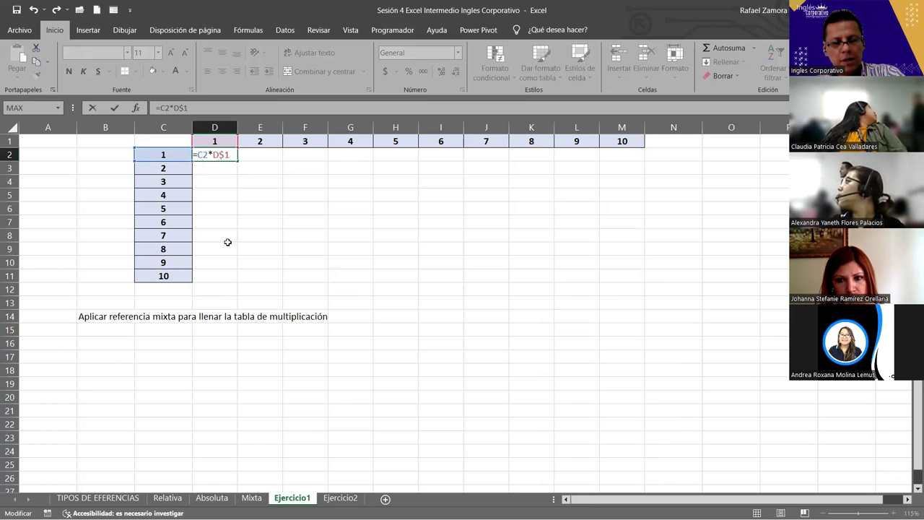
{"action": "key", "text": "F4"}
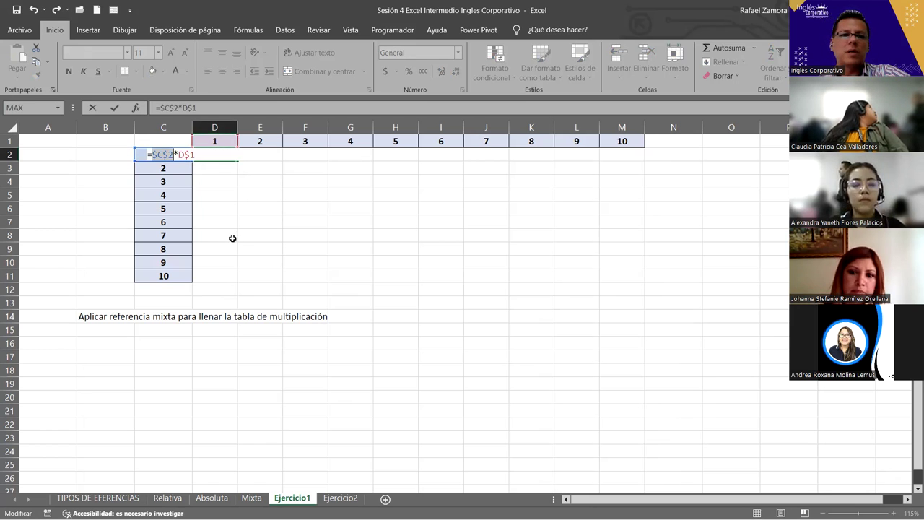
{"action": "key", "text": "F4"}
{"action": "key", "text": "F4"}
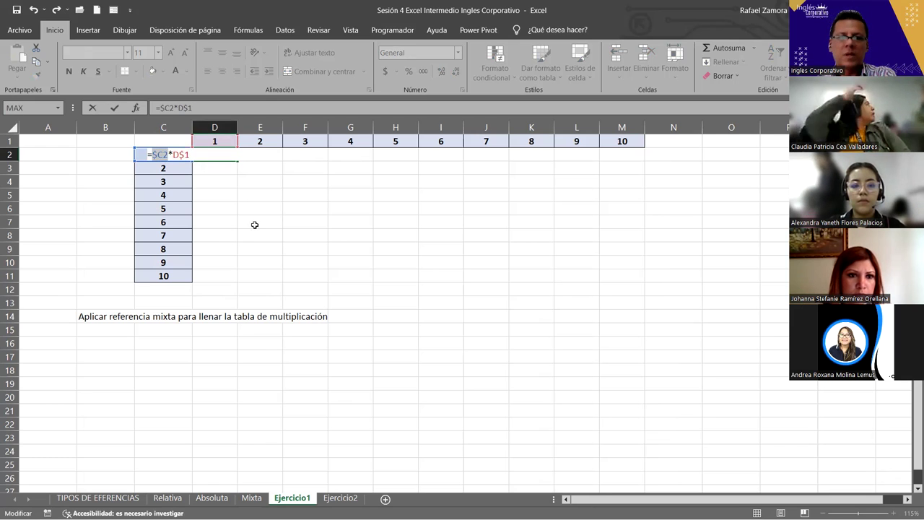
{"action": "key", "text": "Return"}
- Fill D2's formula over D2:M11 to complete the table, then move to Ejercicio2
{"action": "left_click", "coordinate": [221, 152]}
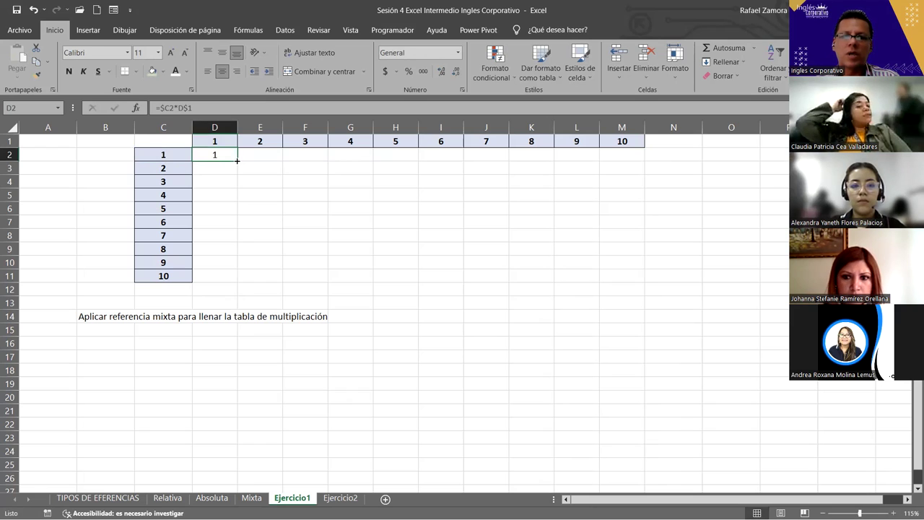
{"action": "mouse_move", "coordinate": [237, 161]}
{"action": "left_mouse_down"}
{"action": "mouse_move", "coordinate": [235, 280]}
{"action": "mouse_move", "coordinate": [645, 284]}
{"action": "mouse_move", "coordinate": [629, 285]}
{"action": "left_mouse_up"}
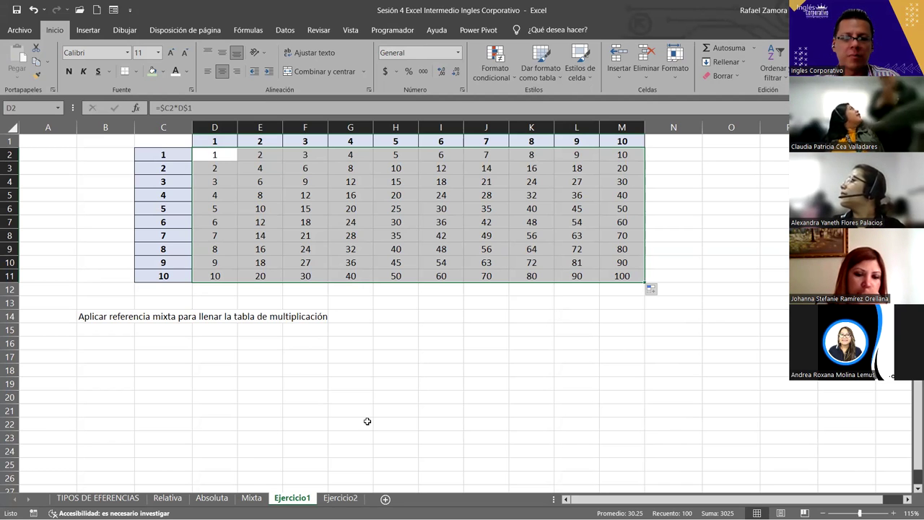
{"action": "key", "text": "ctrl+Page_Down"}
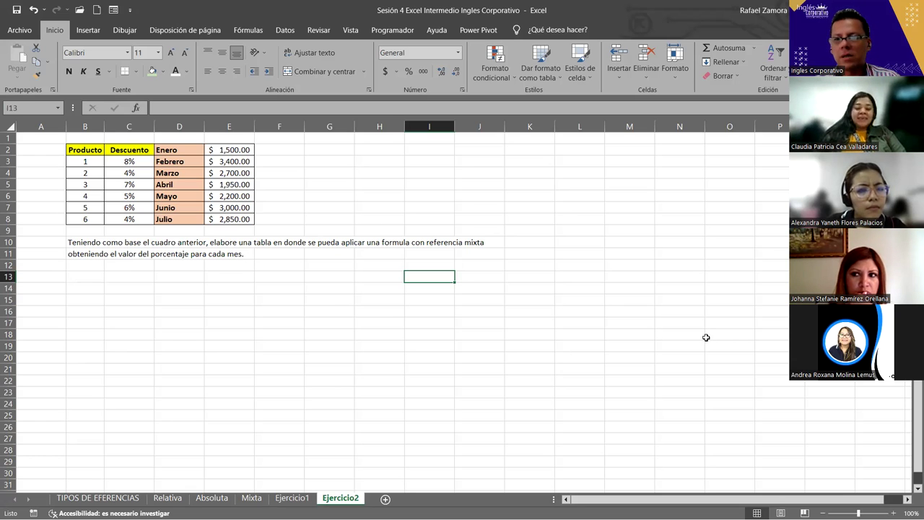
{"action": "left_click_drag", "start_coordinate": [85, 150], "coordinate": [238, 219]}
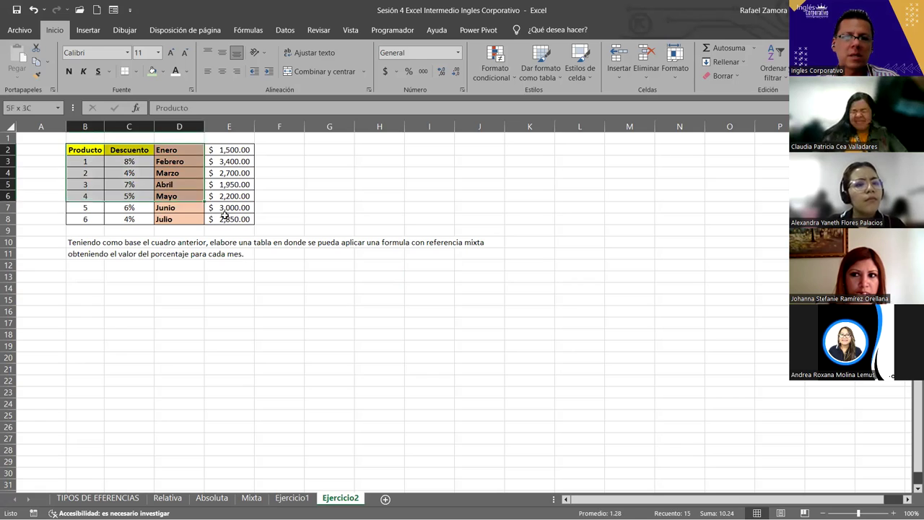
{"action": "left_click", "coordinate": [373, 218]}
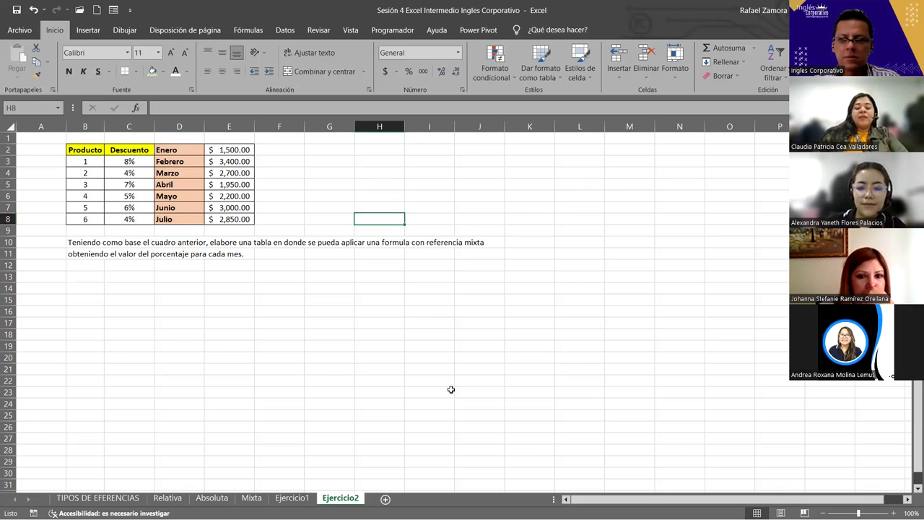
{"action": "scroll", "coordinate": [408, 368], "scroll_direction": "up", "scroll_amount": 3}
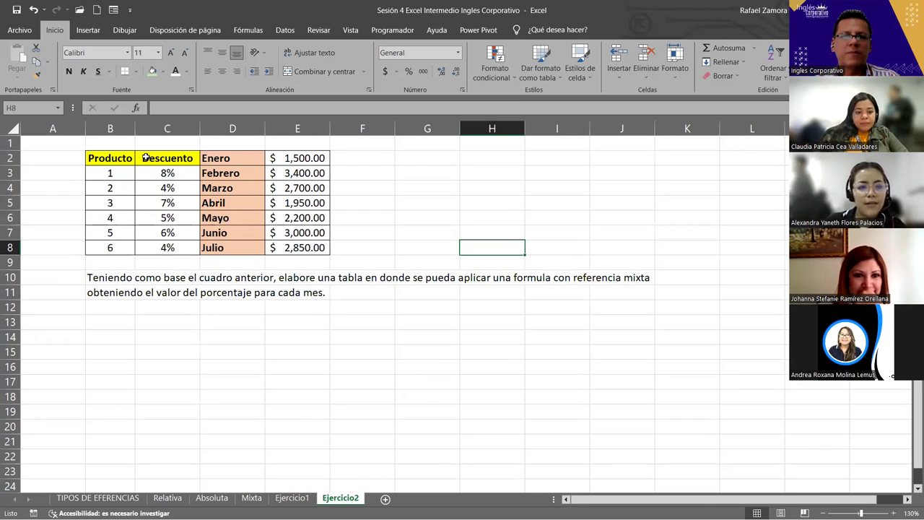
{"action": "left_click", "coordinate": [261, 336]}
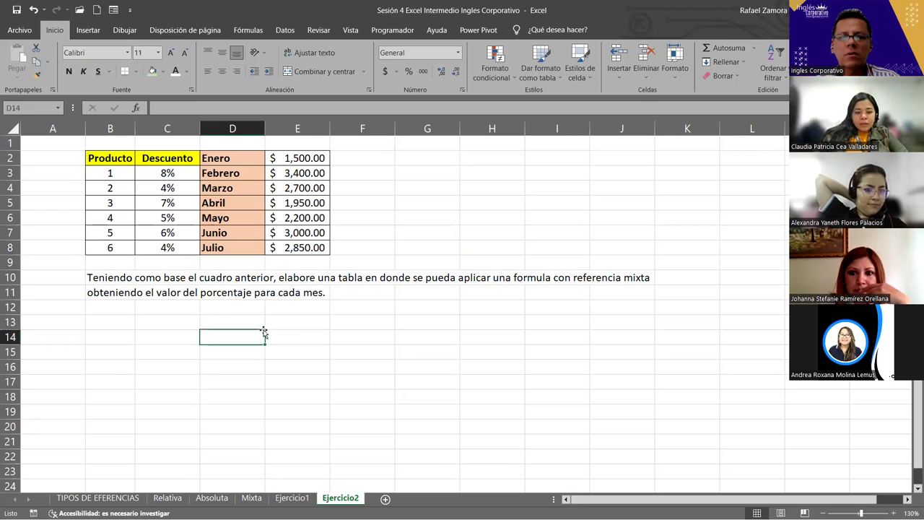
{"action": "left_click", "coordinate": [176, 174]}
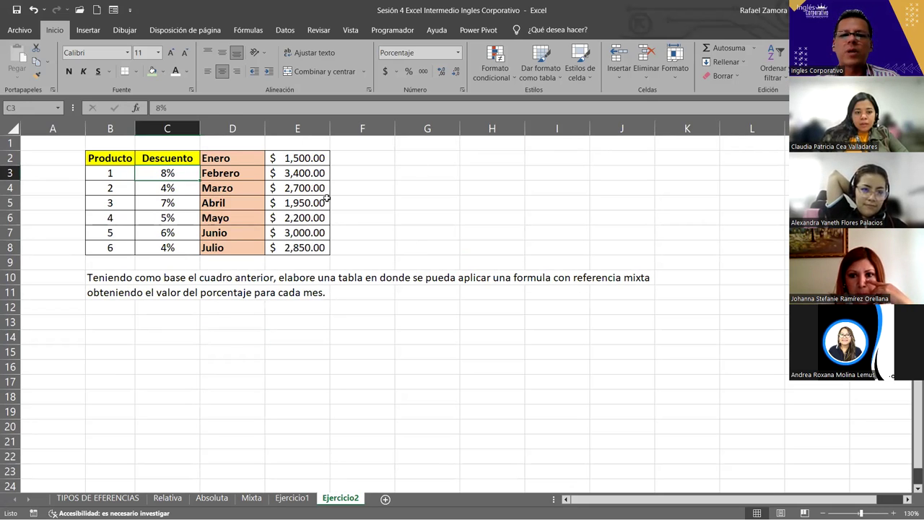
{"action": "left_click", "coordinate": [296, 157]}
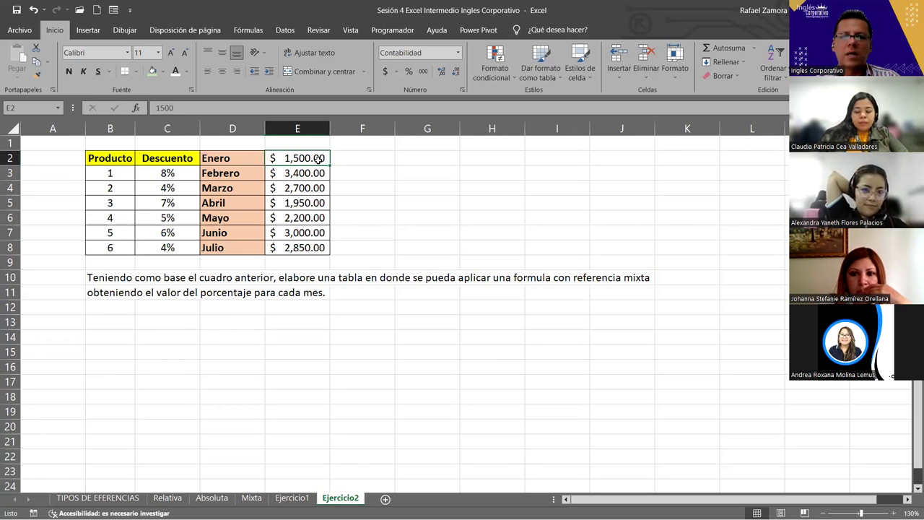
{"action": "left_click", "coordinate": [166, 173]}
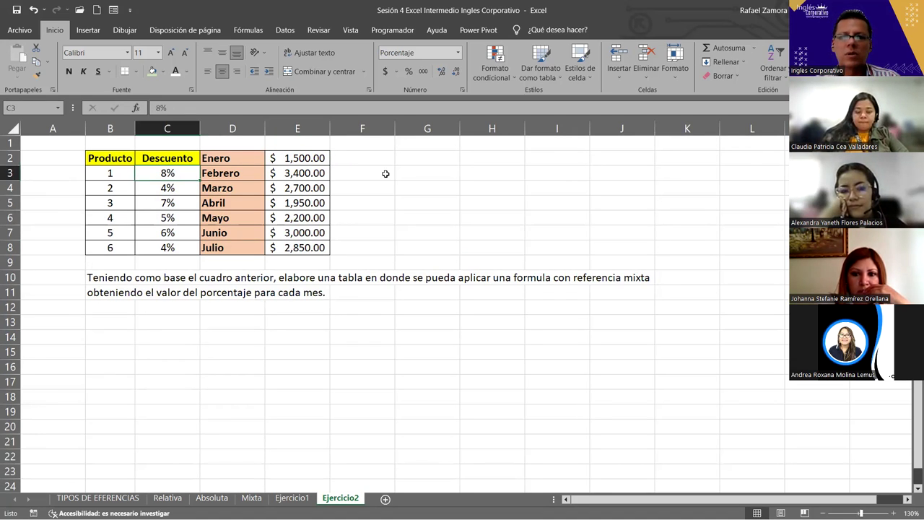
{"action": "left_click", "coordinate": [171, 187]}
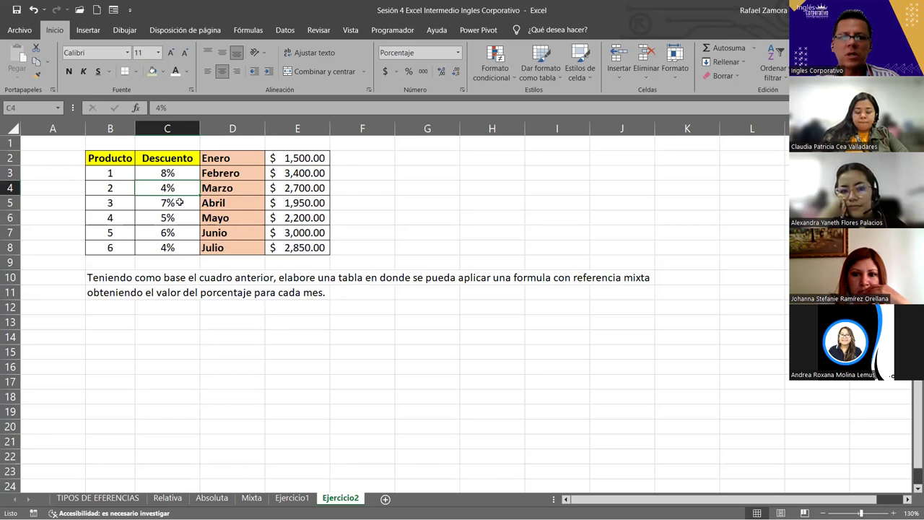
{"action": "left_click", "coordinate": [163, 213]}
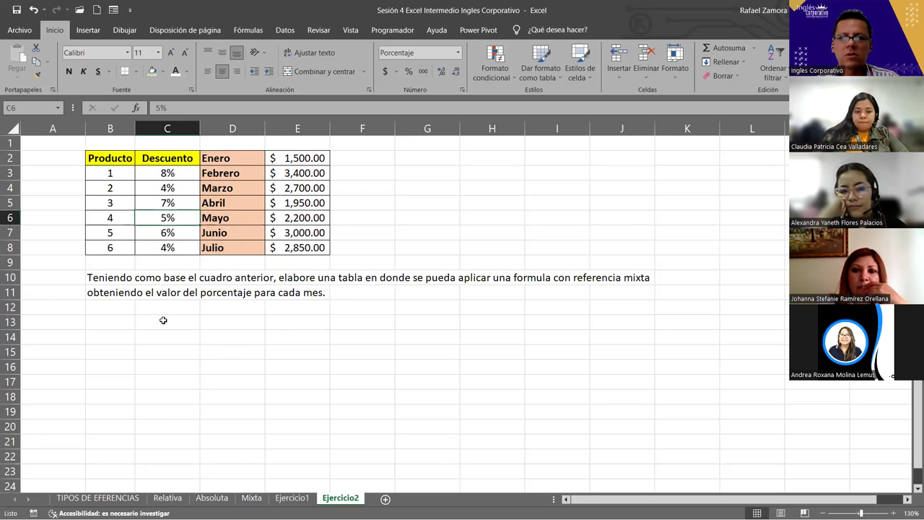
{"action": "left_click_drag", "start_coordinate": [288, 172], "coordinate": [297, 247]}
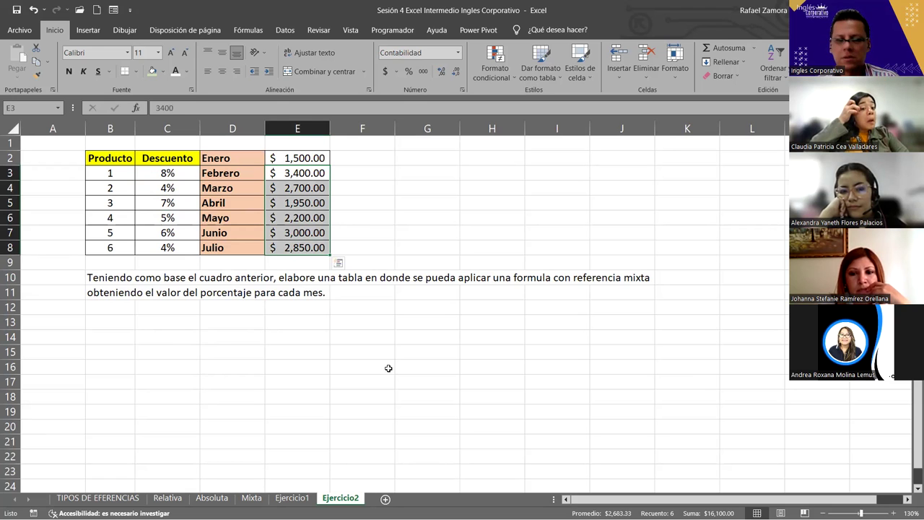
{"action": "scroll", "coordinate": [392, 364], "scroll_direction": "down", "scroll_amount": 1}
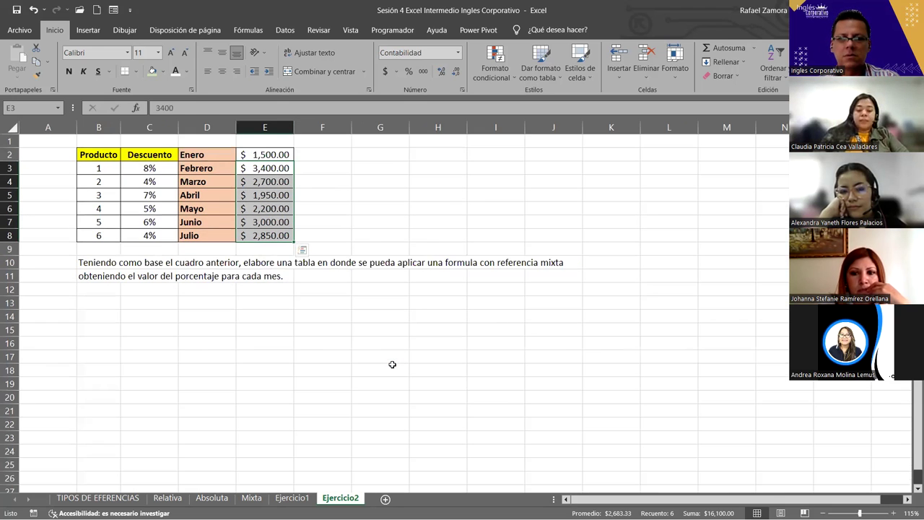
{"action": "scroll", "coordinate": [297, 352], "scroll_direction": "down", "scroll_amount": 1}
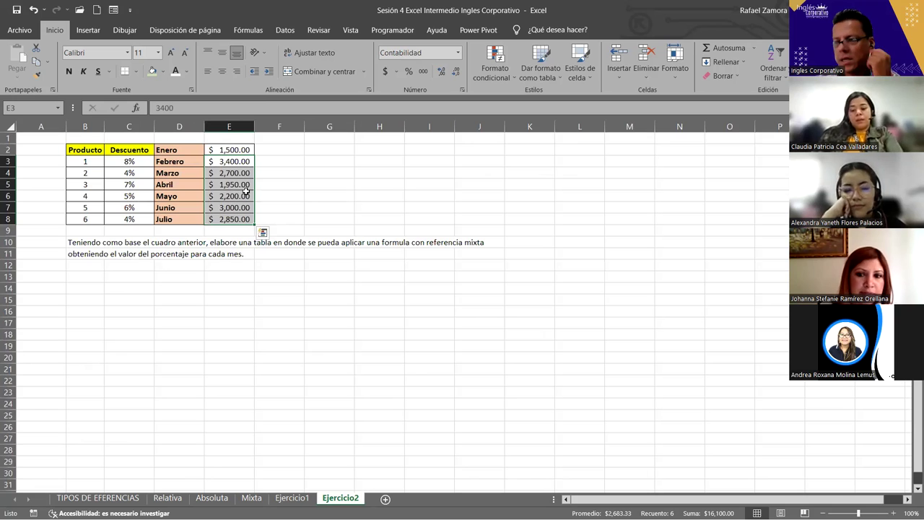
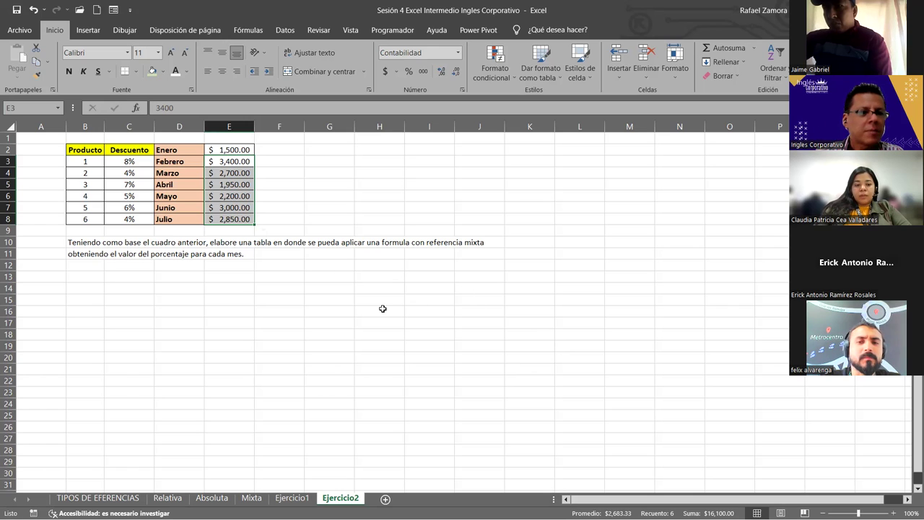
- Replace the 4% discount in C8 with 3% for the last product
{"action": "left_click", "coordinate": [134, 219]}
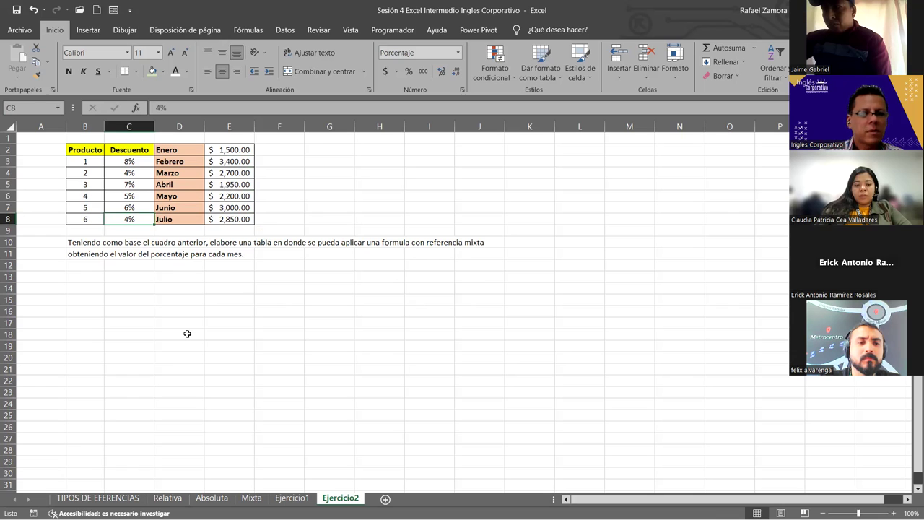
{"action": "type", "text": "3"}
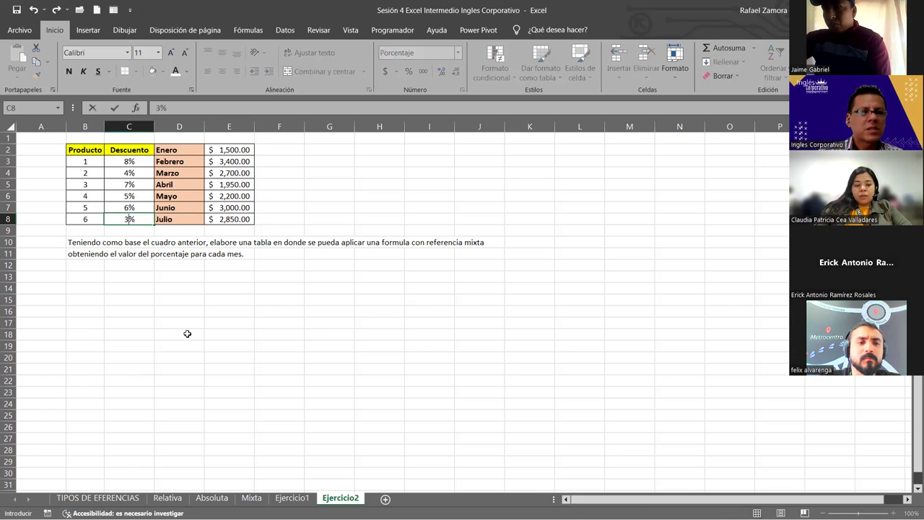
{"action": "key", "text": "Return"}
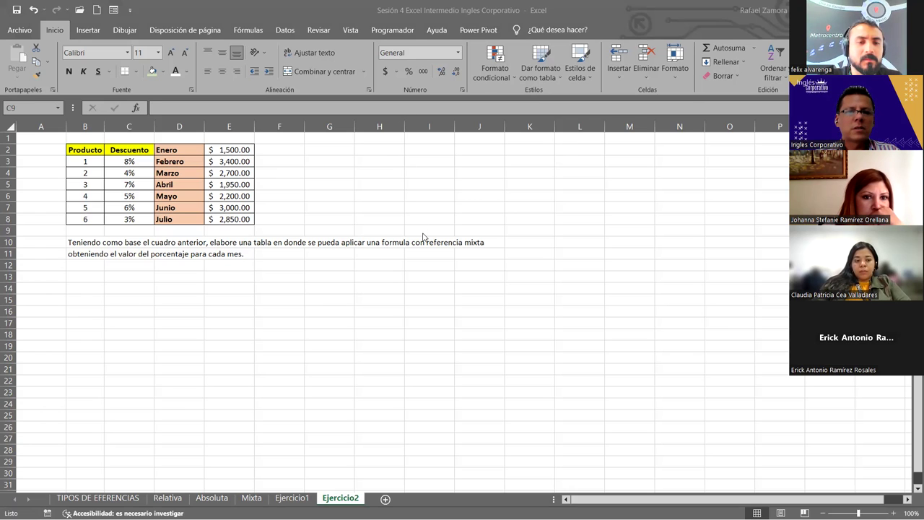
{"action": "left_click", "coordinate": [234, 148]}
{"action": "scroll", "coordinate": [326, 238], "scroll_direction": "up", "scroll_amount": 1}
{"action": "scroll", "coordinate": [325, 237], "scroll_direction": "up", "scroll_amount": 1}
{"action": "scroll", "coordinate": [328, 239], "scroll_direction": "up", "scroll_amount": 1}
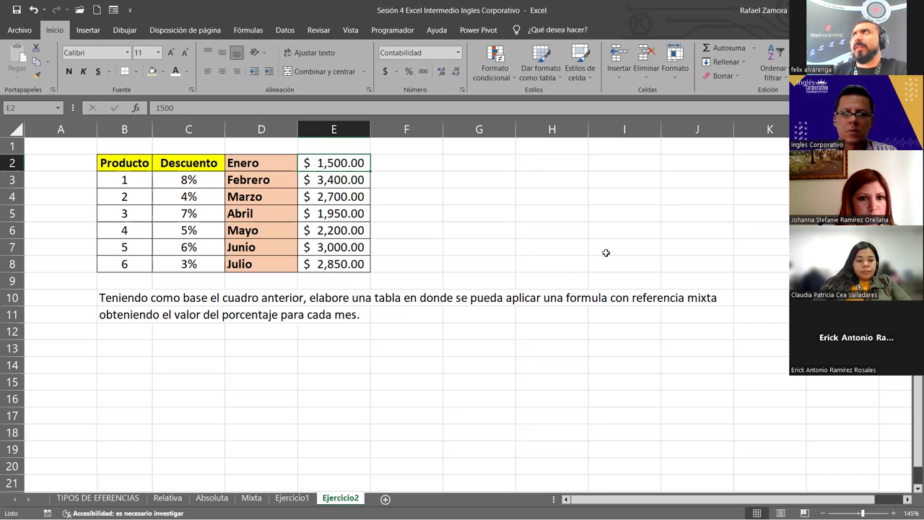
{"action": "scroll", "coordinate": [646, 295], "scroll_direction": "down", "scroll_amount": 1, "text": "ctrl"}
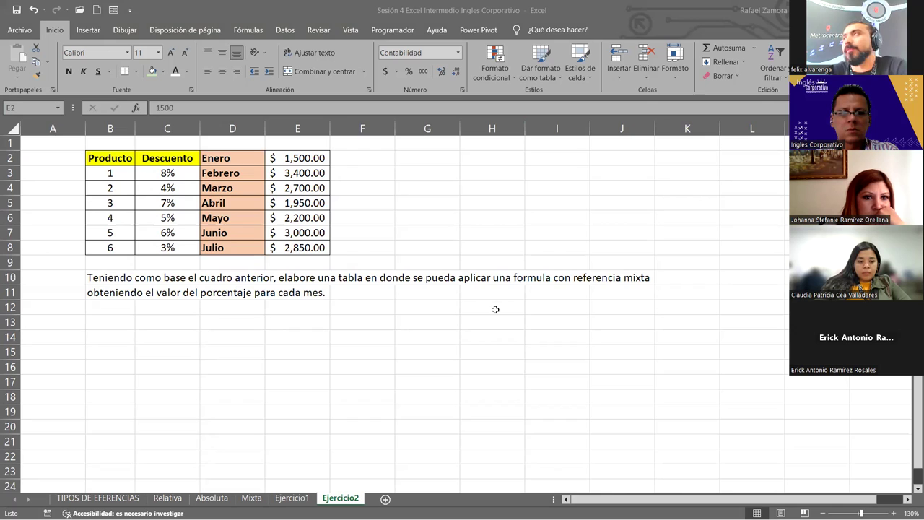
- Select cell H13 below the instructions and scroll through the table area
{"action": "left_click", "coordinate": [517, 322]}
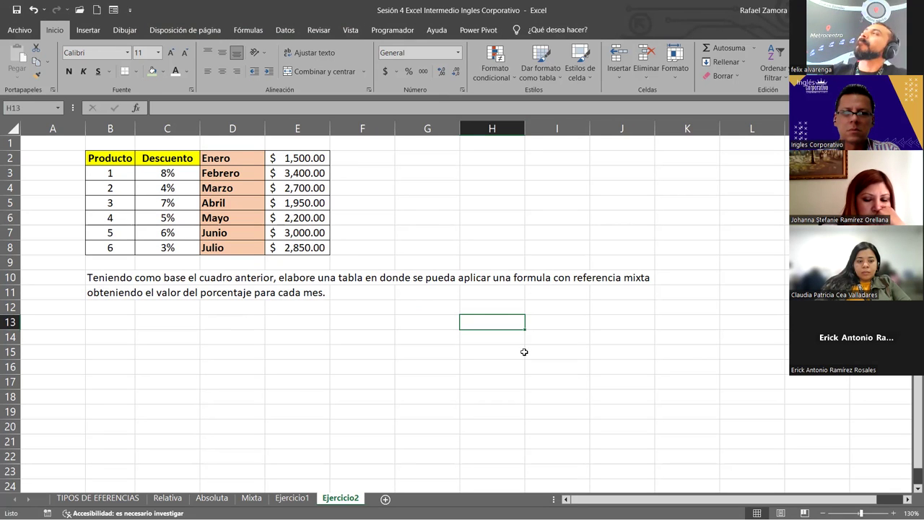
{"action": "scroll", "coordinate": [598, 353], "scroll_direction": "down", "scroll_amount": 1}
{"action": "scroll", "coordinate": [599, 353], "scroll_direction": "up", "scroll_amount": 1}
{"action": "scroll", "coordinate": [599, 353], "scroll_direction": "down", "scroll_amount": 1}
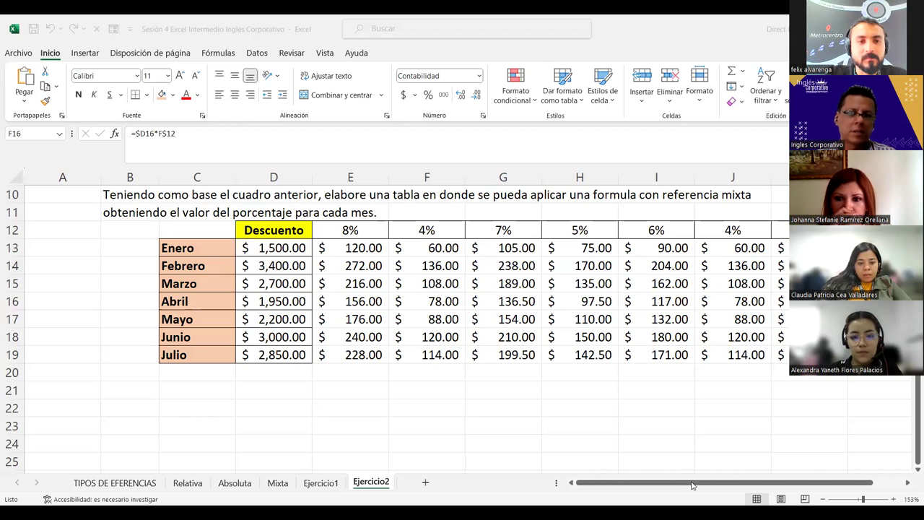
{"action": "left_click_drag", "start_coordinate": [692, 485], "coordinate": [730, 478]}
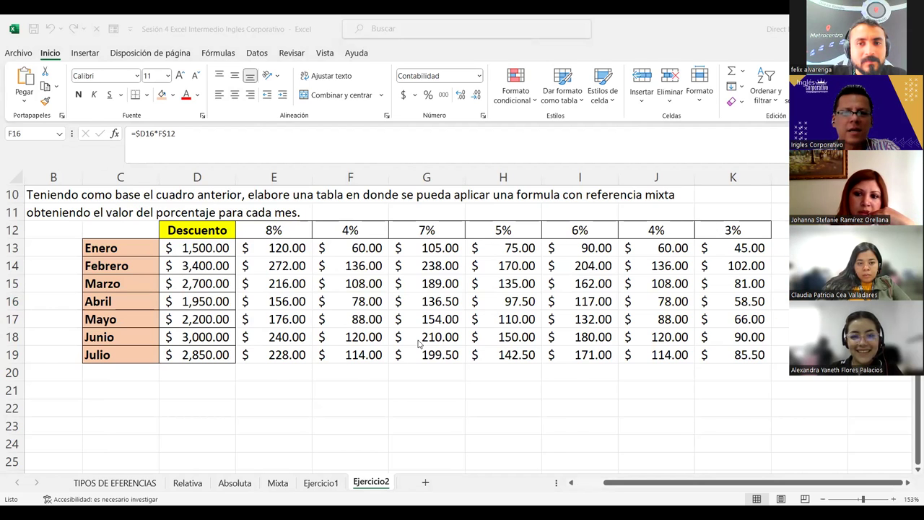
{"action": "scroll", "coordinate": [418, 344], "scroll_direction": "up", "scroll_amount": 3}
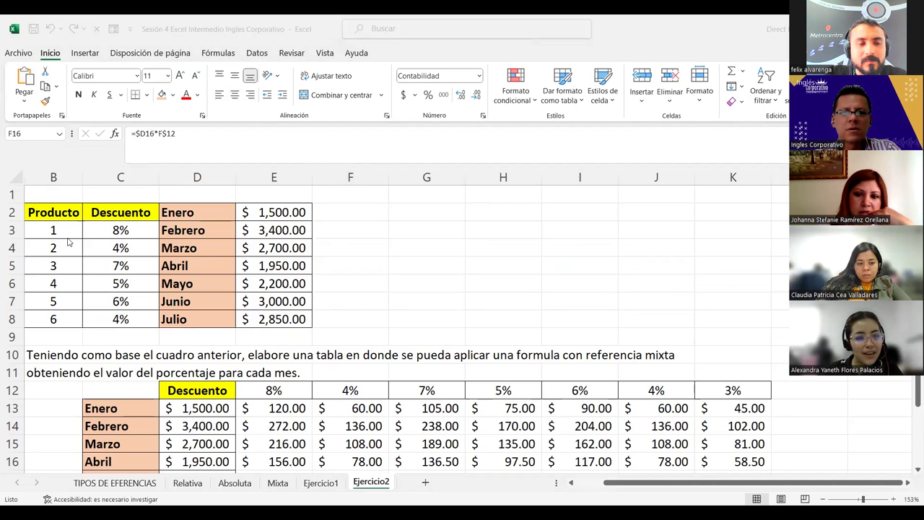
{"action": "scroll", "coordinate": [113, 279], "scroll_direction": "down", "scroll_amount": 2}
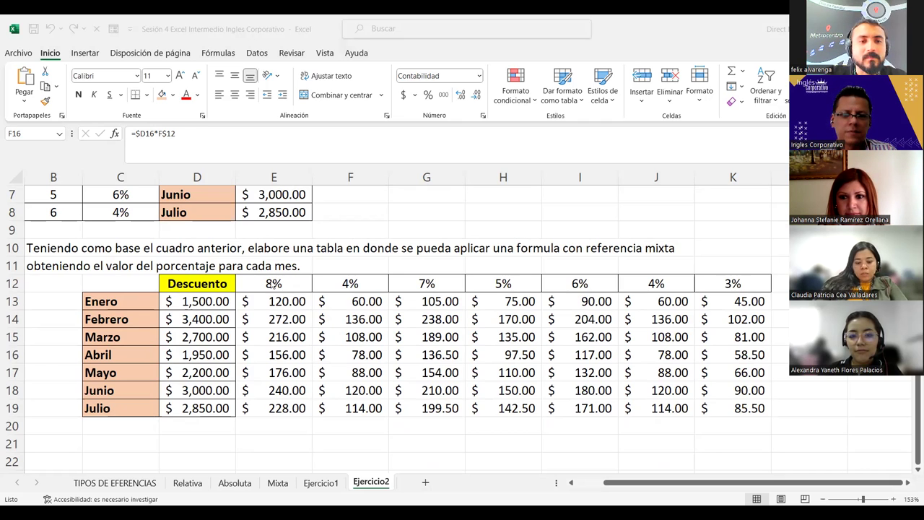
- Copy the discount percentages in E12:K12 and paste them transposed into D22:D28
{"action": "left_click_drag", "start_coordinate": [295, 283], "coordinate": [720, 283]}
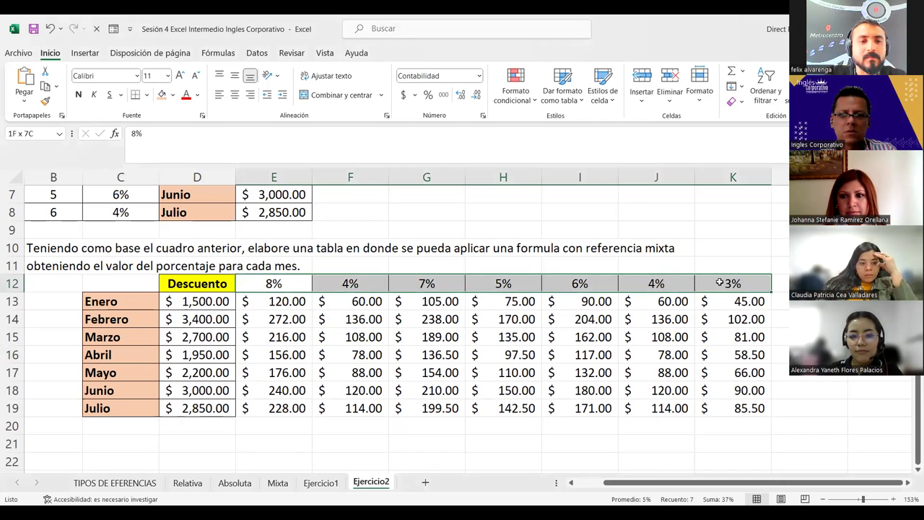
{"action": "key", "text": "ctrl+q"}
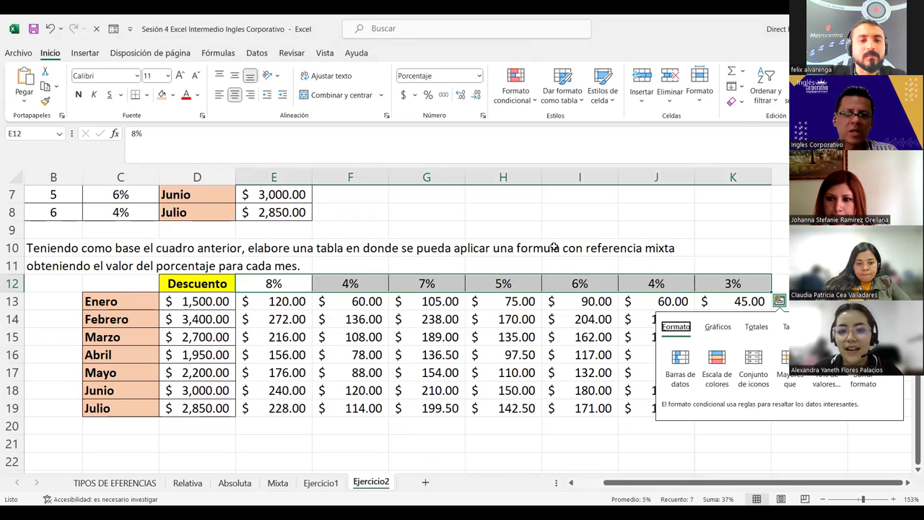
{"action": "scroll", "coordinate": [218, 310], "scroll_direction": "down", "scroll_amount": 3}
{"action": "left_click", "coordinate": [216, 306]}
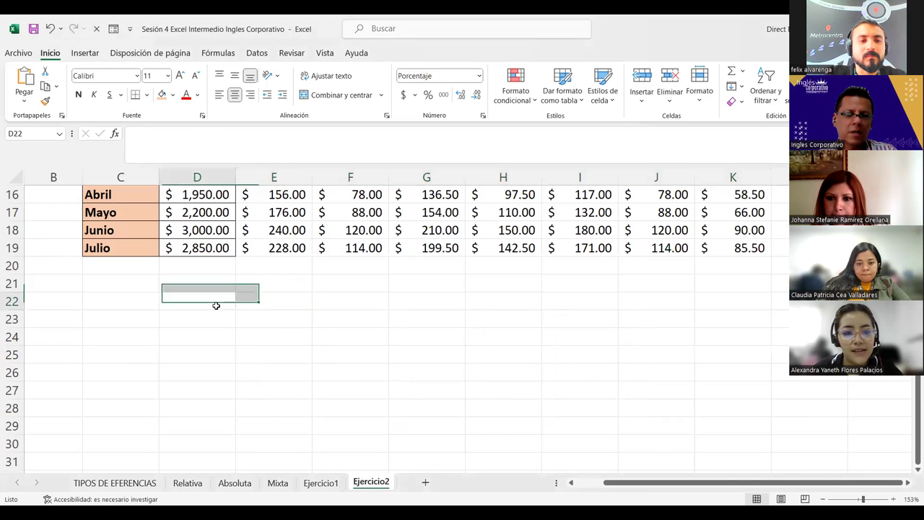
{"action": "right_click", "coordinate": [216, 307]}
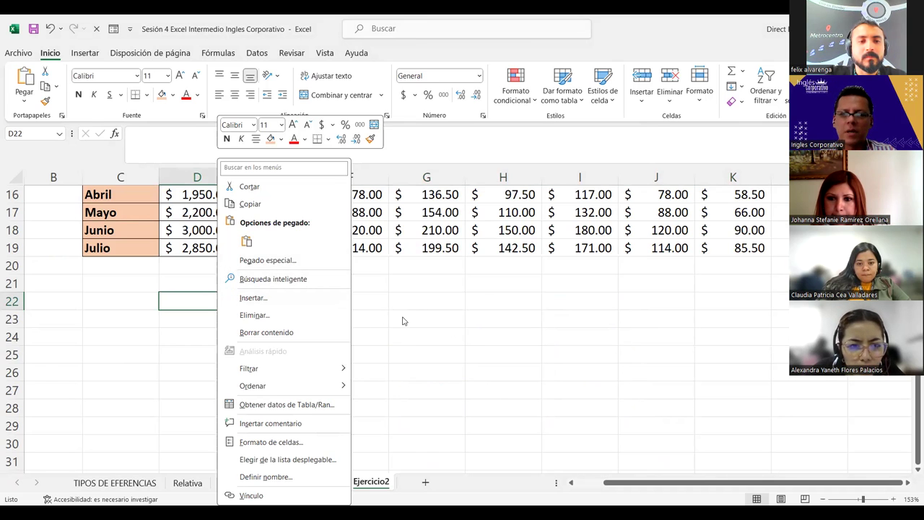
{"action": "scroll", "coordinate": [307, 312], "scroll_direction": "up", "scroll_amount": 4}
{"action": "left_click_drag", "start_coordinate": [274, 337], "coordinate": [753, 337]}
{"action": "key", "text": "ctrl+c"}
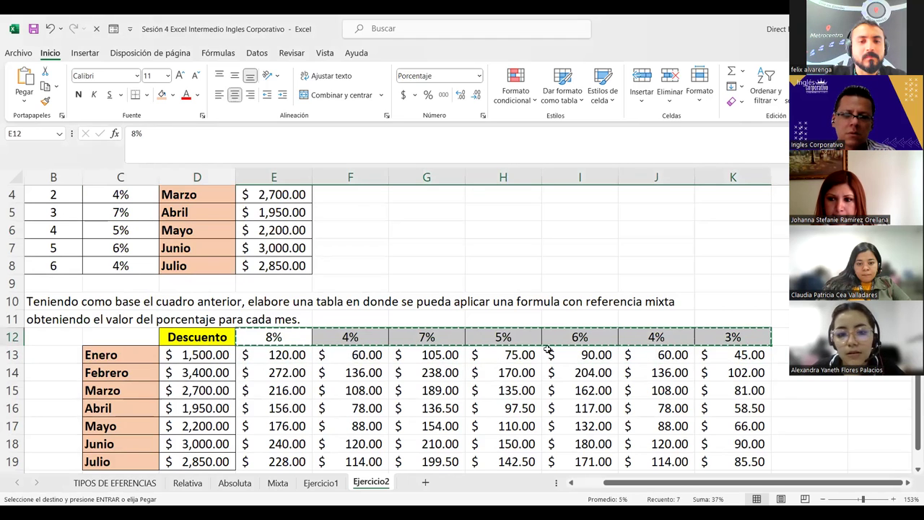
{"action": "scroll", "coordinate": [208, 255], "scroll_direction": "down", "scroll_amount": 5}
{"action": "left_click", "coordinate": [206, 250]}
{"action": "right_click", "coordinate": [208, 247]}
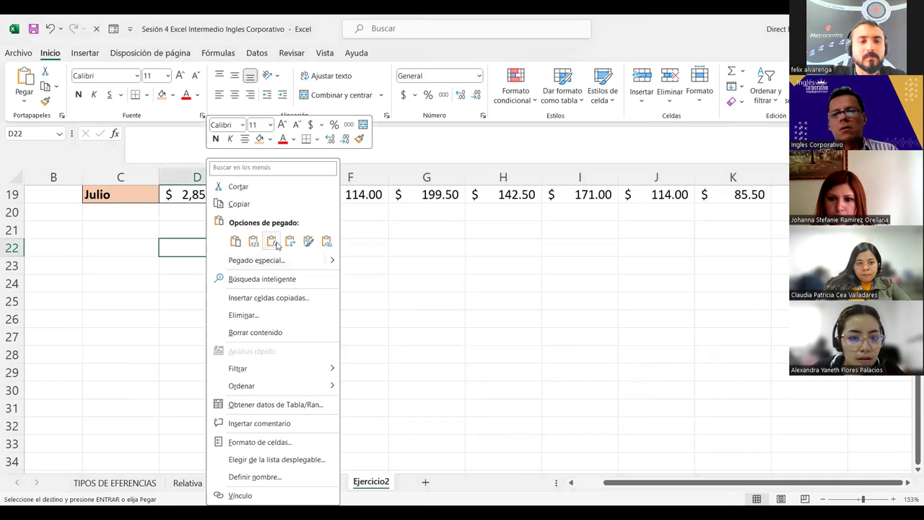
{"action": "key", "text": "t"}
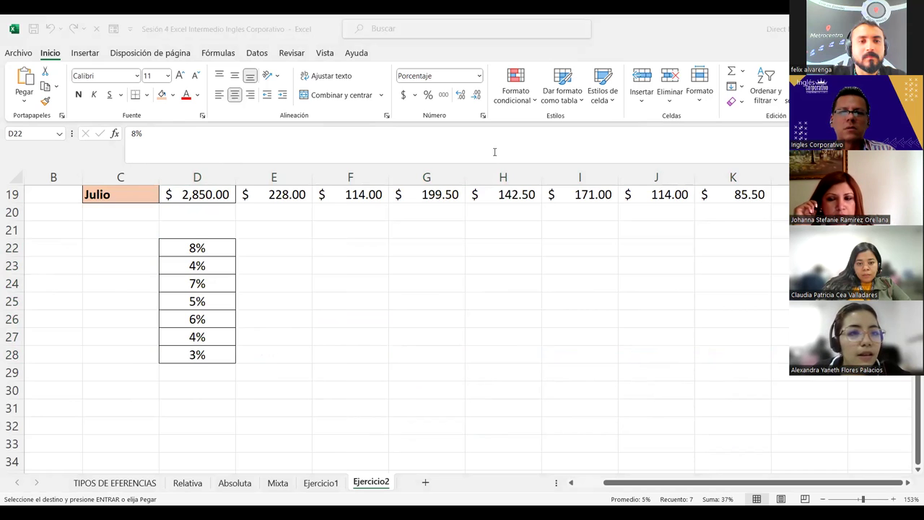
- Sort D22:D28 ascending with Datos > Ordenar de A a Z and copy the sorted list
{"action": "left_click", "coordinate": [257, 54]}
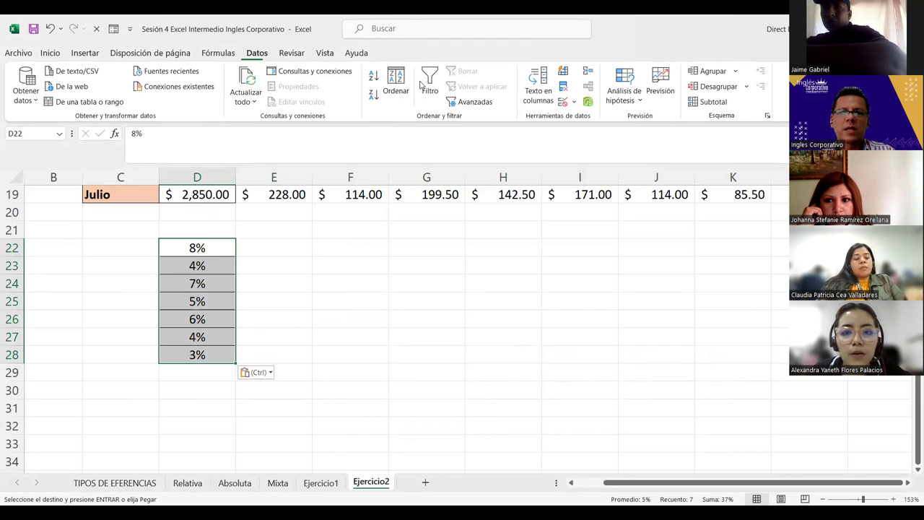
{"action": "left_click", "coordinate": [374, 77]}
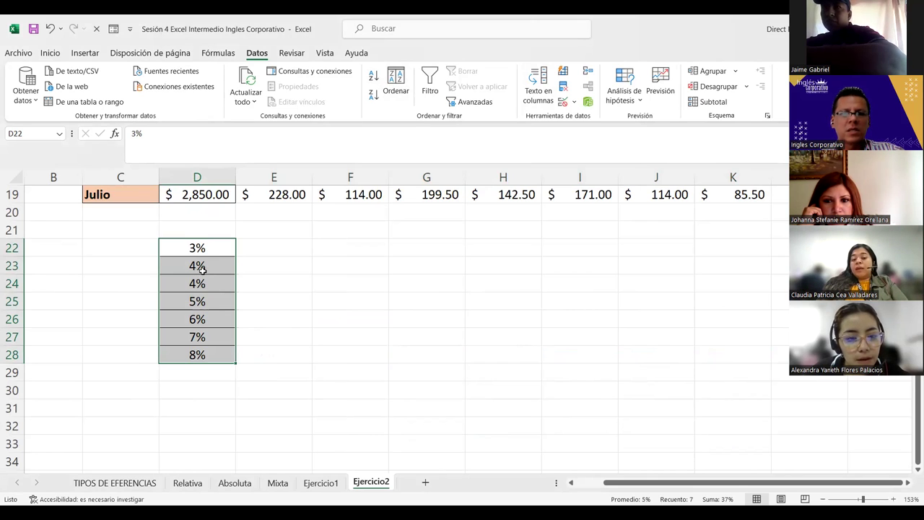
{"action": "key", "text": "ctrl+c"}
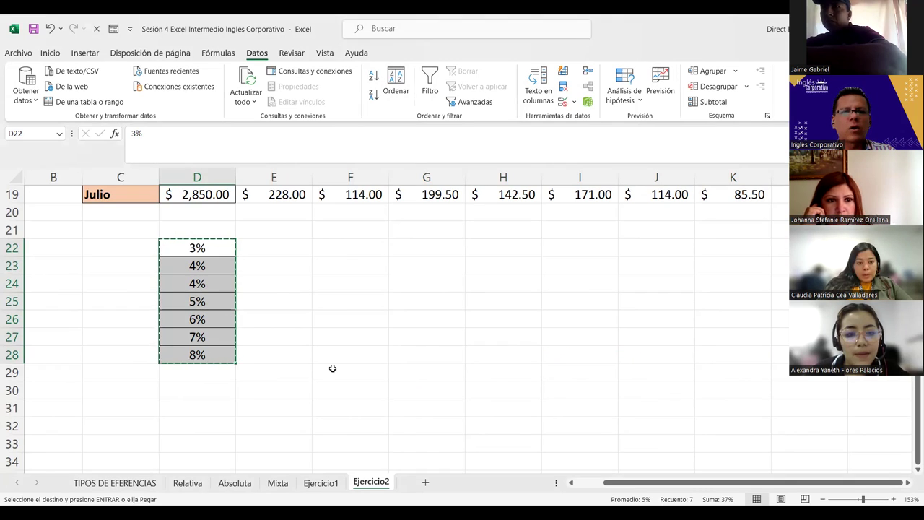
{"action": "scroll", "coordinate": [334, 368], "scroll_direction": "up", "scroll_amount": 3}
{"action": "scroll", "coordinate": [335, 369], "scroll_direction": "up", "scroll_amount": 1}
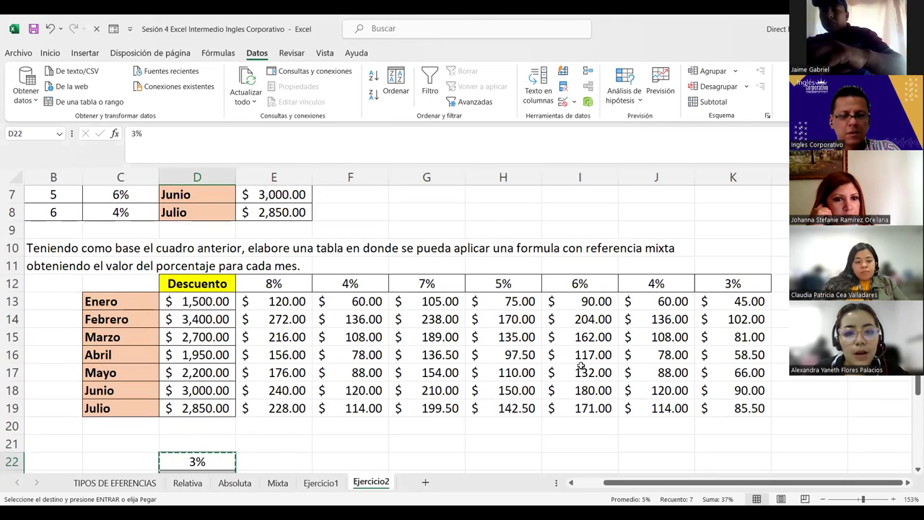
{"action": "scroll", "coordinate": [241, 323], "scroll_direction": "up", "scroll_amount": 2}
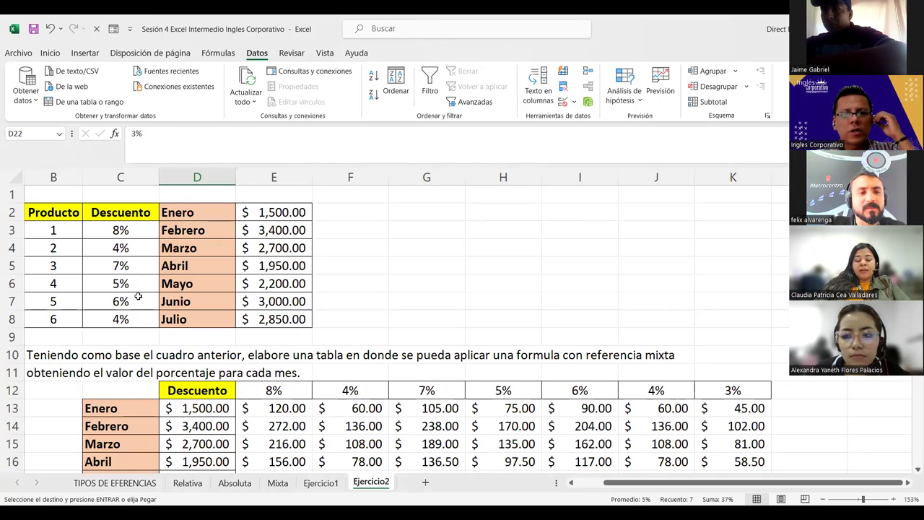
{"action": "scroll", "coordinate": [321, 321], "scroll_direction": "down", "scroll_amount": 3}
{"action": "scroll", "coordinate": [553, 367], "scroll_direction": "down", "scroll_amount": 1}
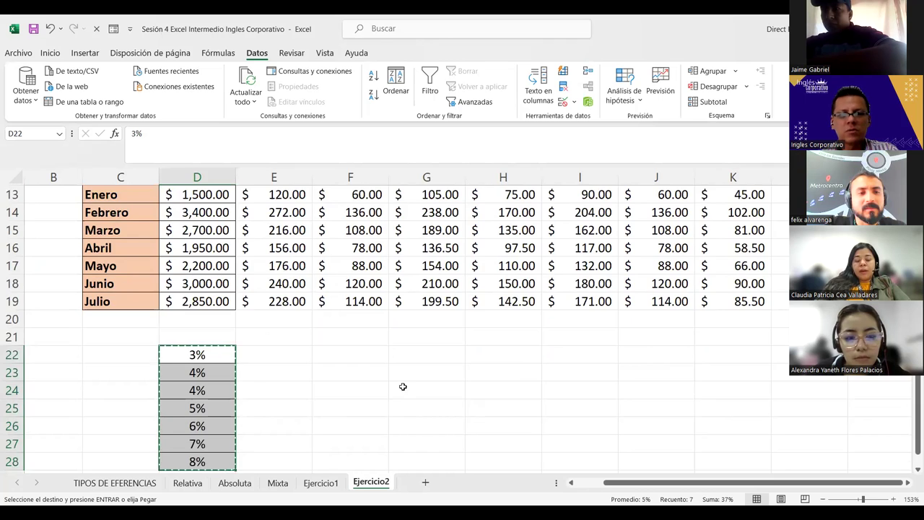
{"action": "scroll", "coordinate": [231, 340], "scroll_direction": "down", "scroll_amount": 1}
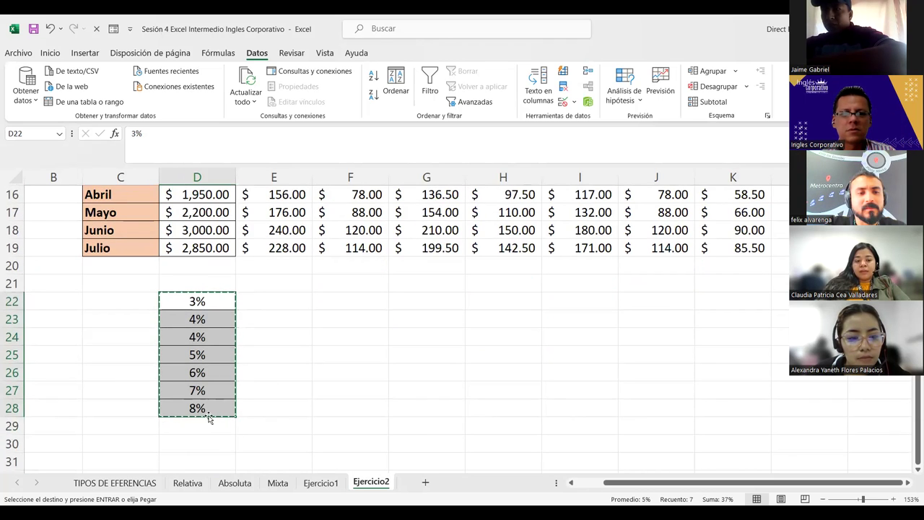
{"action": "scroll", "coordinate": [354, 338], "scroll_direction": "up", "scroll_amount": 4}
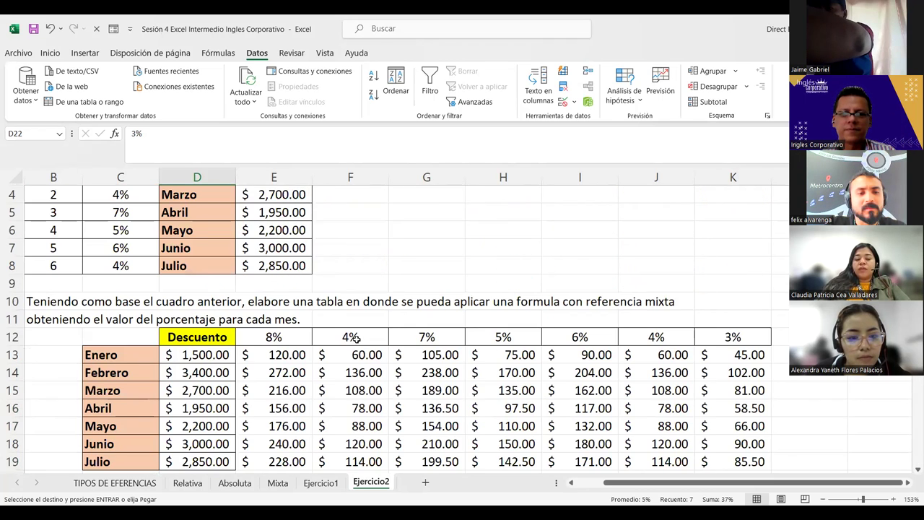
{"action": "scroll", "coordinate": [355, 338], "scroll_direction": "up", "scroll_amount": 1}
{"action": "scroll", "coordinate": [356, 339], "scroll_direction": "down", "scroll_amount": 3}
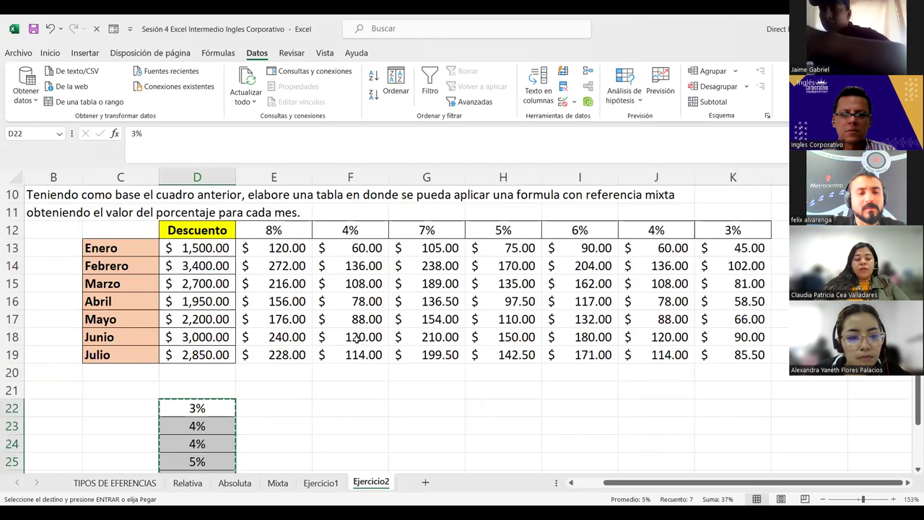
{"action": "scroll", "coordinate": [354, 338], "scroll_direction": "down", "scroll_amount": 2}
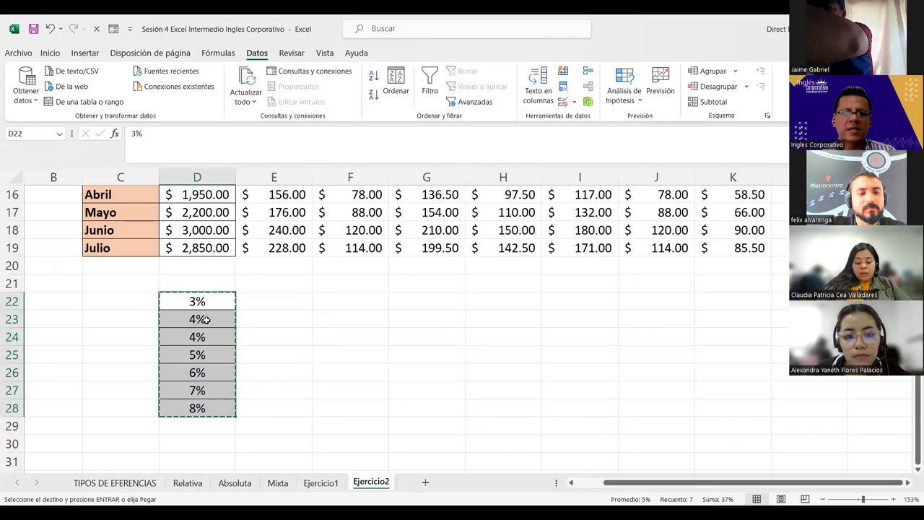
- Fill D23 with the 3% from D22 using the fill handle
{"action": "left_click", "coordinate": [245, 313]}
{"action": "left_click", "coordinate": [217, 301]}
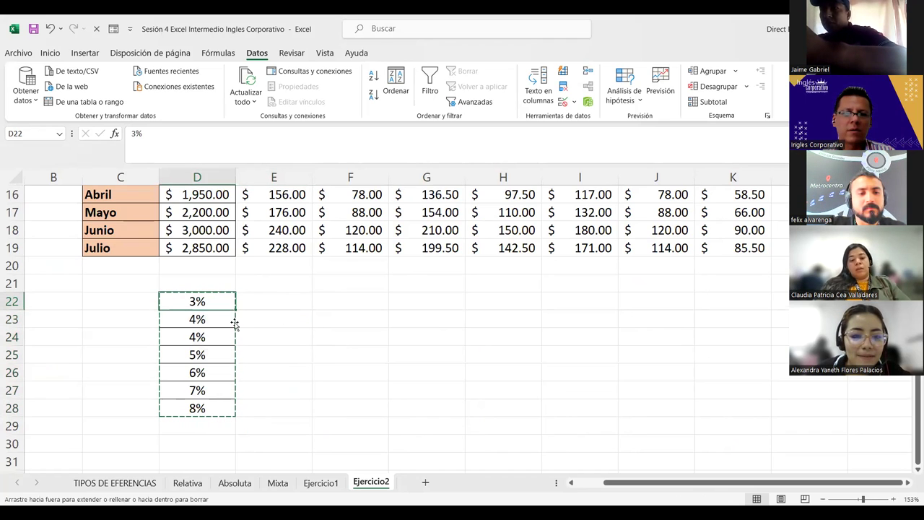
{"action": "left_click_drag", "start_coordinate": [235, 324], "coordinate": [235, 322]}
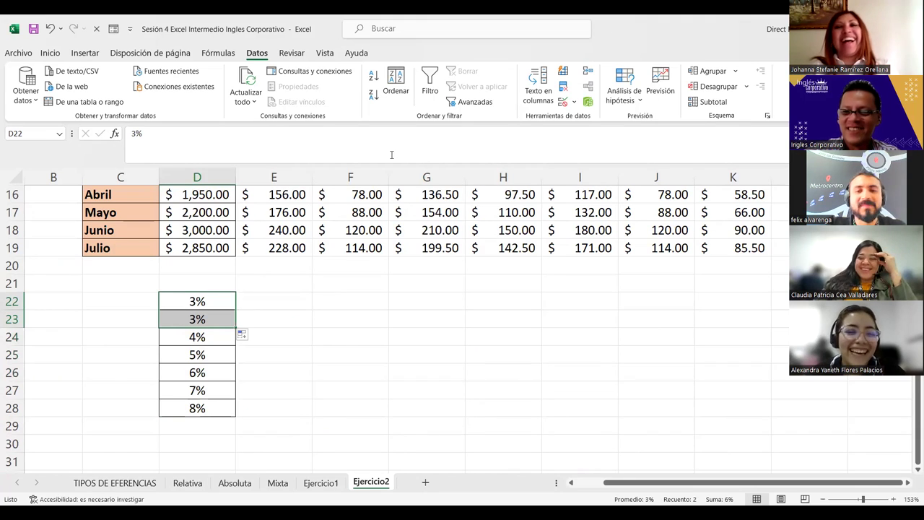
{"action": "left_click", "coordinate": [339, 352]}
- Select and copy the percentage list D22:D28
{"action": "left_click", "coordinate": [217, 301]}
{"action": "left_click_drag", "start_coordinate": [209, 390], "coordinate": [212, 410]}
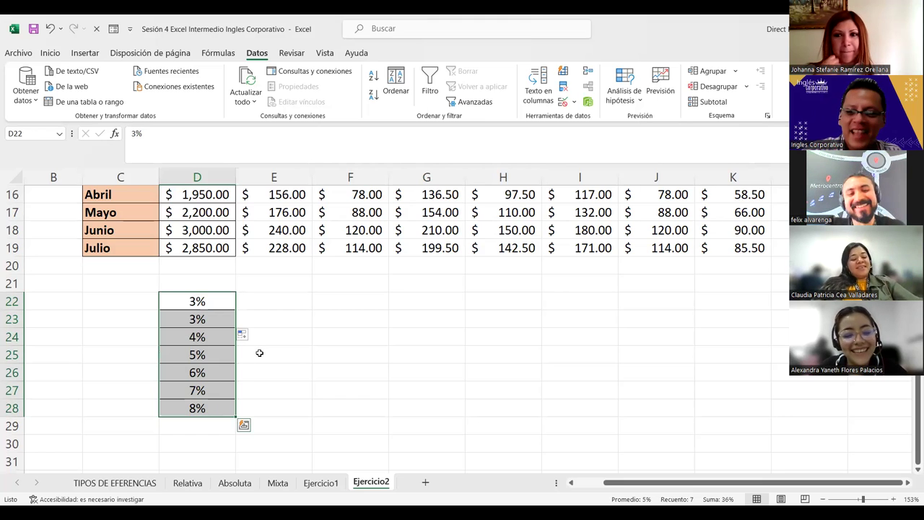
{"action": "key", "text": "ctrl+c"}
{"action": "scroll", "coordinate": [481, 261], "scroll_direction": "up", "scroll_amount": 5}
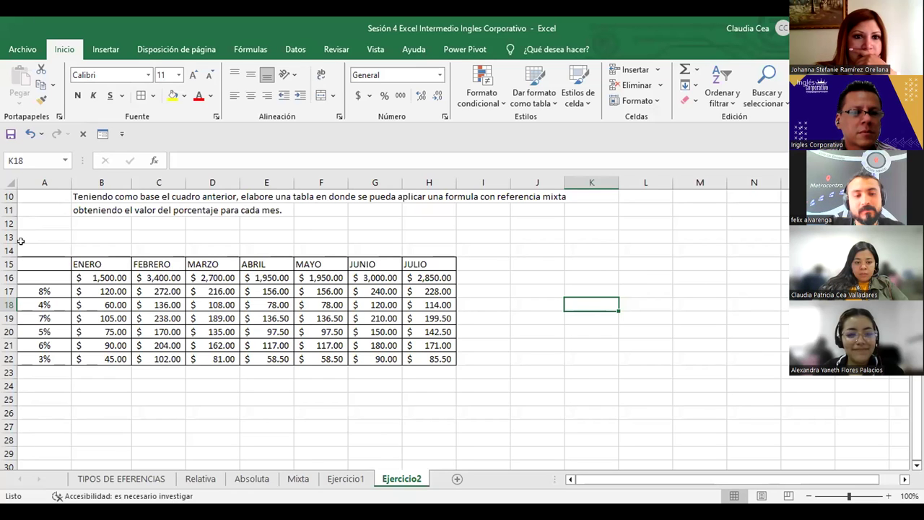
- Inspect the B17 mixed-reference formula and select the percentages A17:A22
{"action": "left_click", "coordinate": [90, 273]}
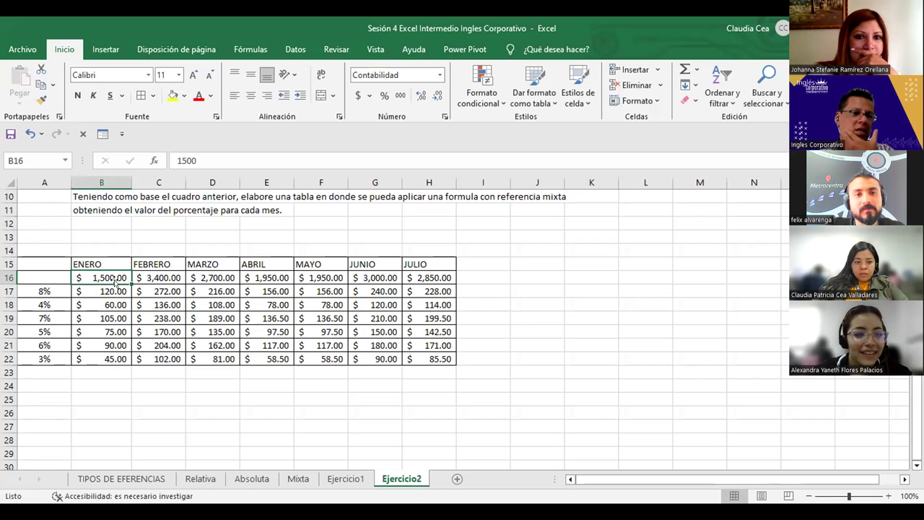
{"action": "left_click", "coordinate": [114, 291]}
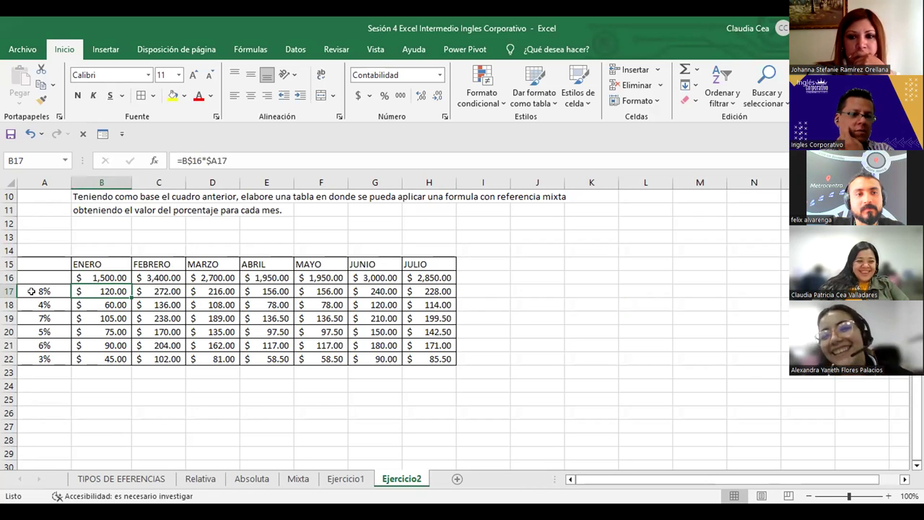
{"action": "left_click_drag", "start_coordinate": [31, 291], "coordinate": [44, 359]}
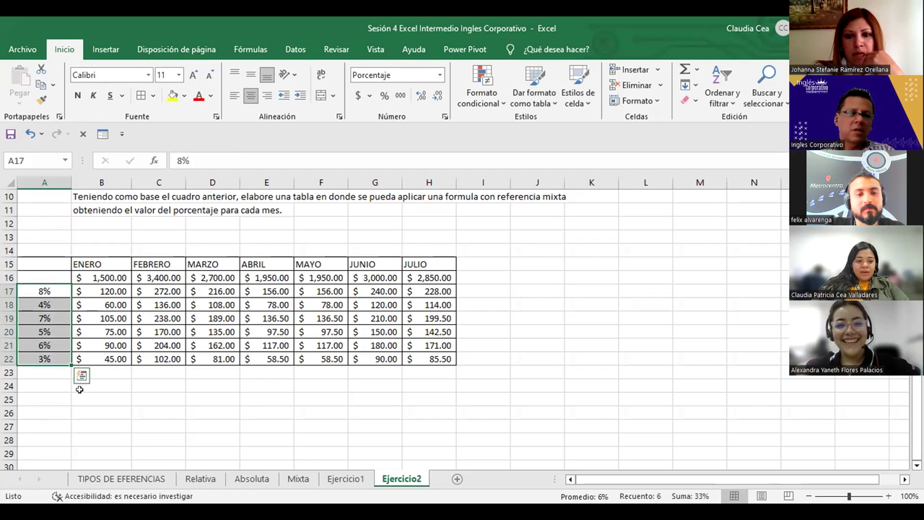
{"action": "left_click", "coordinate": [108, 397]}
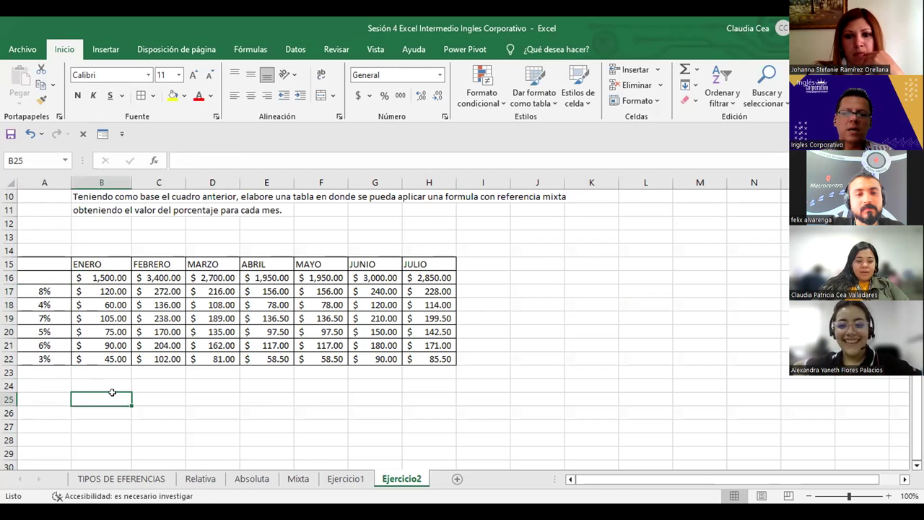
{"action": "left_click", "coordinate": [41, 289]}
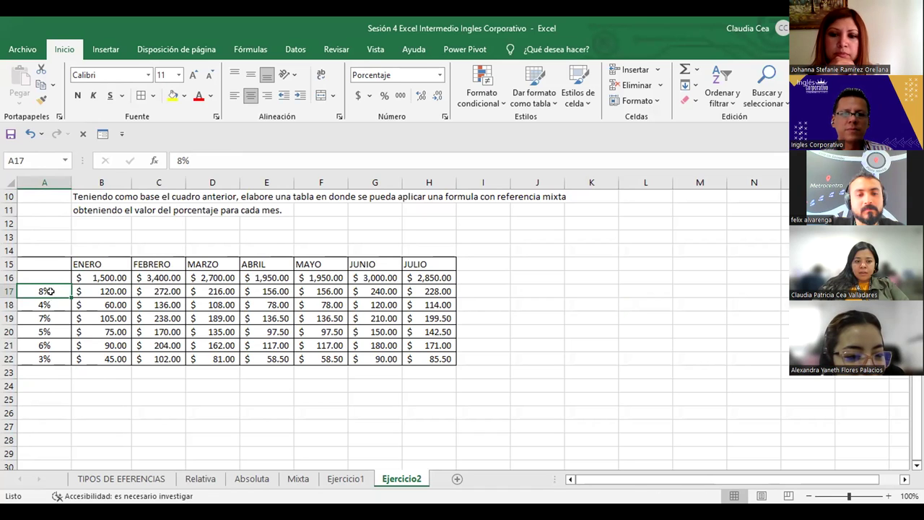
{"action": "left_click_drag", "start_coordinate": [51, 292], "coordinate": [59, 361]}
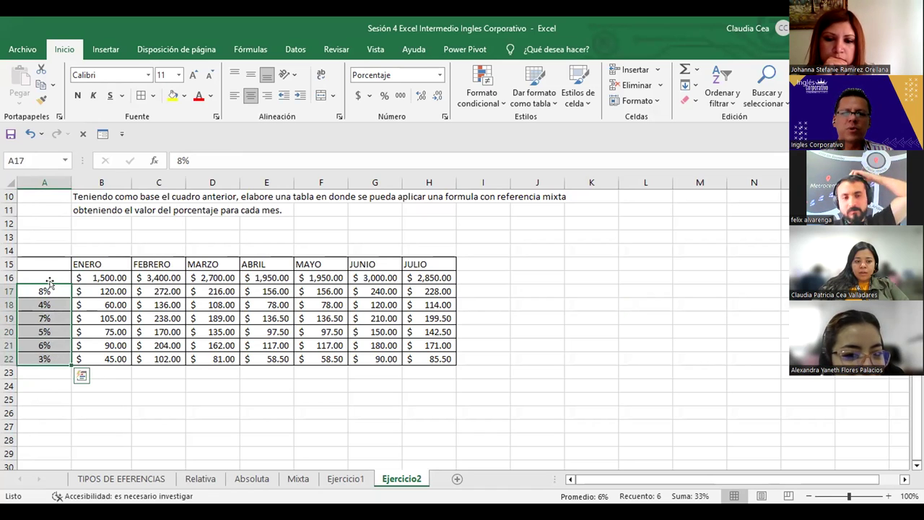
{"action": "key", "text": "Escape"}
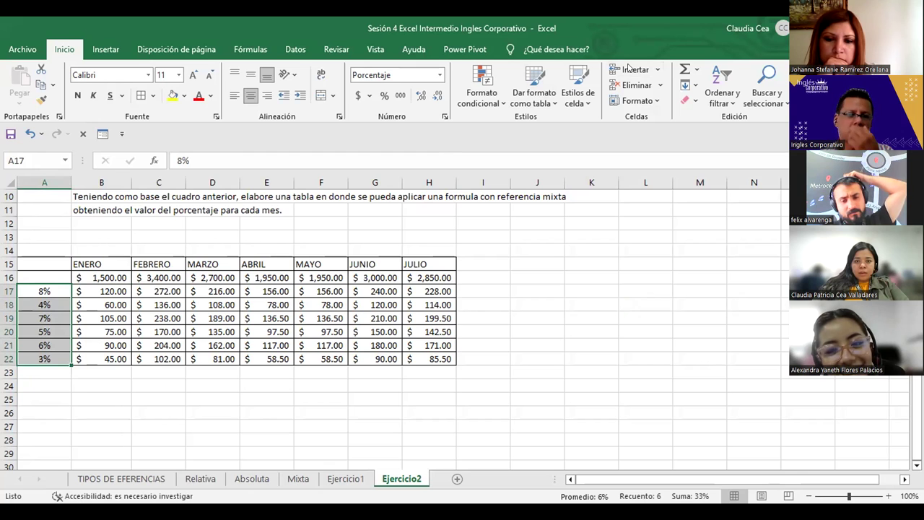
- Sort A17:A22 smallest to largest, continuing with the current selection only
{"action": "left_click", "coordinate": [295, 49]}
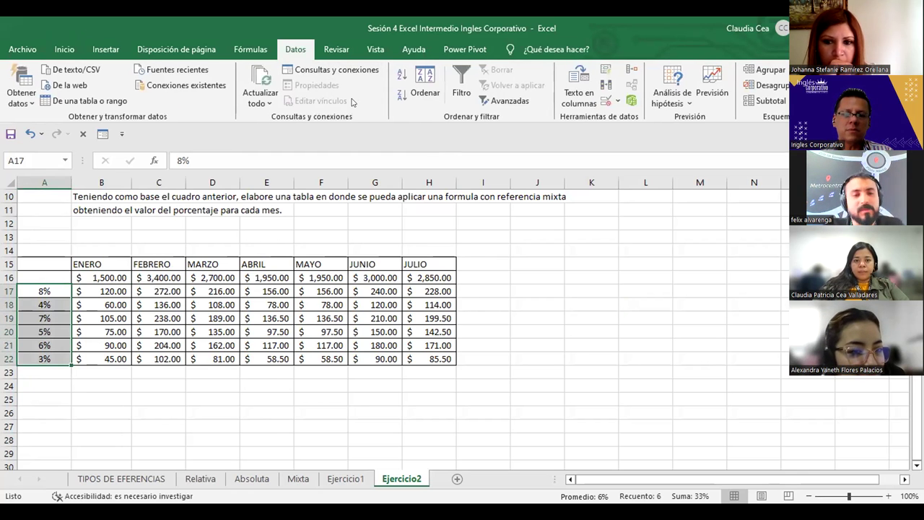
{"action": "left_click", "coordinate": [426, 81]}
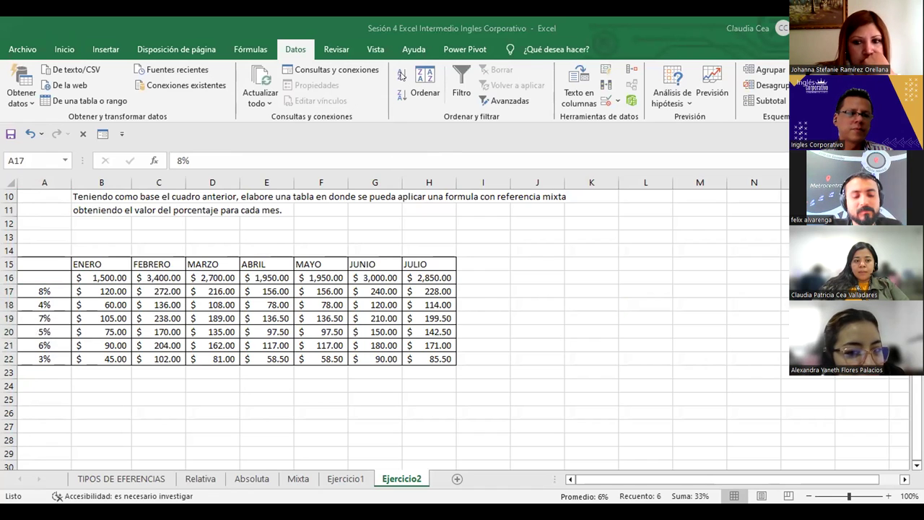
{"action": "left_click", "coordinate": [403, 75]}
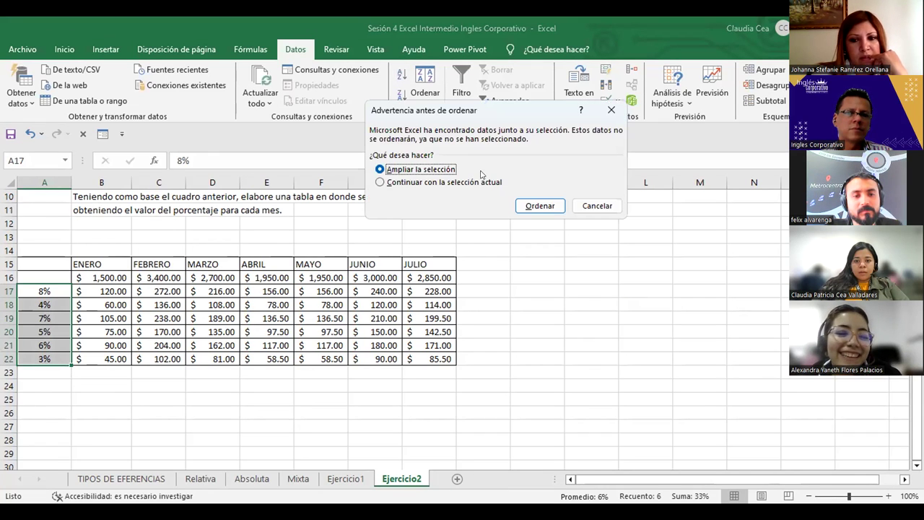
{"action": "left_click", "coordinate": [543, 202]}
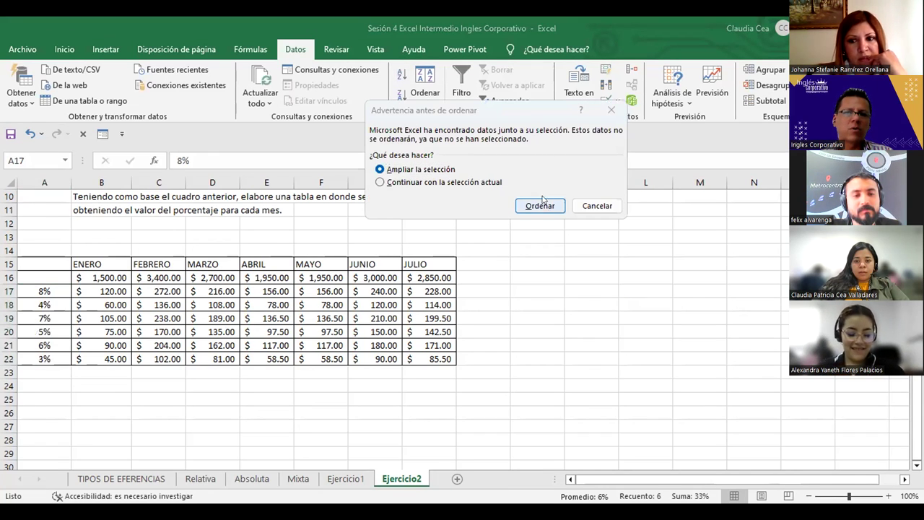
{"action": "left_click", "coordinate": [381, 182]}
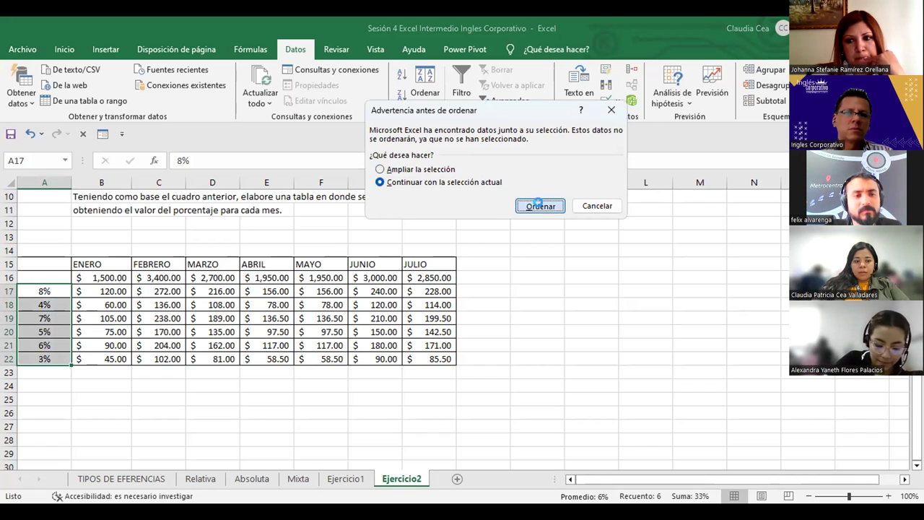
{"action": "left_click", "coordinate": [539, 204]}
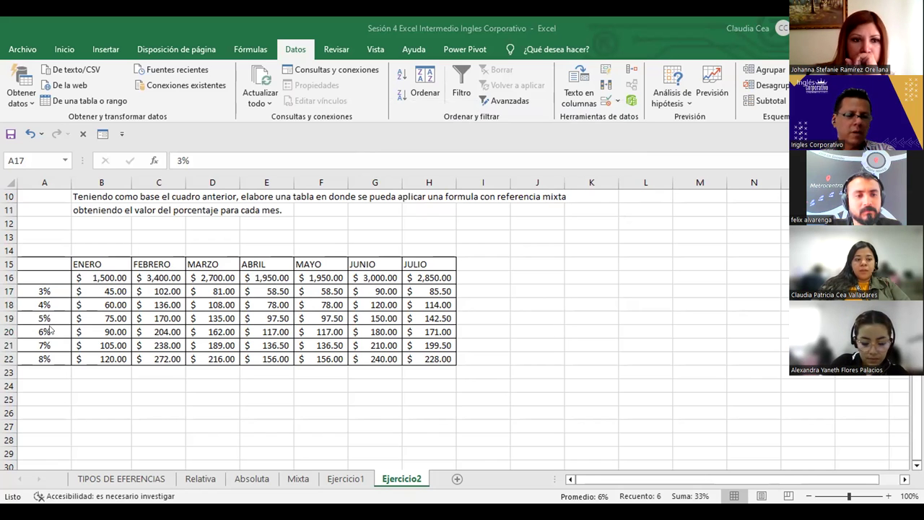
- Check the recalculated formula in B17 against the base amount in B16
{"action": "left_click", "coordinate": [104, 287]}
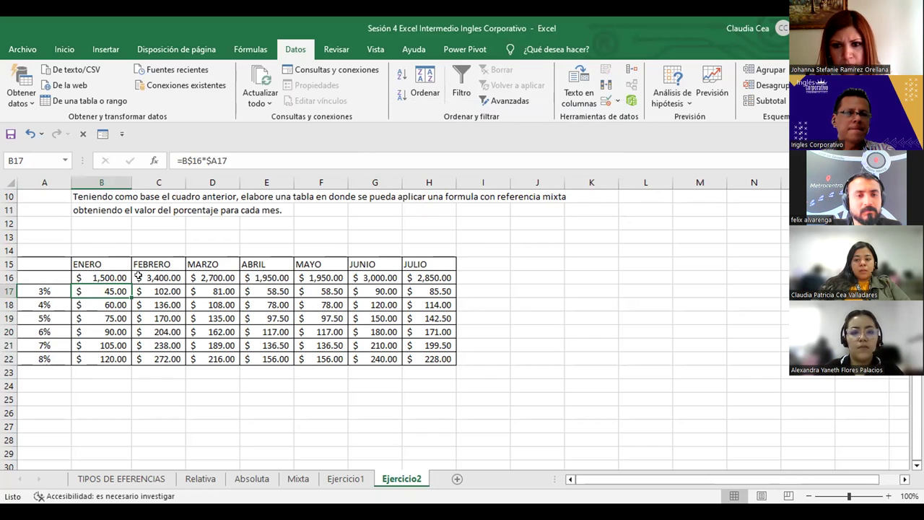
{"action": "left_click", "coordinate": [100, 277]}
{"action": "left_click", "coordinate": [109, 286]}
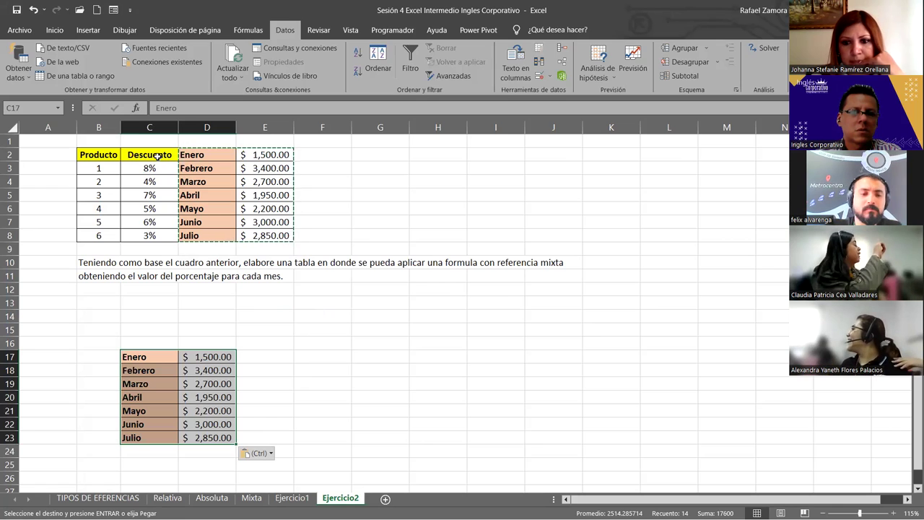
- Sort the discount values C3:C8 ascending, limited to that column
{"action": "left_click_drag", "start_coordinate": [156, 157], "coordinate": [168, 229]}
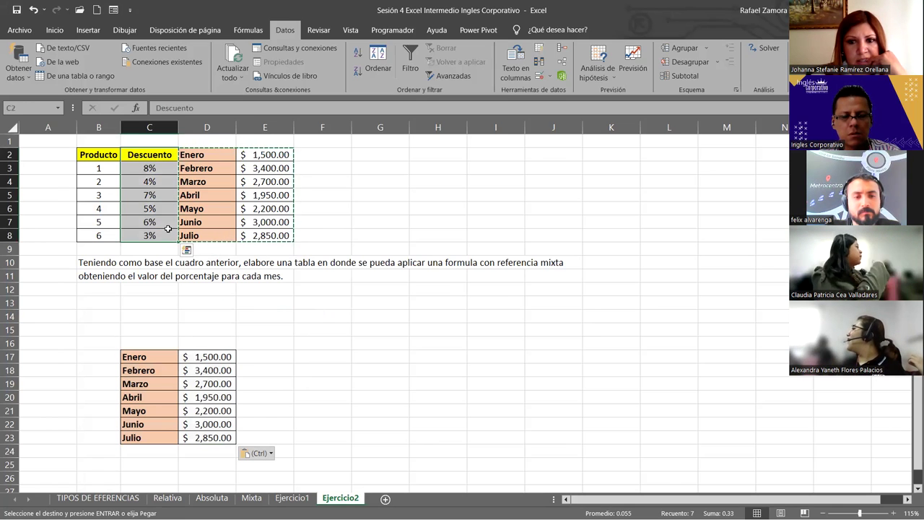
{"action": "left_click_drag", "start_coordinate": [154, 166], "coordinate": [152, 235]}
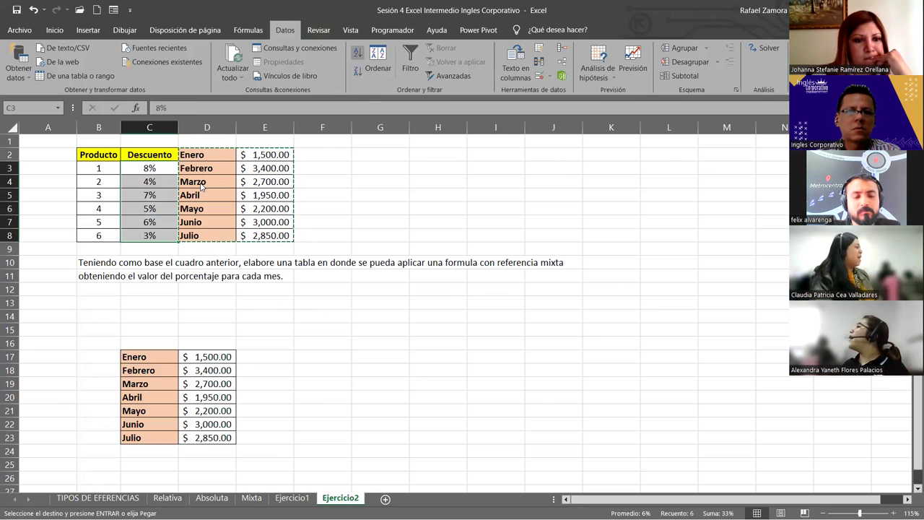
{"action": "left_click", "coordinate": [358, 52]}
{"action": "left_click", "coordinate": [374, 163]}
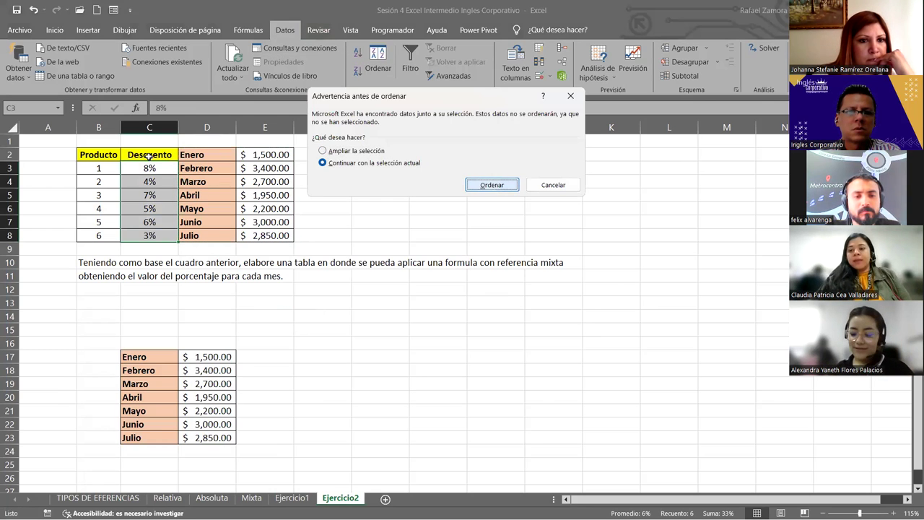
{"action": "key", "text": "Return"}
- Copy the sorted Descuento column and paste it transposed across row 16 from D16
{"action": "left_click_drag", "start_coordinate": [149, 155], "coordinate": [149, 236]}
{"action": "key", "text": "ctrl+c"}
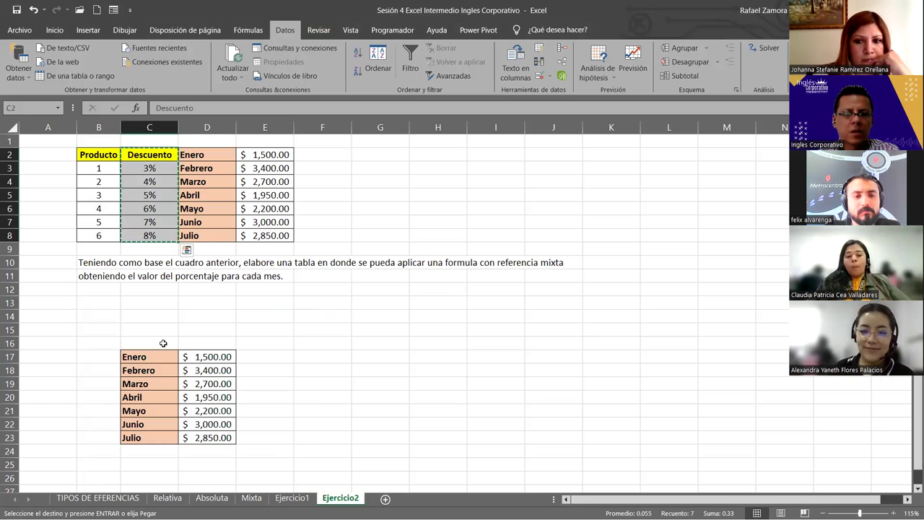
{"action": "left_click", "coordinate": [214, 340]}
{"action": "right_click", "coordinate": [215, 341]}
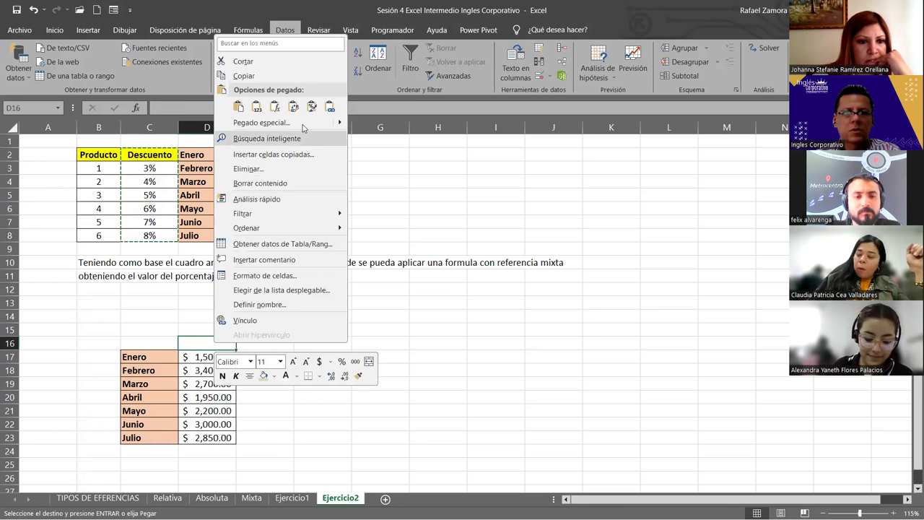
{"action": "left_click", "coordinate": [293, 106]}
- Give the discount header row E16:J16 a light blue fill
{"action": "scroll", "coordinate": [543, 351], "scroll_direction": "down", "scroll_amount": 1}
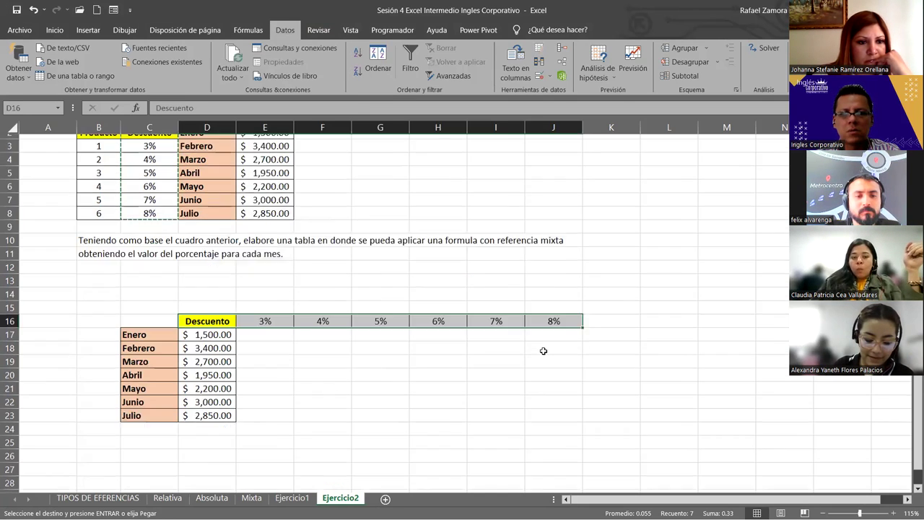
{"action": "scroll", "coordinate": [543, 351], "scroll_direction": "down", "scroll_amount": 2}
{"action": "left_click_drag", "start_coordinate": [264, 262], "coordinate": [538, 262]}
{"action": "left_click", "coordinate": [55, 30]}
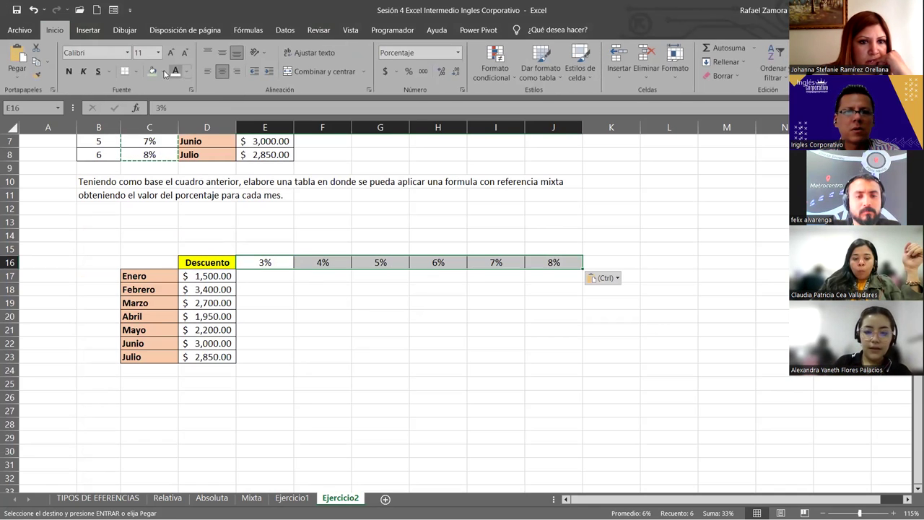
{"action": "left_click", "coordinate": [164, 73]}
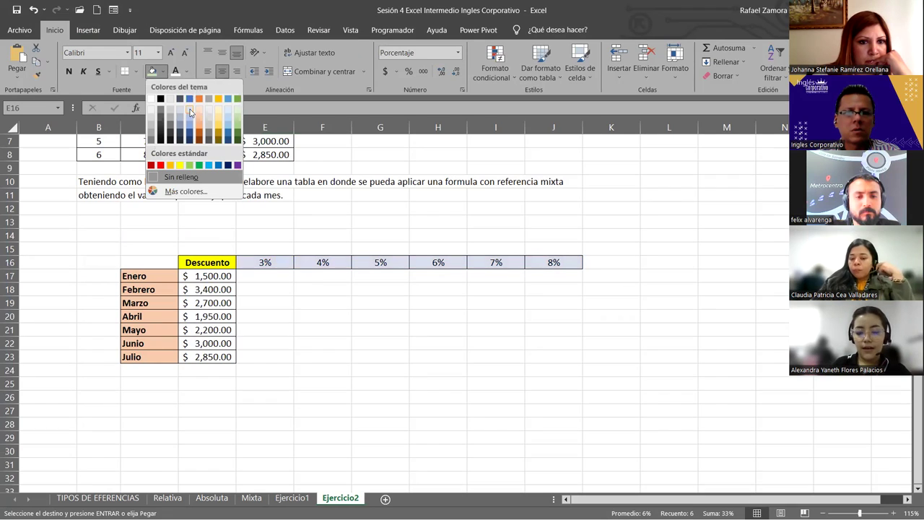
- Apply Todos los bordes to the empty result grid E17:J23
{"action": "left_click_drag", "start_coordinate": [212, 280], "coordinate": [217, 355]}
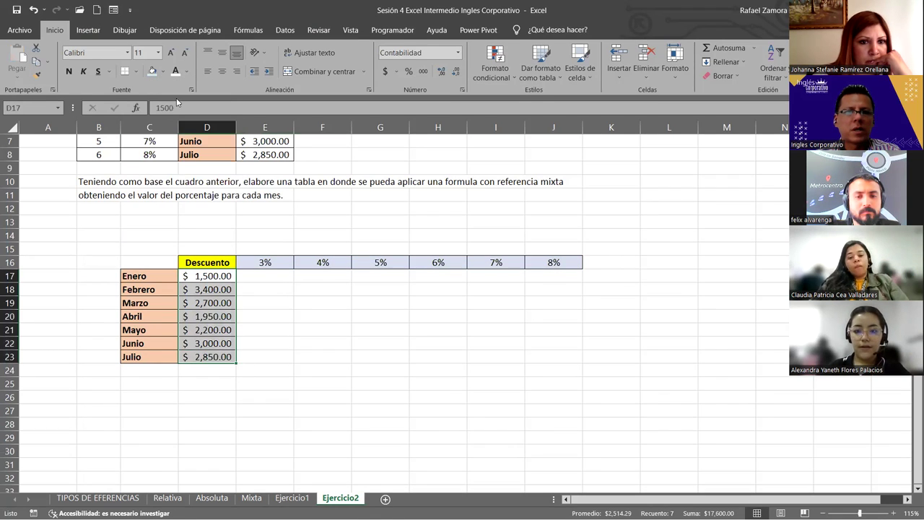
{"action": "left_click_drag", "start_coordinate": [266, 284], "coordinate": [551, 357]}
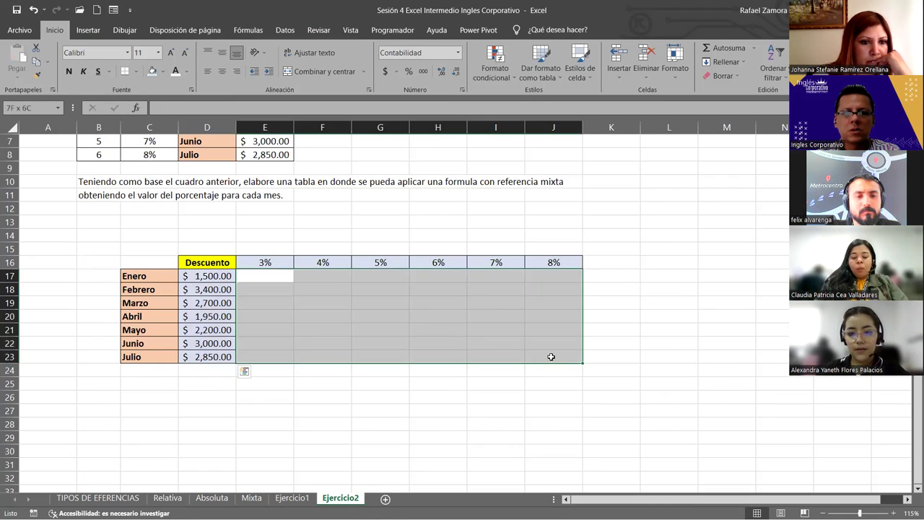
{"action": "left_click", "coordinate": [135, 71]}
{"action": "left_click", "coordinate": [151, 173]}
{"action": "left_click", "coordinate": [279, 278]}
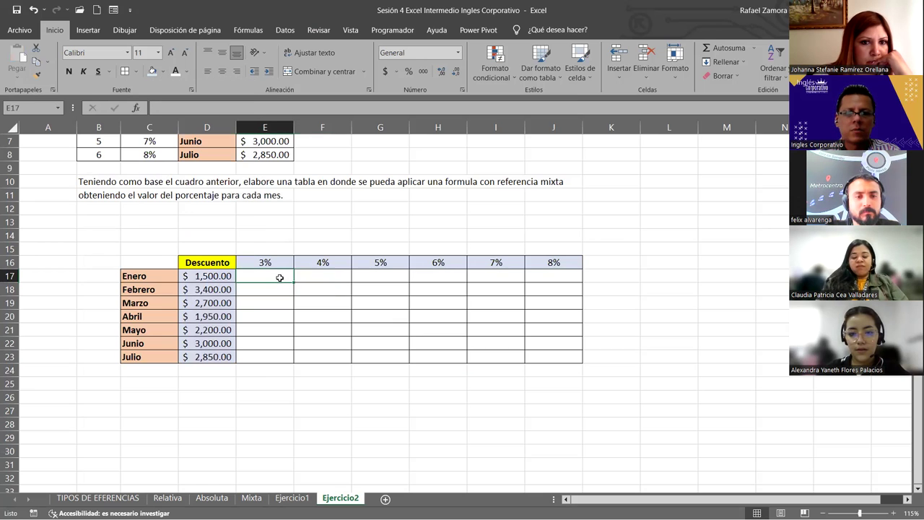
- Enter =$D17*E$16 in E17, using F4 to set the mixed references
{"action": "type", "text": "="}
{"action": "left_click", "coordinate": [206, 276]}
{"action": "type", "text": "*"}
{"action": "left_click", "coordinate": [274, 258]}
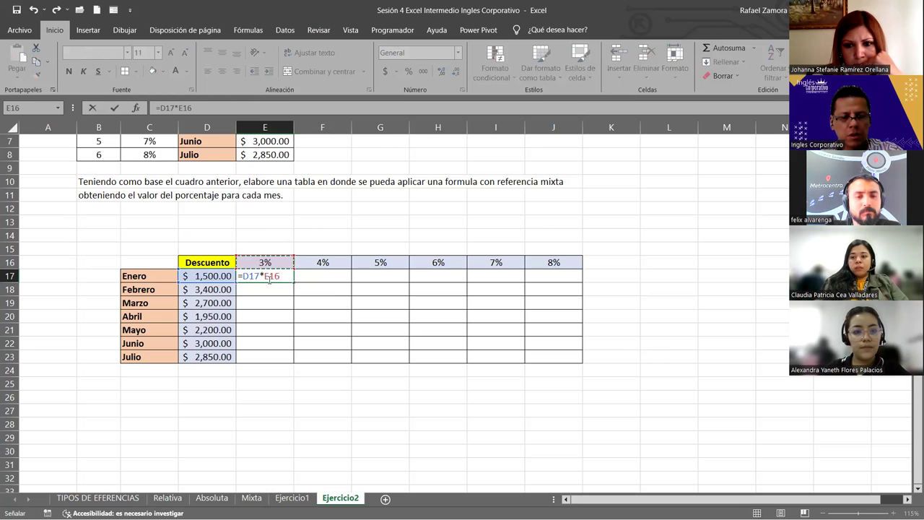
{"action": "key", "text": "F4"}
{"action": "key", "text": "F4"}
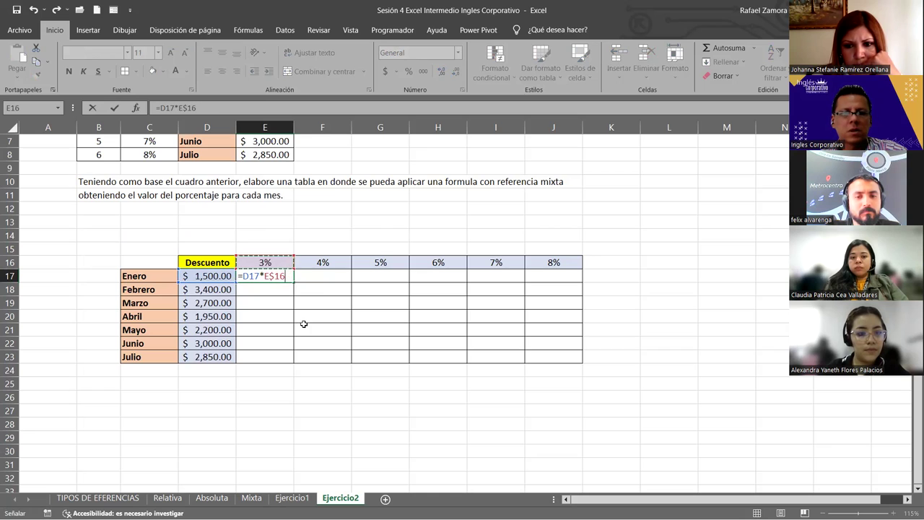
{"action": "double_click", "coordinate": [251, 275]}
{"action": "key", "text": "F4"}
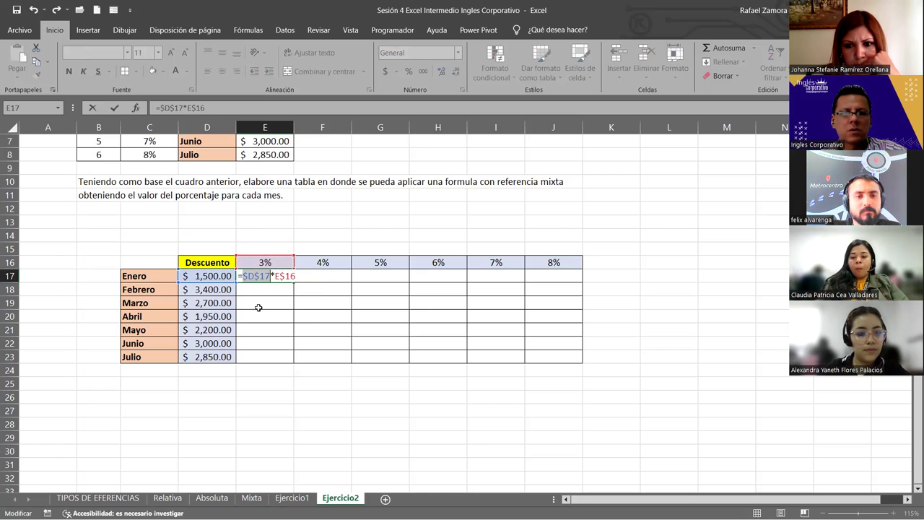
{"action": "key", "text": "F4"}
{"action": "key", "text": "F4"}
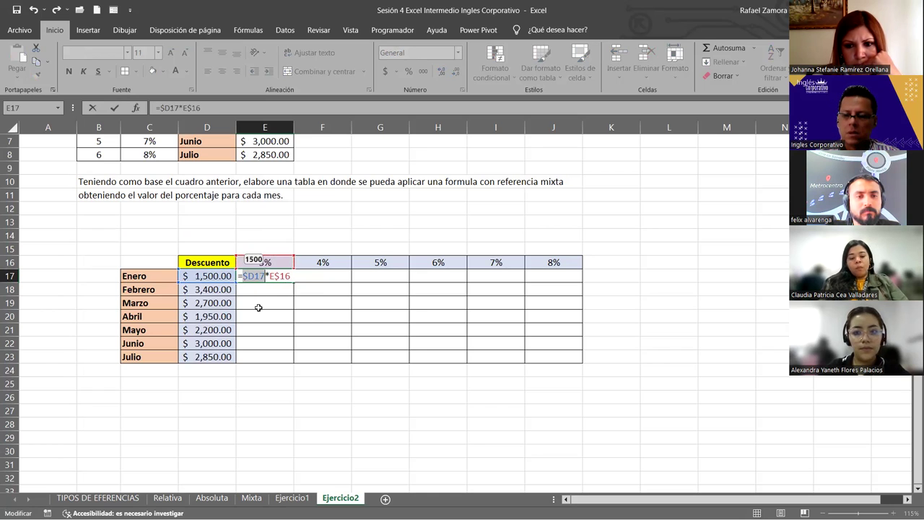
{"action": "key", "text": "ctrl+Return"}
- Fill the formula down to row 23 and across to column J
{"action": "mouse_move", "coordinate": [293, 286]}
{"action": "left_mouse_down"}
{"action": "mouse_move", "coordinate": [294, 368]}
{"action": "mouse_move", "coordinate": [602, 357]}
{"action": "left_mouse_up"}
{"action": "left_click", "coordinate": [300, 369]}
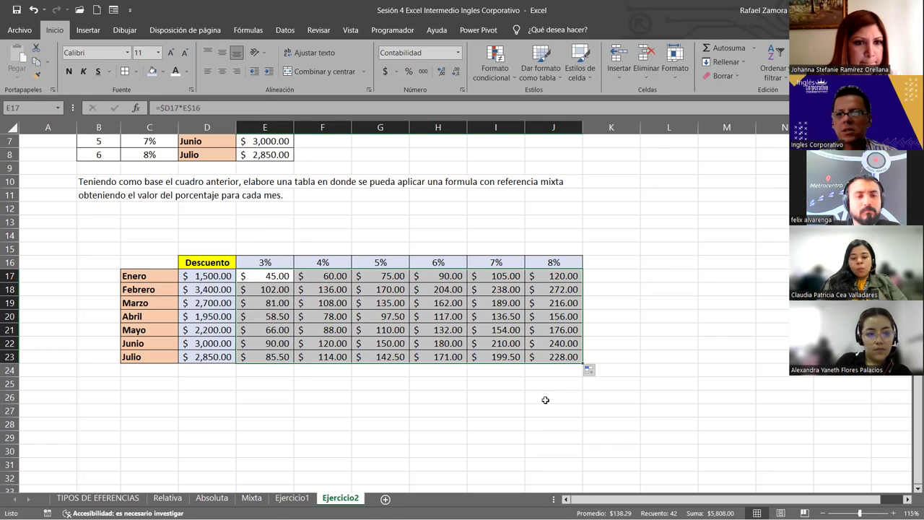
{"action": "left_click", "coordinate": [650, 382]}
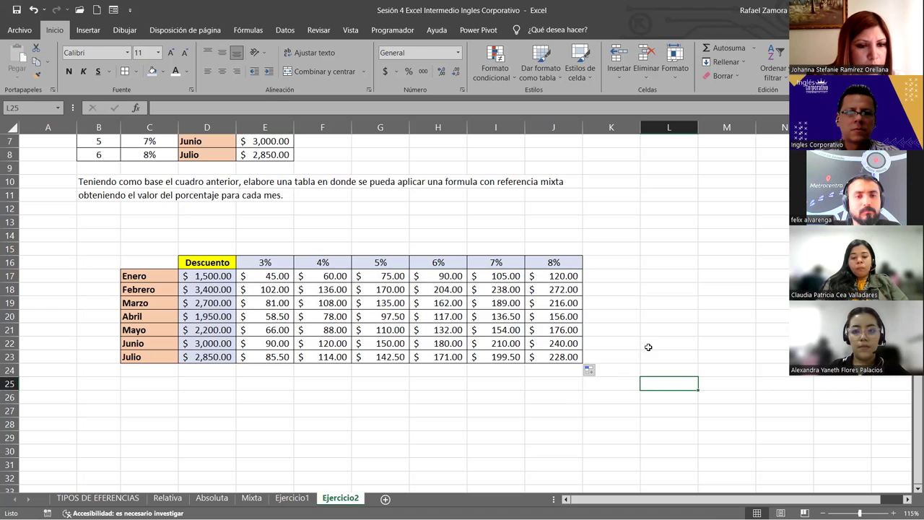
{"action": "scroll", "coordinate": [649, 347], "scroll_direction": "up", "scroll_amount": 2}
{"action": "scroll", "coordinate": [698, 265], "scroll_direction": "down", "scroll_amount": 3}
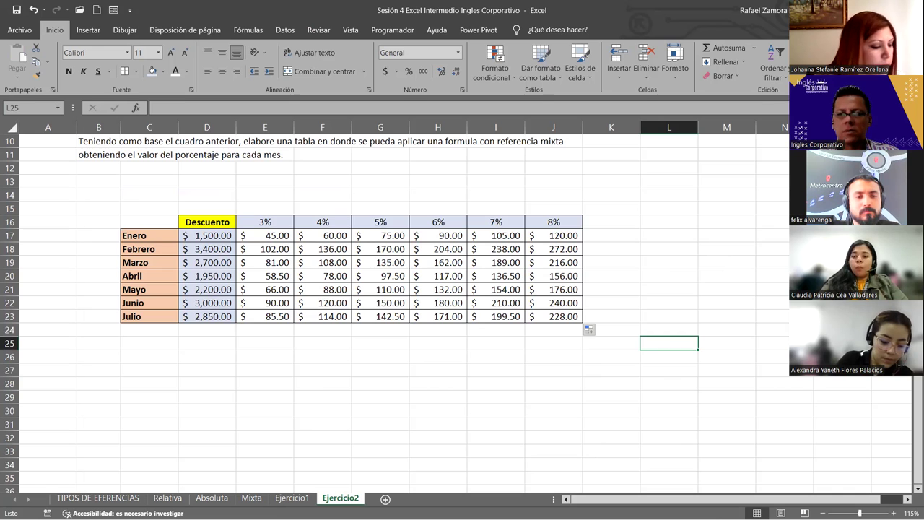
{"action": "left_click", "coordinate": [671, 383]}
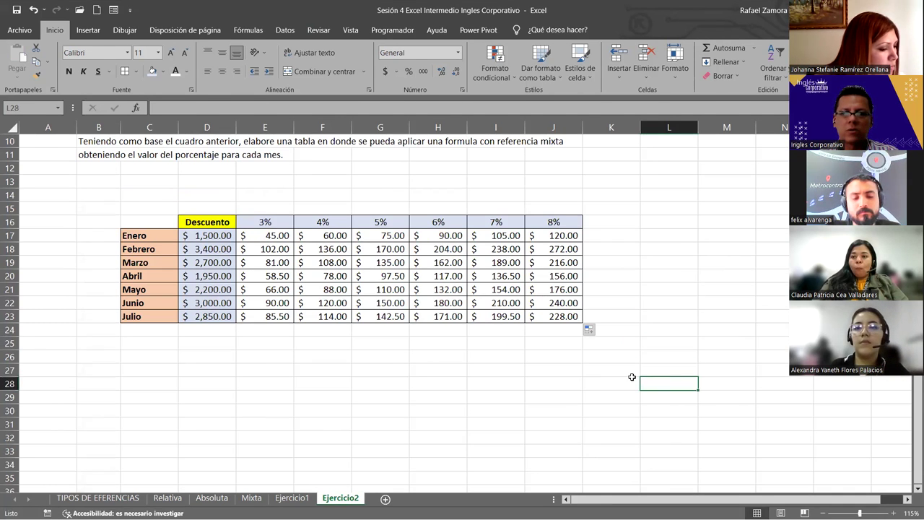
{"action": "left_click", "coordinate": [495, 406]}
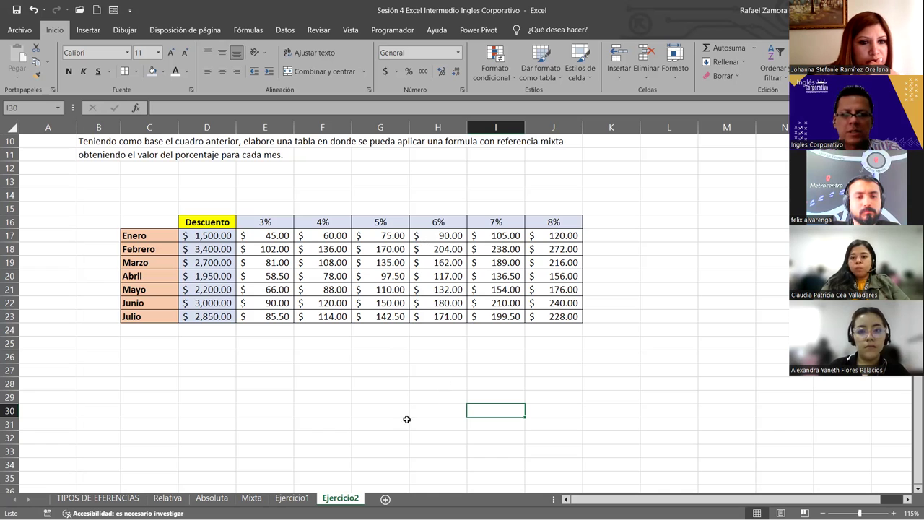
{"action": "left_click", "coordinate": [608, 337]}
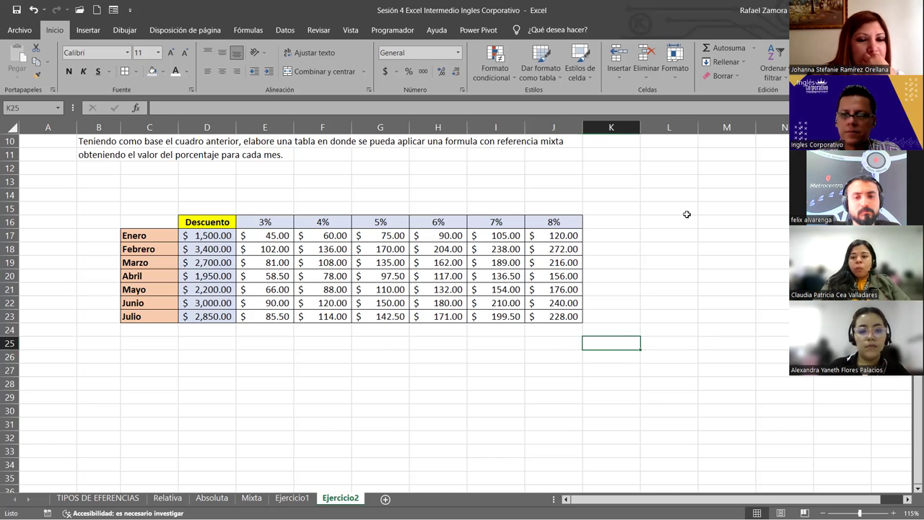
{"action": "left_click", "coordinate": [704, 258]}
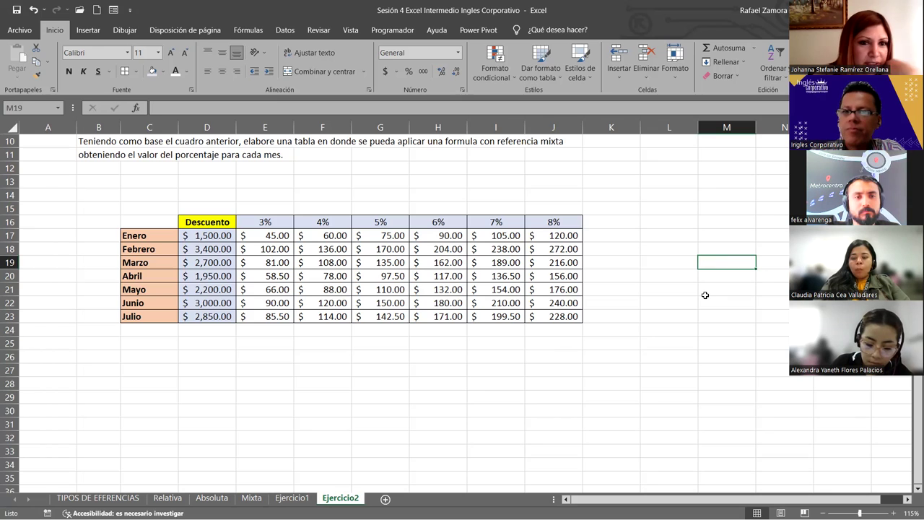
{"action": "left_click", "coordinate": [684, 289]}
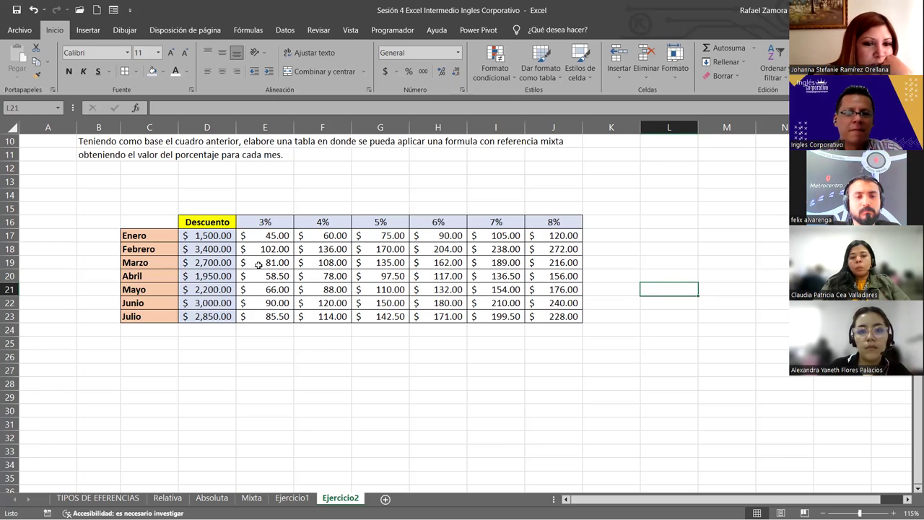
{"action": "scroll", "coordinate": [258, 265], "scroll_direction": "up", "scroll_amount": 1, "text": "ctrl"}
{"action": "scroll", "coordinate": [267, 271], "scroll_direction": "up", "scroll_amount": 1}
{"action": "scroll", "coordinate": [413, 383], "scroll_direction": "down", "scroll_amount": 2}
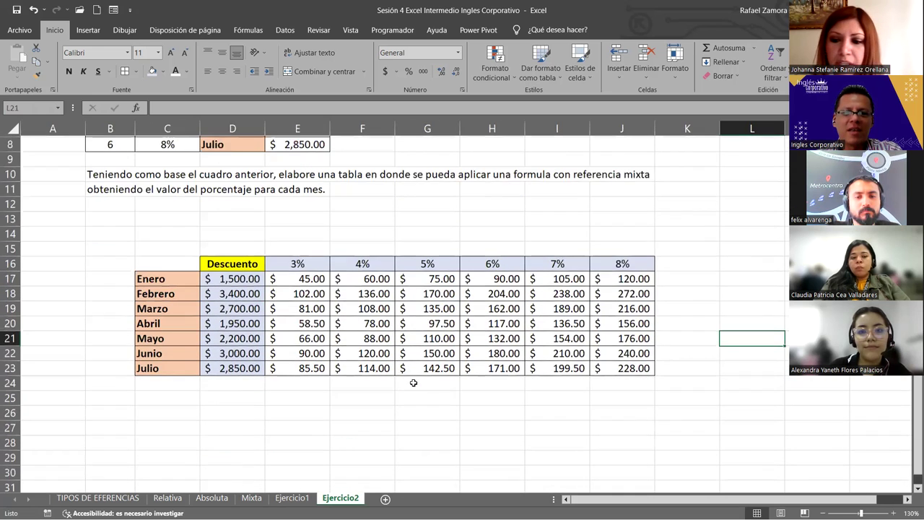
{"action": "scroll", "coordinate": [413, 383], "scroll_direction": "down", "scroll_amount": 1}
- Delete Enero's 3% result in E17 after reviewing its references to D17 and E16
{"action": "double_click", "coordinate": [303, 262]}
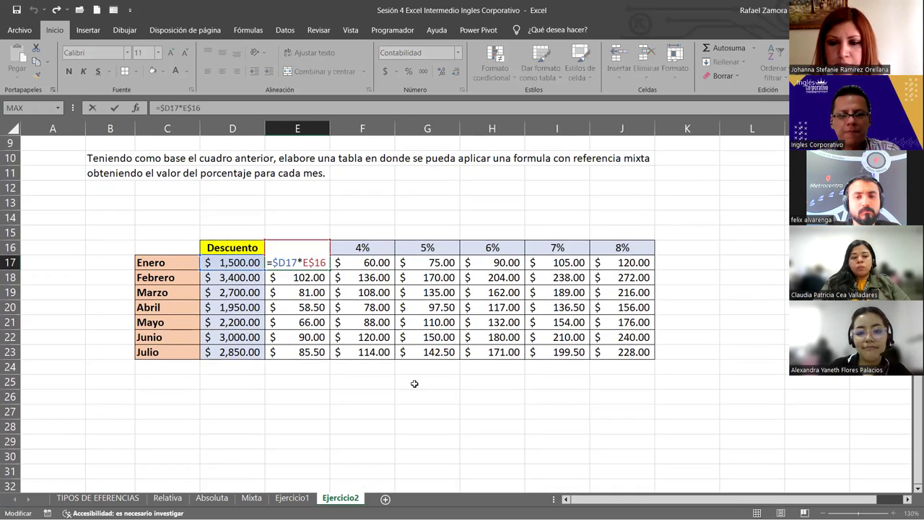
{"action": "key", "text": "Escape"}
{"action": "key", "text": "Delete"}
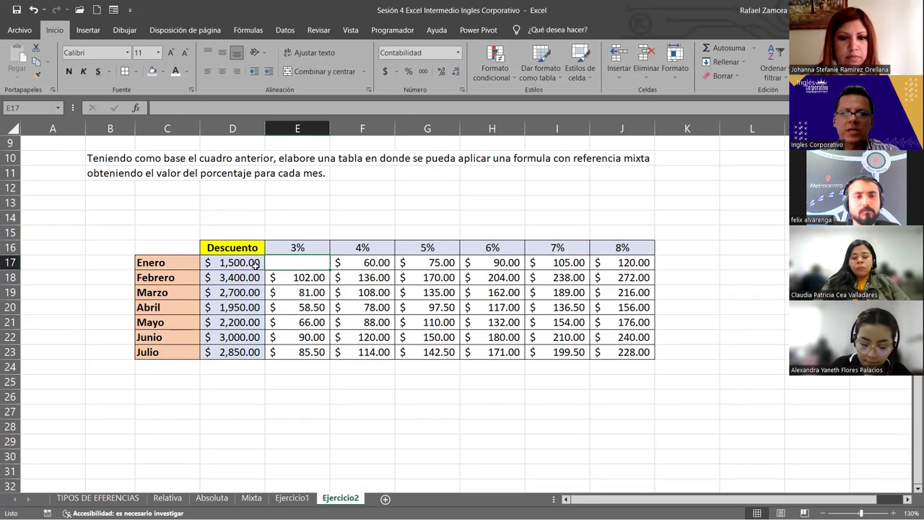
{"action": "left_click", "coordinate": [241, 261]}
{"action": "left_click", "coordinate": [291, 247]}
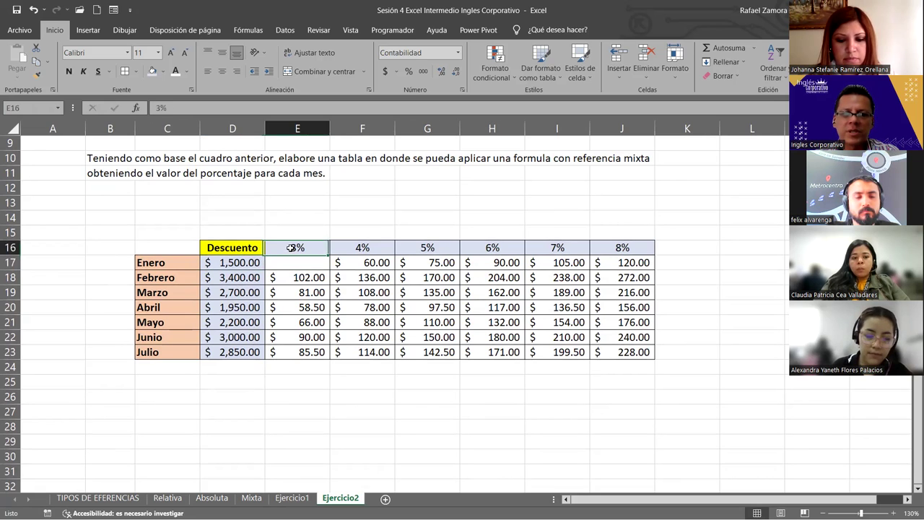
{"action": "left_click", "coordinate": [241, 261]}
{"action": "left_click", "coordinate": [297, 245]}
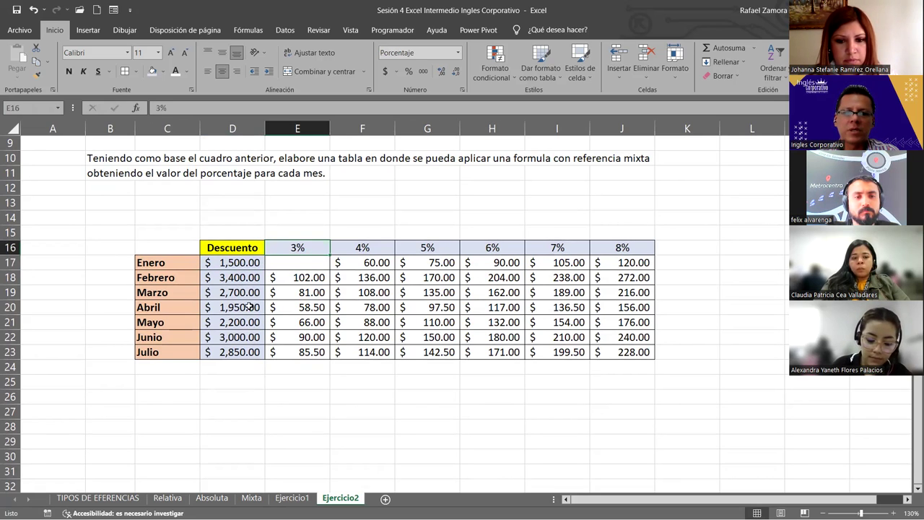
{"action": "left_click", "coordinate": [303, 259]}
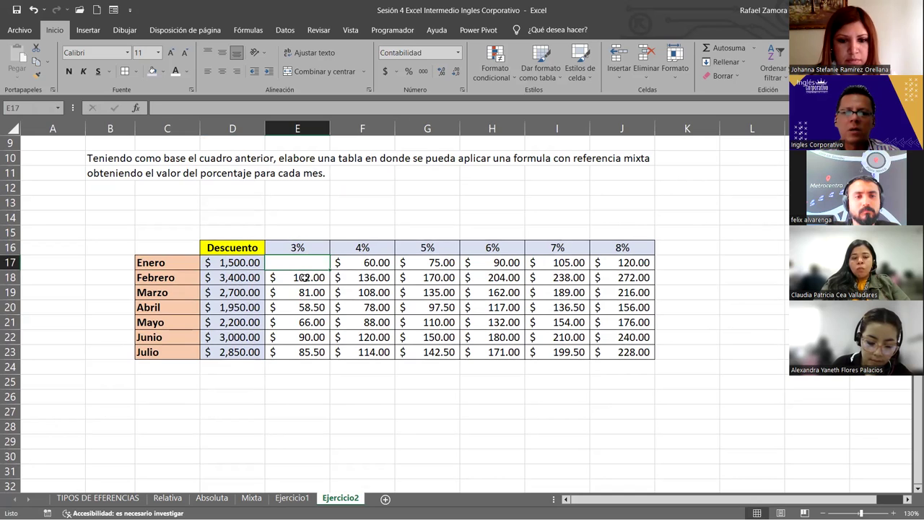
- Clear E18:E23 and F17:J17, the rest of the 3% column and Enero row
{"action": "left_click_drag", "start_coordinate": [303, 277], "coordinate": [299, 353]}
{"action": "key", "text": "Delete"}
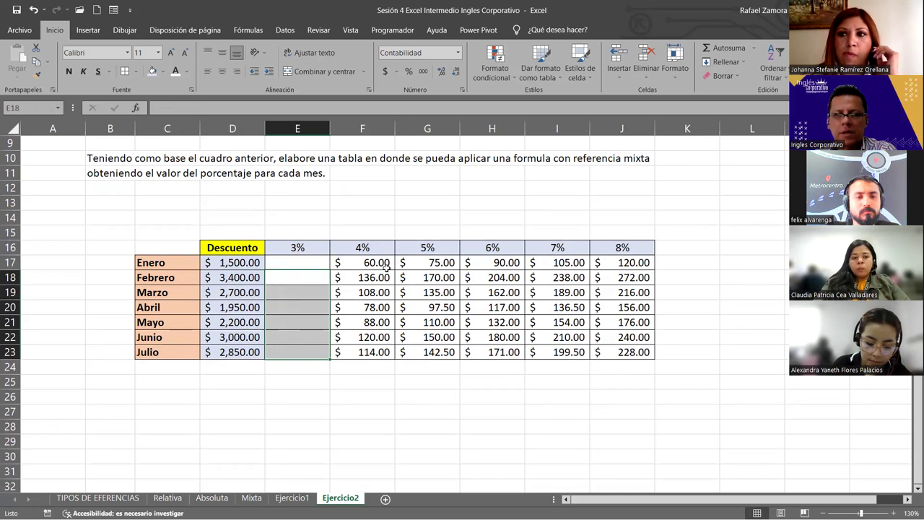
{"action": "left_click_drag", "start_coordinate": [387, 267], "coordinate": [632, 263]}
{"action": "key", "text": "Delete"}
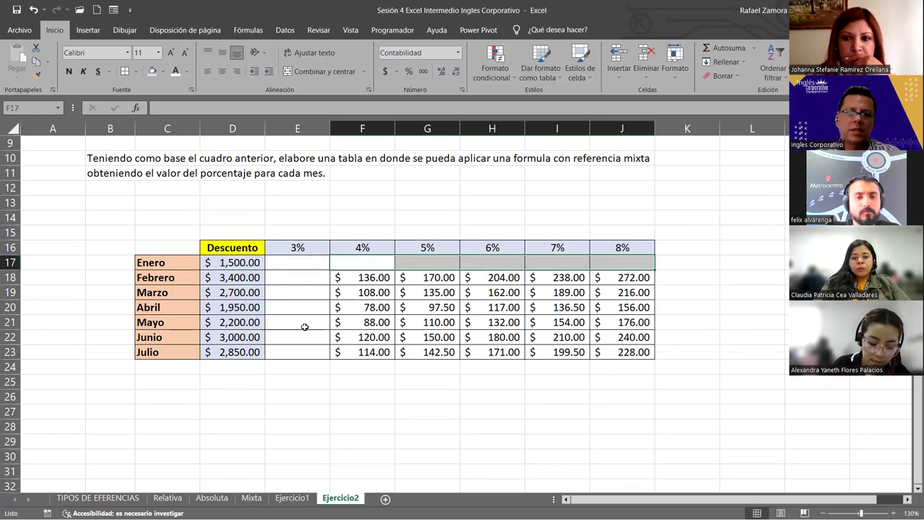
{"action": "left_click", "coordinate": [304, 406]}
{"action": "left_click", "coordinate": [305, 262]}
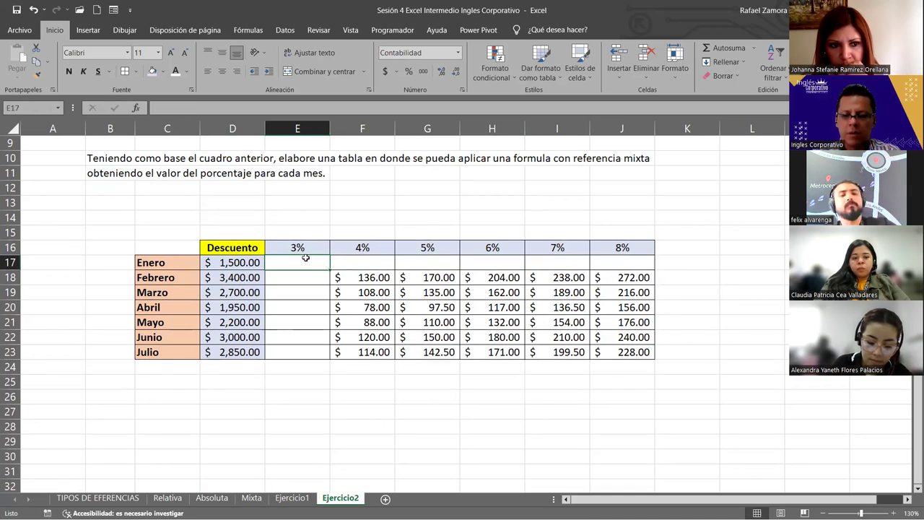
- Enter =E16*D17 in E17, giving 45.00 for Enero at 3%
{"action": "type", "text": "="}
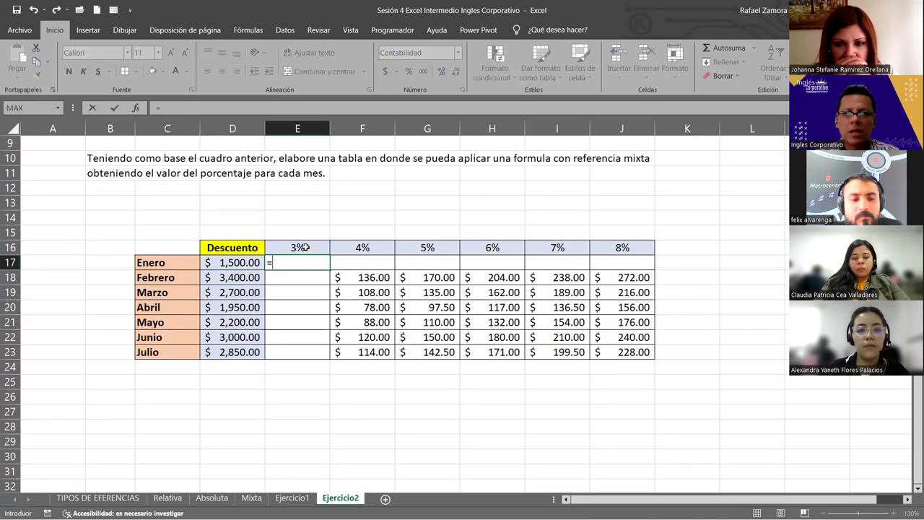
{"action": "left_click", "coordinate": [305, 248]}
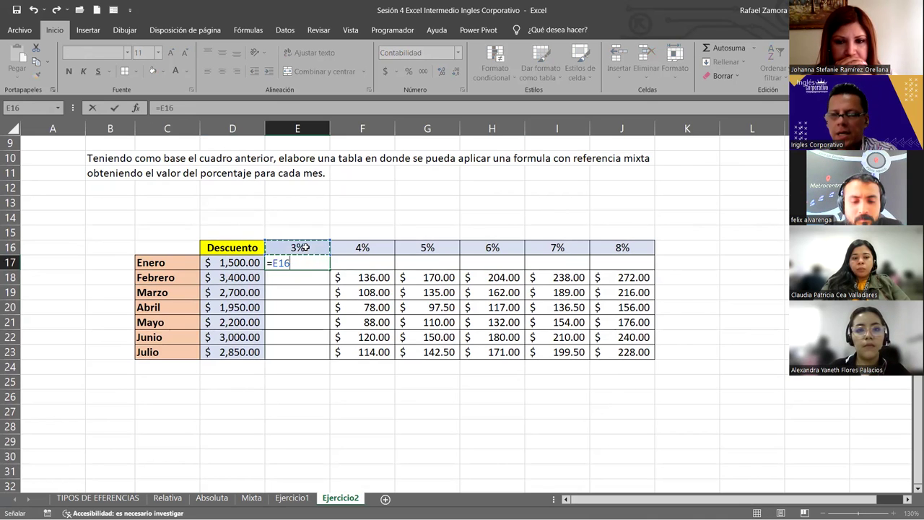
{"action": "type", "text": "*"}
{"action": "left_click", "coordinate": [238, 263]}
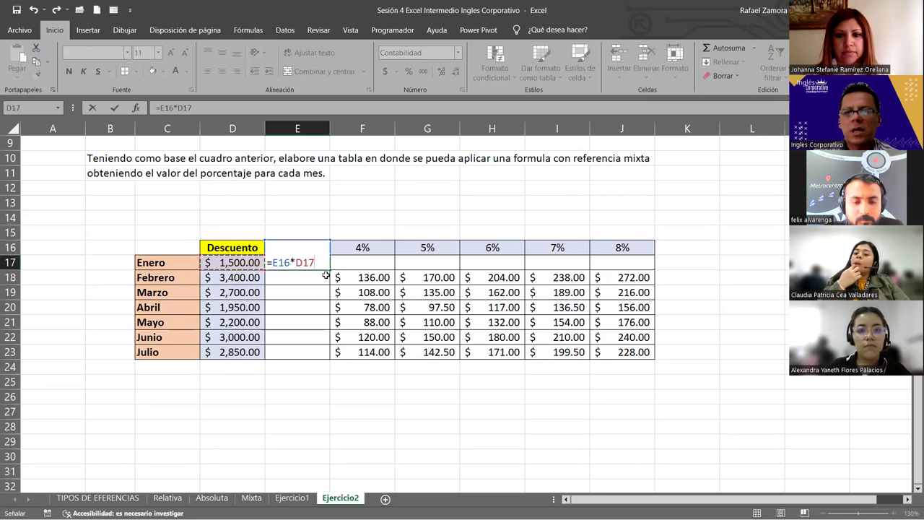
{"action": "key", "text": "ctrl+Return"}
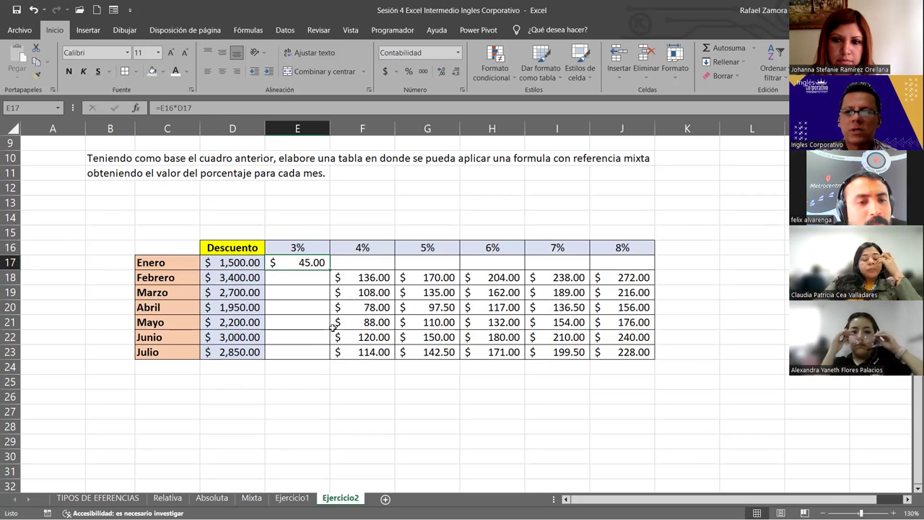
- Select the 3% rate in E16, then open E17's formula =E16*D17 for editing
{"action": "left_click", "coordinate": [265, 247]}
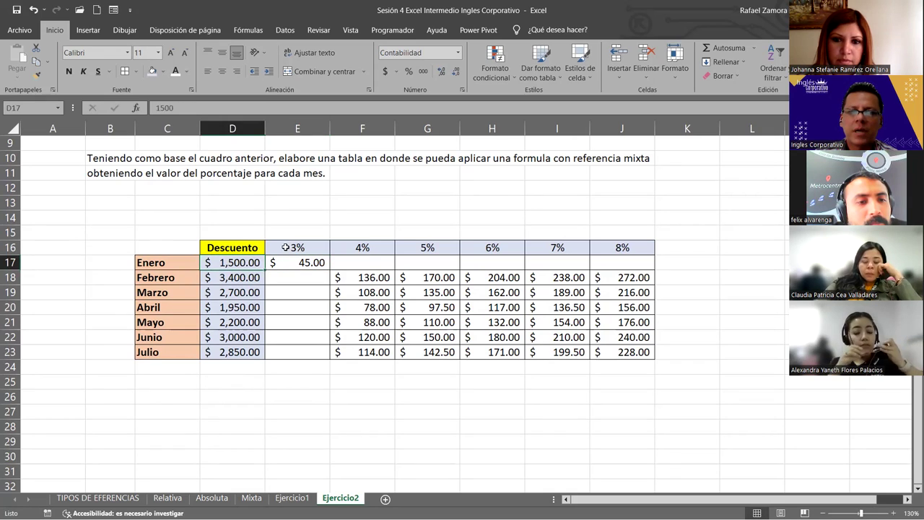
{"action": "left_click", "coordinate": [287, 247]}
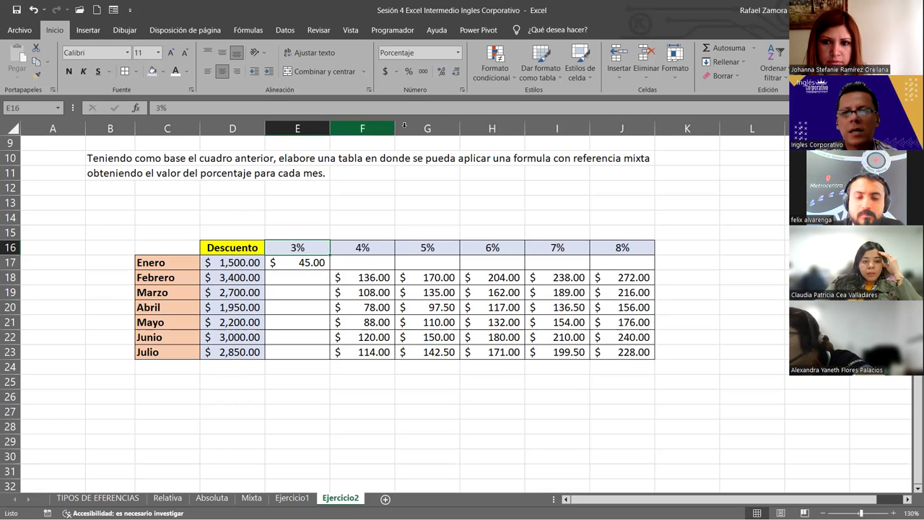
{"action": "left_click", "coordinate": [317, 263]}
{"action": "double_click", "coordinate": [318, 263]}
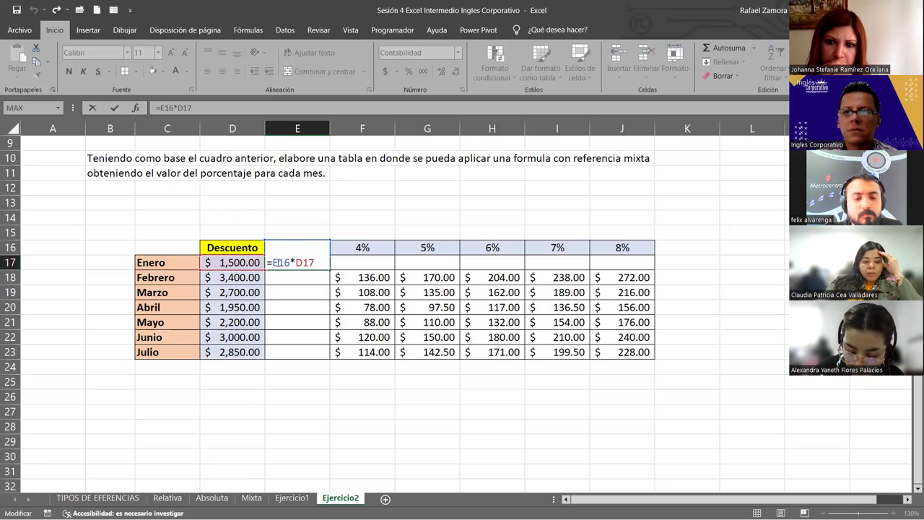
- Lock the row of the Enero amount so E17 reads =E16*D$17
{"action": "left_click", "coordinate": [299, 263]}
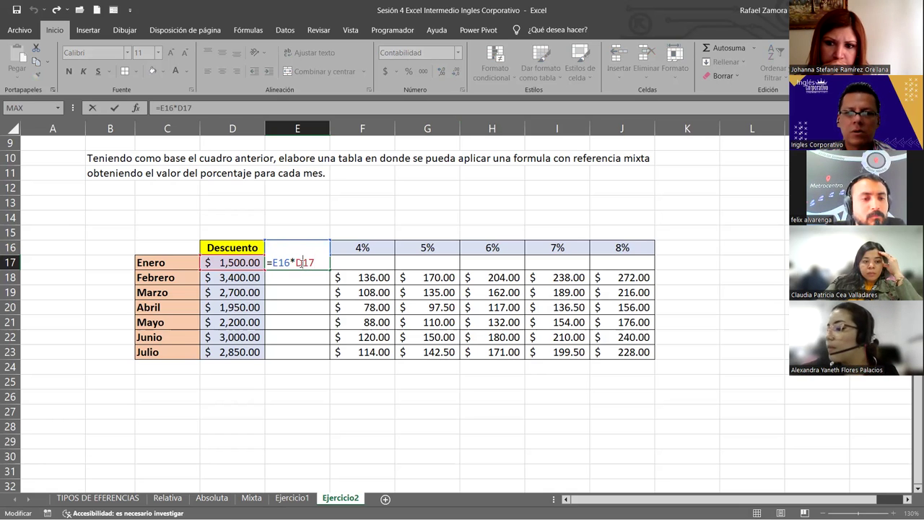
{"action": "type", "text": "$"}
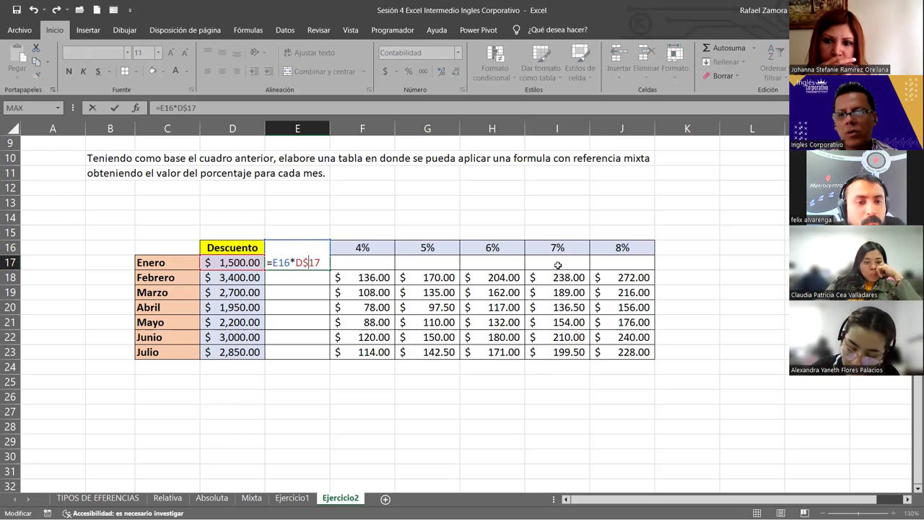
{"action": "key", "text": "Return"}
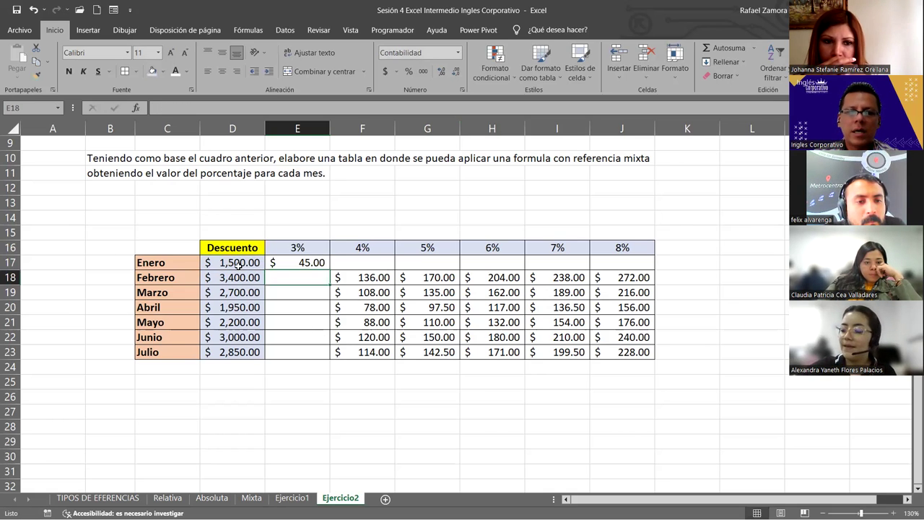
- Compare D17 with the 3%, 4% and 5% rates in E16:G16, then reopen E17's formula
{"action": "left_click", "coordinate": [238, 262]}
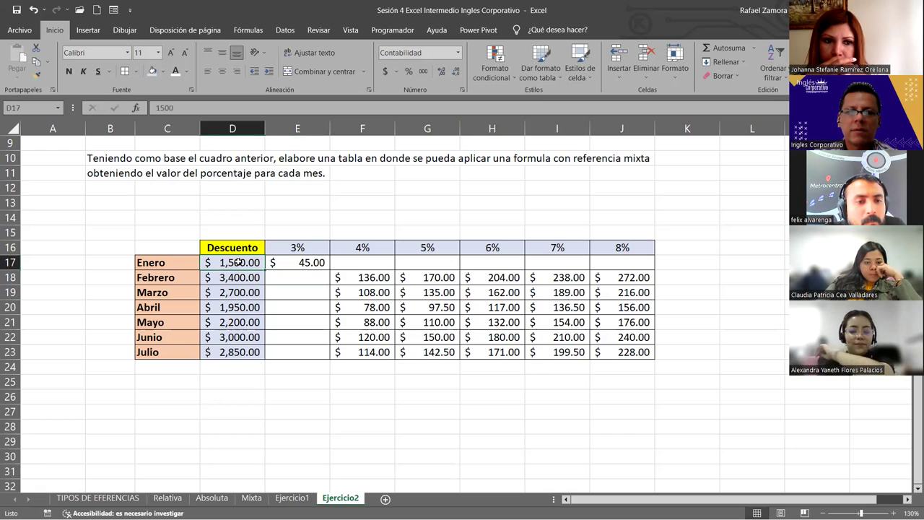
{"action": "left_click", "coordinate": [296, 247]}
{"action": "left_click", "coordinate": [253, 263]}
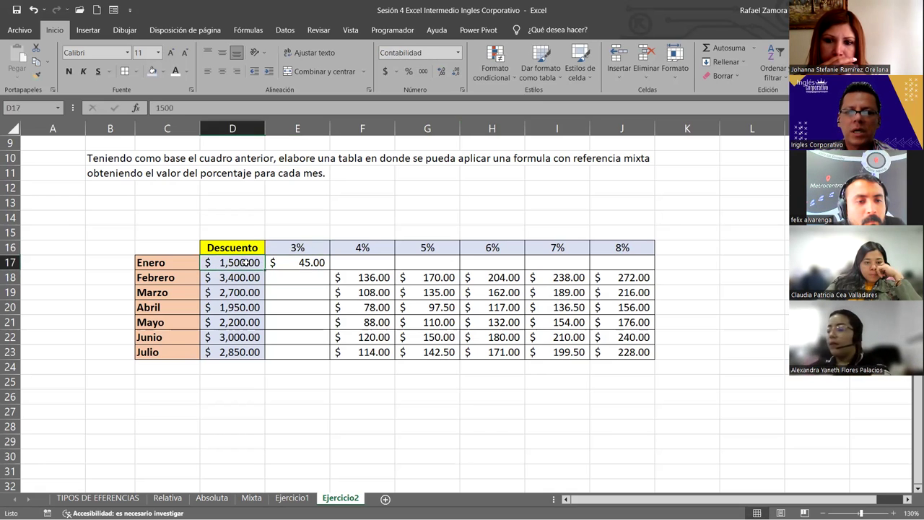
{"action": "left_click", "coordinate": [361, 247]}
{"action": "left_click", "coordinate": [253, 262]}
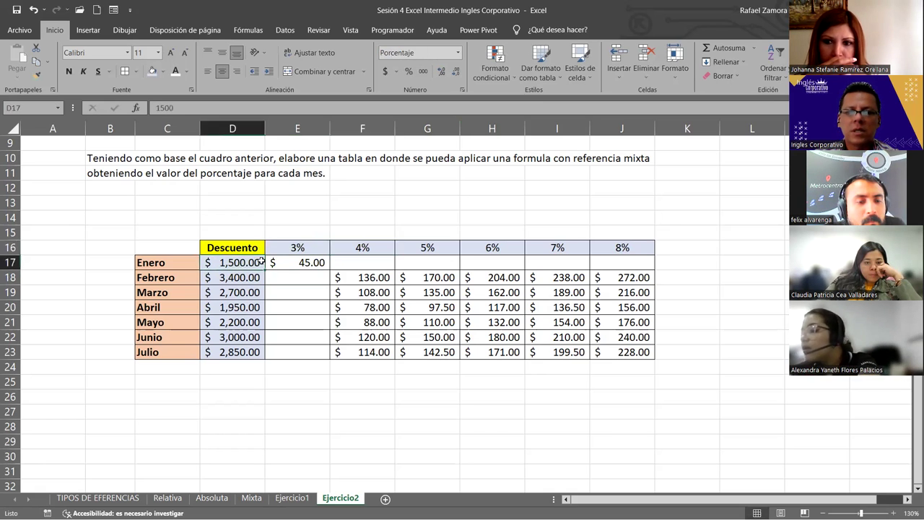
{"action": "left_click", "coordinate": [426, 247]}
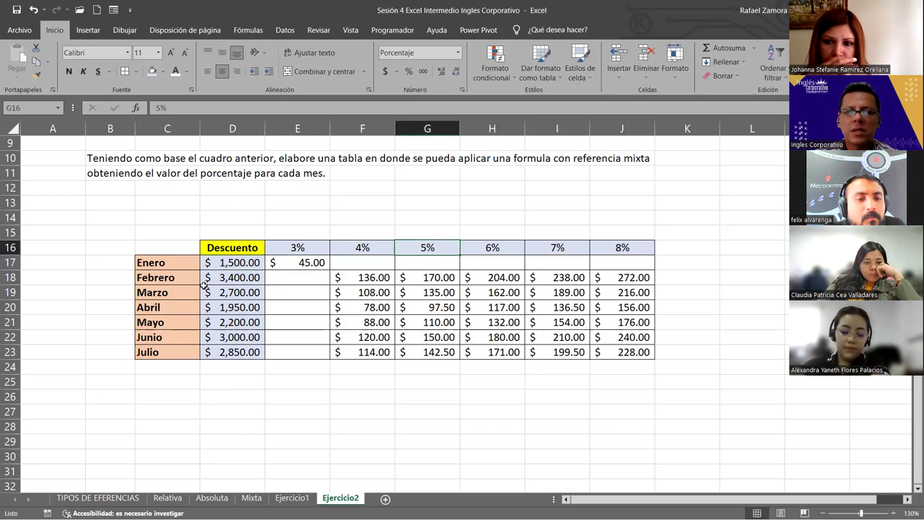
{"action": "double_click", "coordinate": [312, 262]}
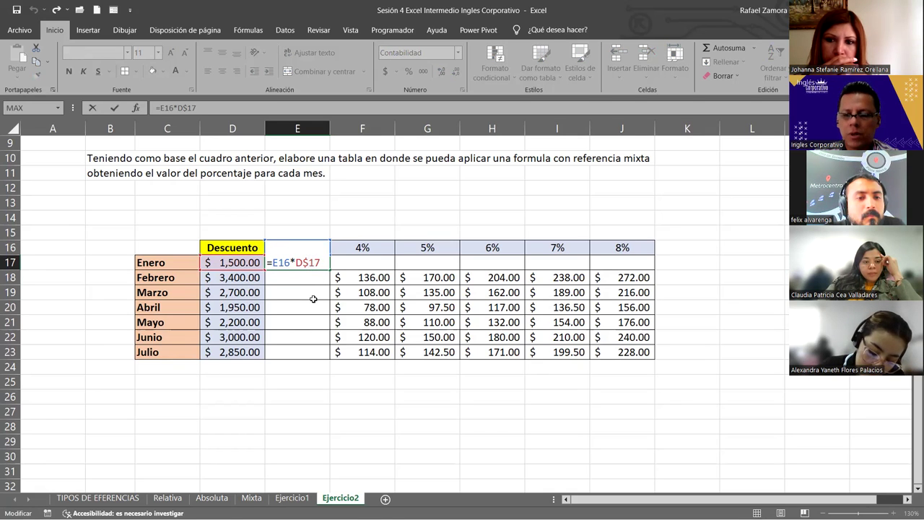
- Change E17's formula to the mixed reference =E$16*$D17
{"action": "key", "text": "BackSpace"}
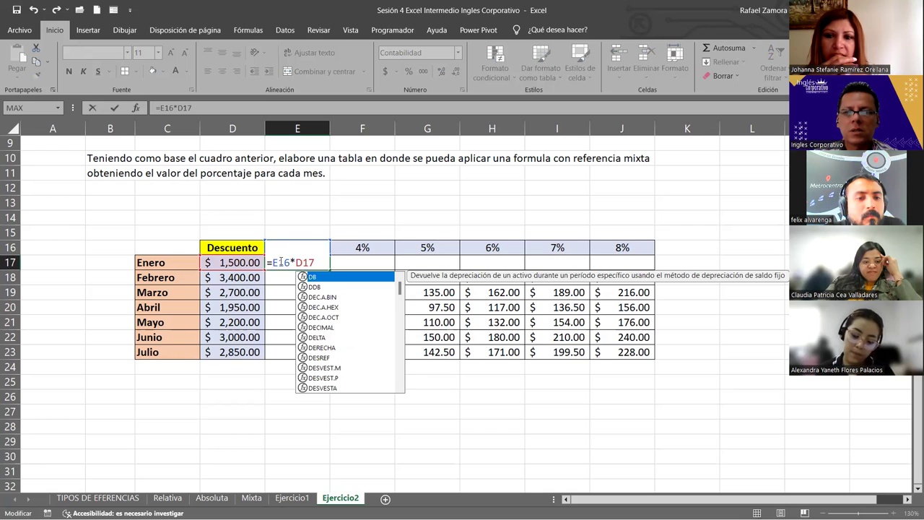
{"action": "key", "text": "Escape"}
{"action": "type", "text": "$"}
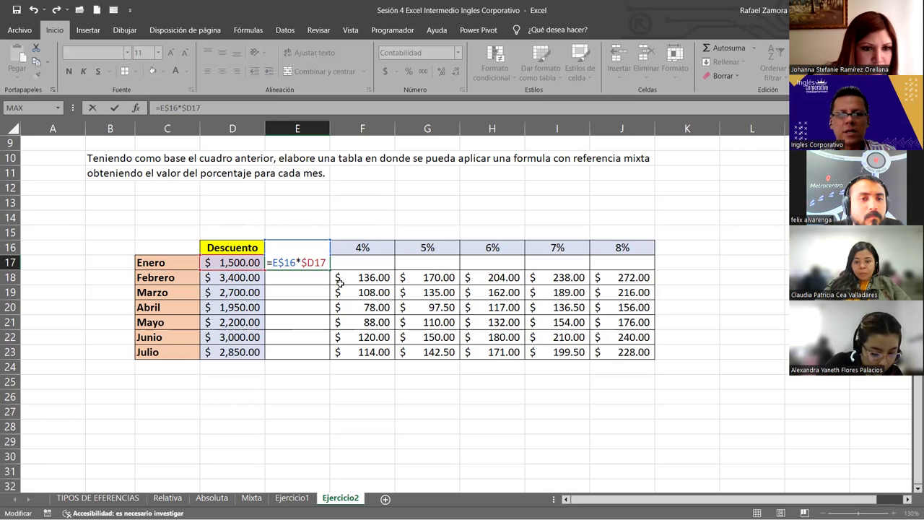
{"action": "key", "text": "Return"}
- Fill the E17 formula down to E23 and across to J17, then reopen it to verify
{"action": "left_click", "coordinate": [312, 261]}
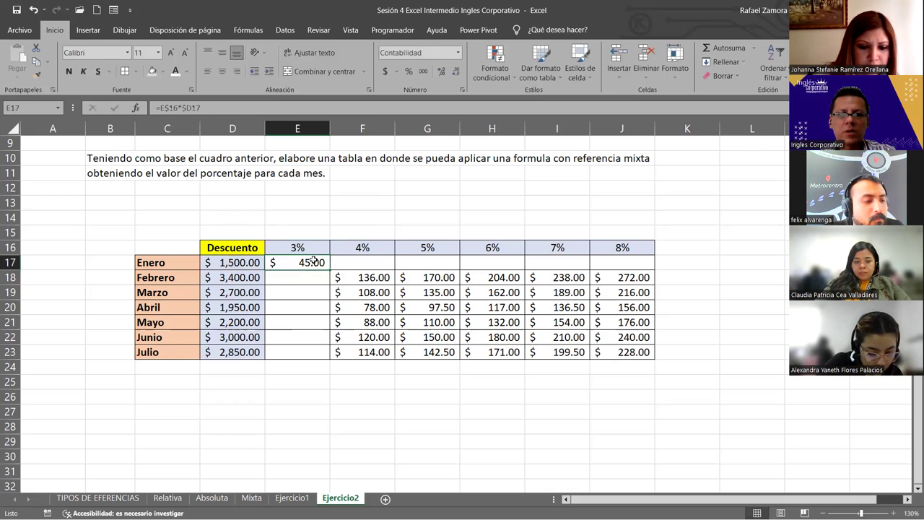
{"action": "left_click_drag", "start_coordinate": [324, 272], "coordinate": [332, 364]}
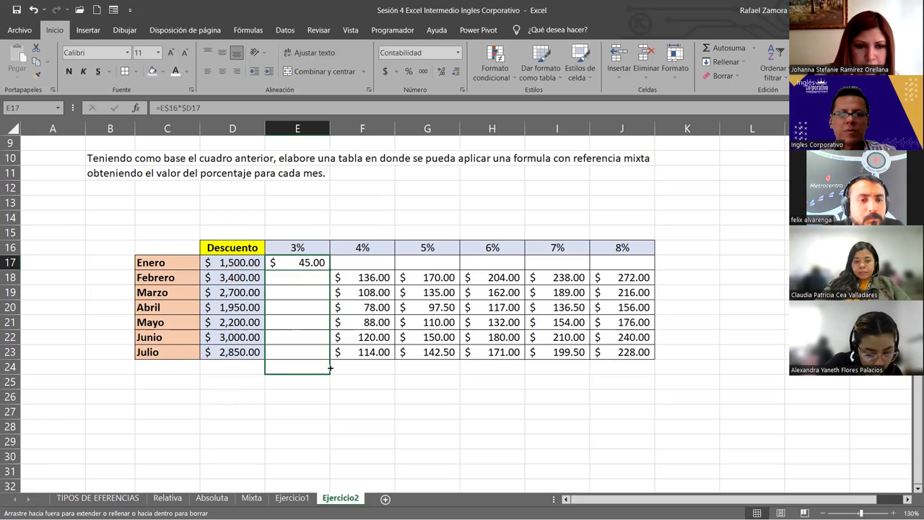
{"action": "left_click", "coordinate": [320, 265]}
{"action": "left_click_drag", "start_coordinate": [329, 269], "coordinate": [645, 273]}
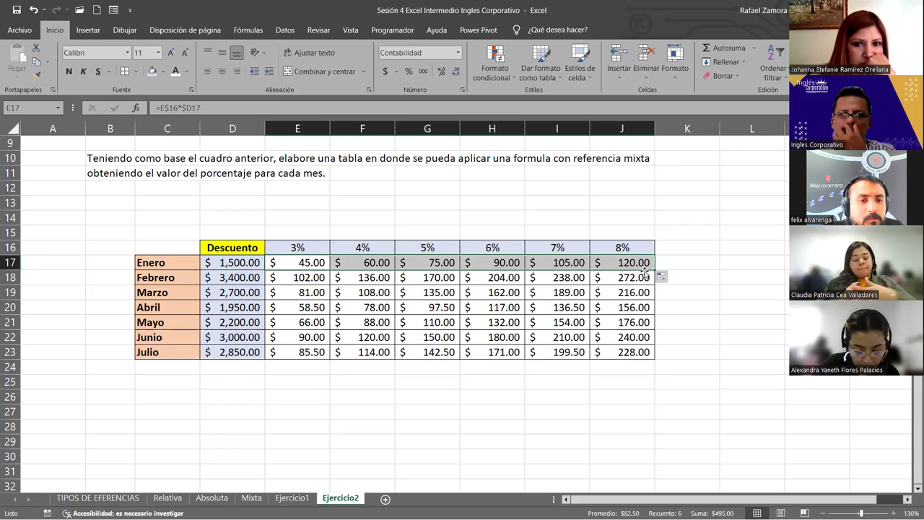
{"action": "double_click", "coordinate": [319, 265]}
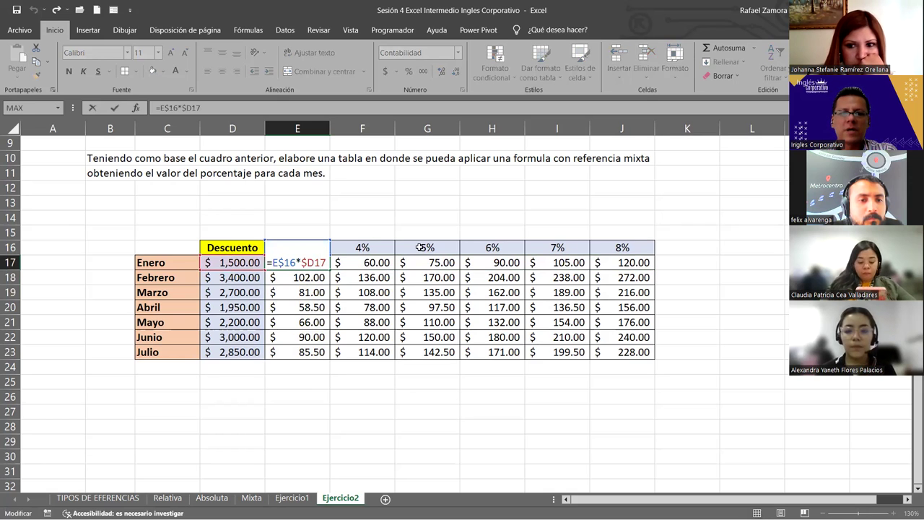
{"action": "left_click", "coordinate": [361, 263]}
{"action": "double_click", "coordinate": [361, 263]}
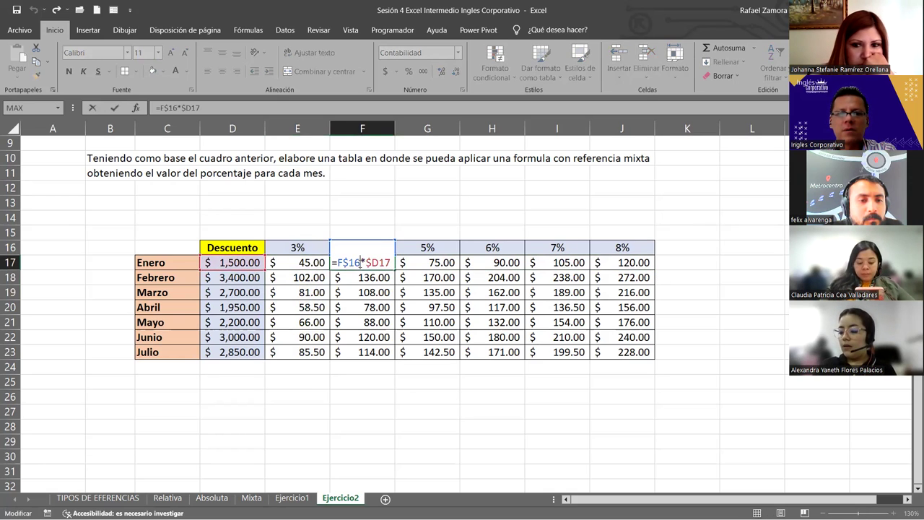
{"action": "key", "text": "Tab"}
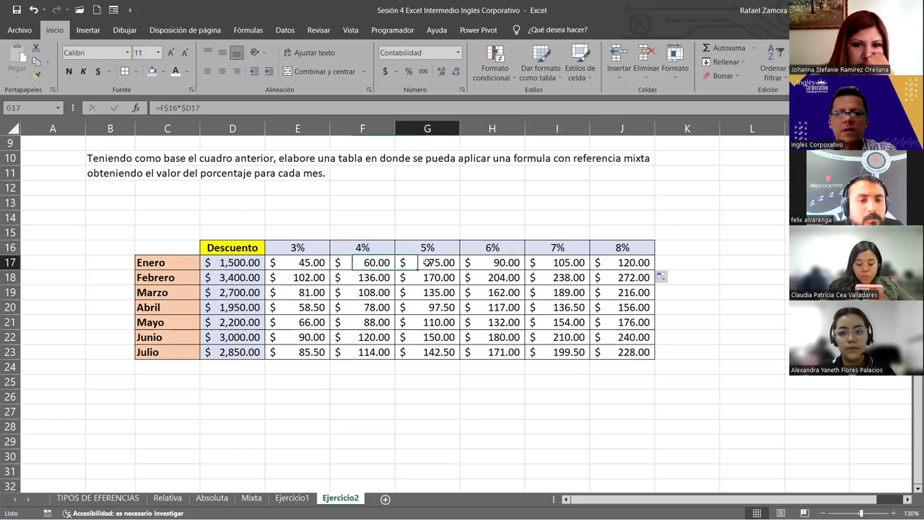
{"action": "key", "text": "F2"}
{"action": "left_click", "coordinate": [498, 260]}
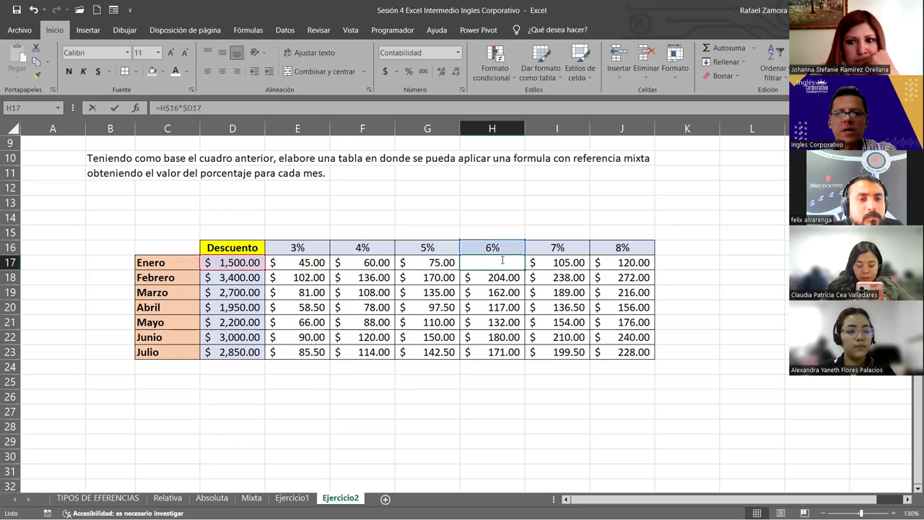
{"action": "double_click", "coordinate": [498, 260]}
{"action": "key", "text": "Tab"}
{"action": "key", "text": "F2"}
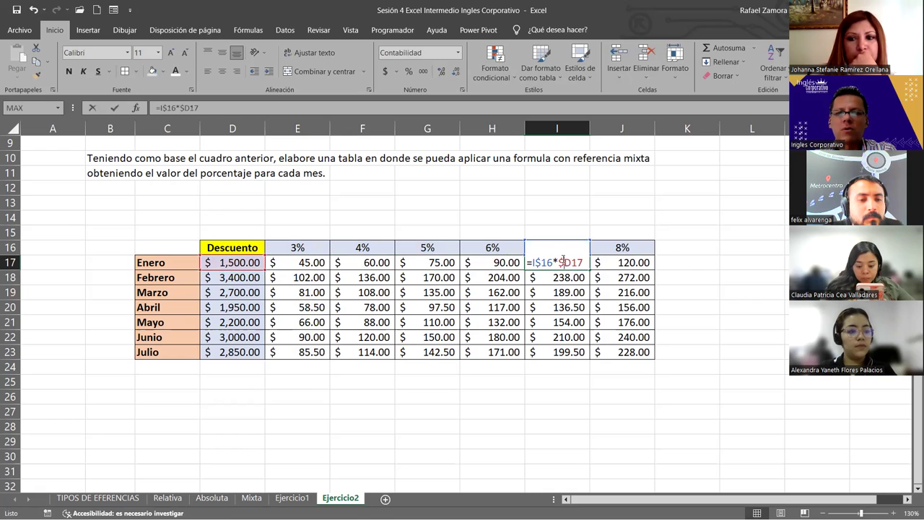
{"action": "key", "text": "Tab"}
{"action": "key", "text": "F2"}
{"action": "key", "text": "Escape"}
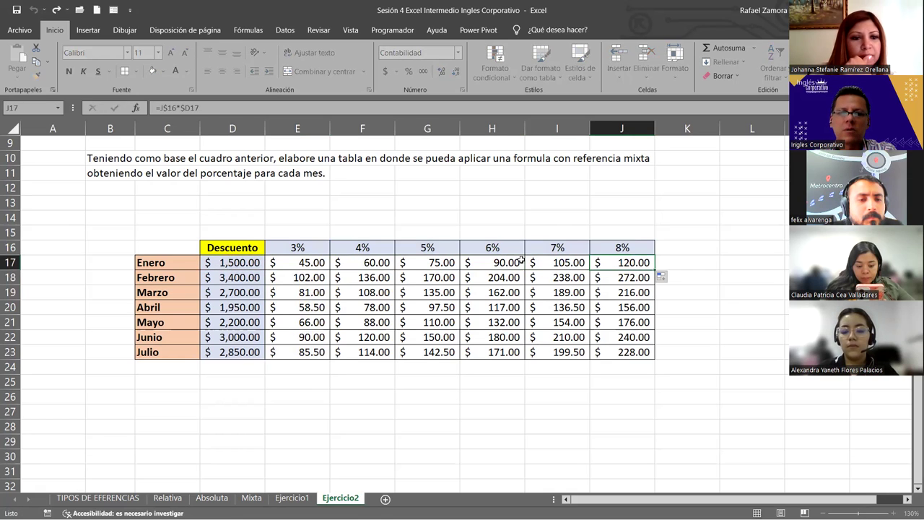
{"action": "double_click", "coordinate": [311, 278]}
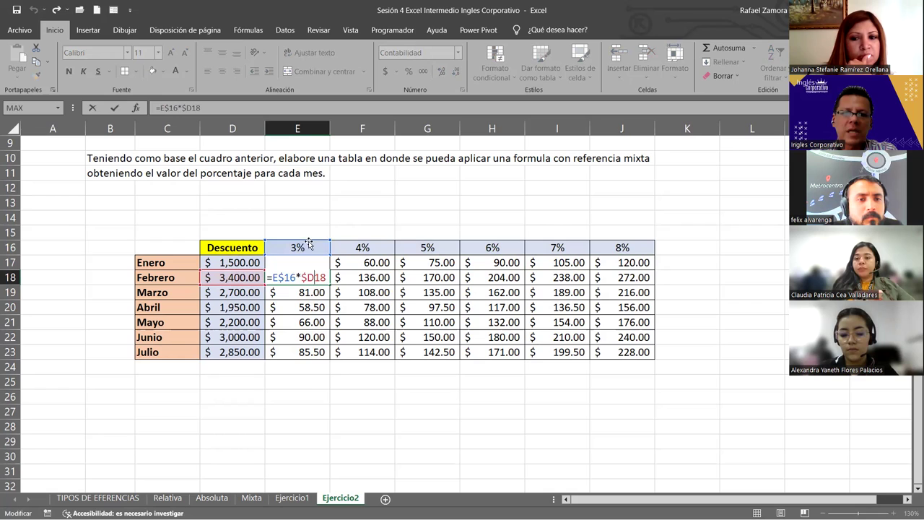
{"action": "key", "text": "ctrl+Return"}
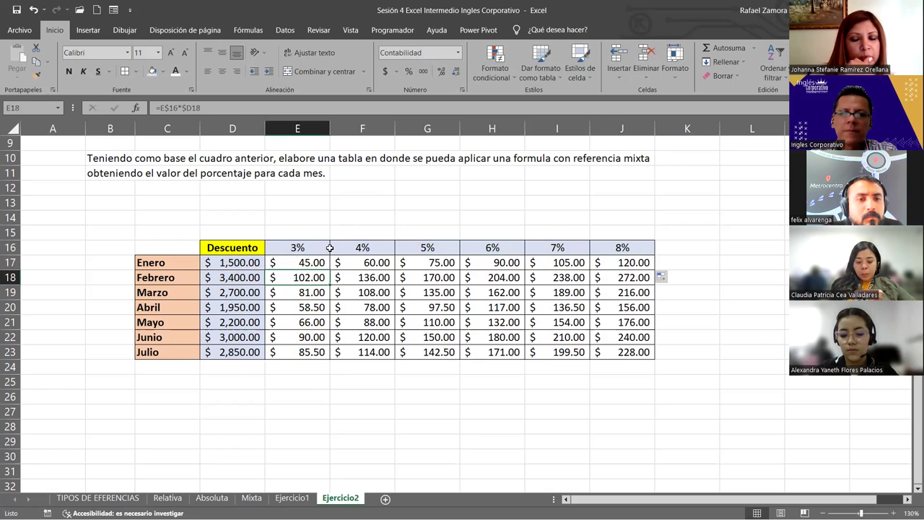
{"action": "left_click", "coordinate": [323, 264]}
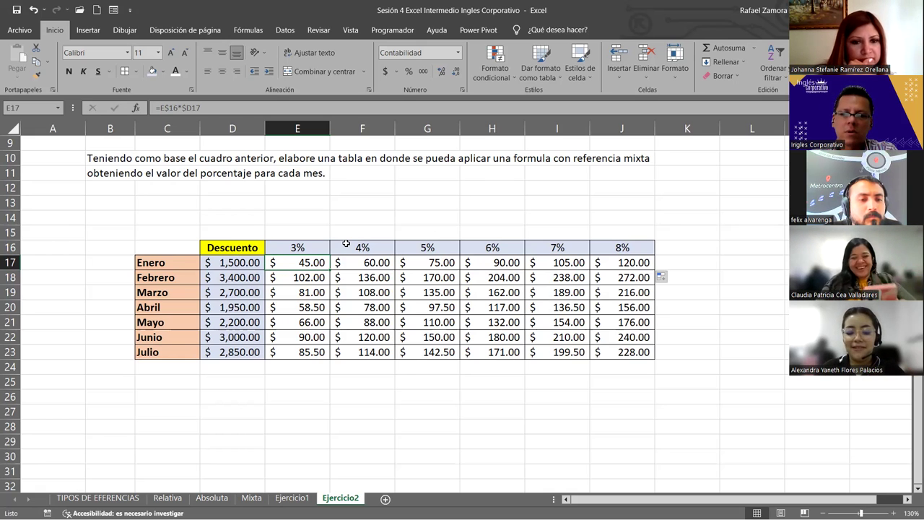
{"action": "double_click", "coordinate": [287, 263]}
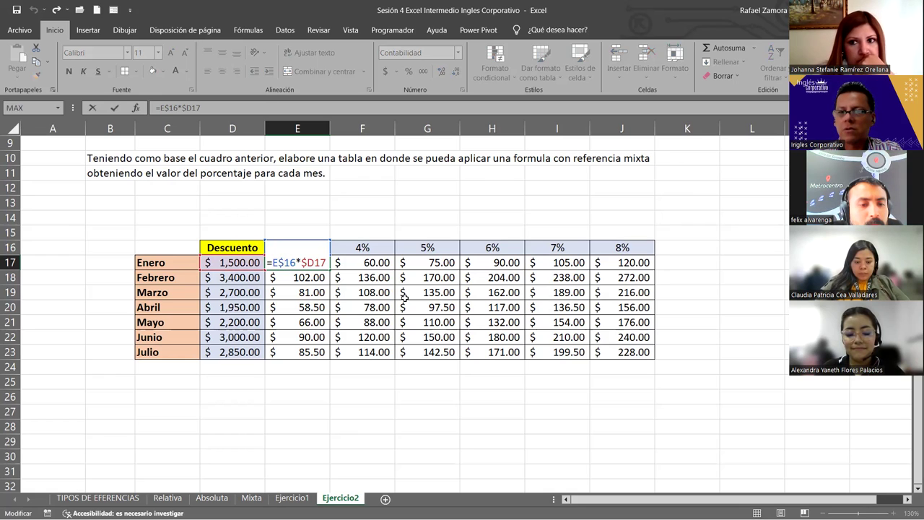
{"action": "key", "text": "ctrl+Return"}
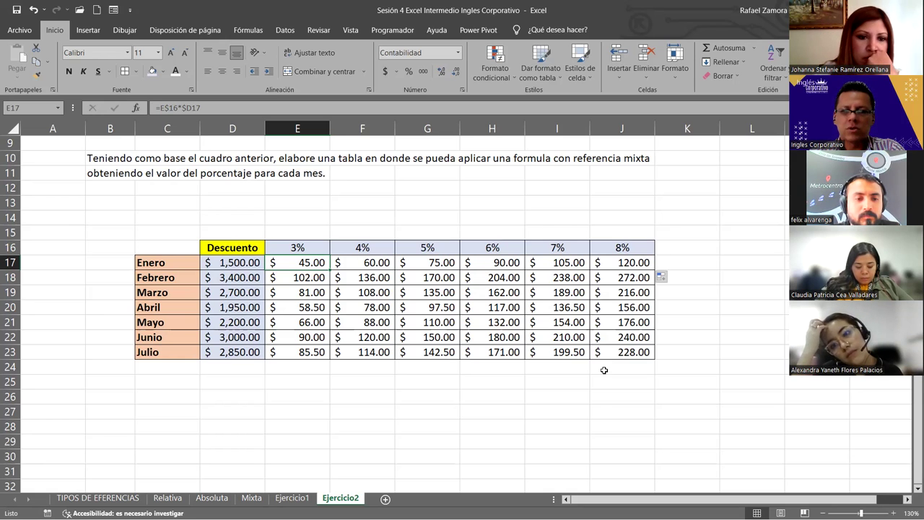
{"action": "left_click", "coordinate": [602, 427]}
- Select an empty cell away from the product and name tables on Buscar_01
{"action": "left_click", "coordinate": [666, 320]}
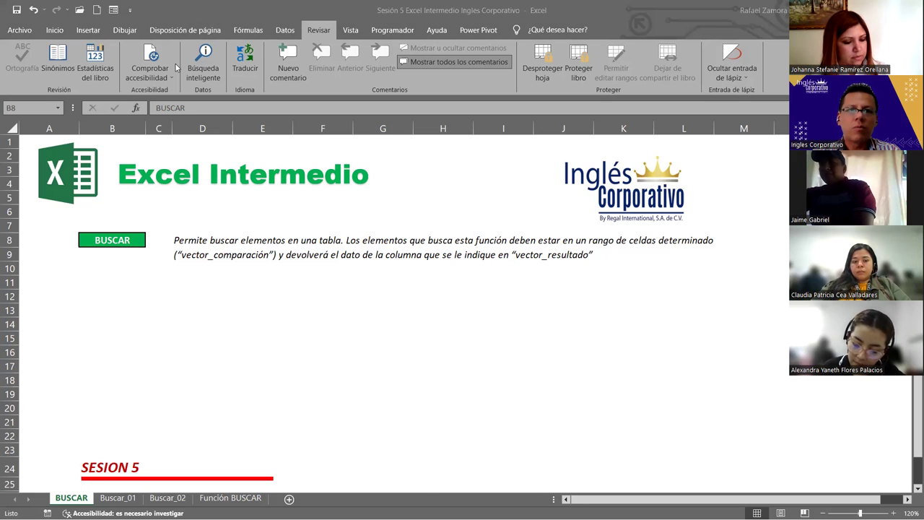
{"action": "left_click", "coordinate": [118, 498]}
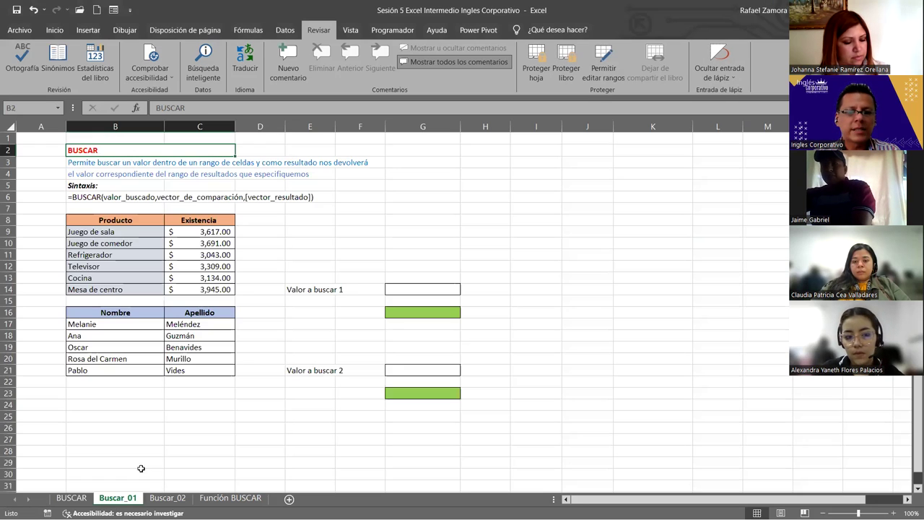
{"action": "scroll", "coordinate": [251, 250], "scroll_direction": "up", "scroll_amount": 1}
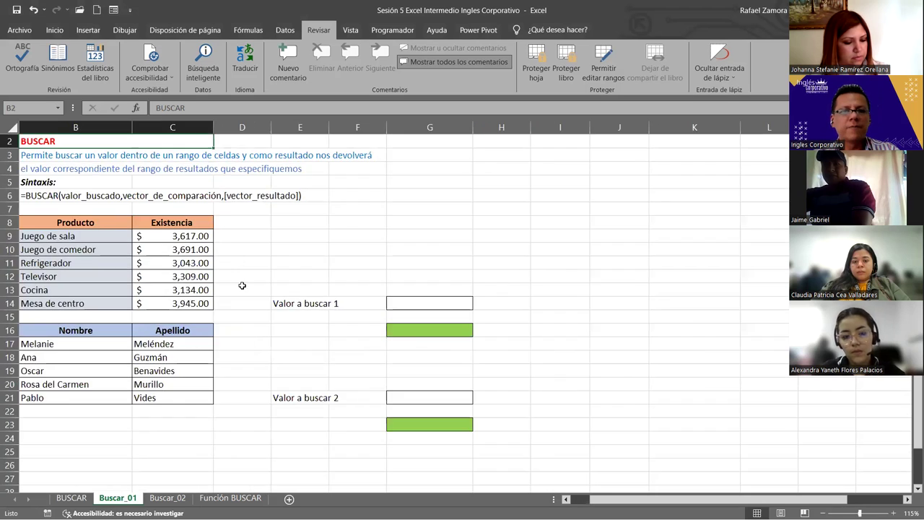
{"action": "scroll", "coordinate": [237, 262], "scroll_direction": "up", "scroll_amount": 1}
{"action": "scroll", "coordinate": [465, 402], "scroll_direction": "up", "scroll_amount": 1}
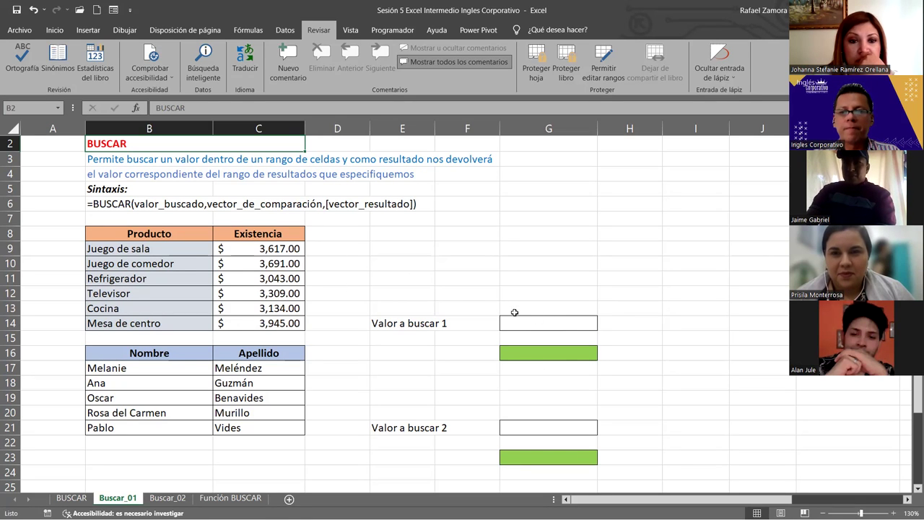
{"action": "left_click", "coordinate": [554, 325]}
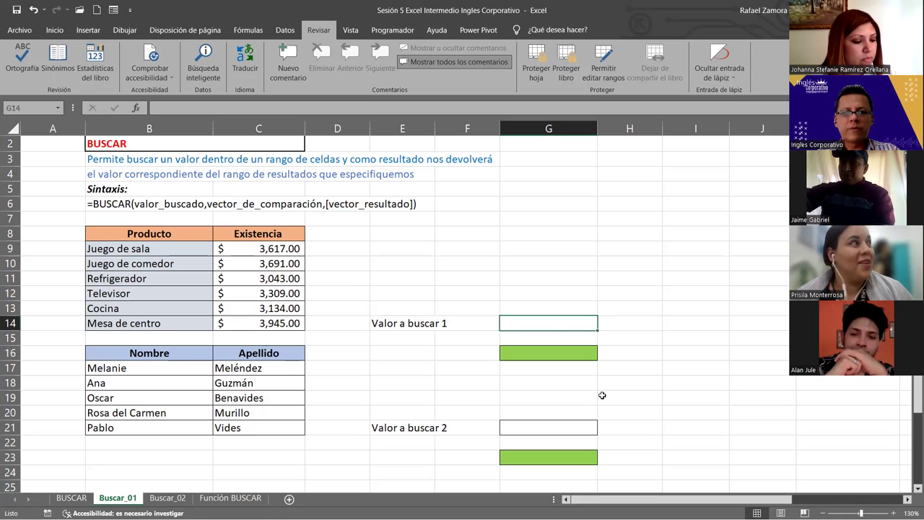
{"action": "type", "text": "Juego de da"}
- Correct G14 to 'Juego de sala', commit it, and select G16
{"action": "key", "text": "BackSpace"}
{"action": "key", "text": "BackSpace"}
{"action": "type", "text": "sala"}
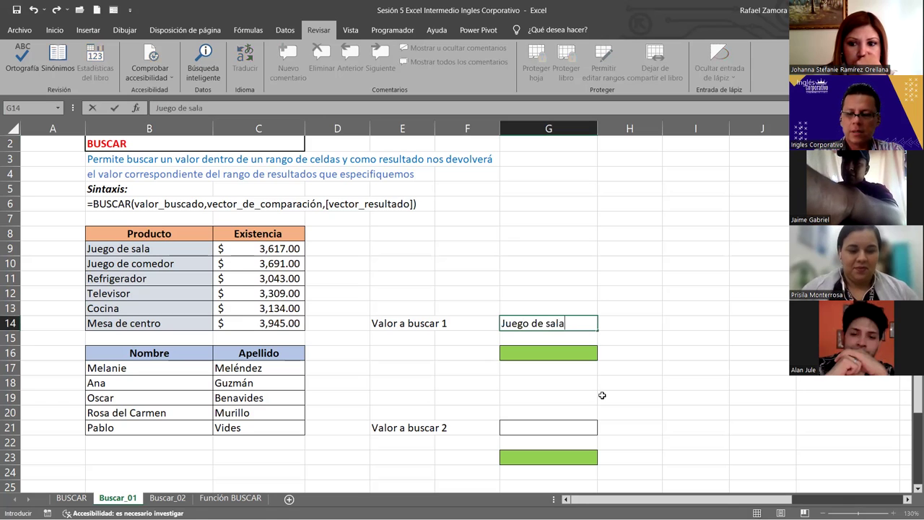
{"action": "key", "text": "Return"}
{"action": "left_click", "coordinate": [576, 351]}
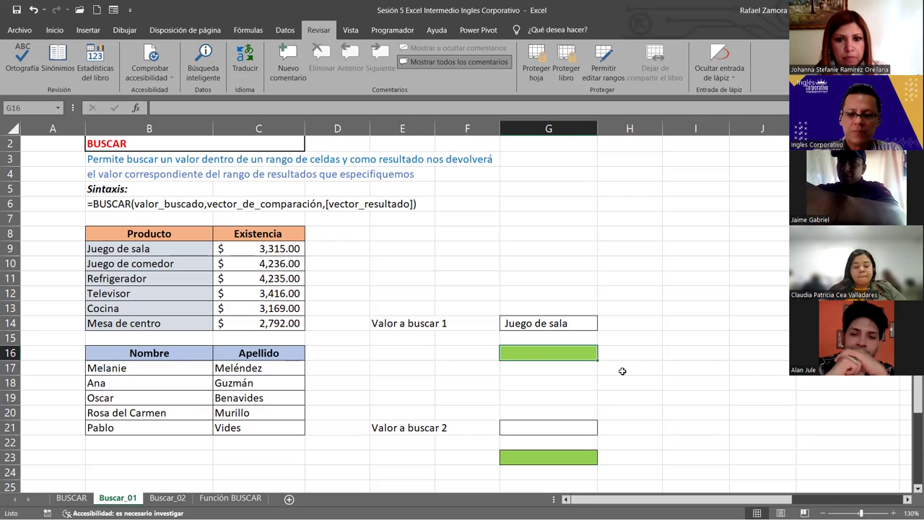
- Enter =BUSCAR(G14,B9:B14,C9:C14) in G16 to return the product's Existencia
{"action": "type", "text": "="}
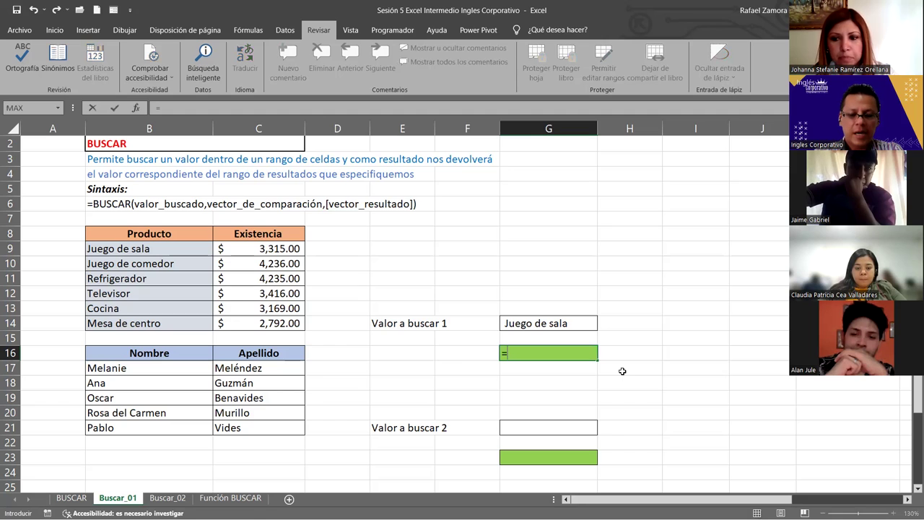
{"action": "type", "text": "buscar"}
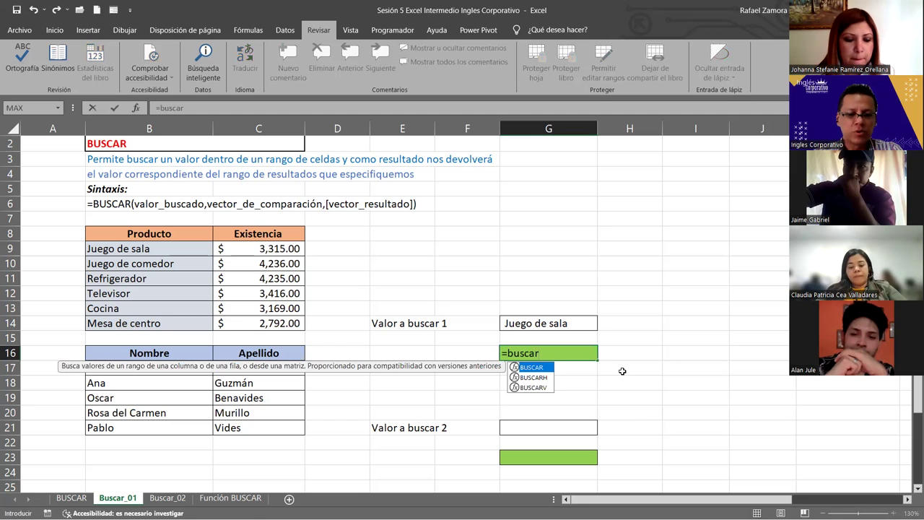
{"action": "key", "text": "Tab"}
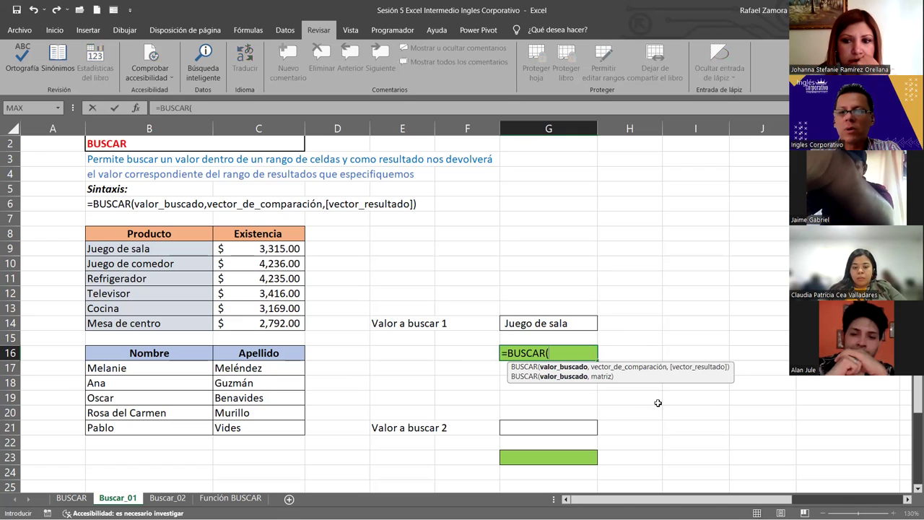
{"action": "left_click", "coordinate": [574, 323]}
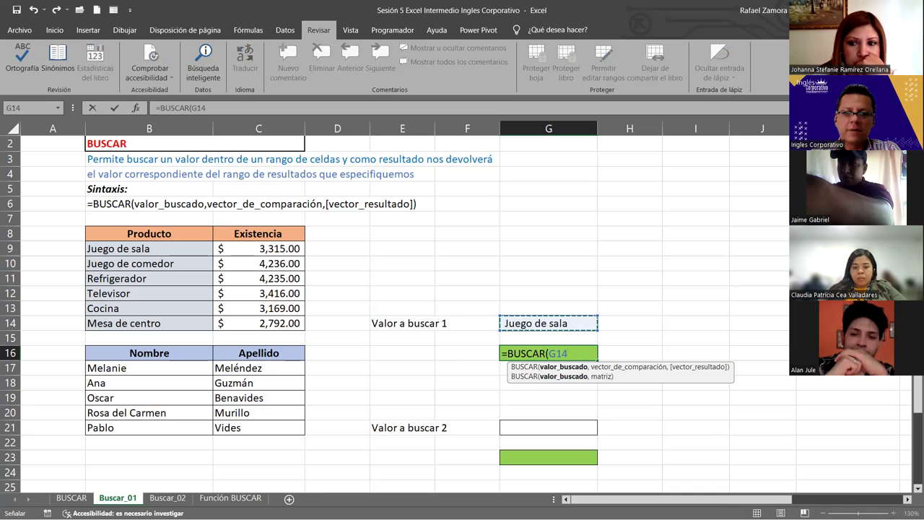
{"action": "type", "text": ","}
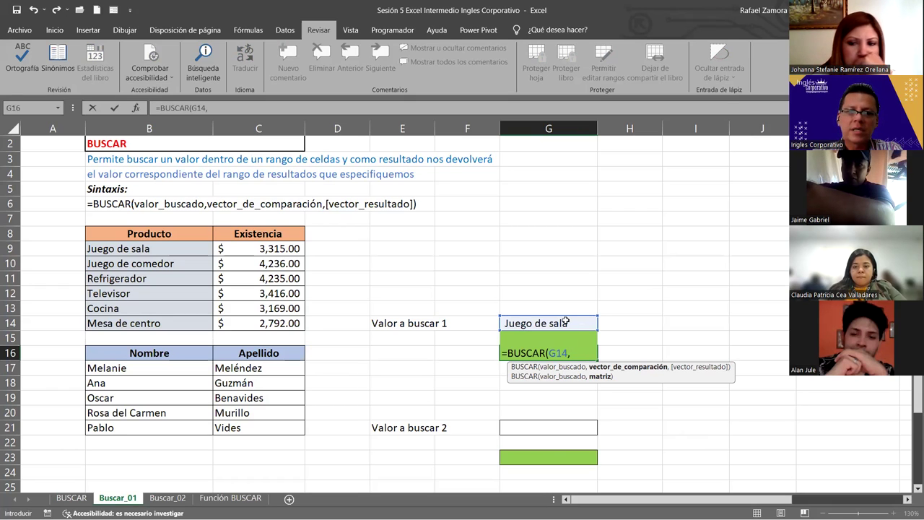
{"action": "left_click", "coordinate": [180, 251]}
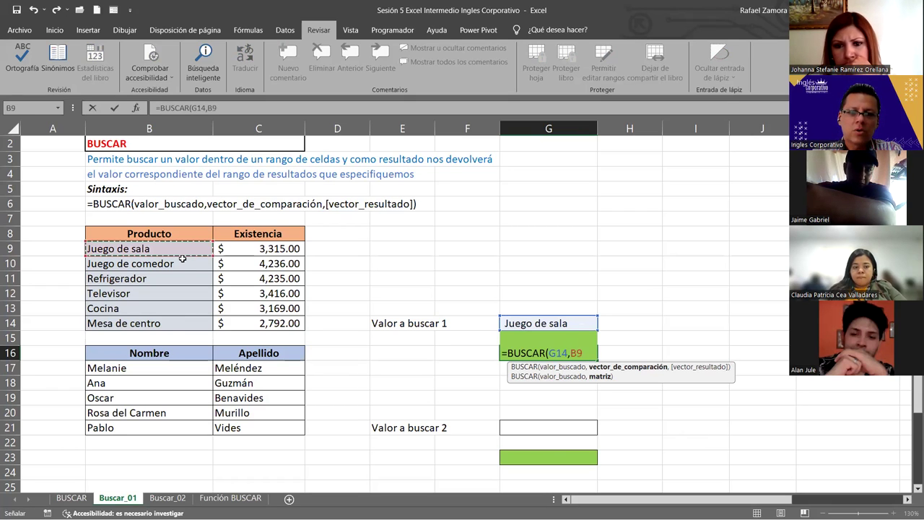
{"action": "left_click", "coordinate": [175, 324], "text": "shift"}
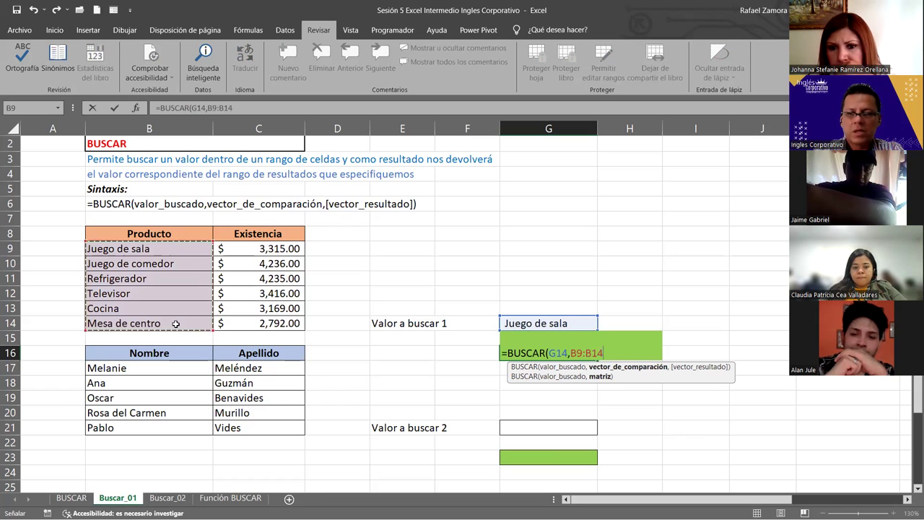
{"action": "type", "text": ","}
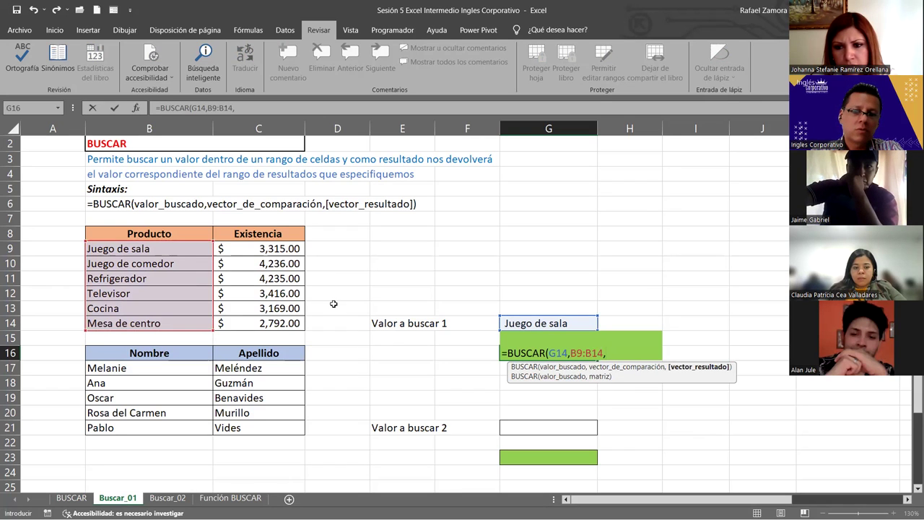
{"action": "left_click", "coordinate": [295, 250]}
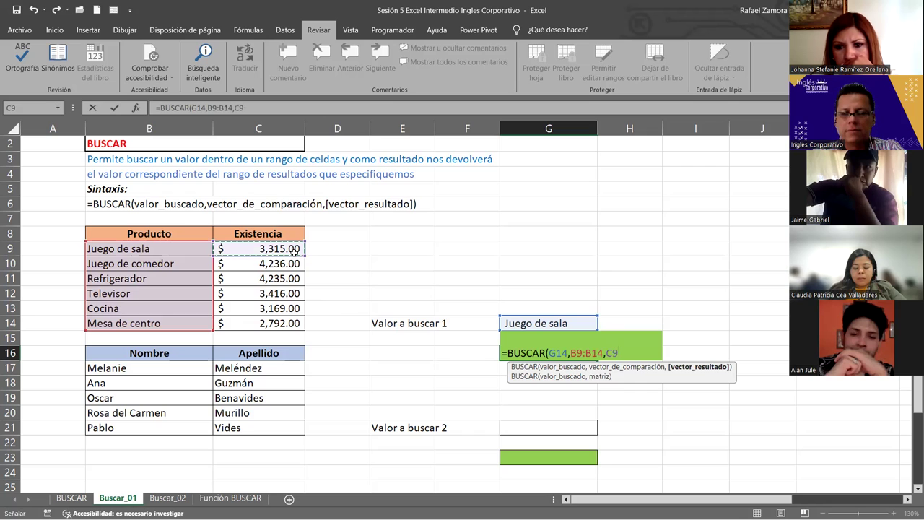
{"action": "left_click_drag", "start_coordinate": [296, 250], "coordinate": [294, 320]}
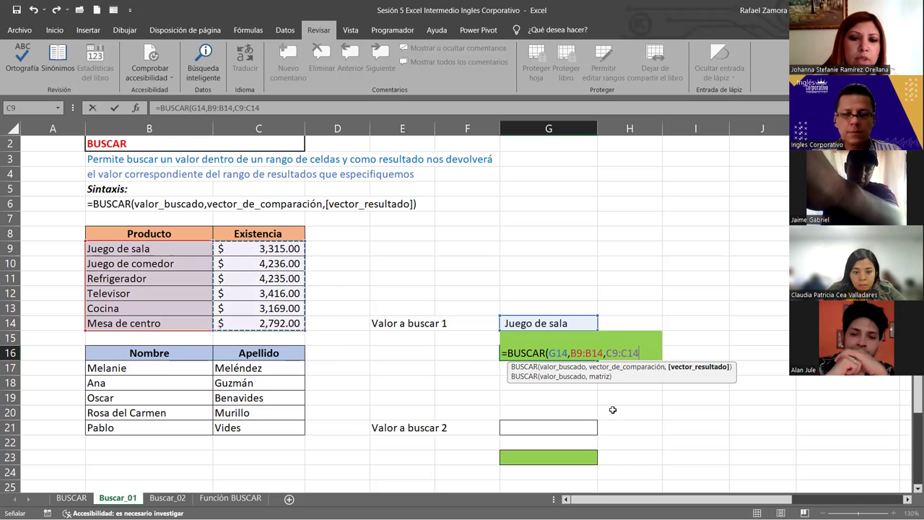
{"action": "type", "text": ")"}
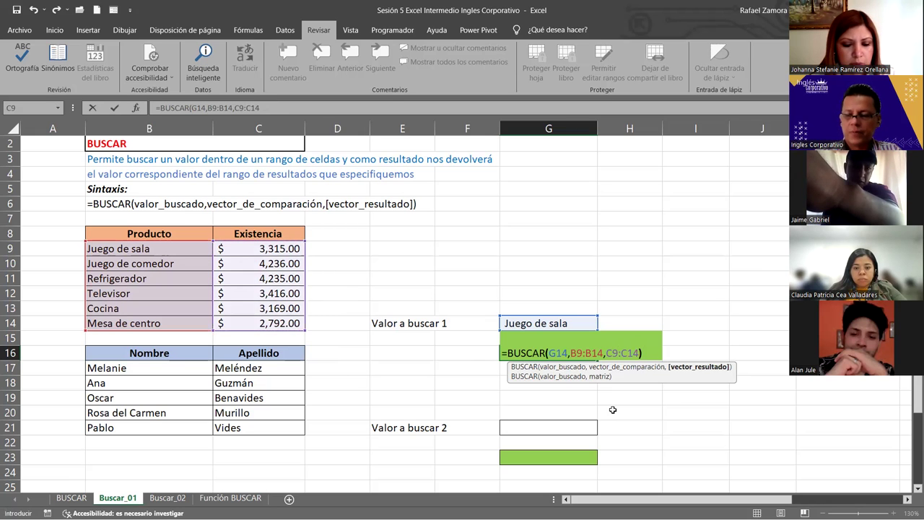
{"action": "key", "text": "Return"}
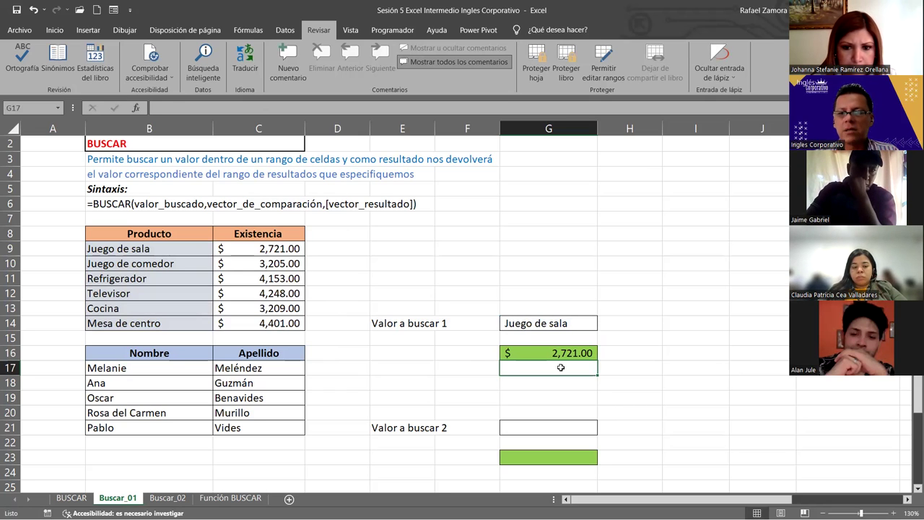
{"action": "left_click", "coordinate": [649, 353]}
{"action": "left_click", "coordinate": [645, 320]}
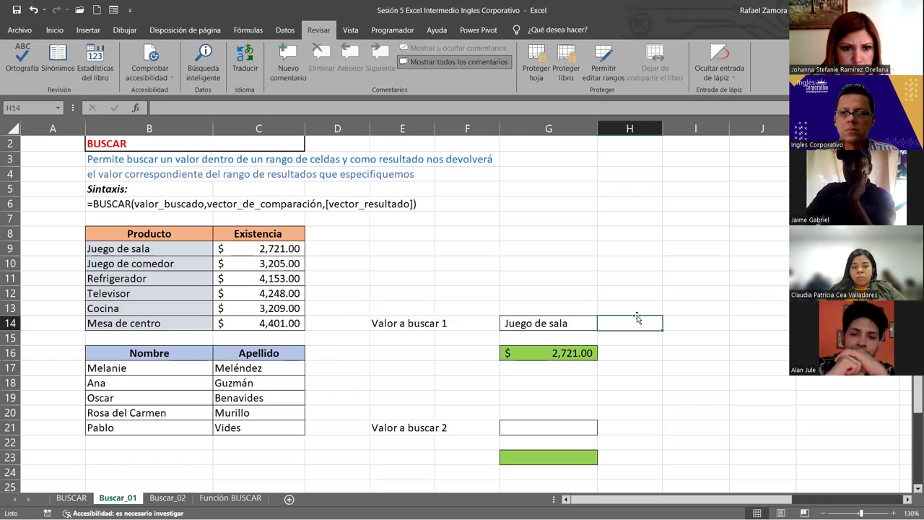
{"action": "left_click", "coordinate": [507, 246]}
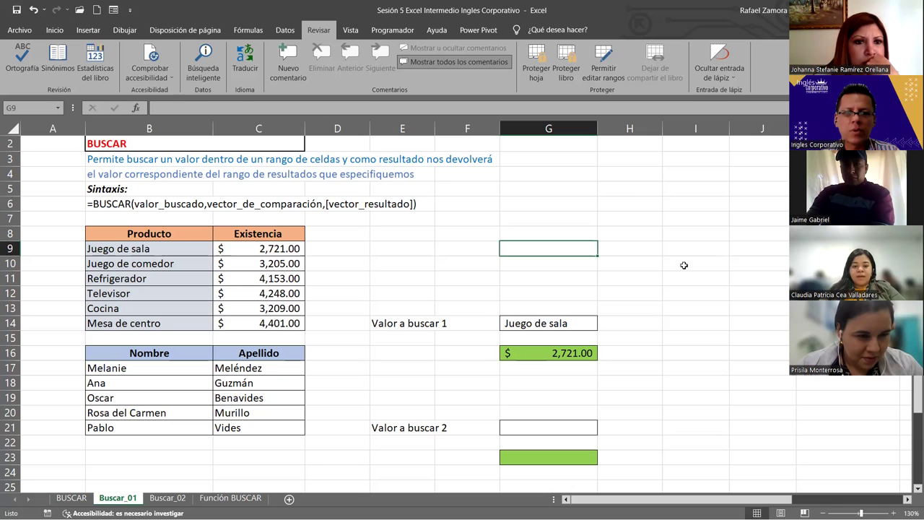
{"action": "left_click", "coordinate": [574, 323]}
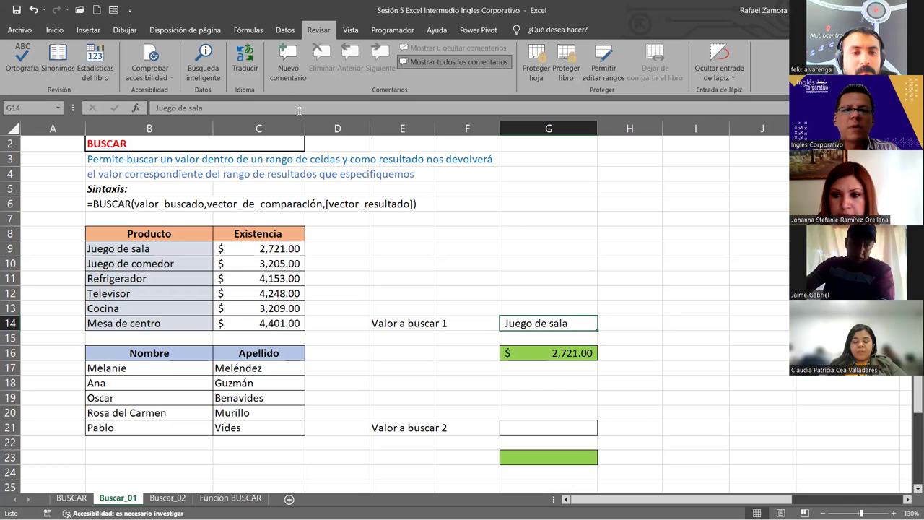
{"action": "left_click", "coordinate": [299, 108]}
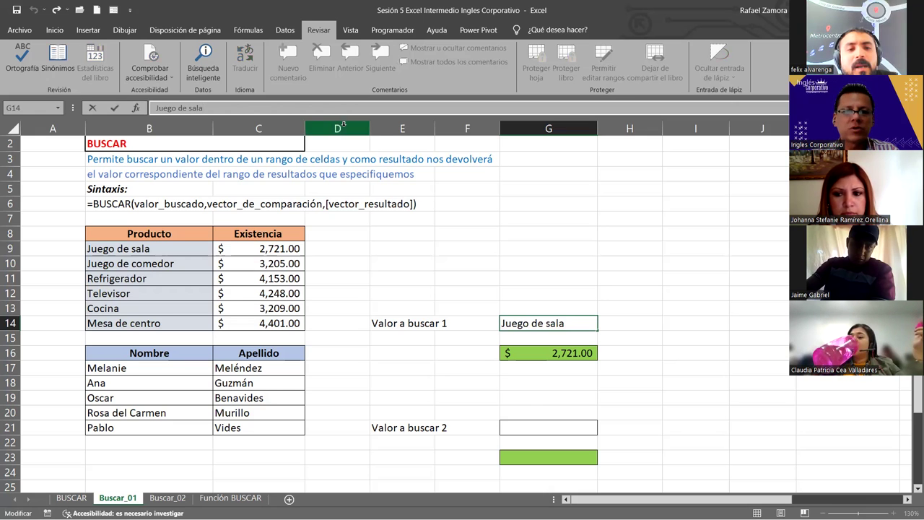
- Inspect the random Existencia formula, then set G14 to Juego de sala
{"action": "left_click", "coordinate": [274, 247]}
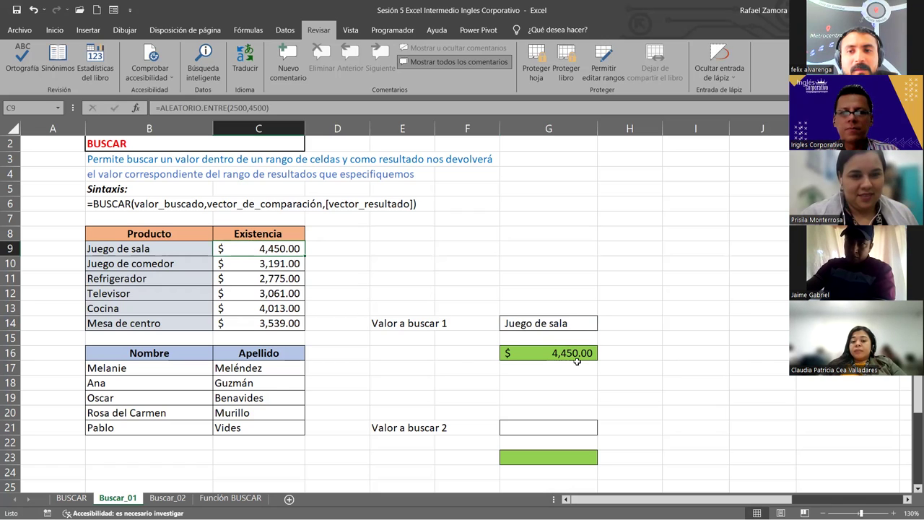
{"action": "left_click", "coordinate": [568, 329]}
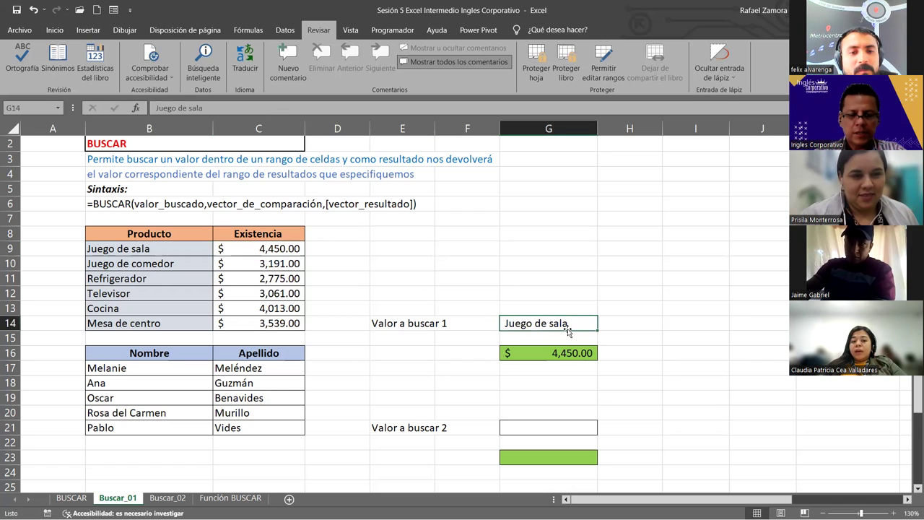
{"action": "type", "text": "JUEGO DE SALA"}
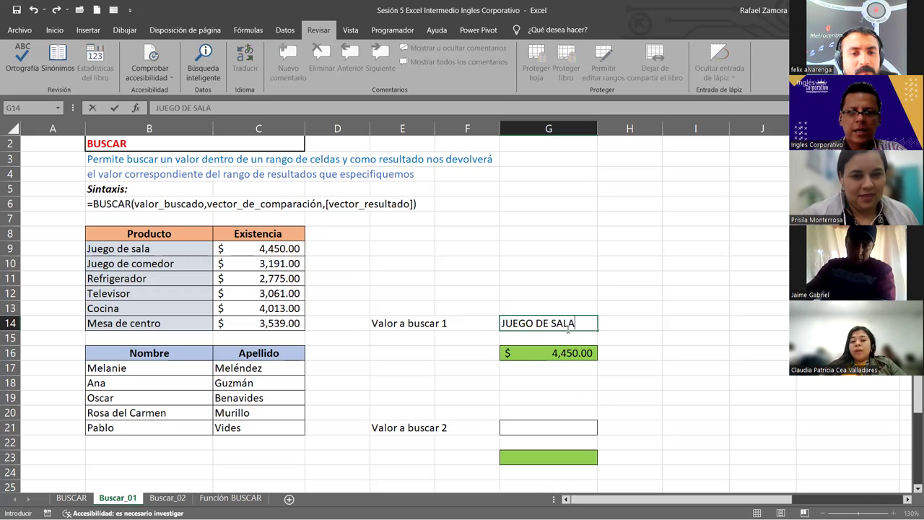
{"action": "key", "text": "Return"}
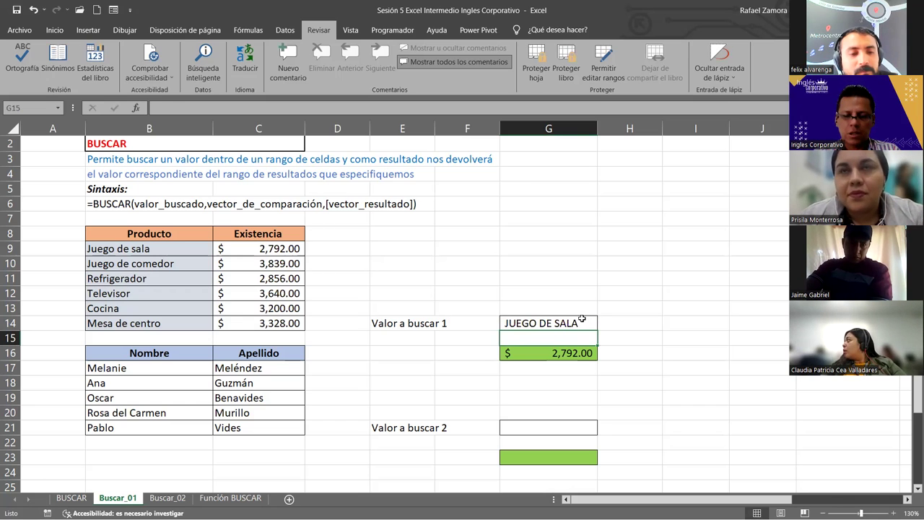
- Change the G14 lookup product to Televisor
{"action": "left_click", "coordinate": [581, 321]}
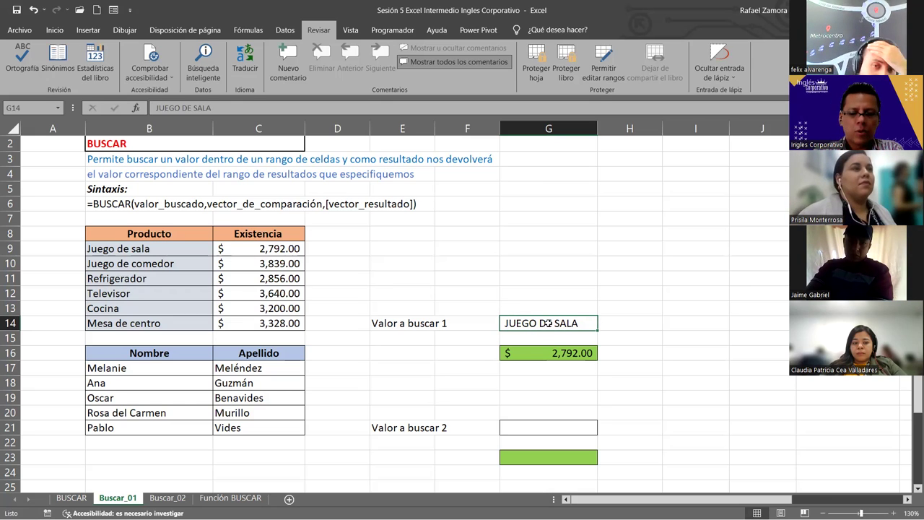
{"action": "type", "text": "Televisor"}
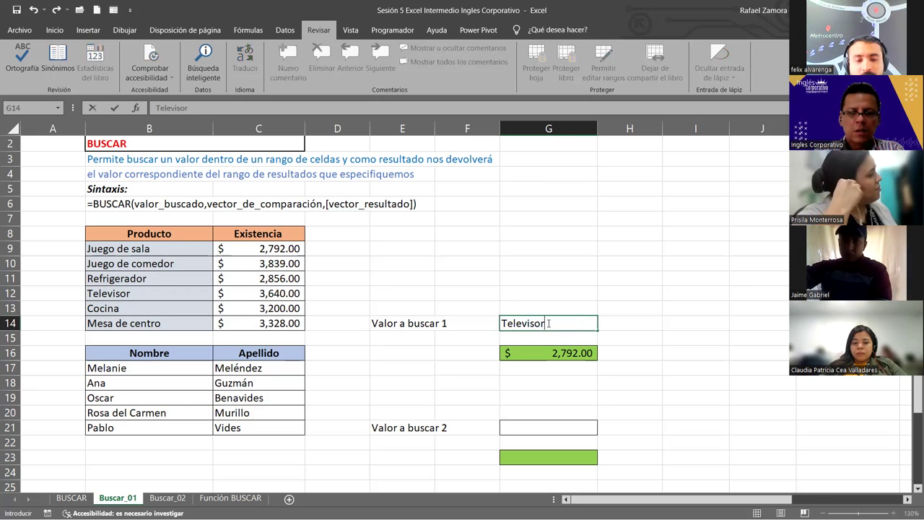
{"action": "key", "text": "Return"}
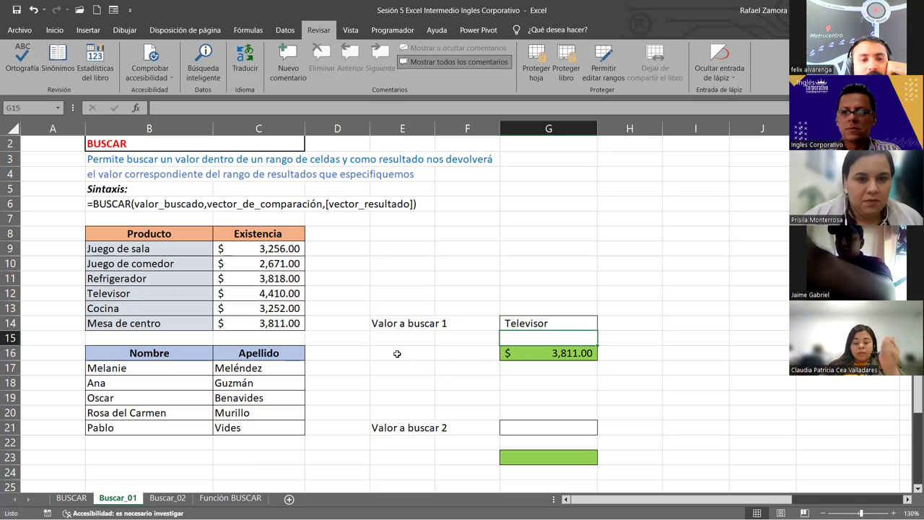
- Change the G14 lookup product to Cocina, making G16 show #N/D
{"action": "left_click", "coordinate": [534, 282]}
{"action": "left_click", "coordinate": [567, 321]}
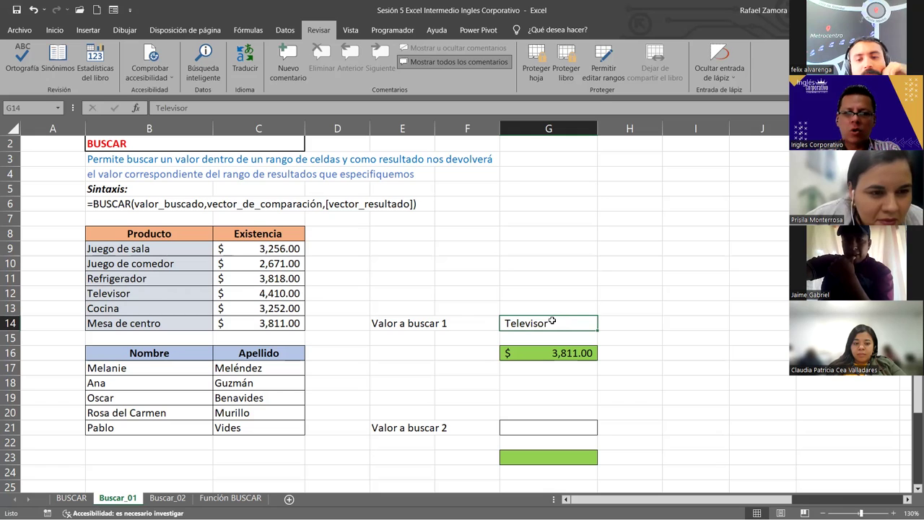
{"action": "type", "text": "Cocina"}
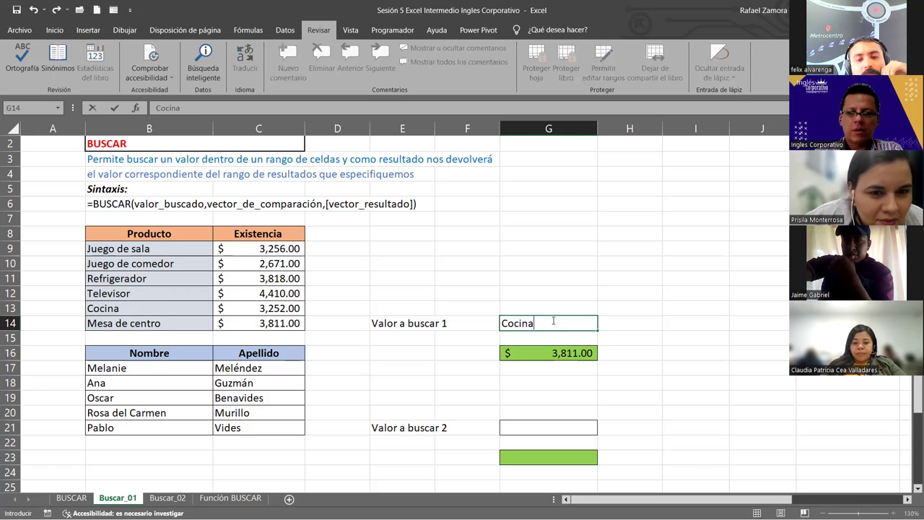
{"action": "key", "text": "Return"}
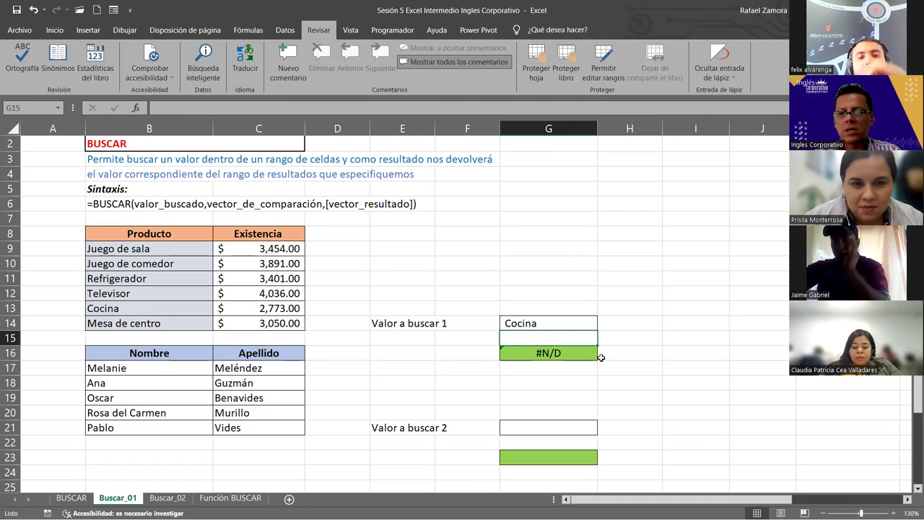
{"action": "left_click", "coordinate": [619, 352]}
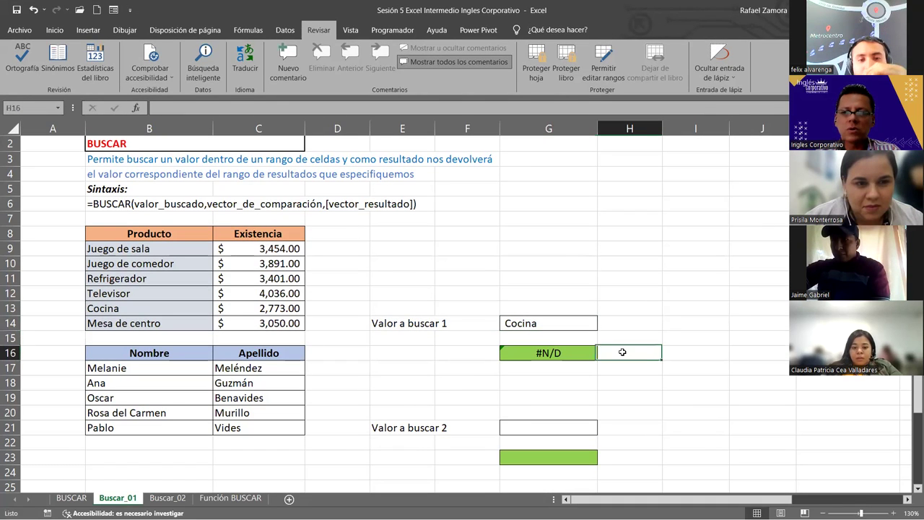
{"action": "left_click", "coordinate": [578, 355]}
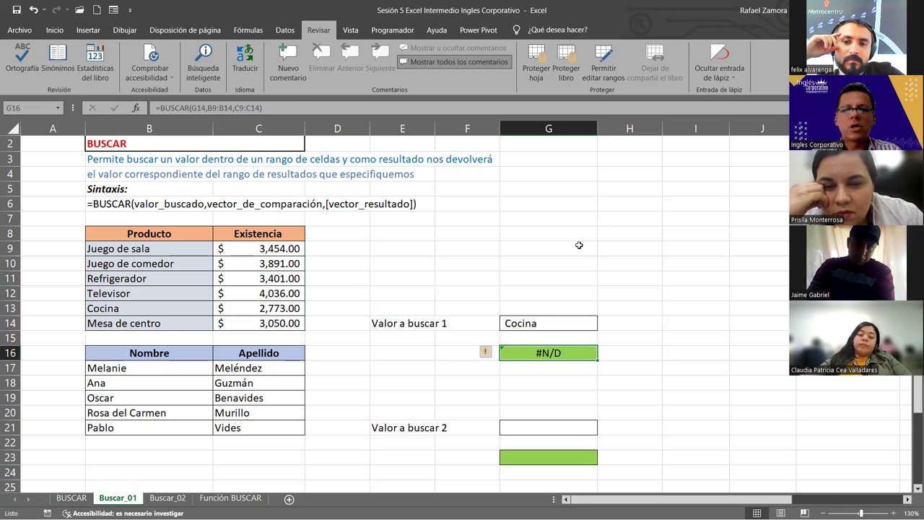
{"action": "left_click", "coordinate": [175, 266]}
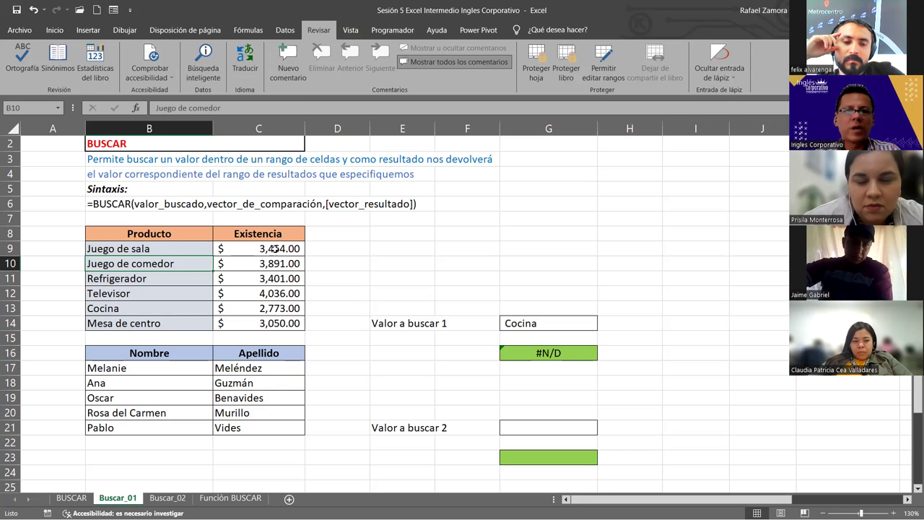
- Sort the product table A to Z and enter Juego de sala in G14
{"action": "left_click", "coordinate": [279, 30]}
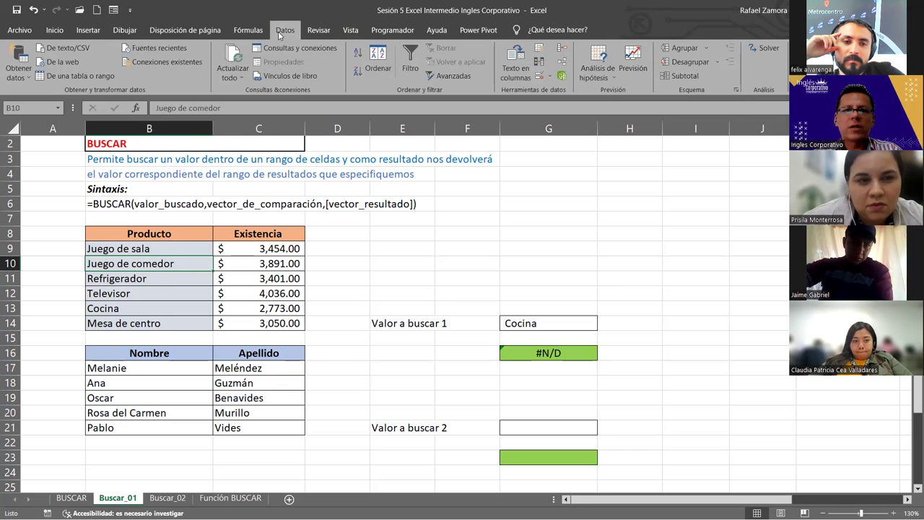
{"action": "left_click", "coordinate": [359, 54]}
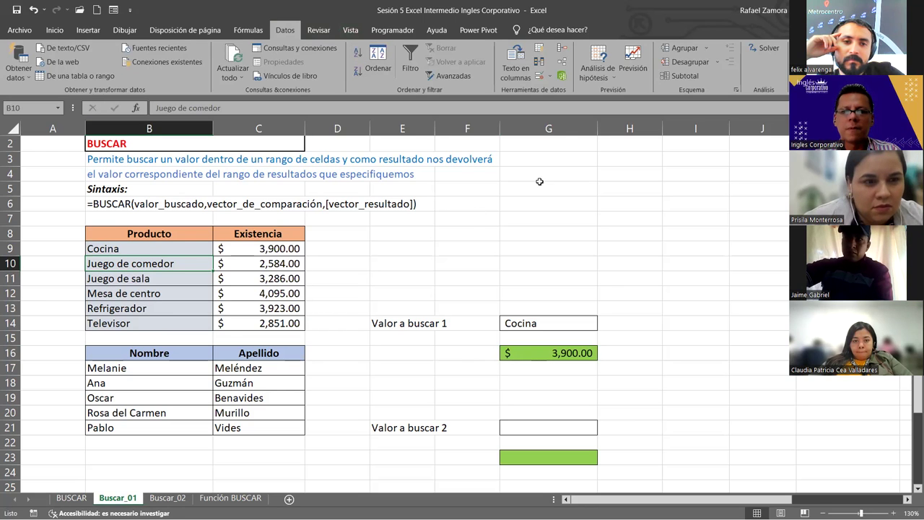
{"action": "left_click", "coordinate": [562, 322]}
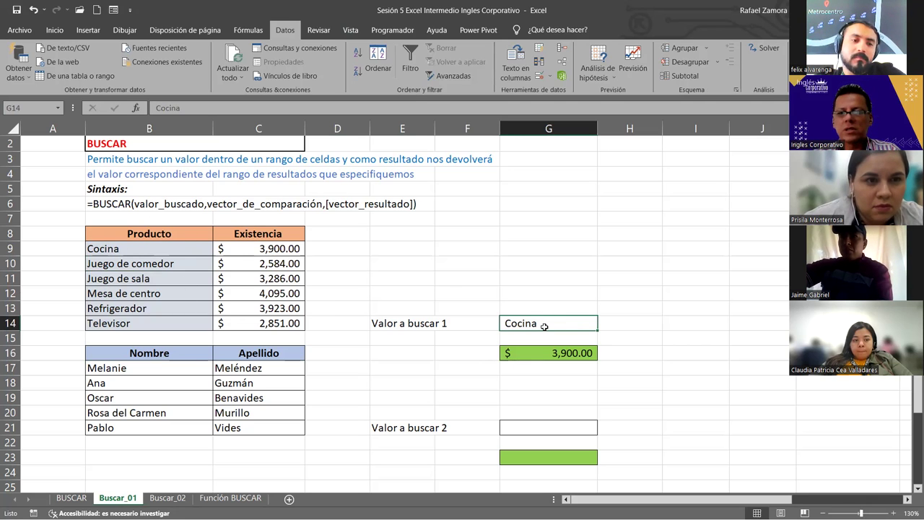
{"action": "type", "text": "J"}
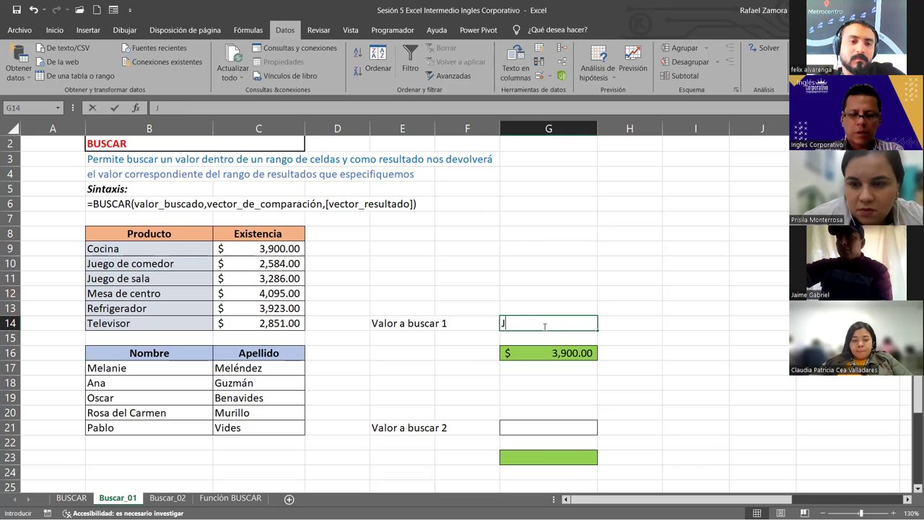
{"action": "type", "text": "uego de sala"}
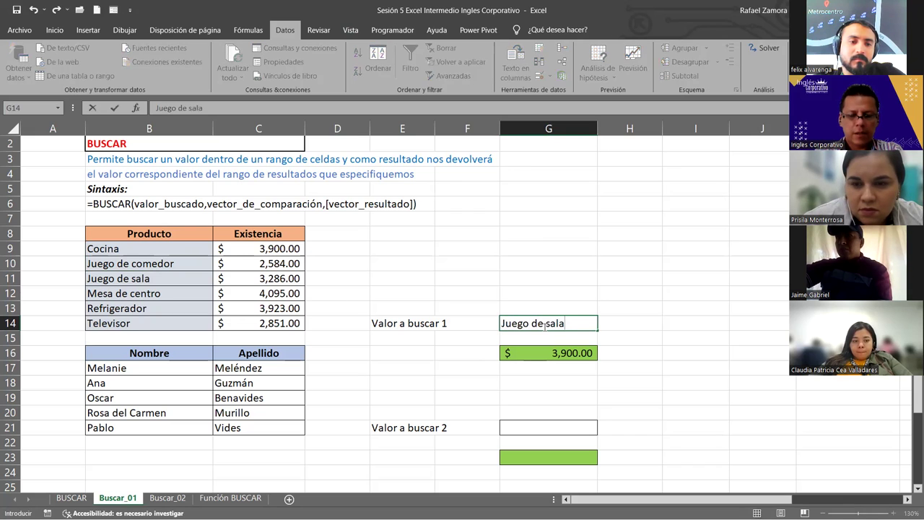
{"action": "key", "text": "ctrl+Return"}
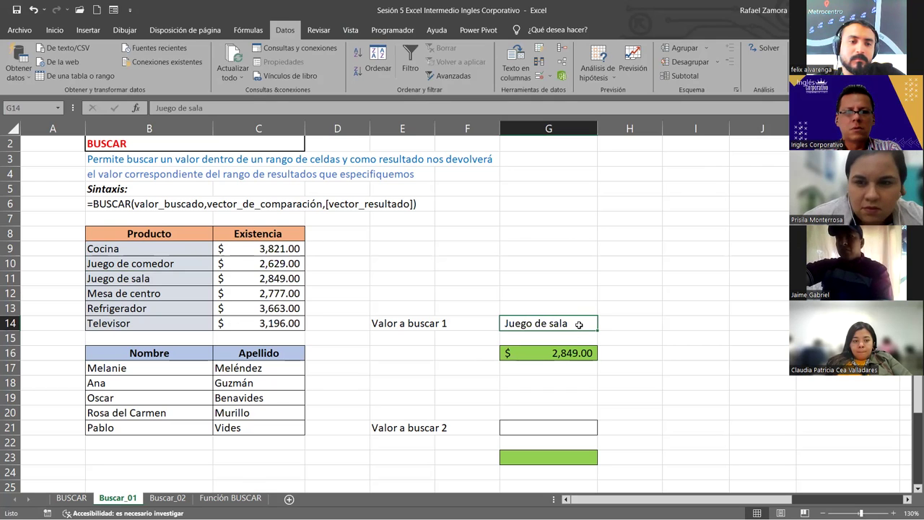
- Test G14 with Juego de comedor, Mesa de centro and Refrigerador in turn
{"action": "type", "text": "Juego de comedor"}
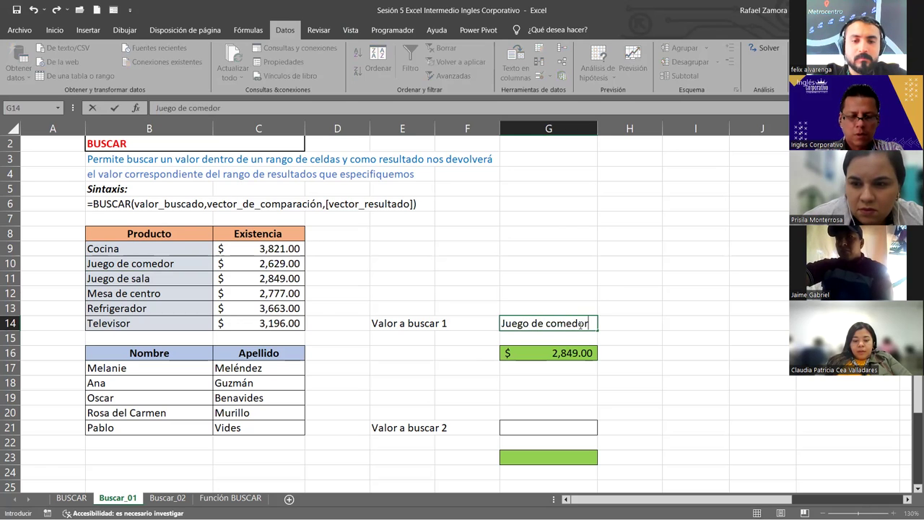
{"action": "key", "text": "ctrl+Return"}
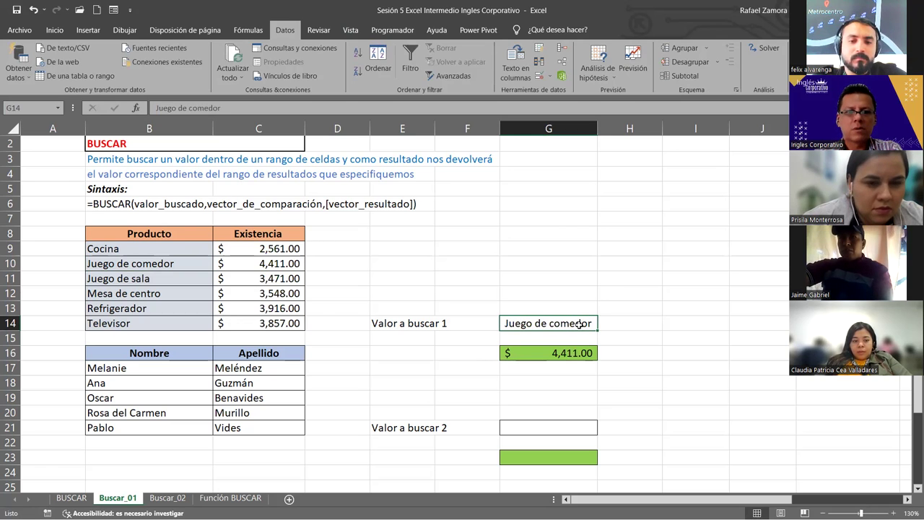
{"action": "type", "text": "Mesa de centro"}
{"action": "key", "text": "ctrl+Return"}
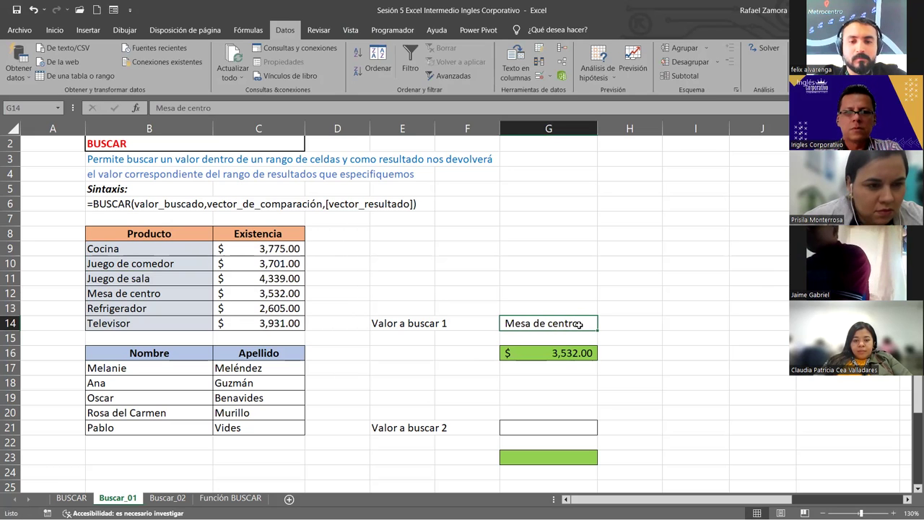
{"action": "type", "text": "Refrigerador"}
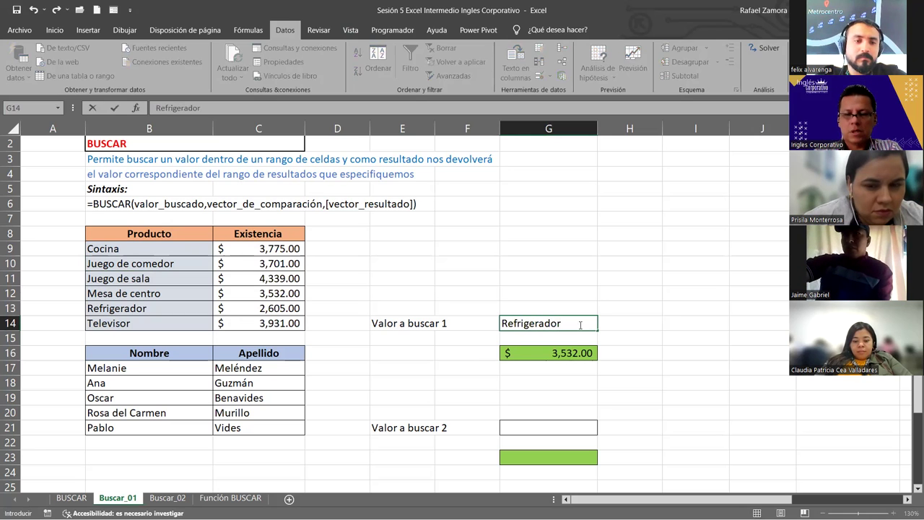
{"action": "key", "text": "ctrl+Return"}
- Set G14 to Televisor so G16 returns $3,265.00
{"action": "right_click", "coordinate": [581, 329]}
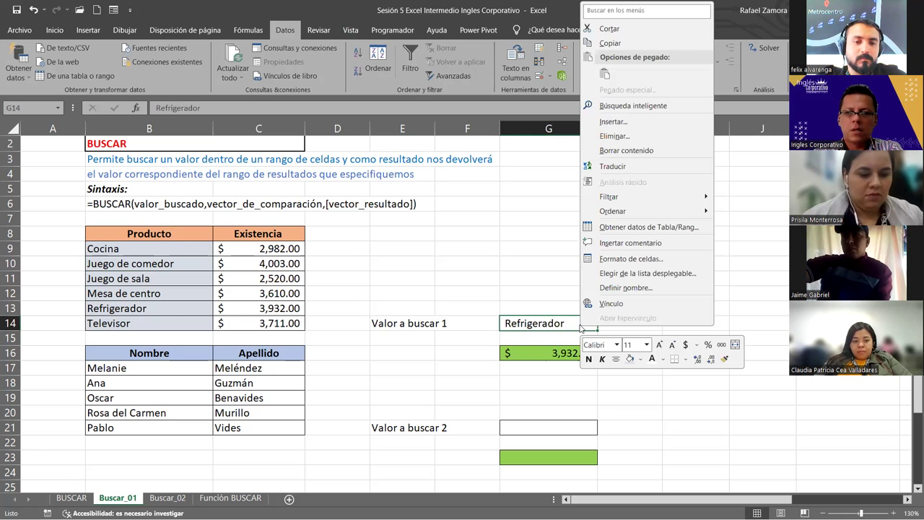
{"action": "left_click", "coordinate": [532, 324]}
{"action": "type", "text": "Televisor"}
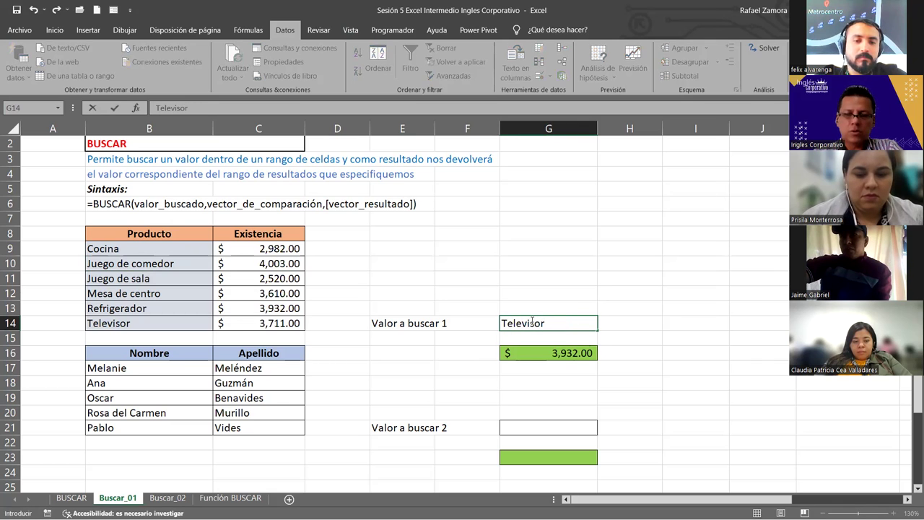
{"action": "key", "text": "ctrl+Return"}
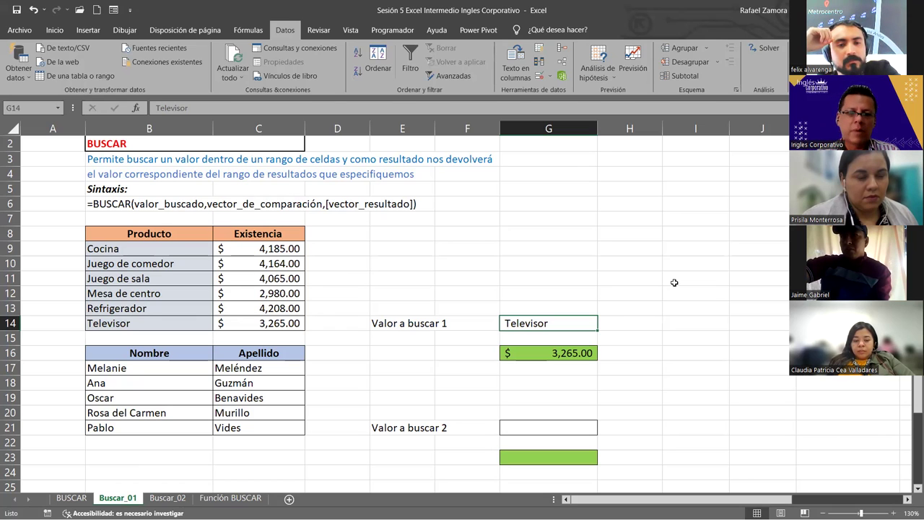
{"action": "scroll", "coordinate": [614, 332], "scroll_direction": "down", "scroll_amount": 2}
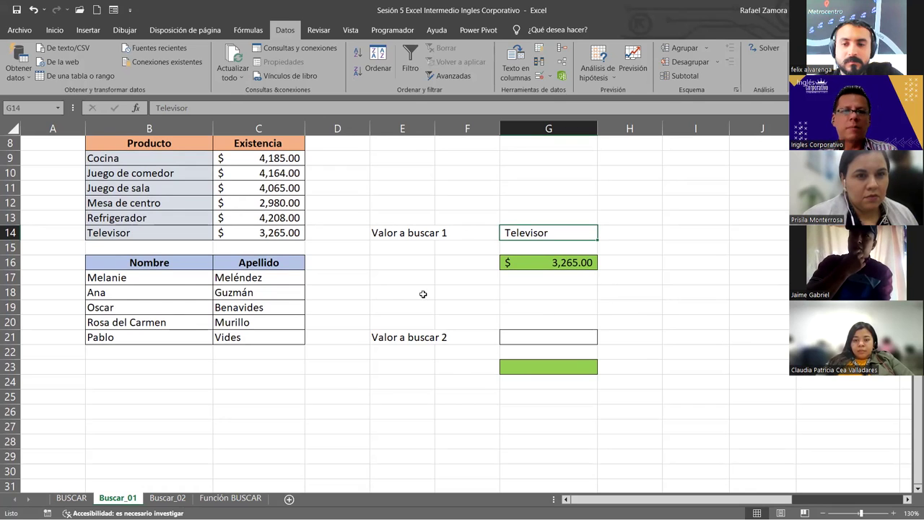
{"action": "scroll", "coordinate": [525, 266], "scroll_direction": "up", "scroll_amount": 2}
{"action": "left_click", "coordinate": [170, 278]}
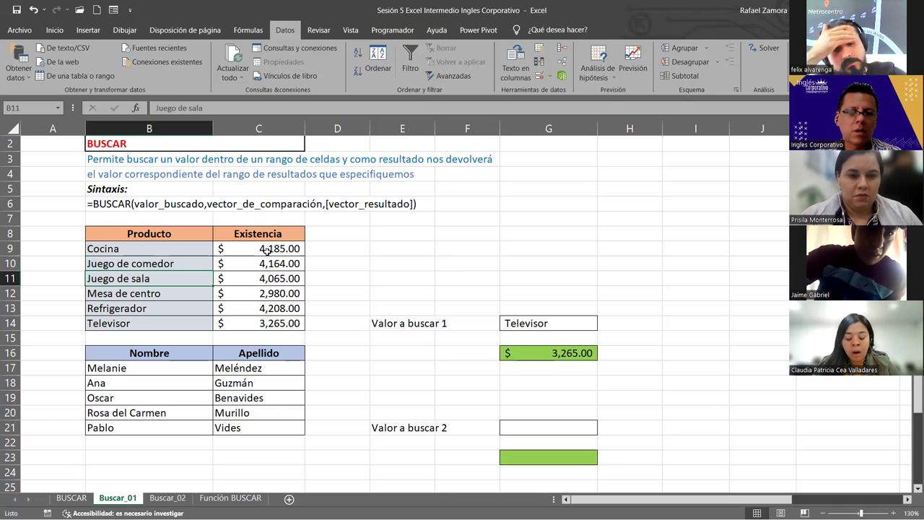
{"action": "left_click_drag", "start_coordinate": [185, 249], "coordinate": [189, 327]}
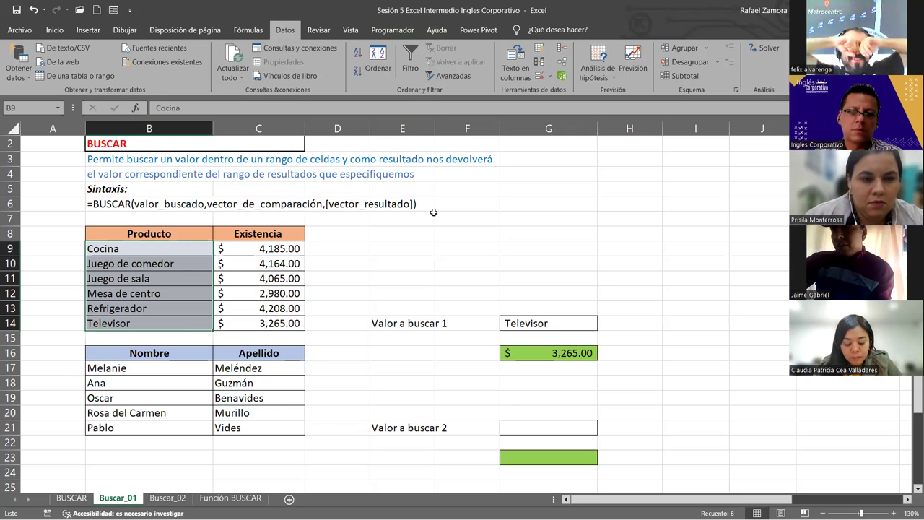
{"action": "left_click", "coordinate": [537, 218]}
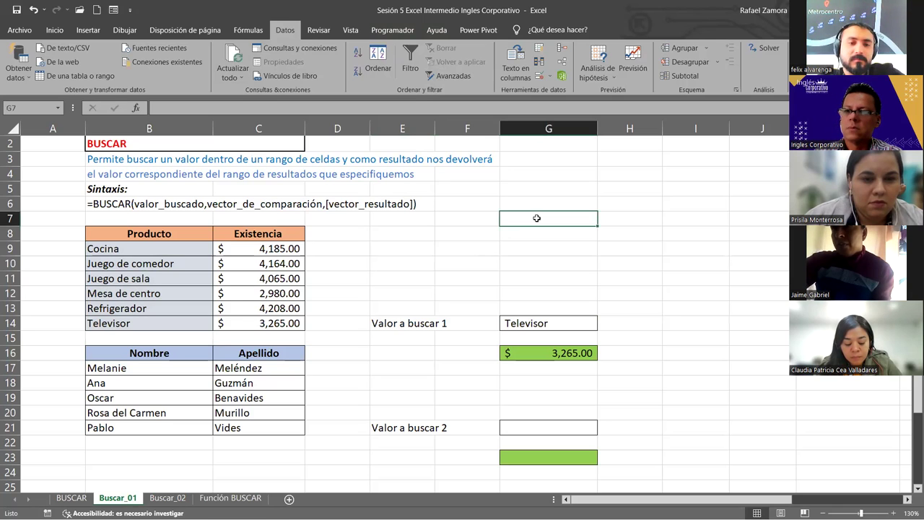
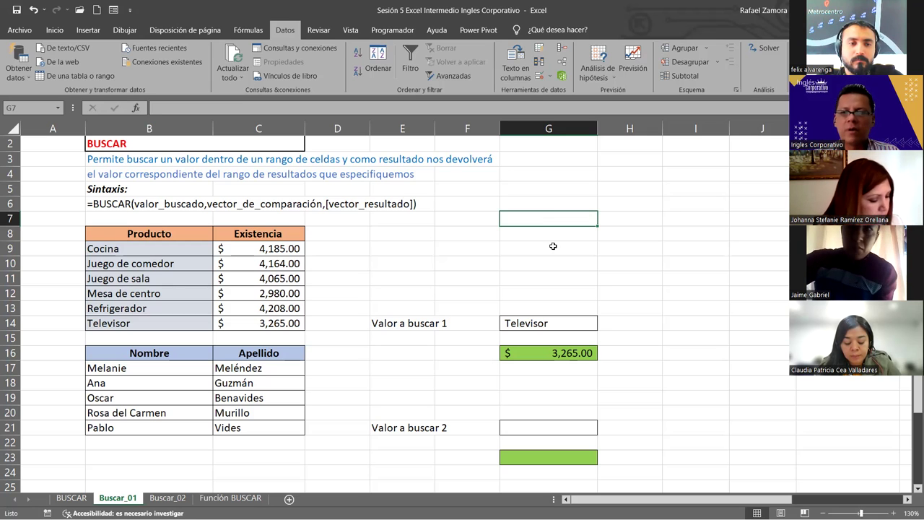
- Re-confirm the G16 lookup formula after checking the Televisor lookup value in G14
{"action": "left_click", "coordinate": [563, 324]}
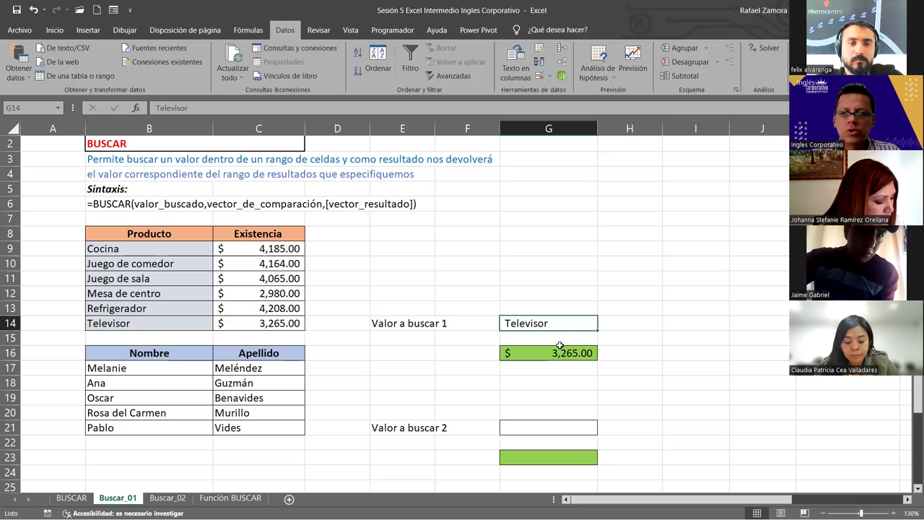
{"action": "double_click", "coordinate": [556, 354]}
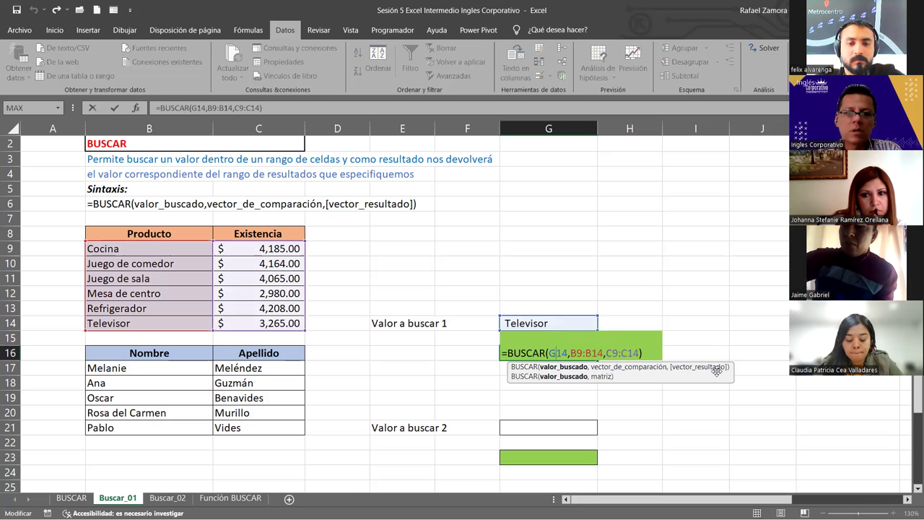
{"action": "key", "text": "Return"}
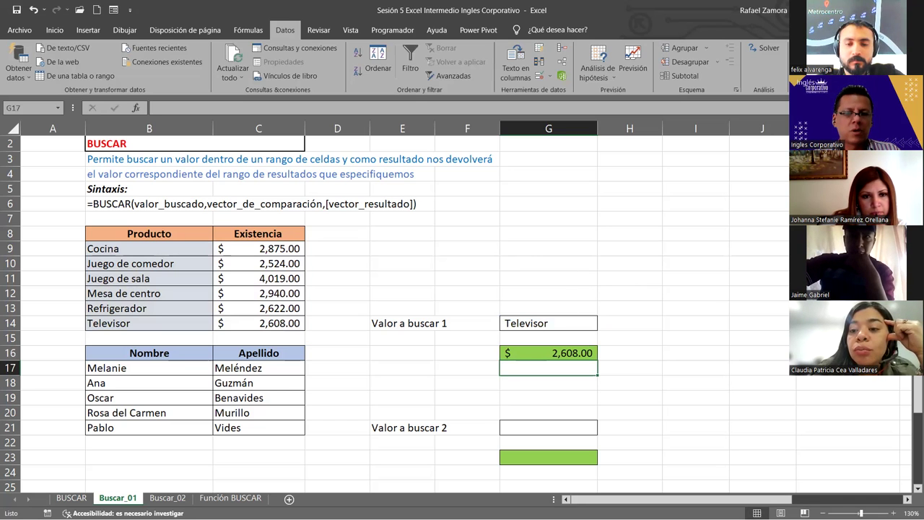
{"action": "scroll", "coordinate": [541, 285], "scroll_direction": "down", "scroll_amount": 1}
{"action": "scroll", "coordinate": [538, 292], "scroll_direction": "down", "scroll_amount": 1}
- Sort the Nombre/Apellido list A to Z by first name
{"action": "key", "text": "ctrl+Left"}
{"action": "key", "text": "Down"}
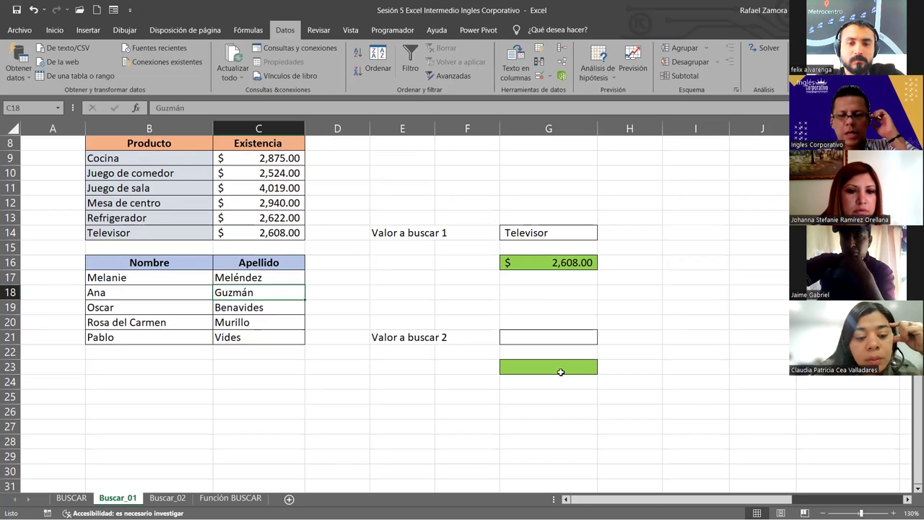
{"action": "left_click", "coordinate": [535, 333]}
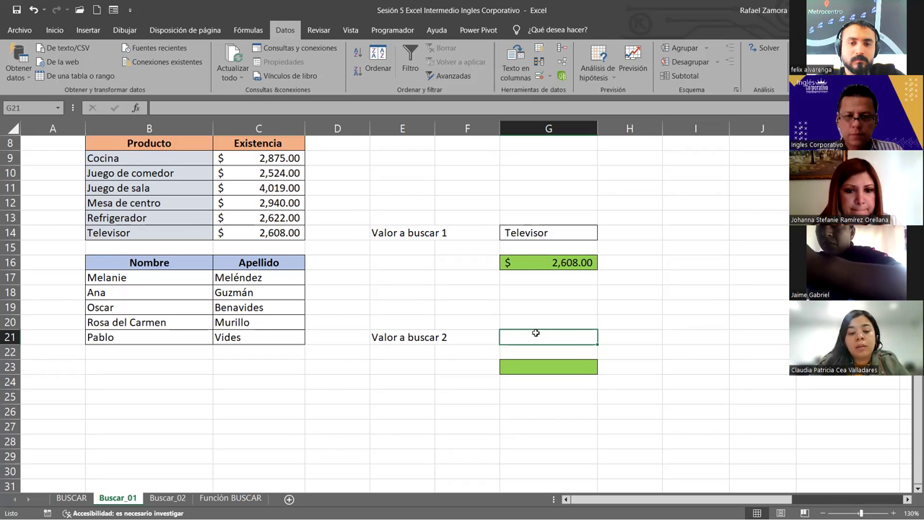
{"action": "left_click", "coordinate": [134, 292]}
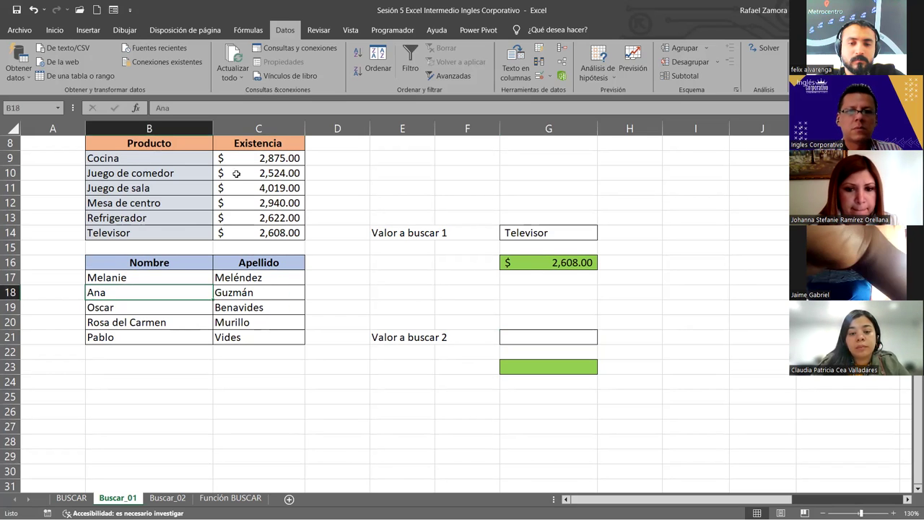
{"action": "left_click", "coordinate": [359, 56]}
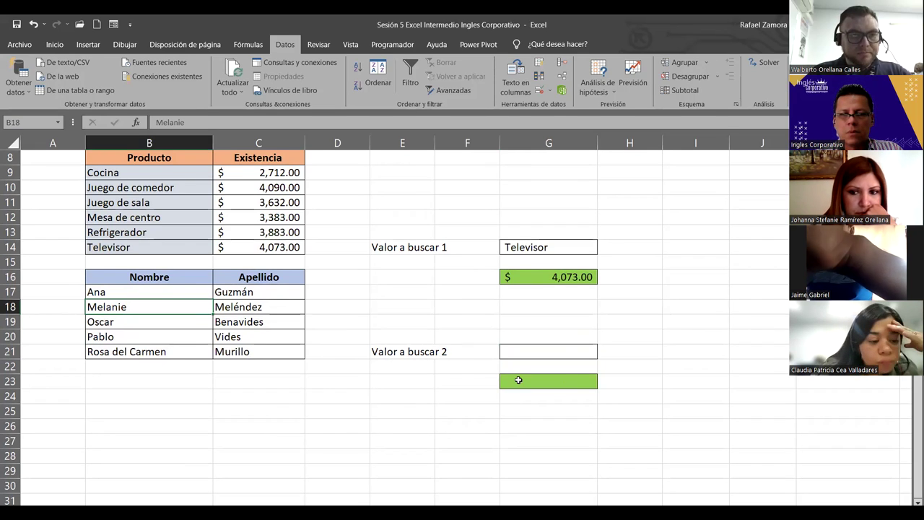
{"action": "left_click", "coordinate": [566, 338]}
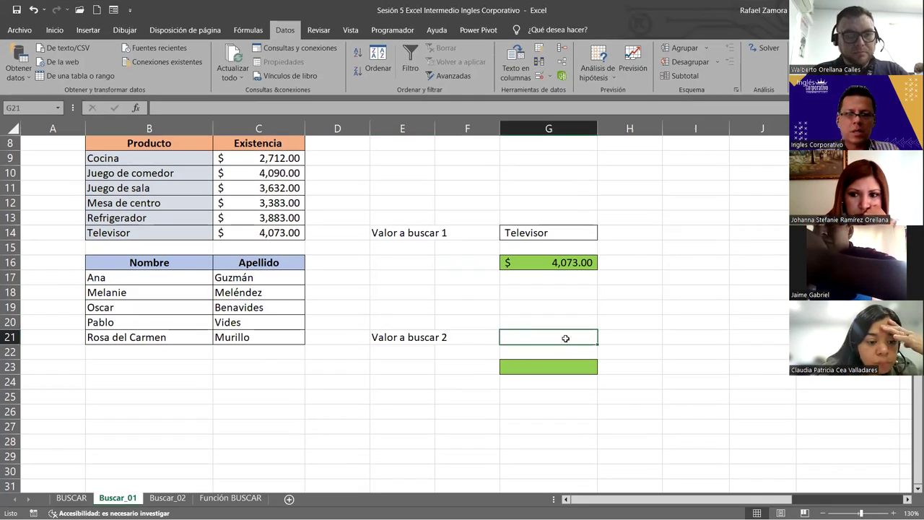
- Enter Ana as the second lookup value in G21
{"action": "type", "text": "Ana"}
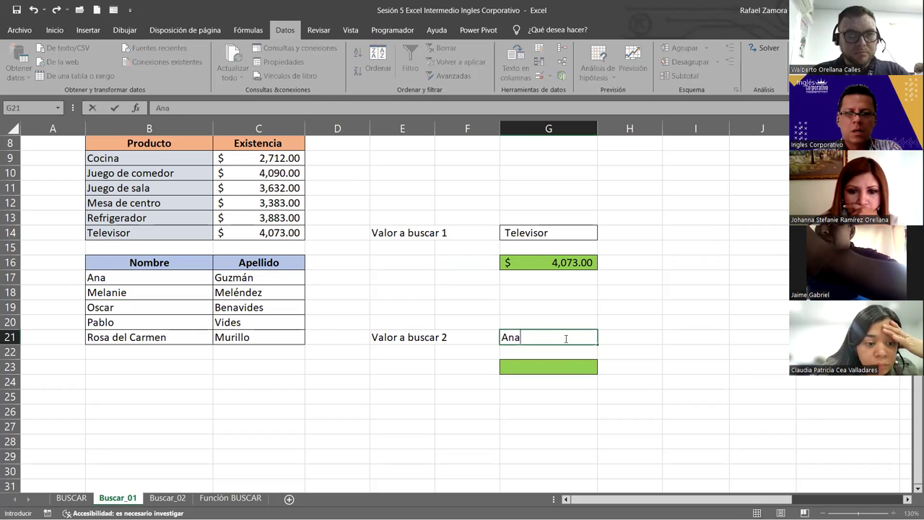
{"action": "key", "text": "Return"}
{"action": "left_click", "coordinate": [551, 366]}
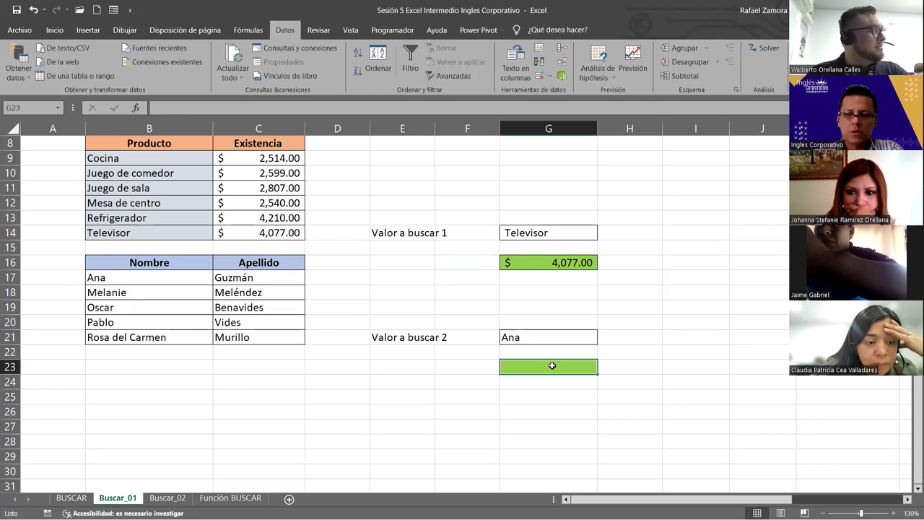
{"action": "type", "text": "="}
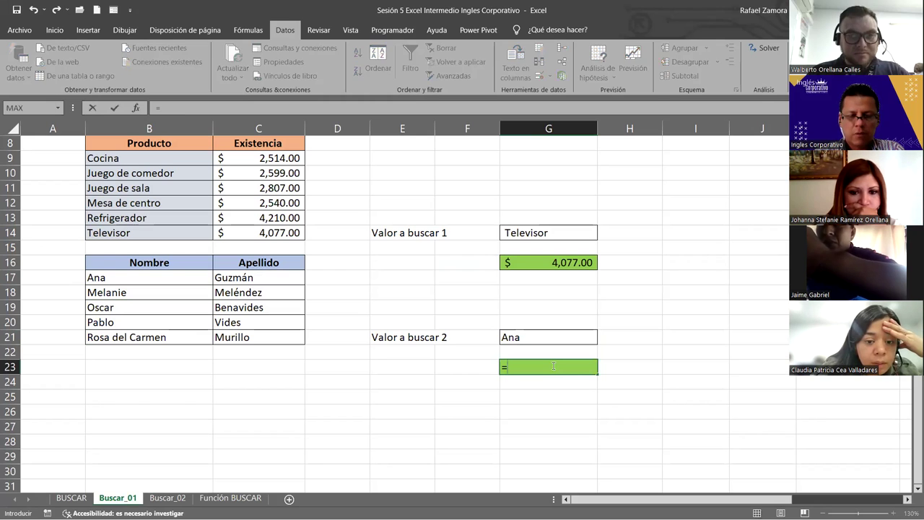
{"action": "type", "text": "buscar"}
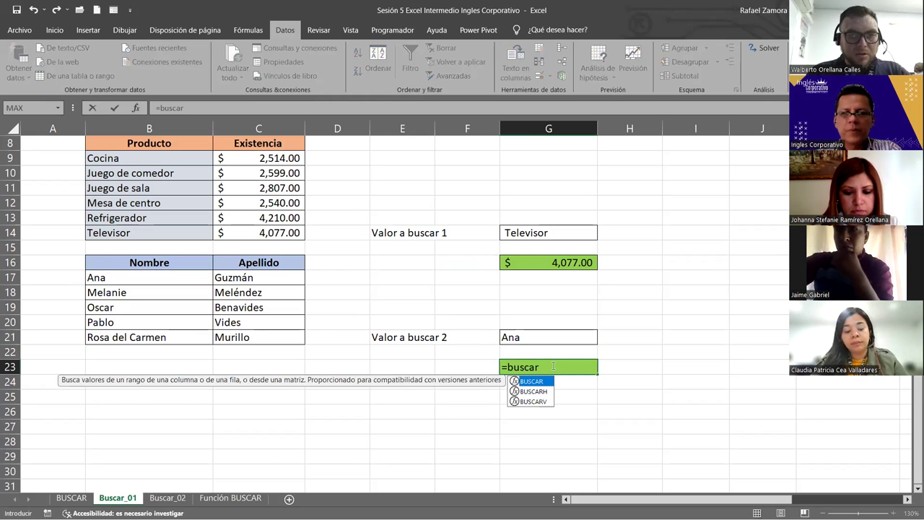
{"action": "key", "text": "Tab"}
{"action": "left_click", "coordinate": [582, 340]}
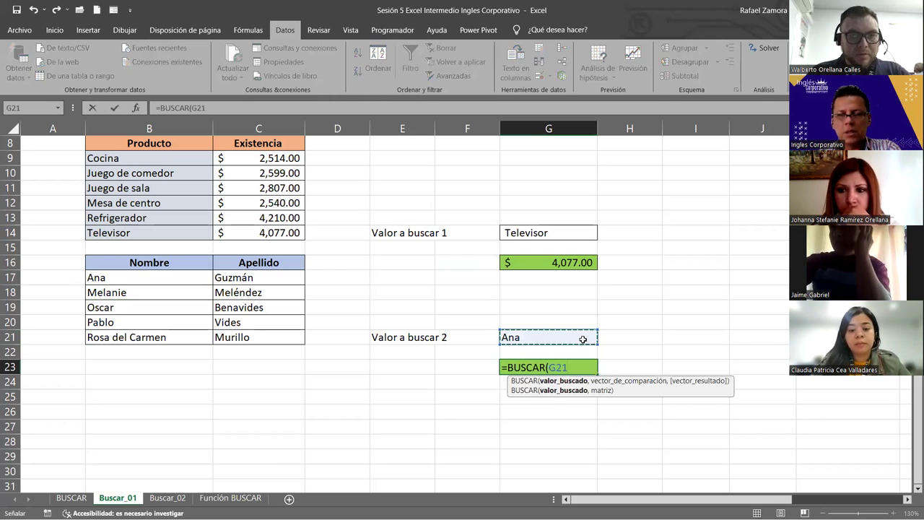
{"action": "type", "text": ","}
{"action": "left_click", "coordinate": [167, 277]}
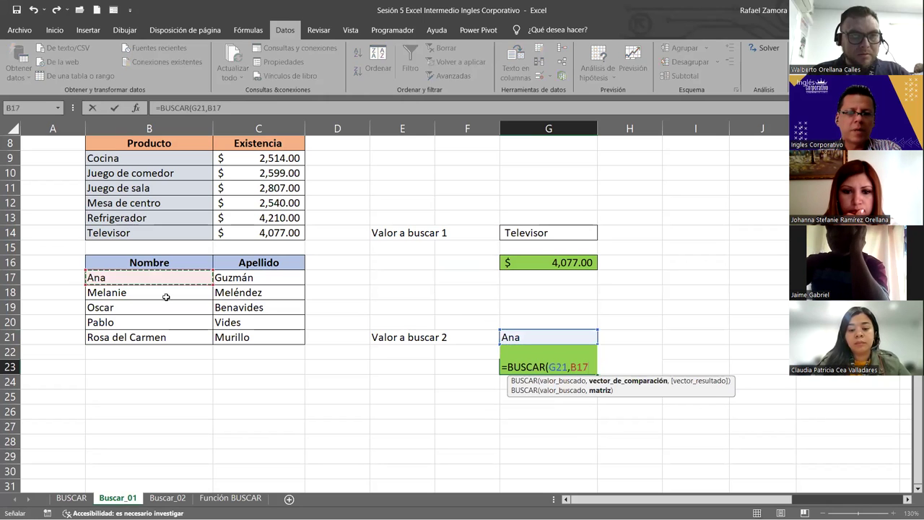
{"action": "left_click", "coordinate": [166, 340], "text": "shift"}
{"action": "type", "text": ","}
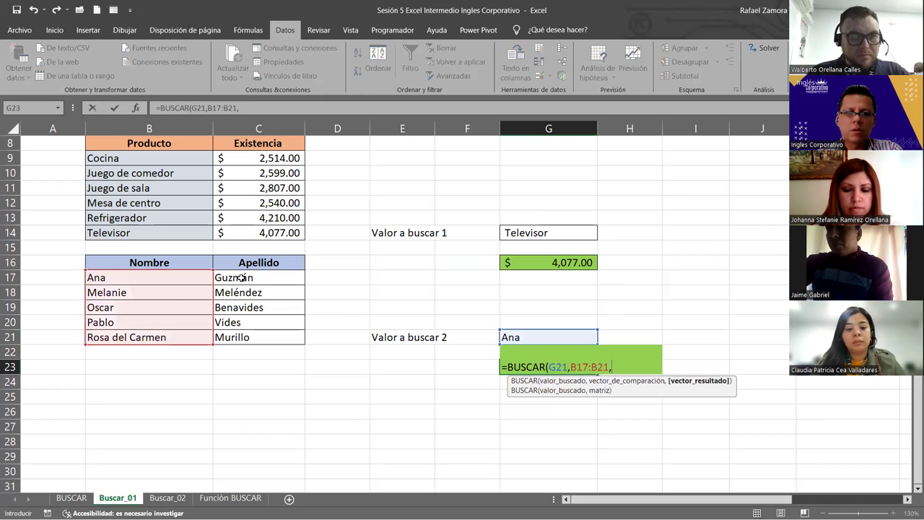
{"action": "left_click", "coordinate": [241, 277]}
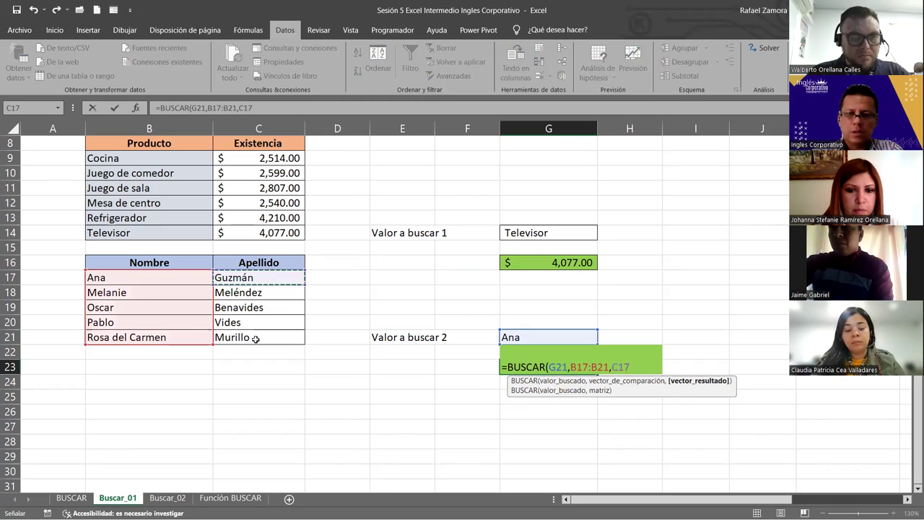
{"action": "left_click", "coordinate": [256, 338], "text": "shift"}
{"action": "type", "text": "="}
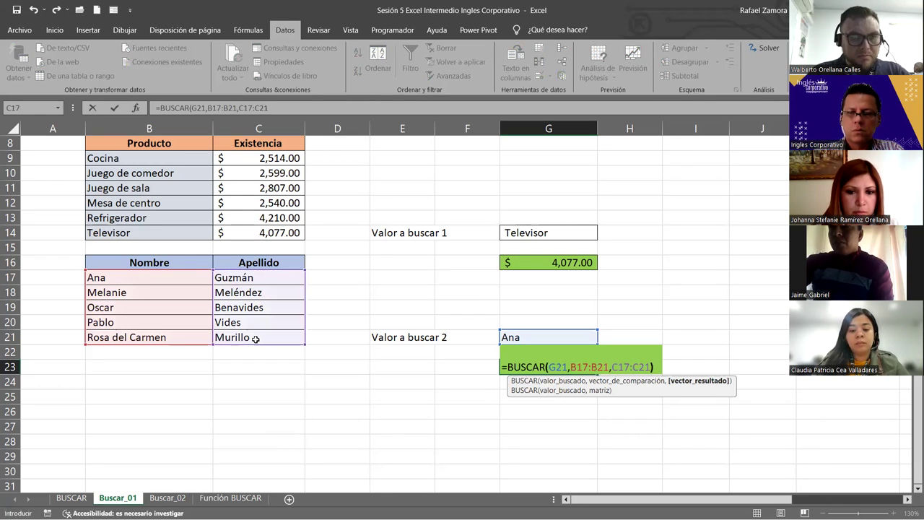
{"action": "key", "text": "Return"}
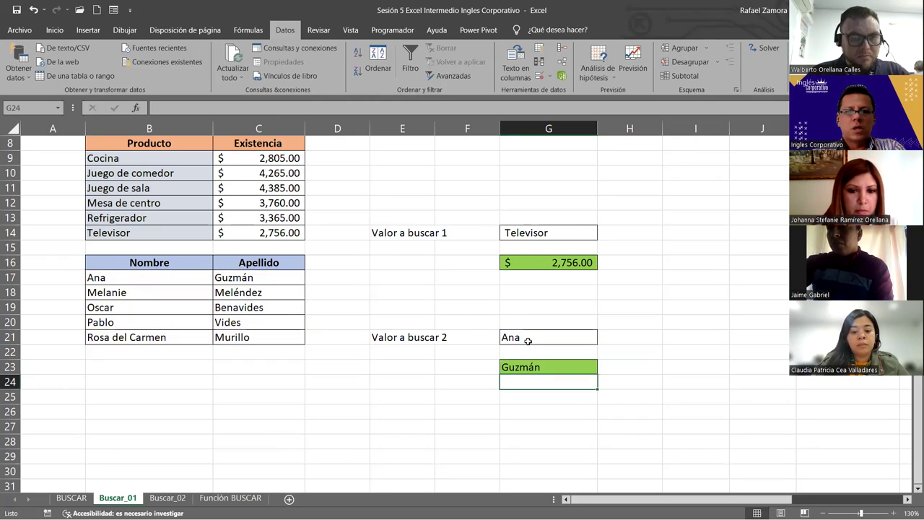
{"action": "left_click", "coordinate": [532, 328]}
- Clear the misplaced Oscar from G20 and enter Oscar as the lookup value in G21
{"action": "type", "text": "Oscar"}
{"action": "key", "text": "ctrl+Return"}
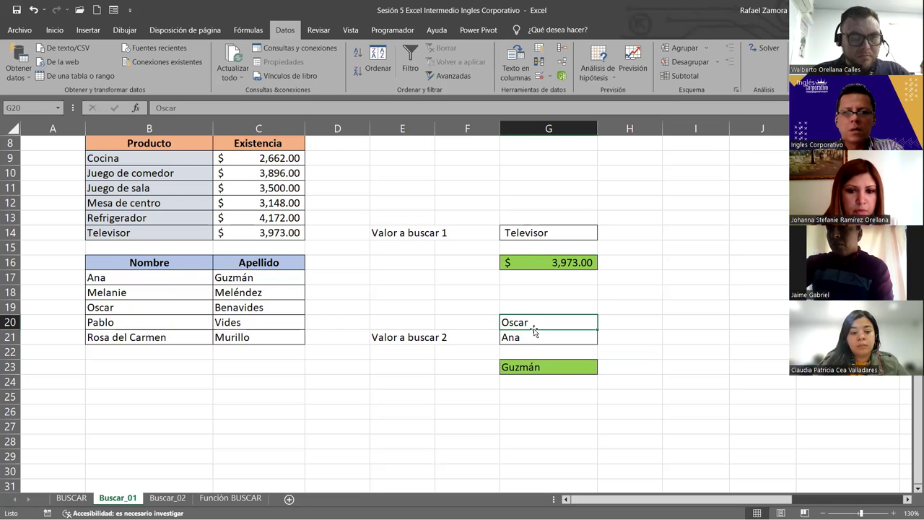
{"action": "key", "text": "Delete"}
{"action": "left_click", "coordinate": [534, 335]}
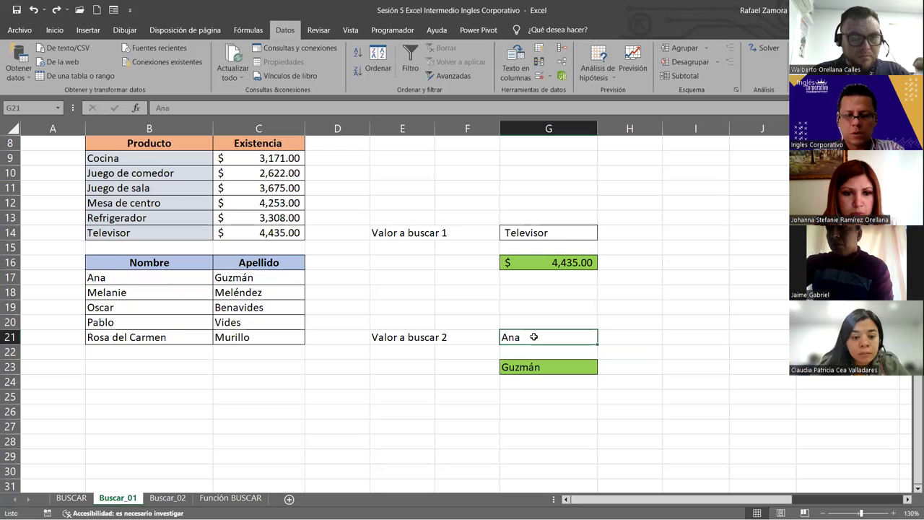
{"action": "type", "text": "Oscar"}
{"action": "key", "text": "ctrl+Return"}
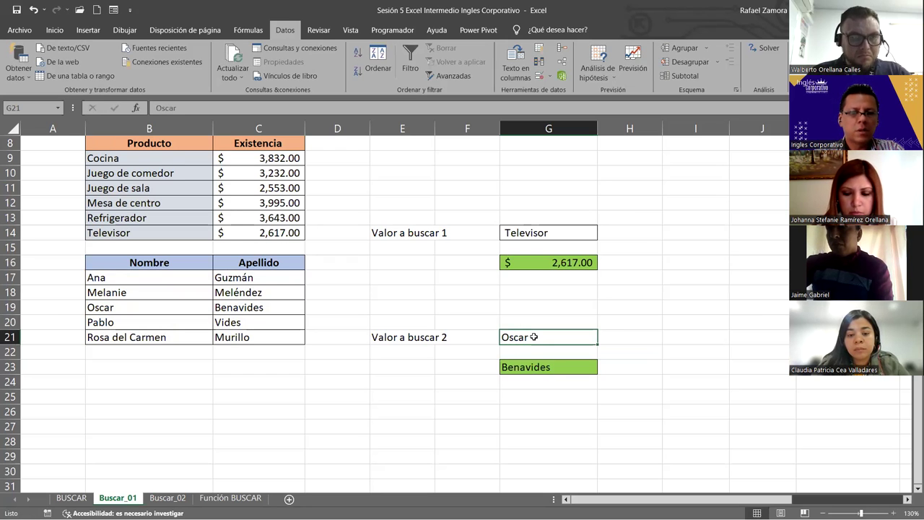
- Try Pablo, then set Melanie as the second lookup value
{"action": "type", "text": "Pablo"}
{"action": "key", "text": "ctrl+Return"}
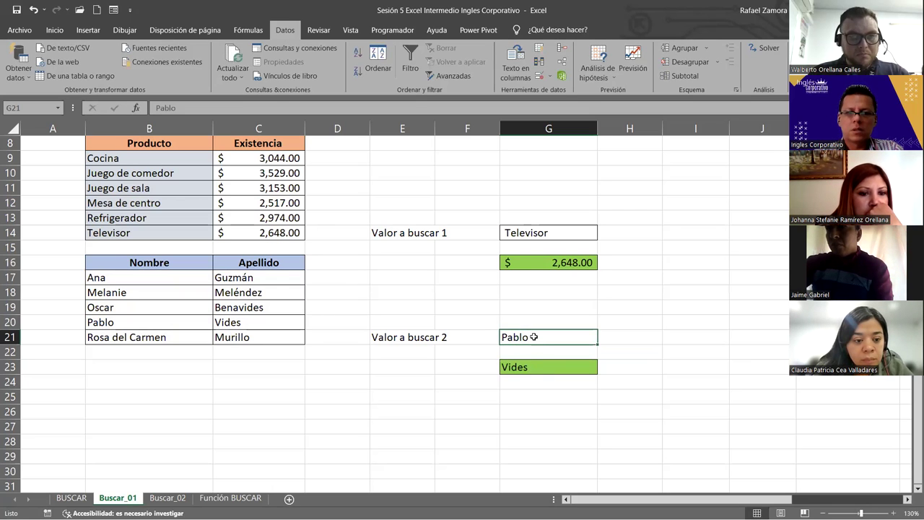
{"action": "type", "text": "Melñanie"}
{"action": "key", "text": "BackSpace"}
{"action": "key", "text": "BackSpace"}
{"action": "key", "text": "BackSpace"}
{"action": "key", "text": "BackSpace"}
{"action": "key", "text": "BackSpace"}
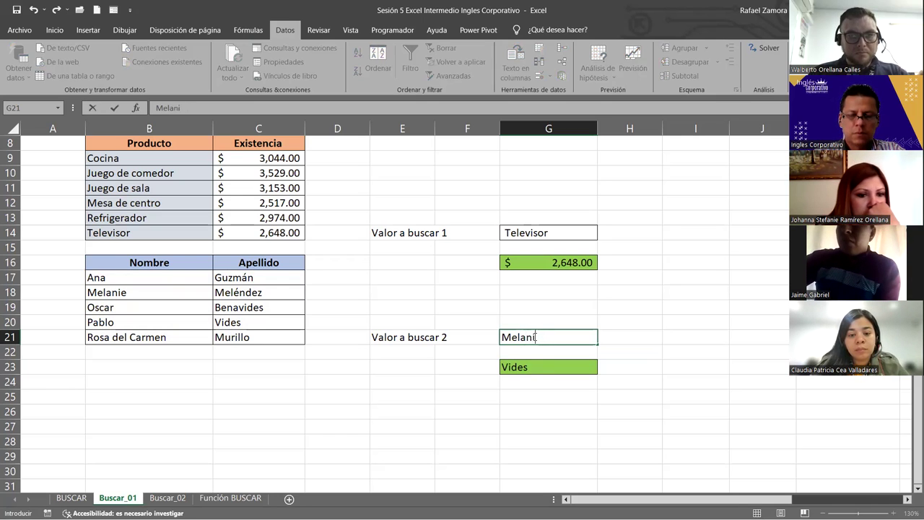
{"action": "key", "text": "ctrl+Return"}
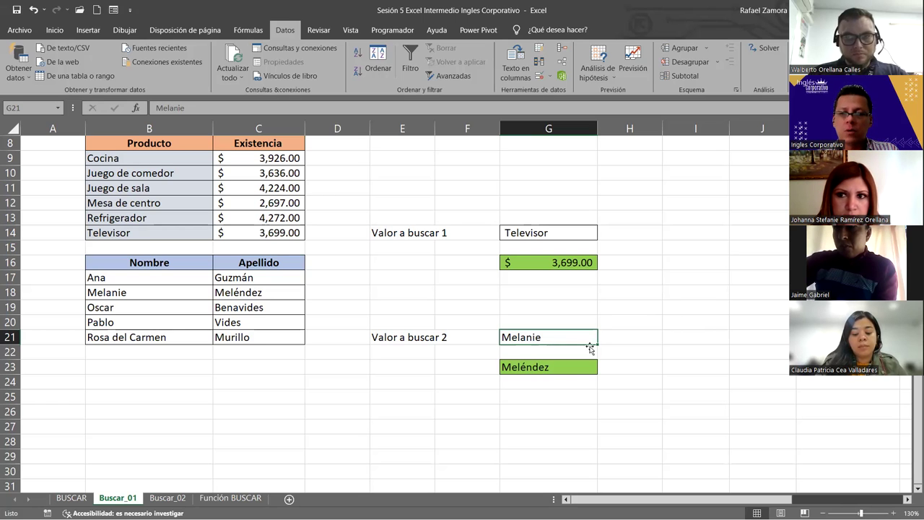
{"action": "left_click", "coordinate": [572, 370]}
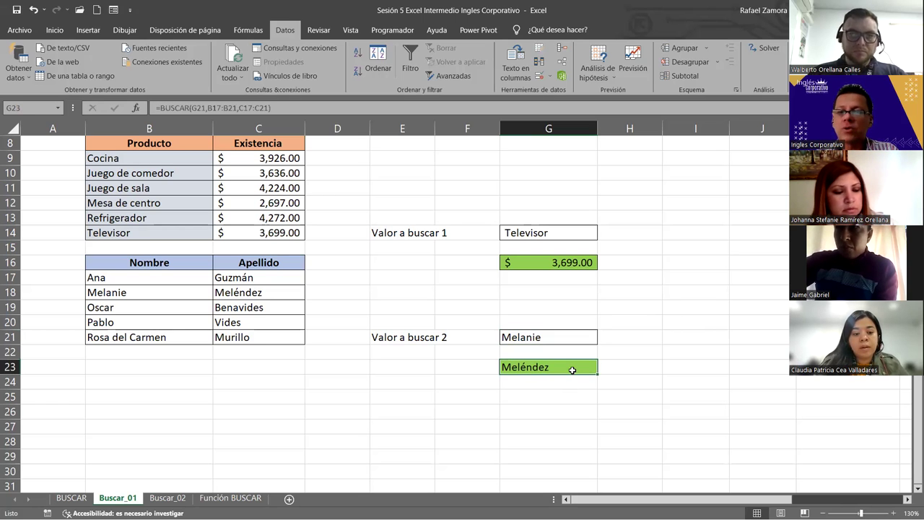
{"action": "double_click", "coordinate": [572, 369]}
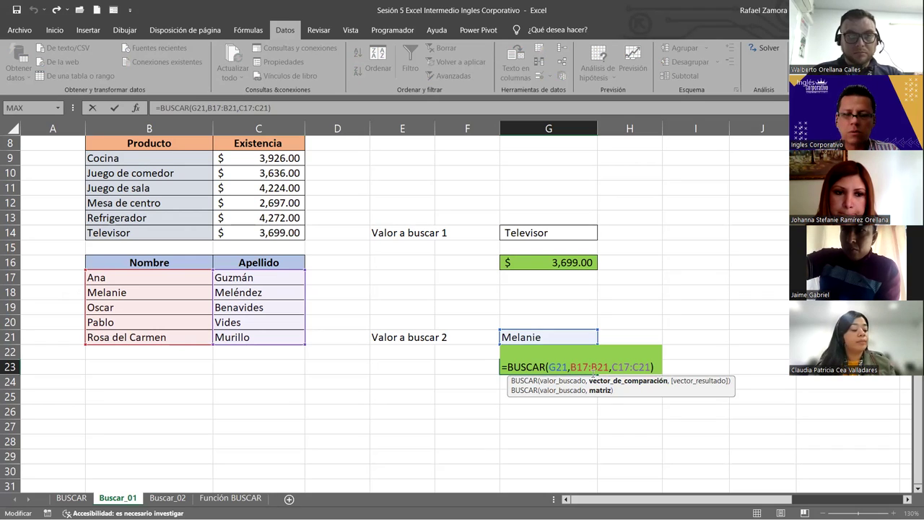
{"action": "key", "text": "Return"}
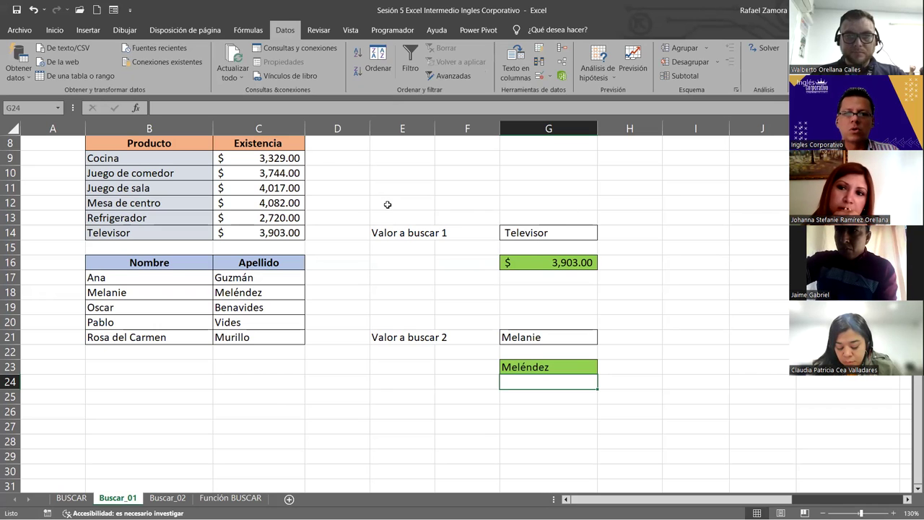
{"action": "left_click_drag", "start_coordinate": [116, 158], "coordinate": [130, 337]}
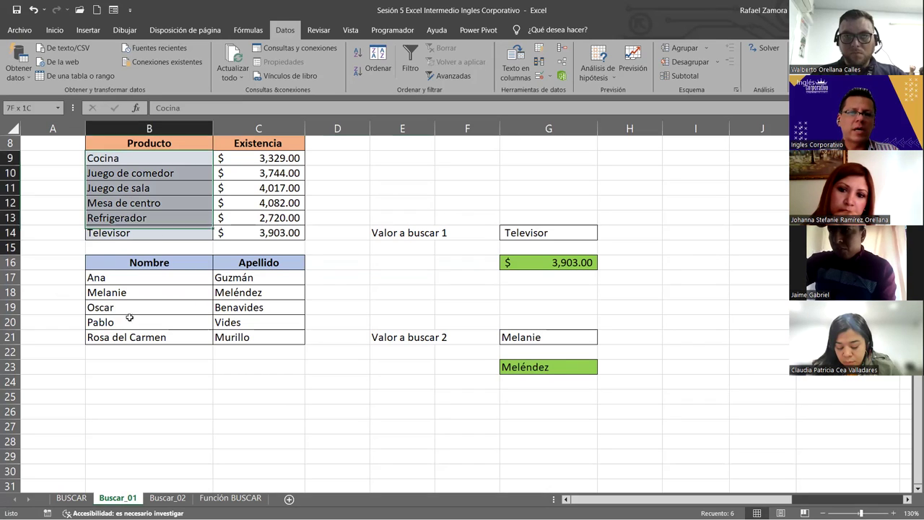
{"action": "left_click", "coordinate": [173, 159]}
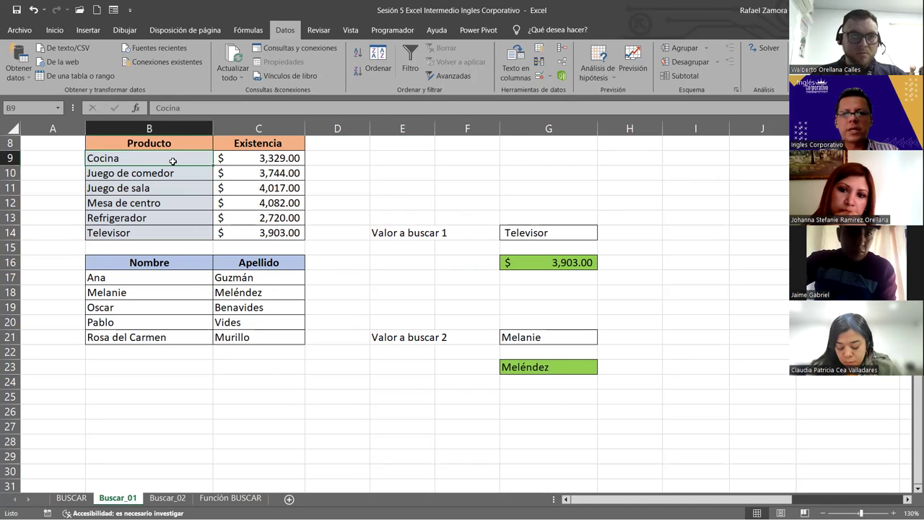
{"action": "key", "text": "ctrl+shift+Down"}
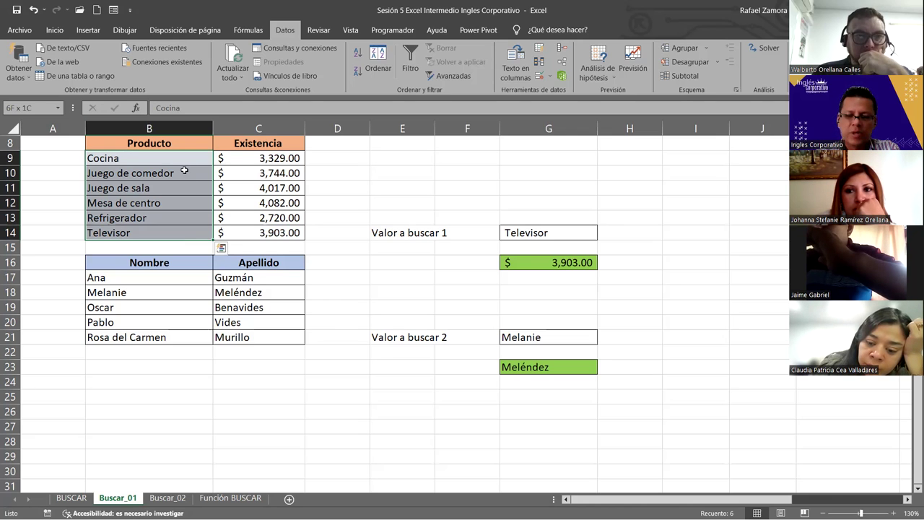
{"action": "left_click", "coordinate": [185, 158]}
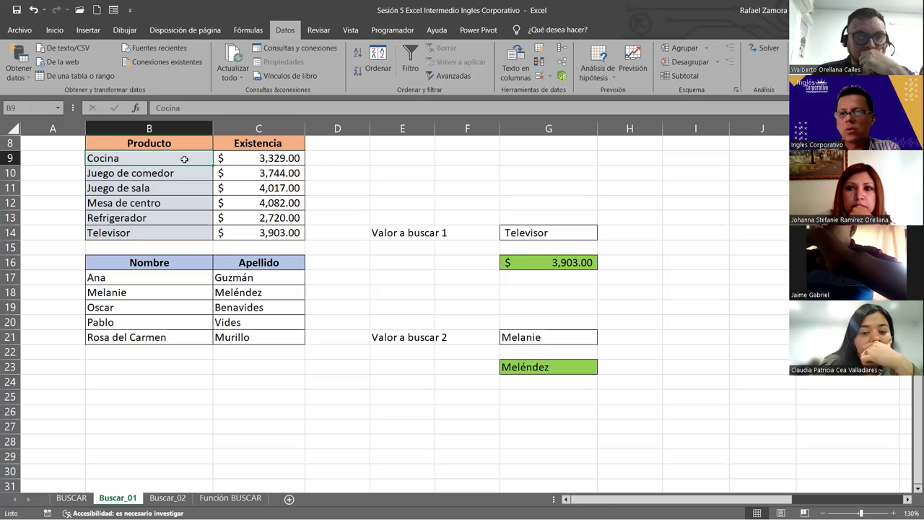
{"action": "key", "text": "shift+Return"}
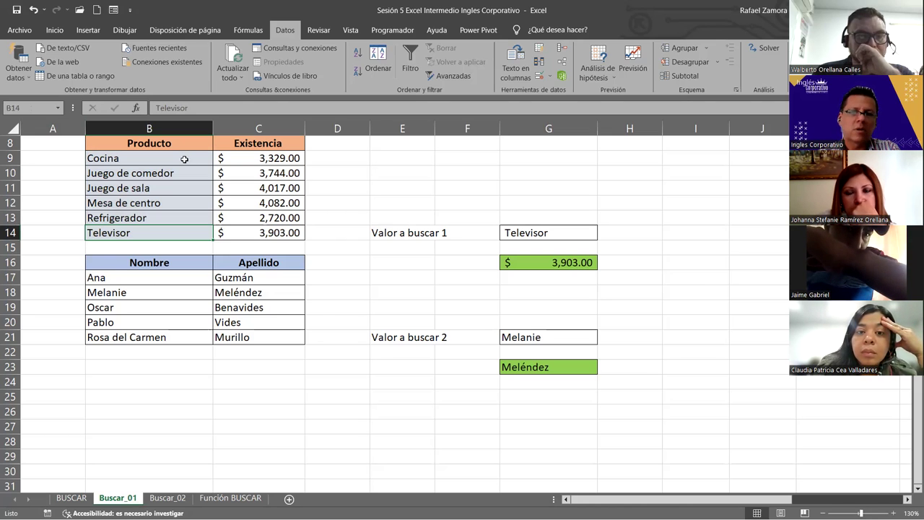
{"action": "key", "text": "Down"}
{"action": "key", "text": "Down"}
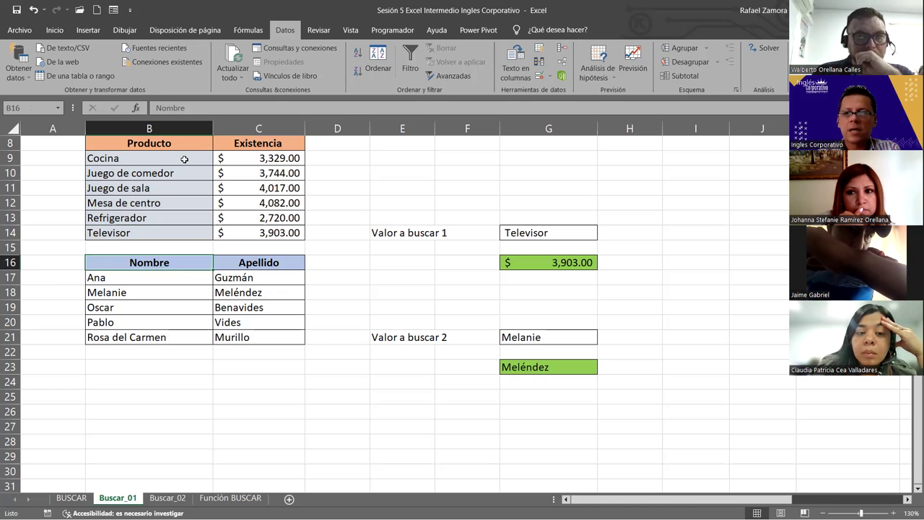
{"action": "key", "text": "ctrl+Down"}
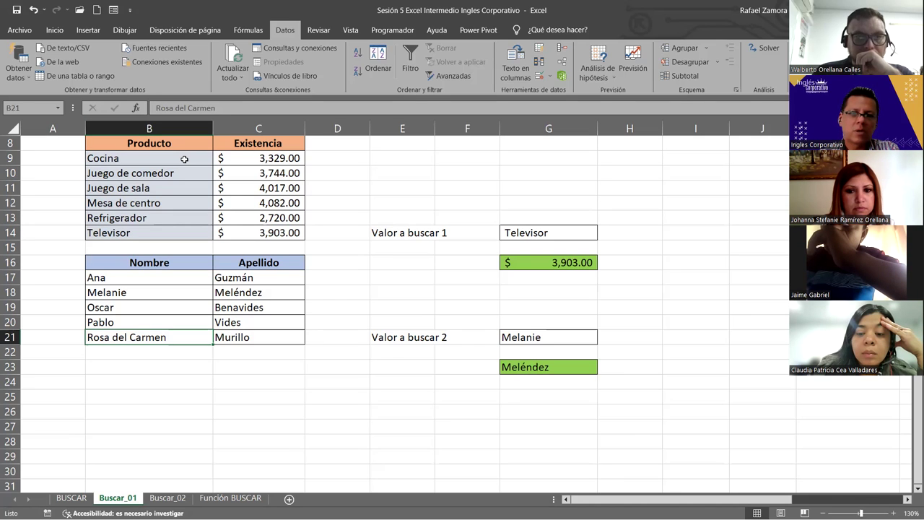
{"action": "key", "text": "ctrl+Up"}
{"action": "key", "text": "ctrl+Up"}
{"action": "key", "text": "ctrl+Up"}
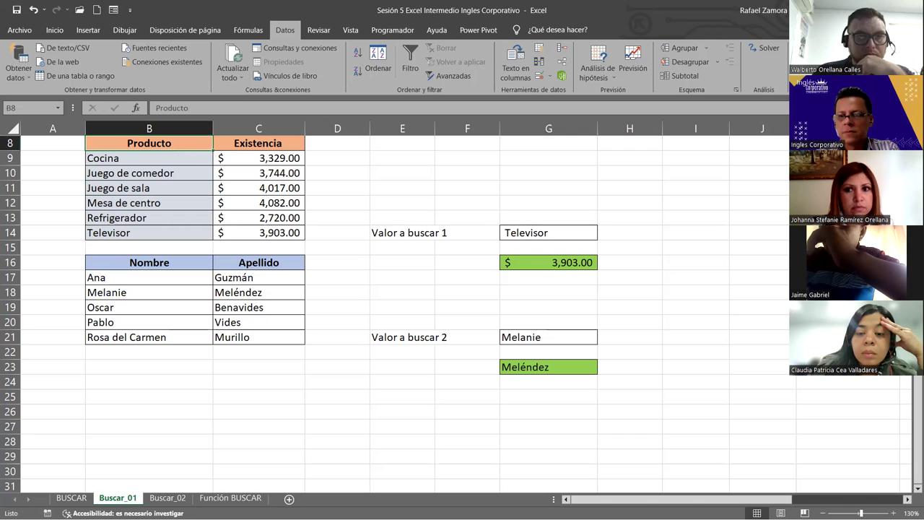
- Switch to Buscar_02 and review the MES (D3), Valor buscado (F3) and DÍA (H3) cells, ending at J3
{"action": "left_click", "coordinate": [168, 498]}
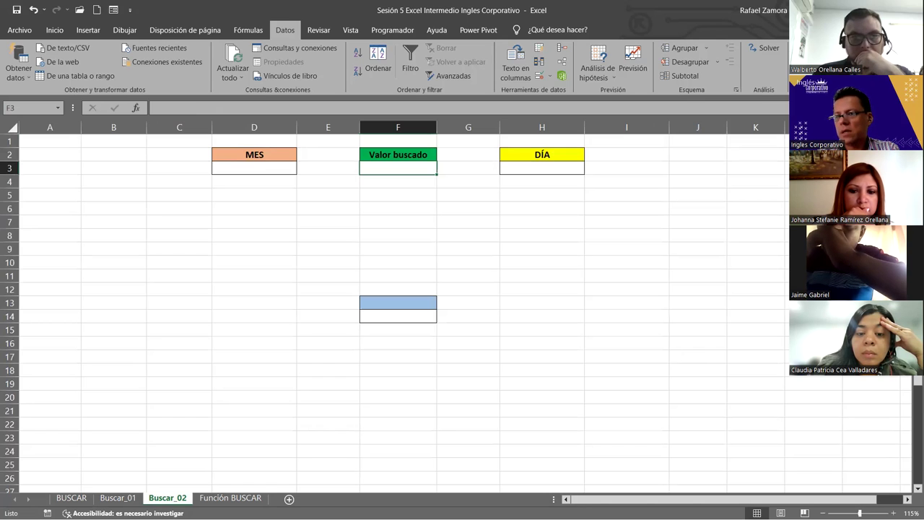
{"action": "scroll", "coordinate": [627, 363], "scroll_direction": "right", "scroll_amount": 3}
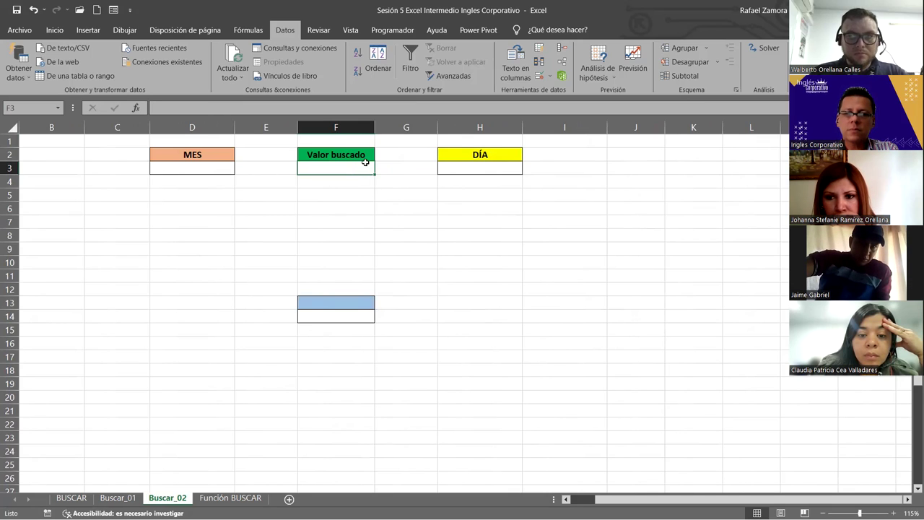
{"action": "left_click", "coordinate": [500, 167]}
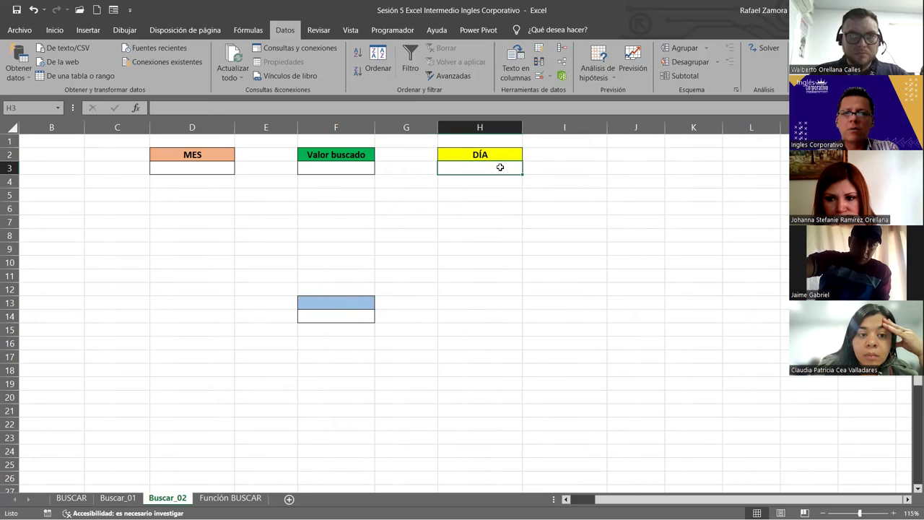
{"action": "left_click", "coordinate": [206, 165]}
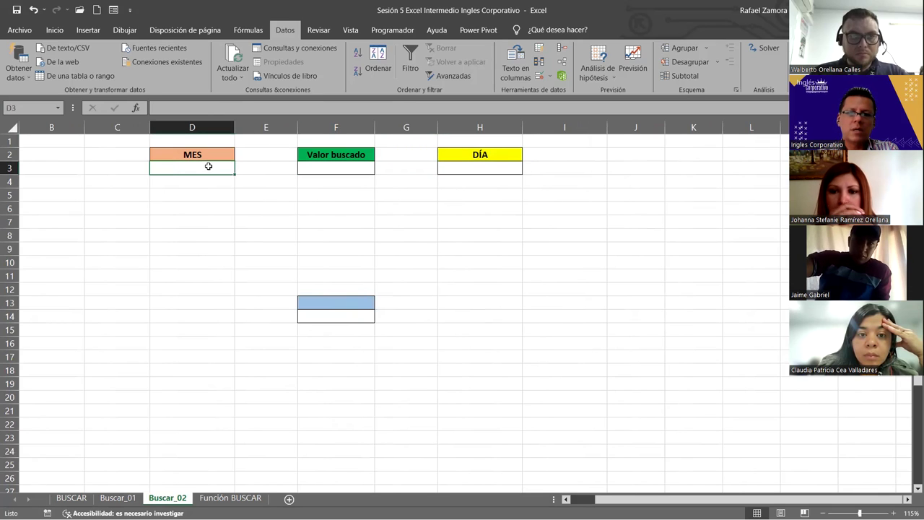
{"action": "left_click", "coordinate": [496, 167]}
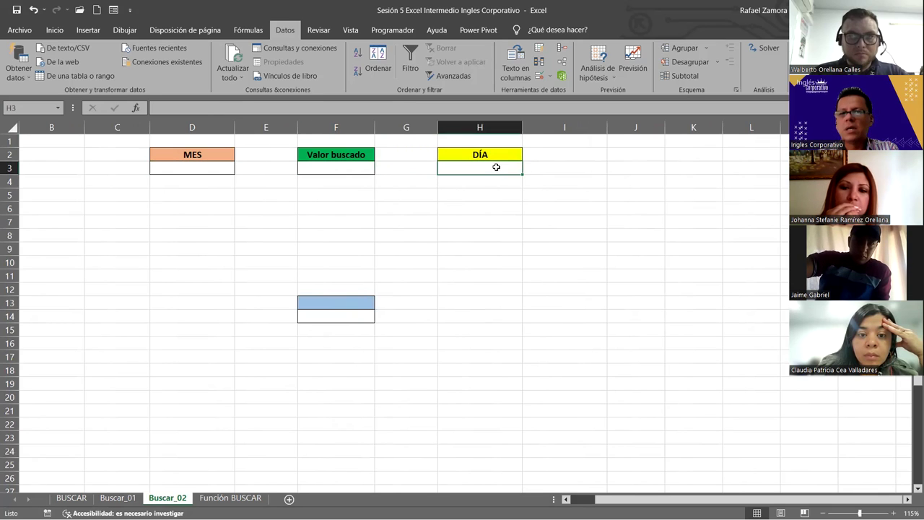
{"action": "left_click", "coordinate": [348, 167]}
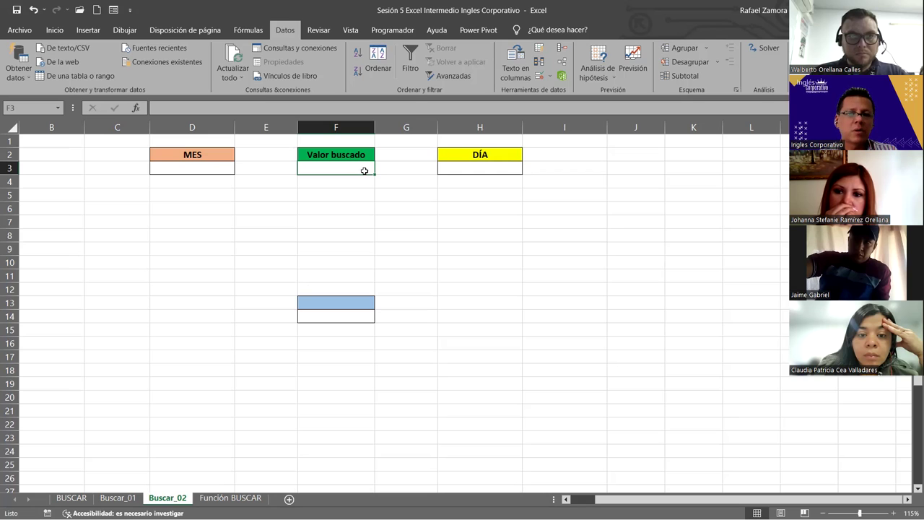
{"action": "left_click", "coordinate": [505, 168]}
{"action": "left_click", "coordinate": [327, 170]}
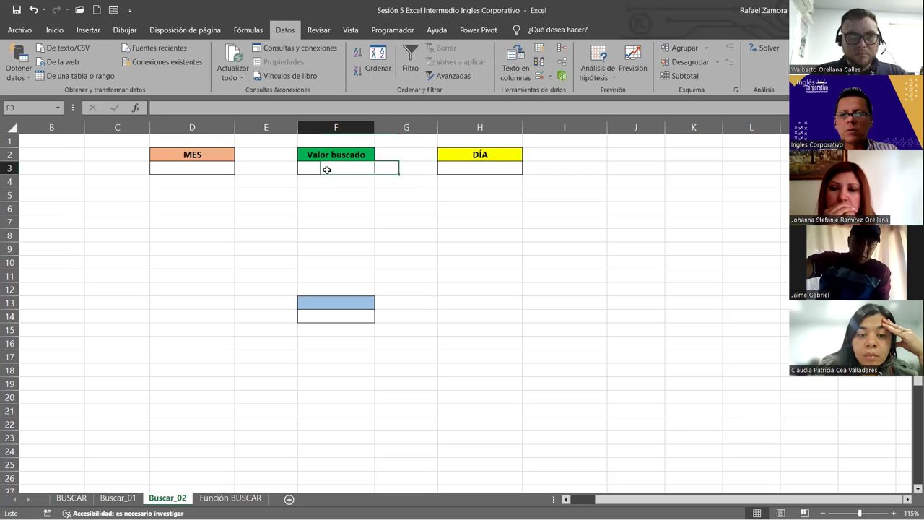
{"action": "left_click", "coordinate": [620, 171]}
- Enter a centered 1 in J3 and fill it down to J9 as a 1–7 series
{"action": "type", "text": "1"}
{"action": "key", "text": "Return"}
{"action": "left_click", "coordinate": [619, 171]}
{"action": "left_click", "coordinate": [55, 31]}
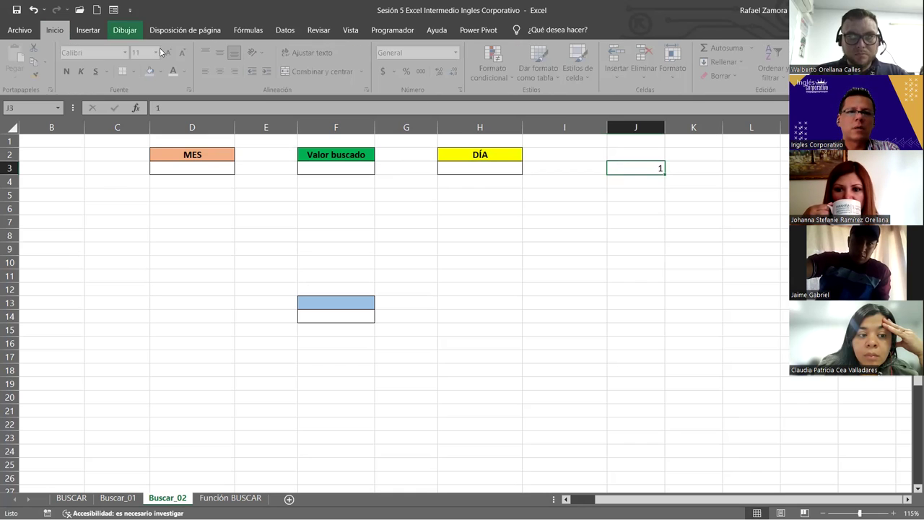
{"action": "left_click", "coordinate": [221, 70]}
{"action": "left_click_drag", "start_coordinate": [665, 174], "coordinate": [665, 194]}
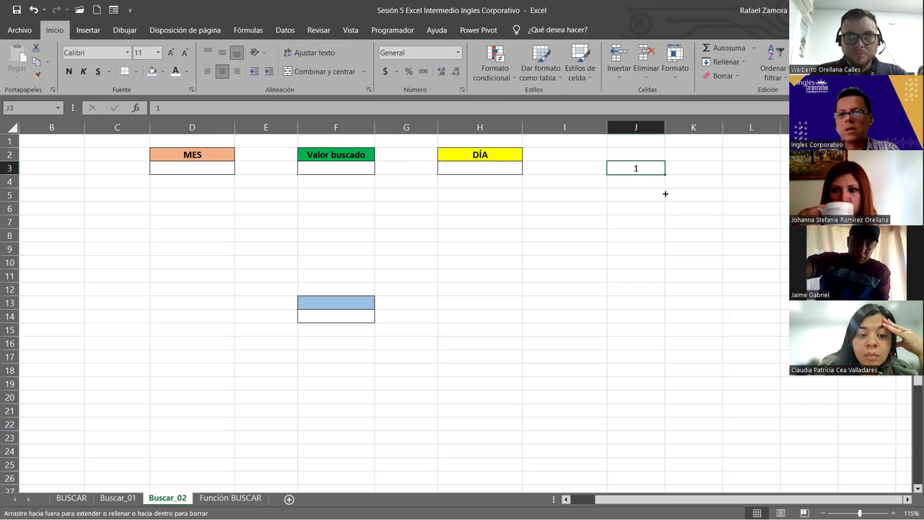
{"action": "left_click_drag", "start_coordinate": [699, 308], "coordinate": [665, 254]}
{"action": "left_click", "coordinate": [672, 262]}
{"action": "left_click", "coordinate": [701, 290]}
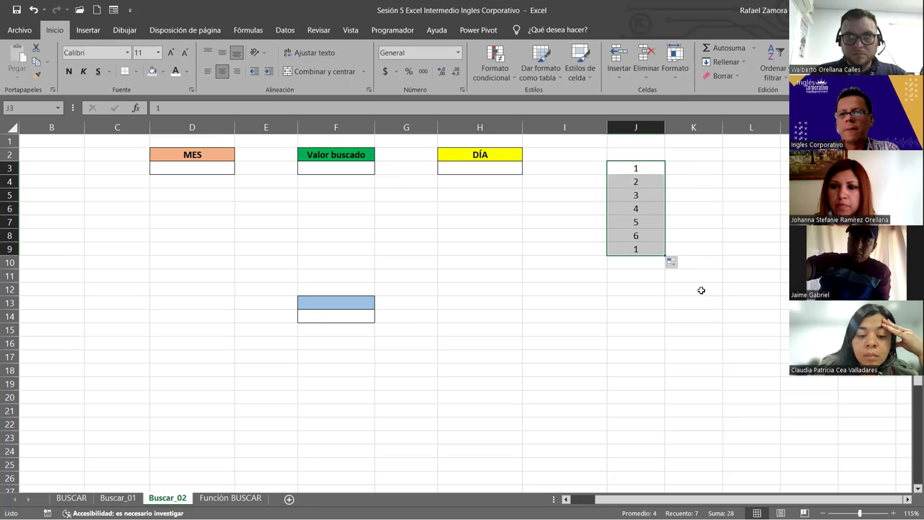
- Type Lunes in K3 and AutoFill the weekdays down to Domingo in K9
{"action": "left_click", "coordinate": [693, 168]}
{"action": "double_click", "coordinate": [692, 169]}
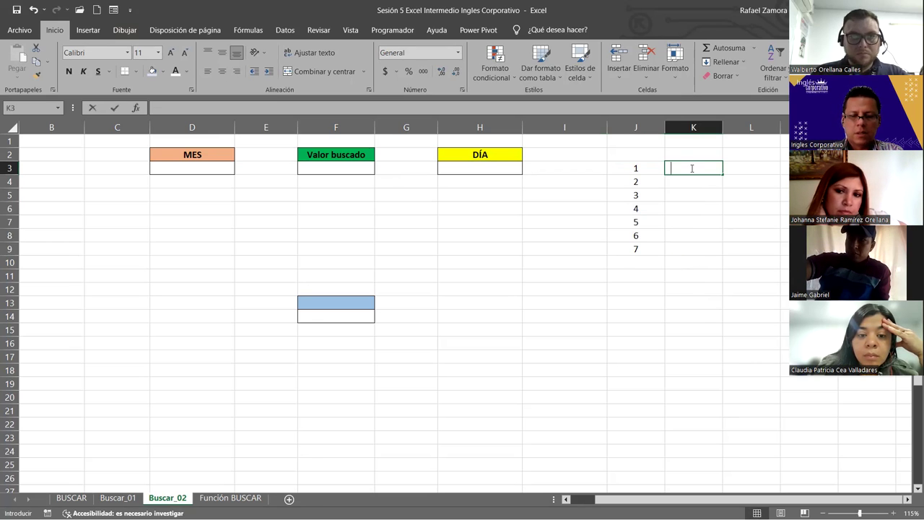
{"action": "type", "text": "Lunes"}
{"action": "key", "text": "Return"}
{"action": "type", "text": "}"}
{"action": "left_click", "coordinate": [691, 168]}
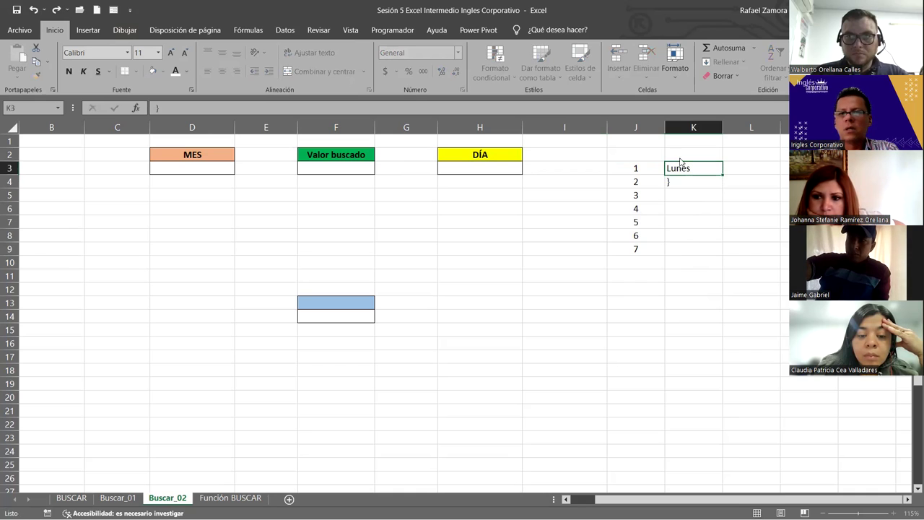
{"action": "left_click_drag", "start_coordinate": [723, 175], "coordinate": [718, 256]}
{"action": "left_click", "coordinate": [694, 315]}
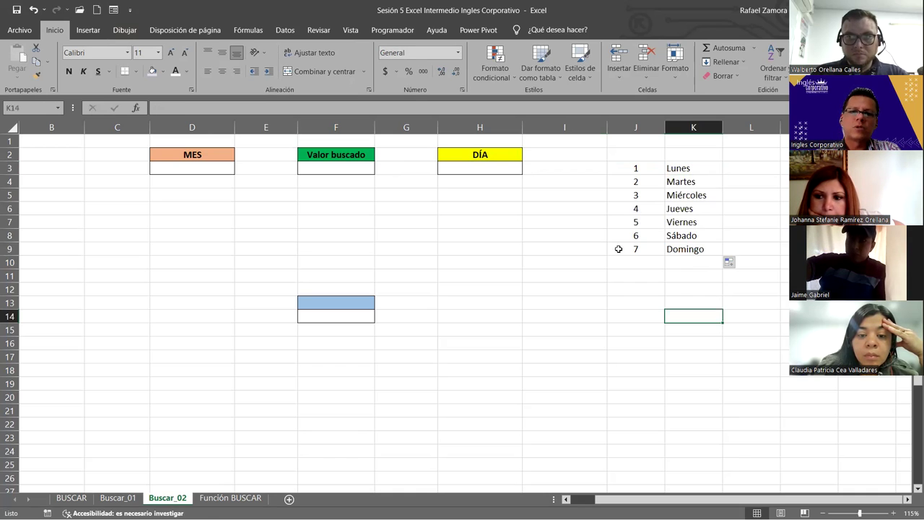
- Point out the Valor buscado input cell F3 and the DÍA result cell H3
{"action": "left_click", "coordinate": [366, 172]}
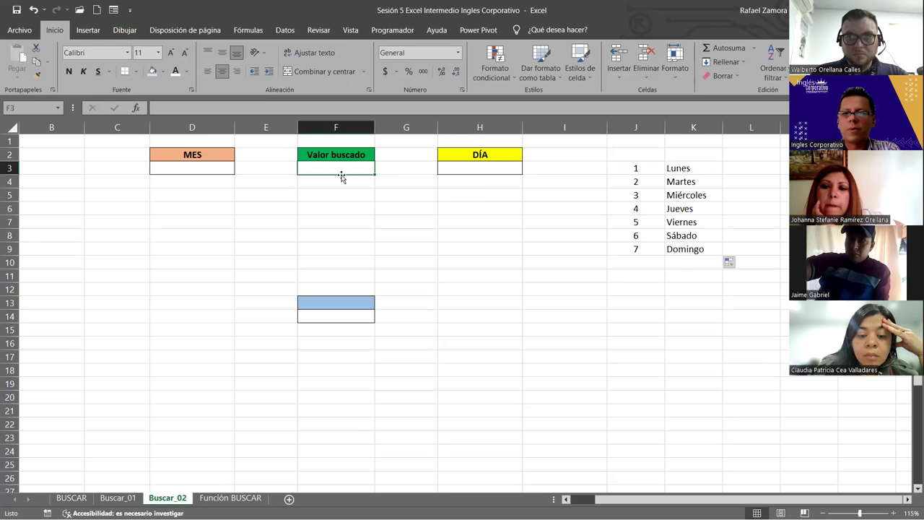
{"action": "left_click", "coordinate": [459, 172]}
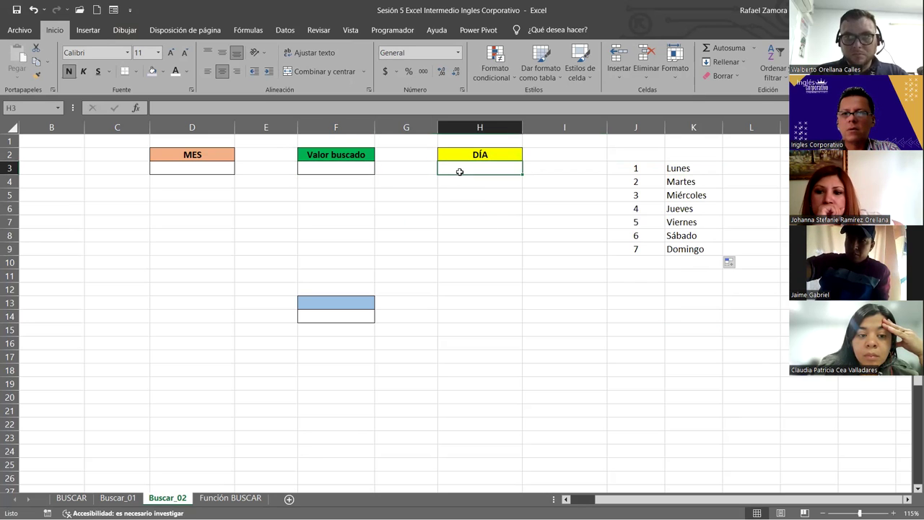
{"action": "left_click", "coordinate": [319, 167]}
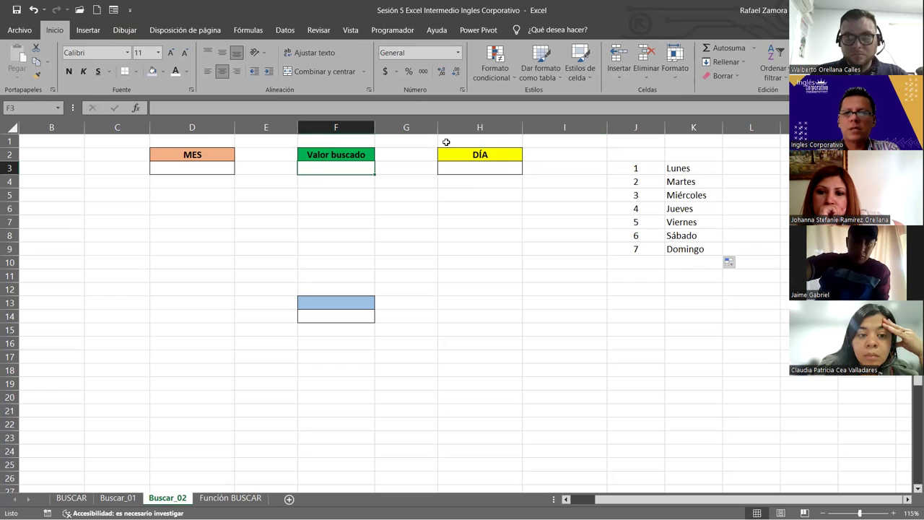
{"action": "left_click", "coordinate": [498, 169]}
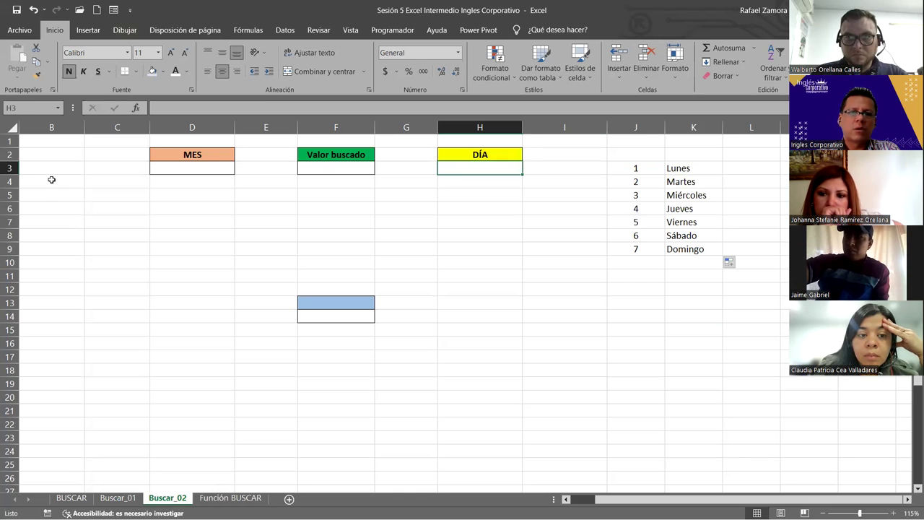
- Fill B4:B15 with the month numbers 1 to 12 as a series
{"action": "left_click", "coordinate": [52, 181]}
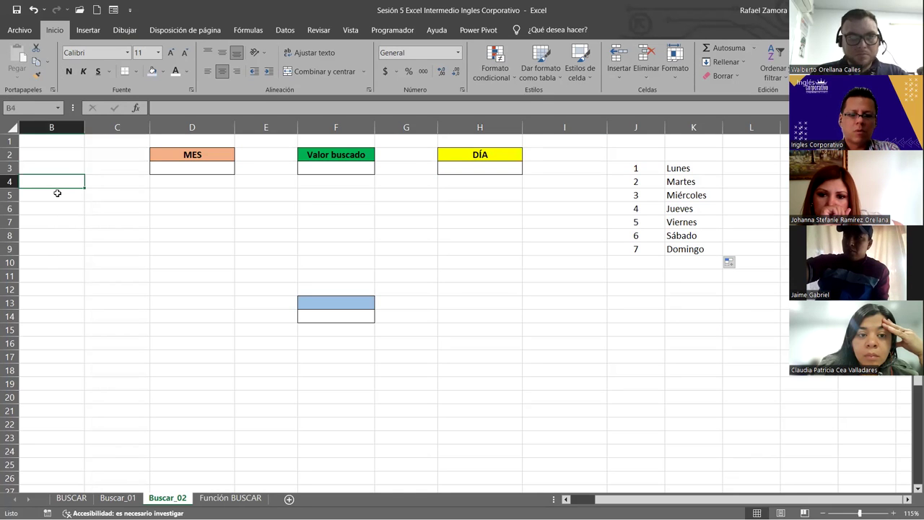
{"action": "type", "text": "1"}
{"action": "key", "text": "Return"}
{"action": "left_click", "coordinate": [55, 177]}
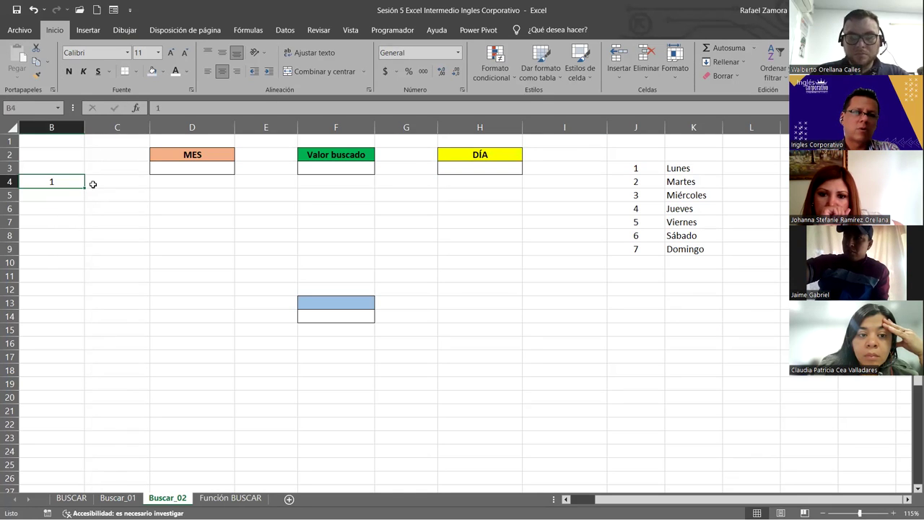
{"action": "left_click", "coordinate": [83, 189]}
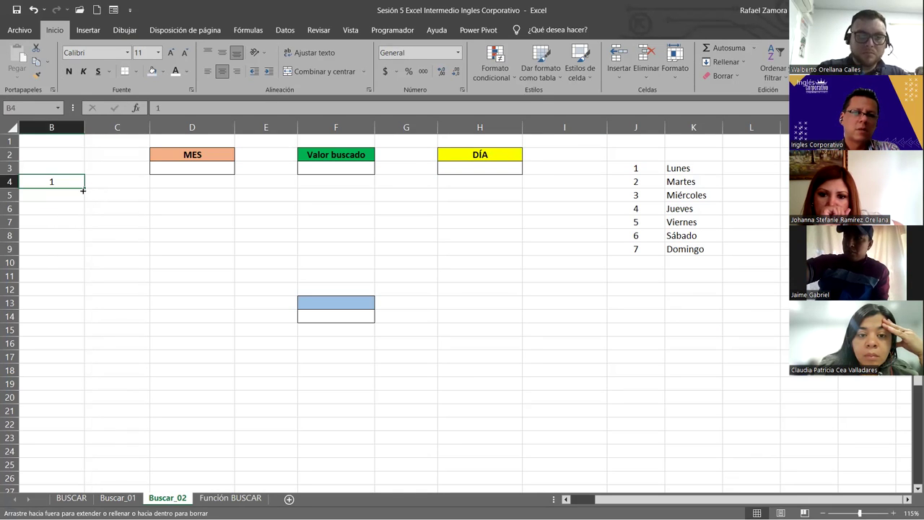
{"action": "left_click_drag", "start_coordinate": [92, 331], "coordinate": [91, 321]}
{"action": "left_click", "coordinate": [90, 330]}
{"action": "left_click", "coordinate": [116, 358]}
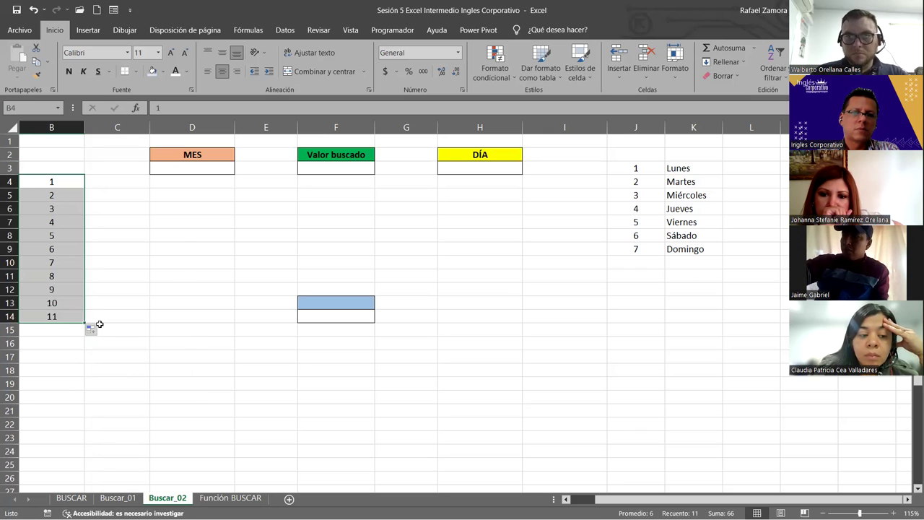
{"action": "left_click_drag", "start_coordinate": [100, 324], "coordinate": [94, 334]}
- Type Enero in C4 and AutoFill the month names through Diciembre to C15
{"action": "left_click", "coordinate": [112, 182]}
{"action": "type", "text": "E"}
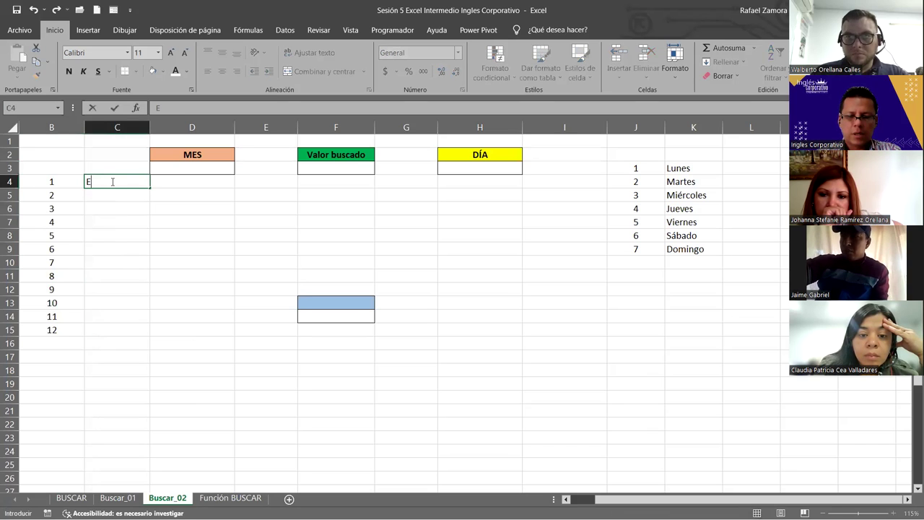
{"action": "type", "text": "p"}
{"action": "key", "text": "BackSpace"}
{"action": "type", "text": "o"}
{"action": "key", "text": "Return"}
{"action": "left_click", "coordinate": [141, 181]}
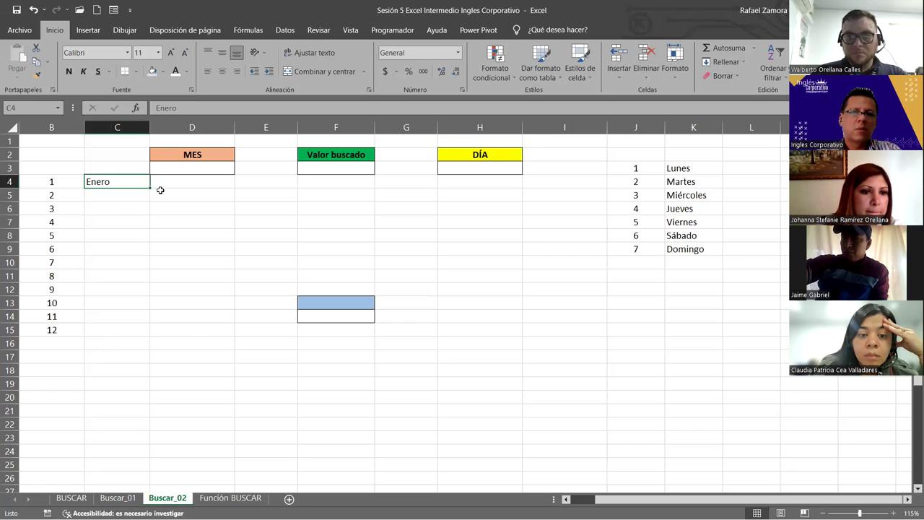
{"action": "left_click_drag", "start_coordinate": [147, 186], "coordinate": [145, 329]}
{"action": "left_click", "coordinate": [336, 221]}
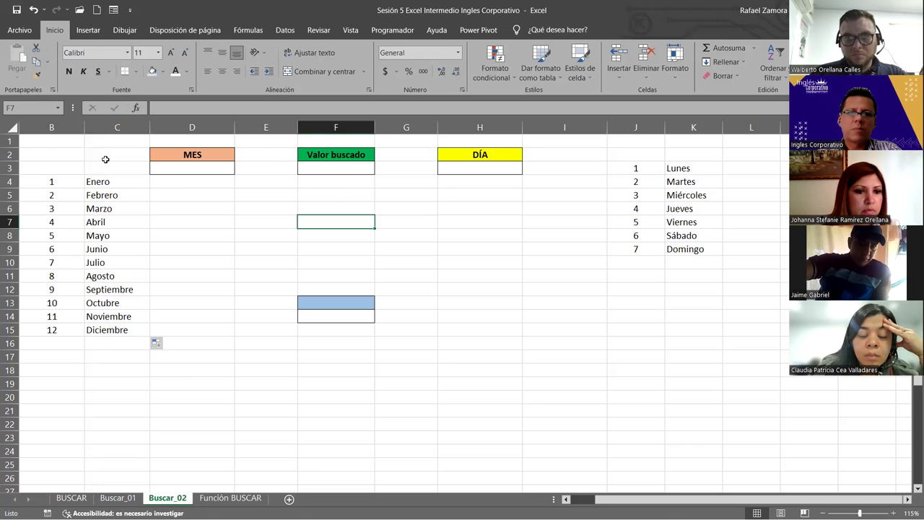
- Highlight the month table B4:C15, the weekday table J3:K9, and the MES, Valor buscado and DÍA cells
{"action": "left_click_drag", "start_coordinate": [52, 181], "coordinate": [116, 330]}
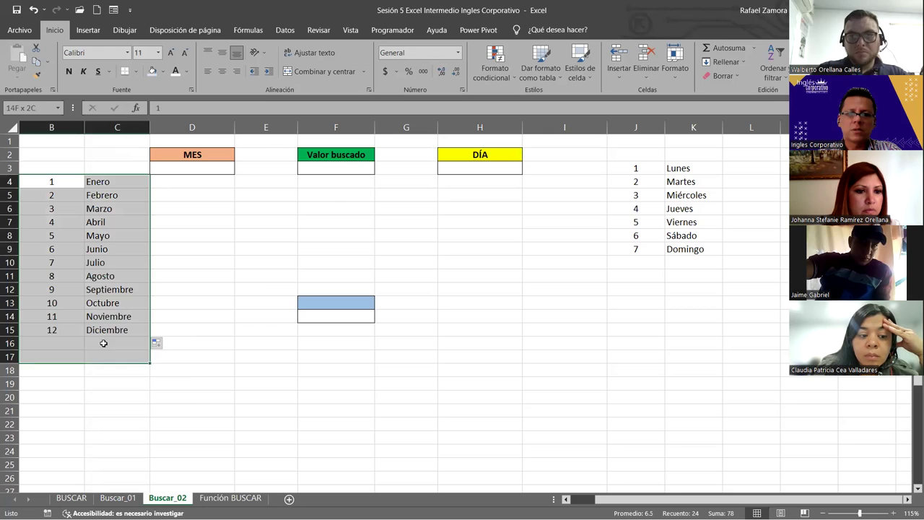
{"action": "left_click_drag", "start_coordinate": [650, 168], "coordinate": [694, 253]}
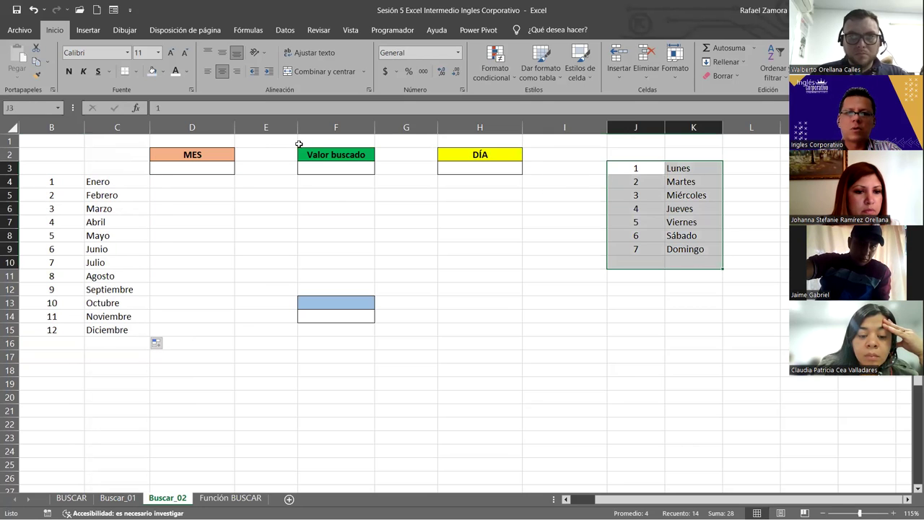
{"action": "left_click", "coordinate": [343, 167]}
{"action": "left_click", "coordinate": [499, 163]}
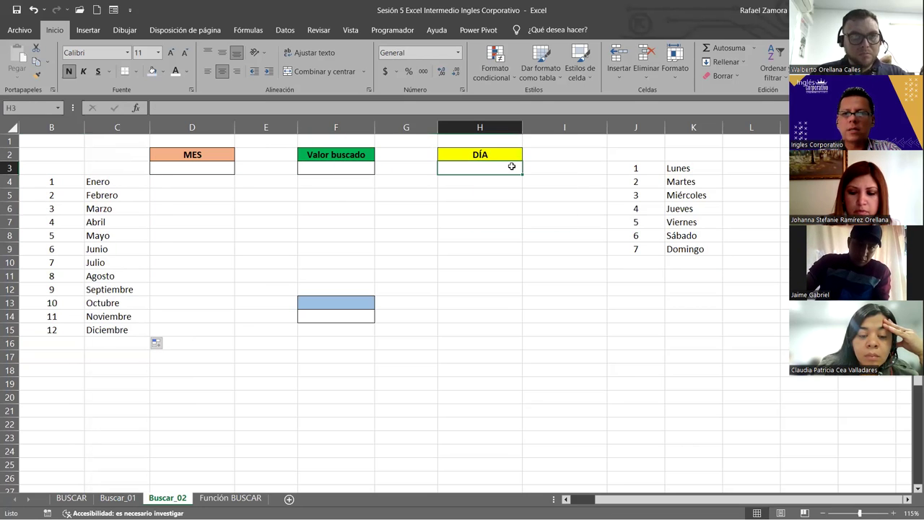
{"action": "left_click", "coordinate": [212, 172]}
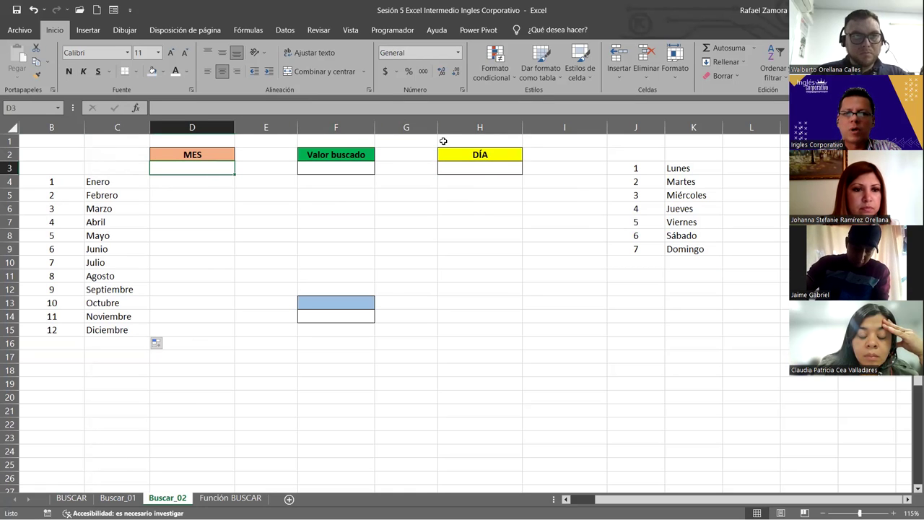
{"action": "left_click", "coordinate": [483, 171]}
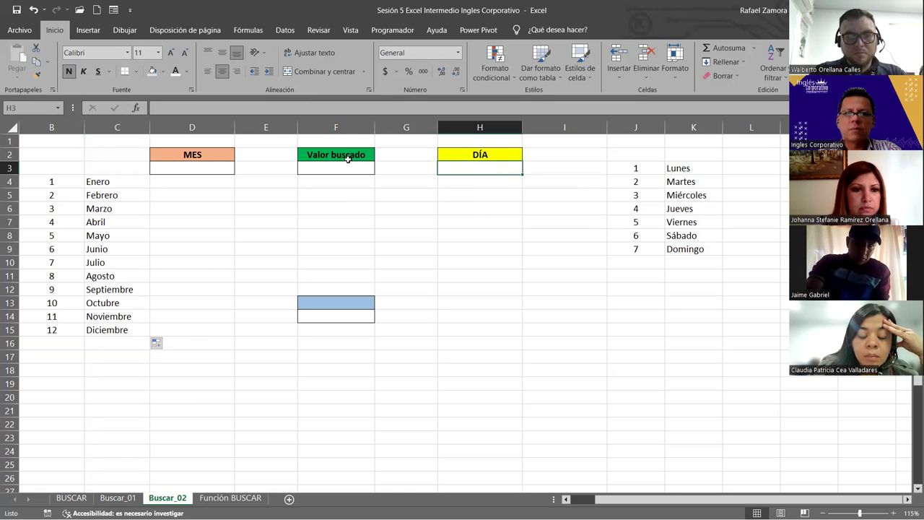
{"action": "left_click", "coordinate": [220, 166]}
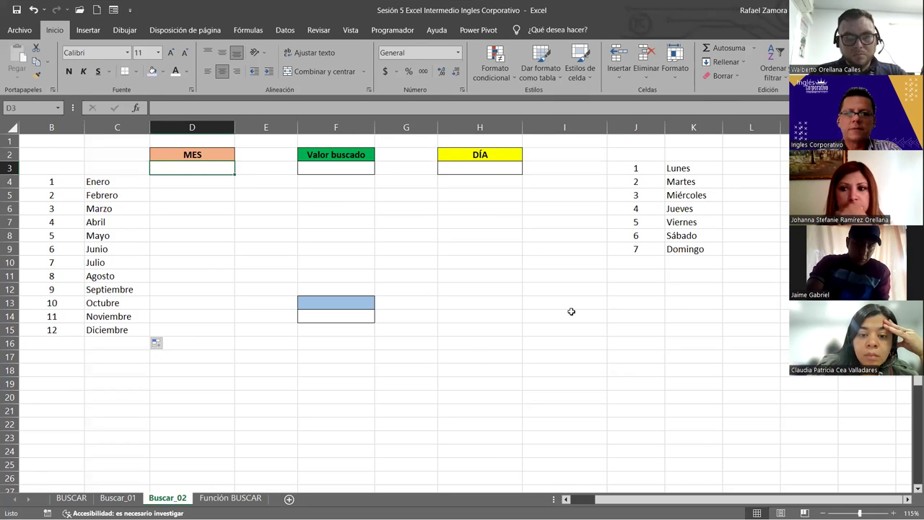
{"action": "left_click", "coordinate": [563, 314]}
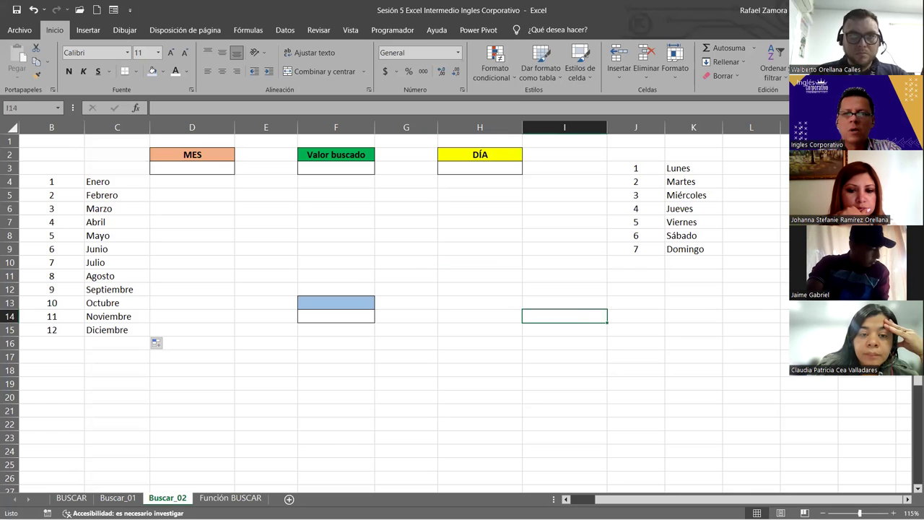
{"action": "left_click", "coordinate": [479, 370]}
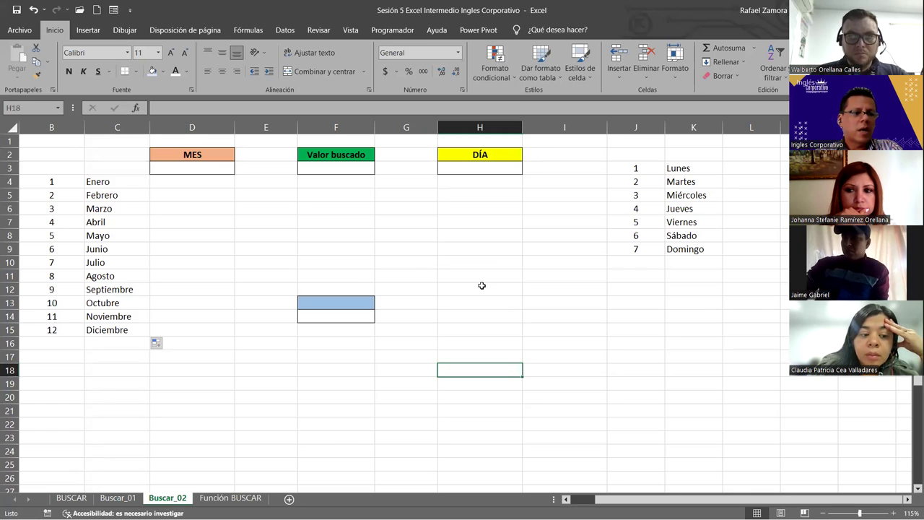